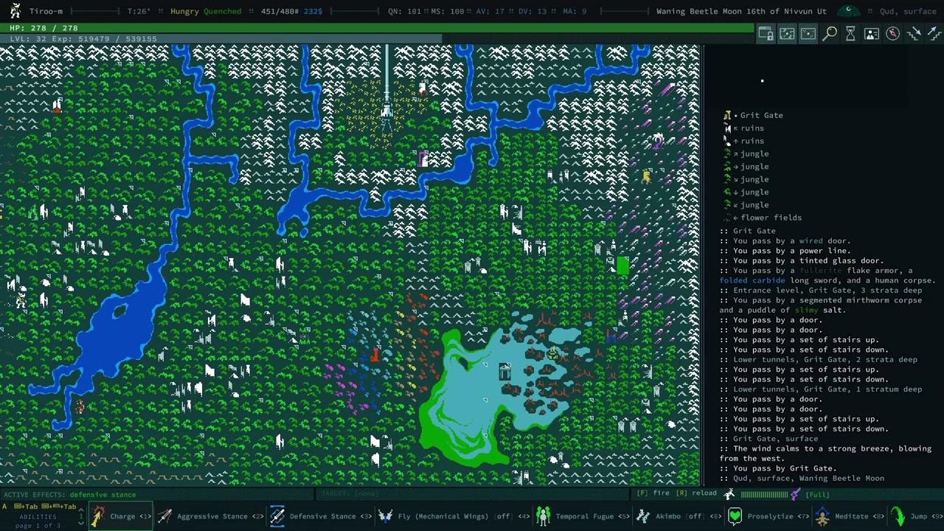
- Travel west from Grit Gate across the jungle on the world map
{"action": "key", "text": "Left"}
{"action": "key", "text": "Left"}
{"action": "key", "text": "Left"}
{"action": "key", "text": "Left"}
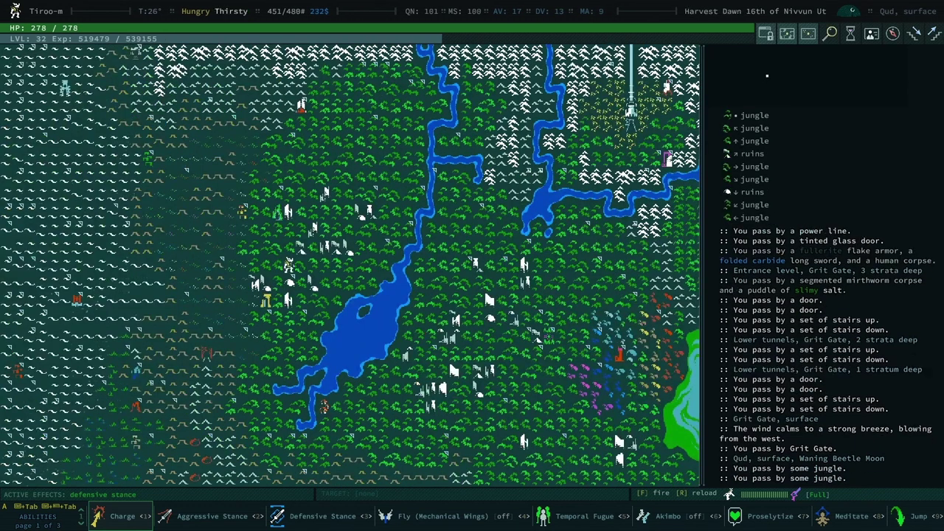
- Enter Clovenbosk, attack the goatfolk bully, and open the hut's chest
{"action": "key", "text": "Return"}
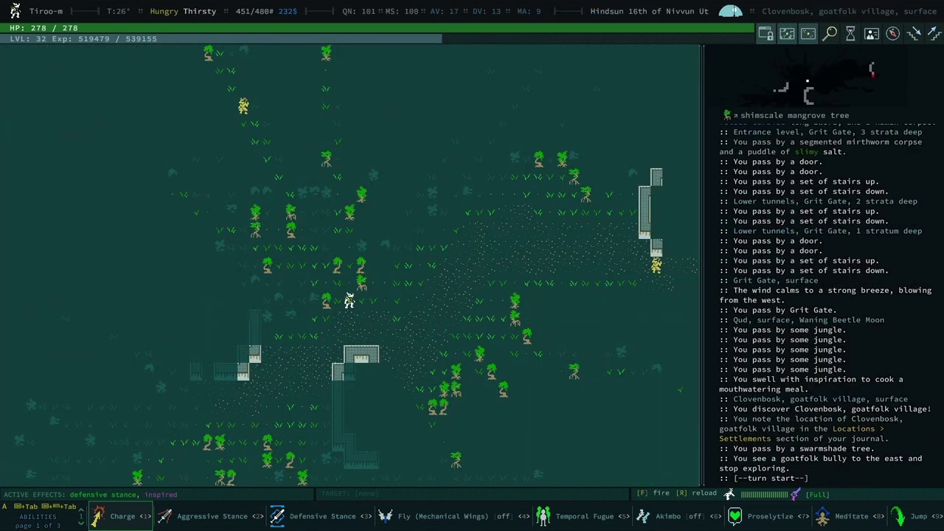
{"action": "key", "text": "ctrl+Up"}
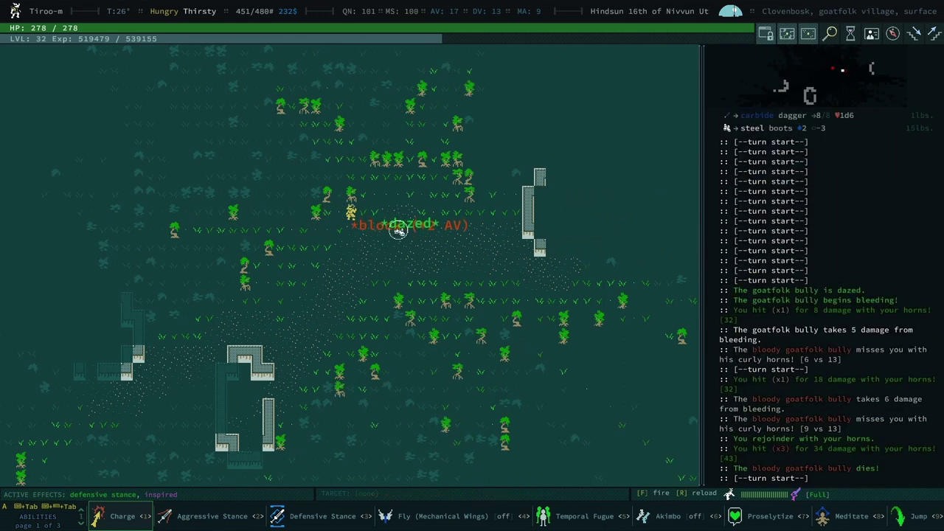
{"action": "key", "text": "0"}
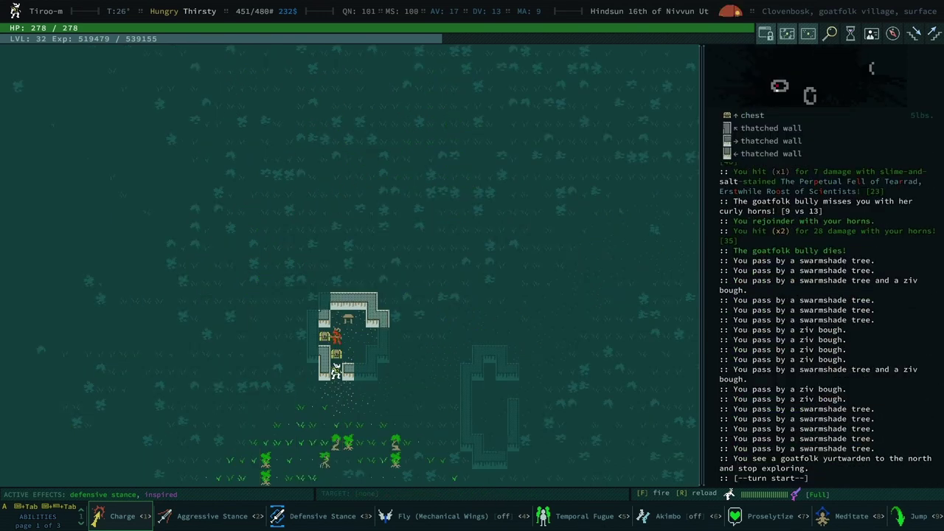
{"action": "key", "text": "space"}
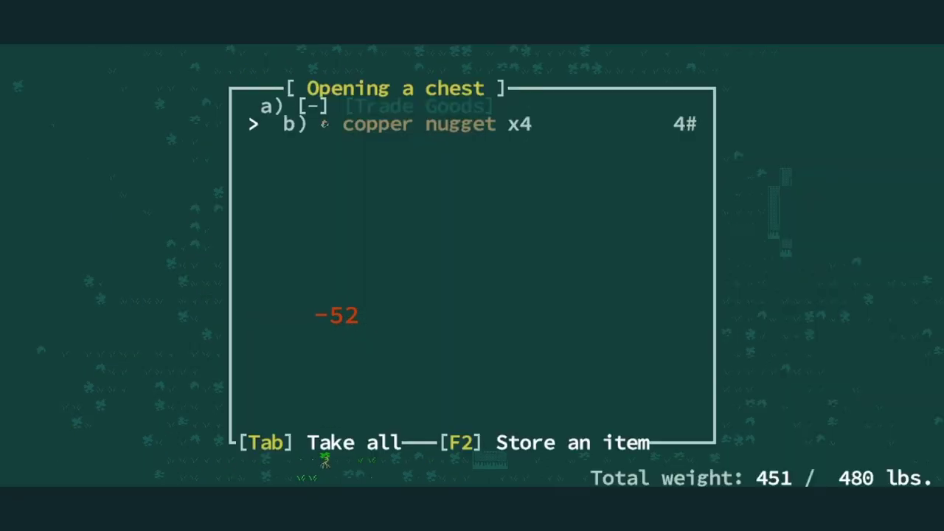
- Disassemble the burnt capacitor from the chest into bits
{"action": "key", "text": "Tab"}
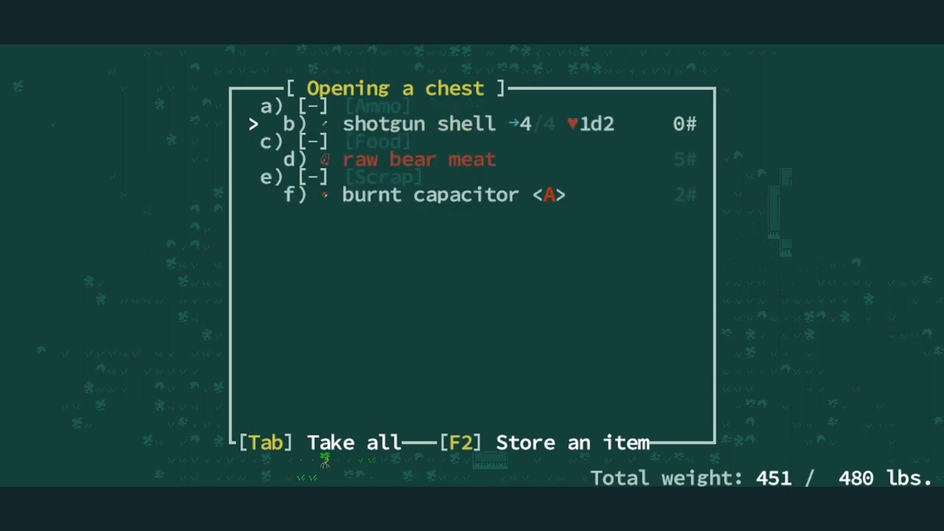
{"action": "key", "text": "Down"}
{"action": "key", "text": "Down"}
{"action": "key", "text": "space"}
{"action": "key", "text": "Return"}
{"action": "key", "text": "space"}
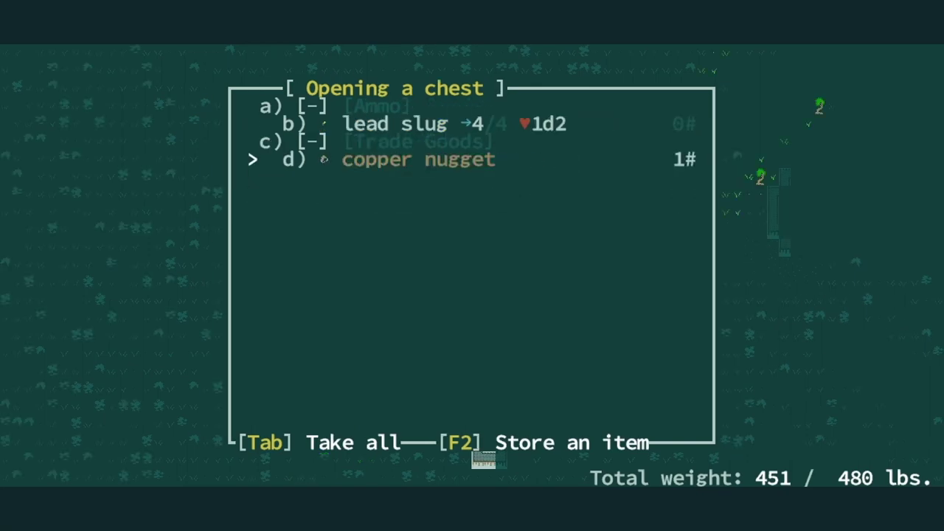
- Disassemble the chaingun found in the next chest
{"action": "key", "text": "Tab"}
{"action": "key", "text": "Down"}
{"action": "key", "text": "Down"}
{"action": "key", "text": "space"}
{"action": "key", "text": "Down"}
{"action": "key", "text": "Down"}
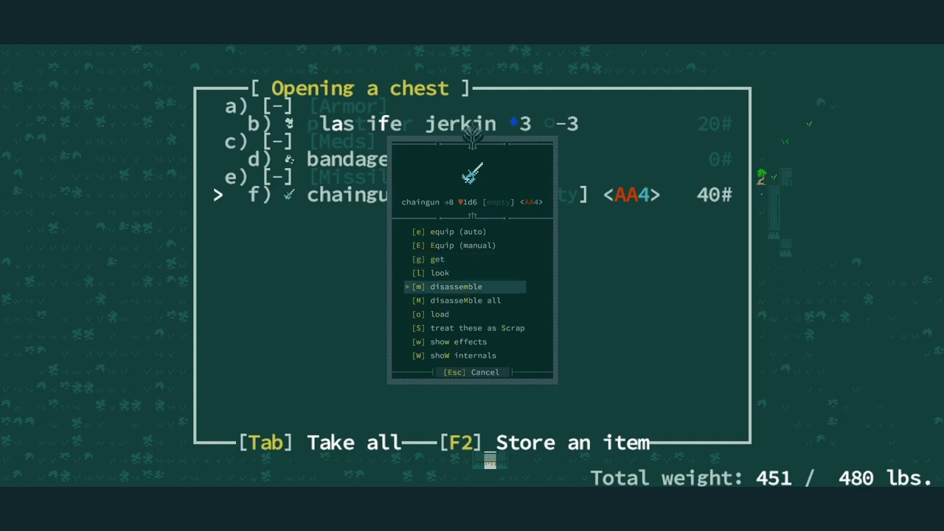
{"action": "key", "text": "Return"}
{"action": "key", "text": "space"}
- Take the plastifer jerkin from the chest and close it
{"action": "key", "text": "Up"}
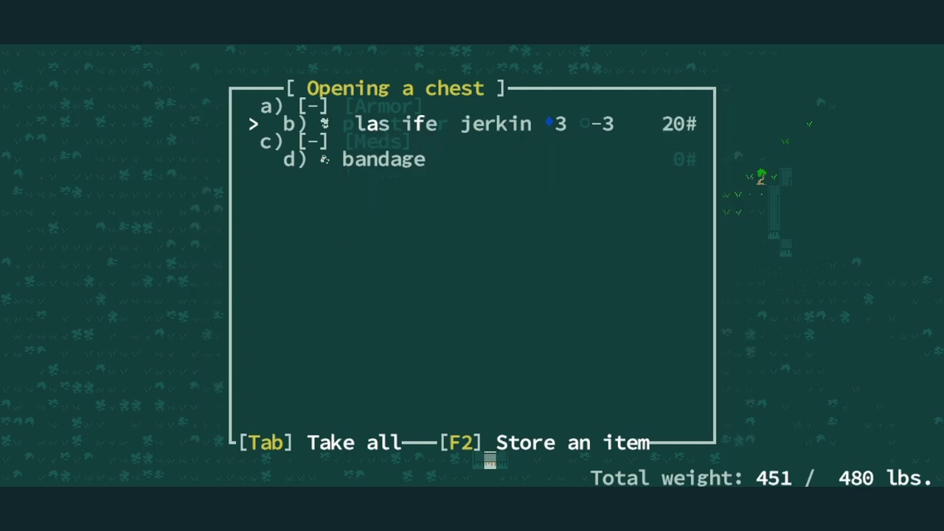
{"action": "key", "text": "space"}
{"action": "key", "text": "g"}
{"action": "key", "text": "Escape"}
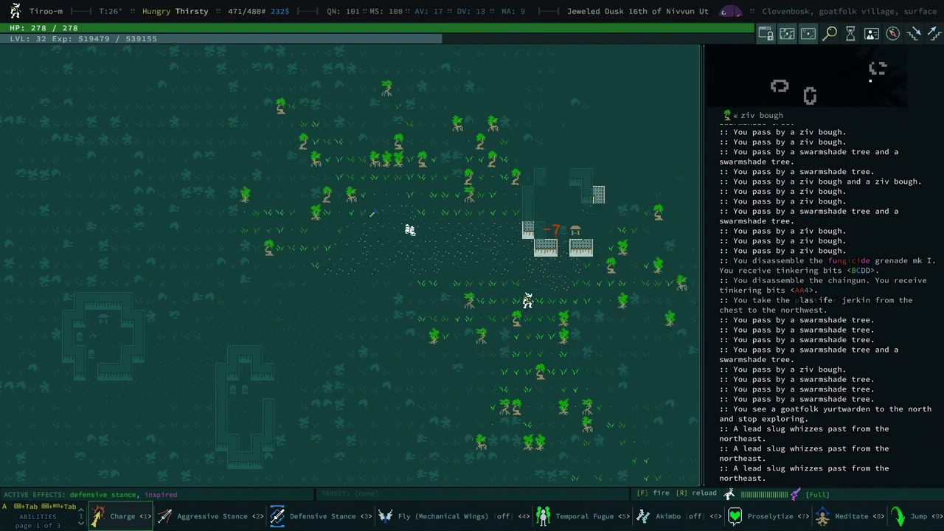
- Kill the goatfolk yurtwarden and take the bear jerky from the building's chest
{"action": "key", "text": "KP_8"}
{"action": "key", "text": "KP_8"}
{"action": "key", "text": "space"}
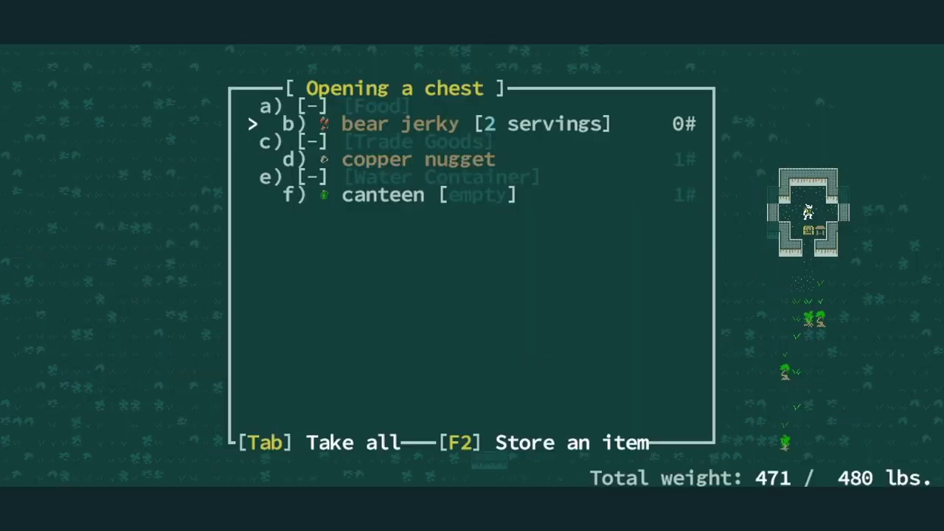
{"action": "key", "text": "space"}
{"action": "key", "text": "g"}
{"action": "key", "text": "Tab"}
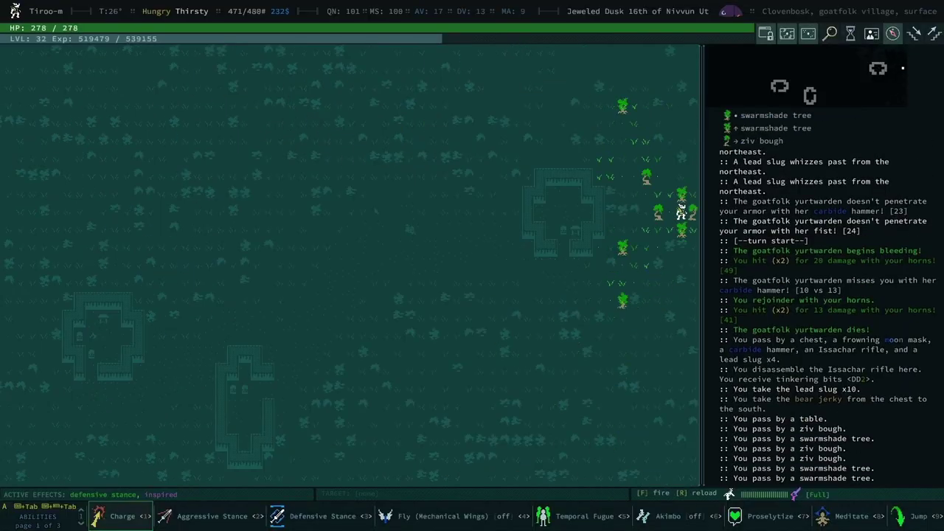
- Mod the plastifer jerkin to be willowy through the inventory's tinkering option
{"action": "key", "text": "KP_0"}
{"action": "key", "text": "x"}
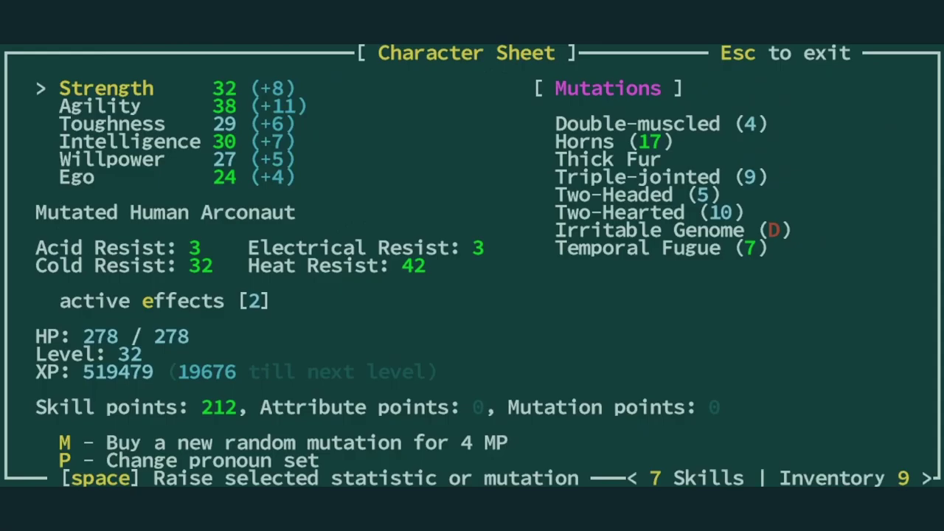
{"action": "key", "text": "KP_9"}
{"action": "key", "text": "Down"}
{"action": "key", "text": "Down"}
{"action": "key", "text": "Down"}
{"action": "key", "text": "Down"}
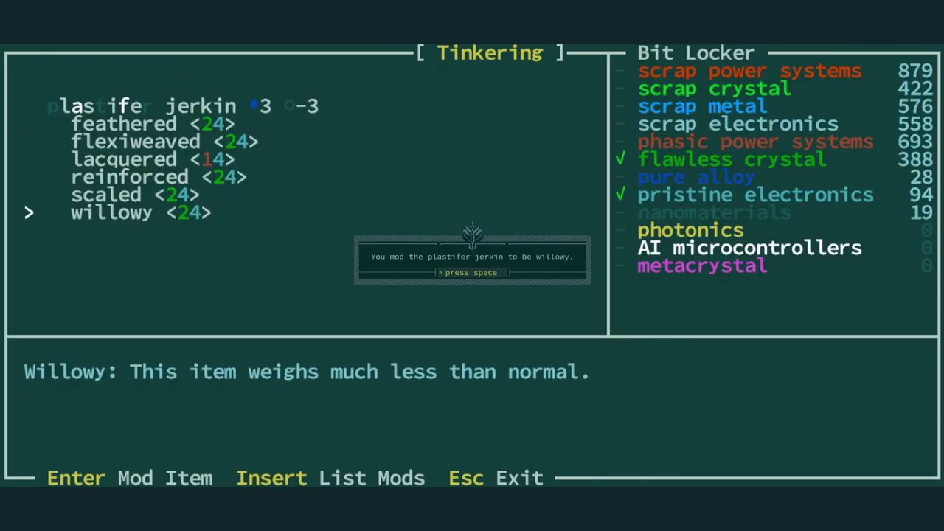
{"action": "key", "text": "space"}
{"action": "key", "text": "Escape"}
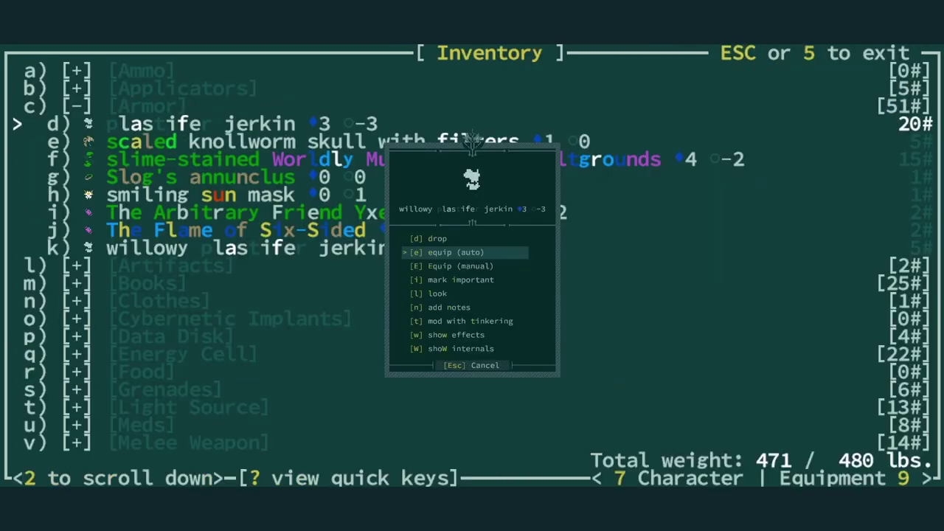
{"action": "key", "text": "Escape"}
{"action": "key", "text": "Escape"}
- Travel west on the world map, discovering Boneglade village and Uuwer's lair
{"action": "key", "text": "KP_0"}
{"action": "key", "text": "space"}
{"action": "key", "text": "minus"}
{"action": "key", "text": "KP_4"}
{"action": "key", "text": "KP_4"}
{"action": "key", "text": "y"}
{"action": "key", "text": "space"}
{"action": "key", "text": "space"}
{"action": "key", "text": "KP_4"}
- Explore Uuwer's lair, killing goatfolk, a Naphtaali runt, a bully and a shaman
{"action": "key", "text": "space"}
{"action": "key", "text": "space"}
{"action": "key", "text": "KP_4"}
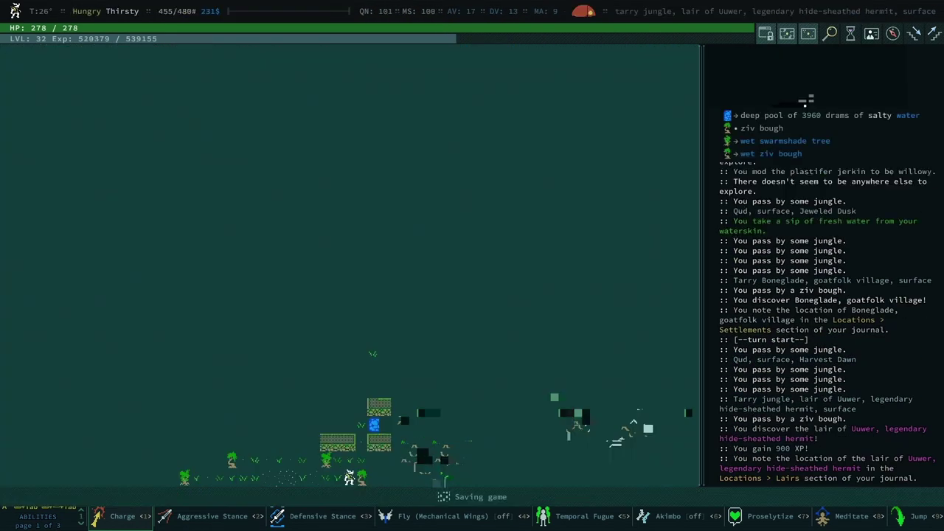
{"action": "key", "text": "space"}
{"action": "key", "text": "space"}
{"action": "key", "text": "KP_0"}
{"action": "key", "text": "KP_0"}
{"action": "key", "text": "KP_0"}
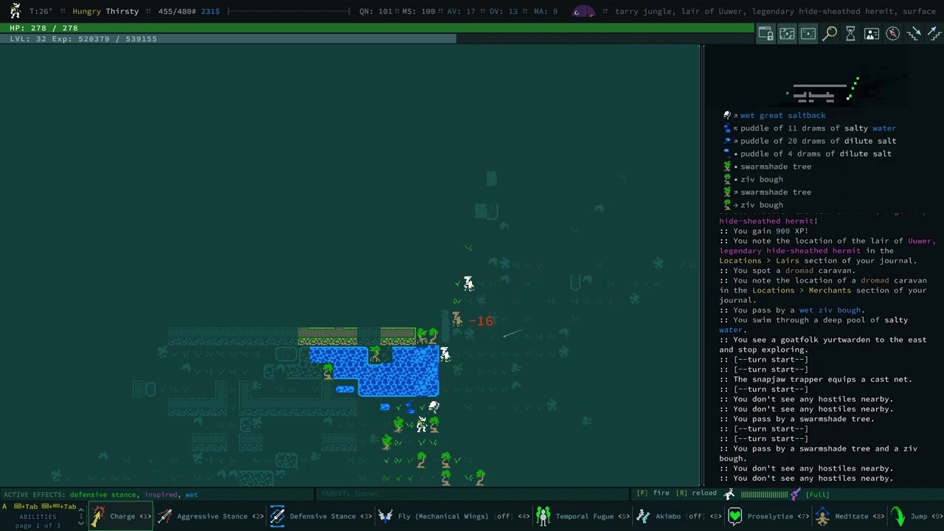
{"action": "key", "text": "KP_0"}
{"action": "key", "text": "KP_0"}
{"action": "key", "text": "KP_0"}
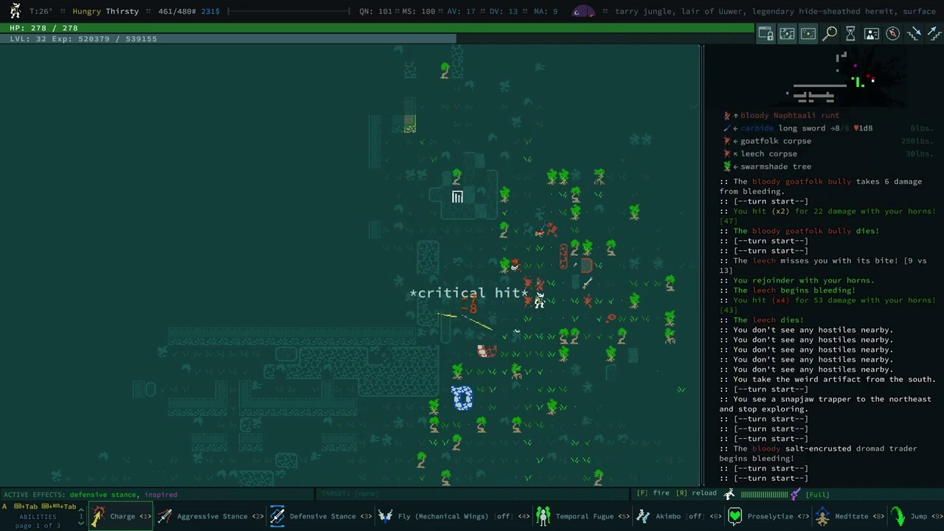
{"action": "key", "text": "KP_0"}
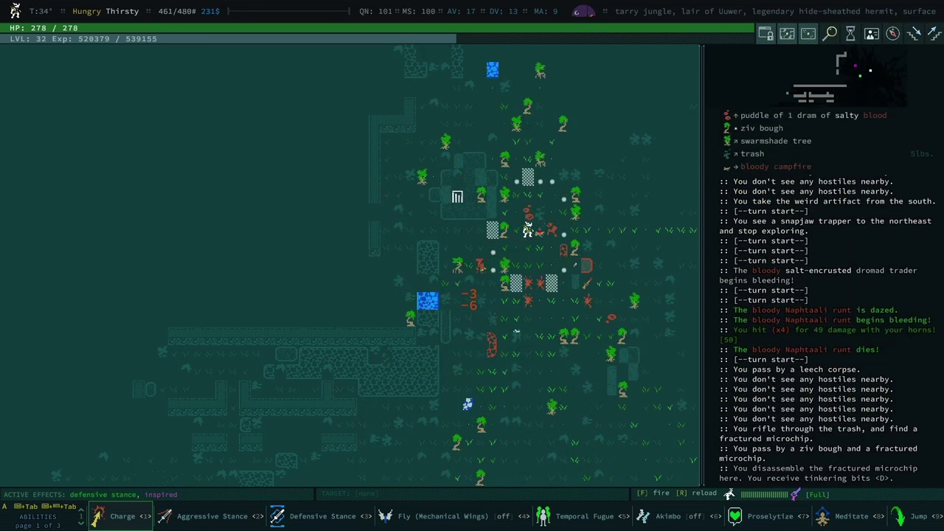
{"action": "key", "text": "KP_0"}
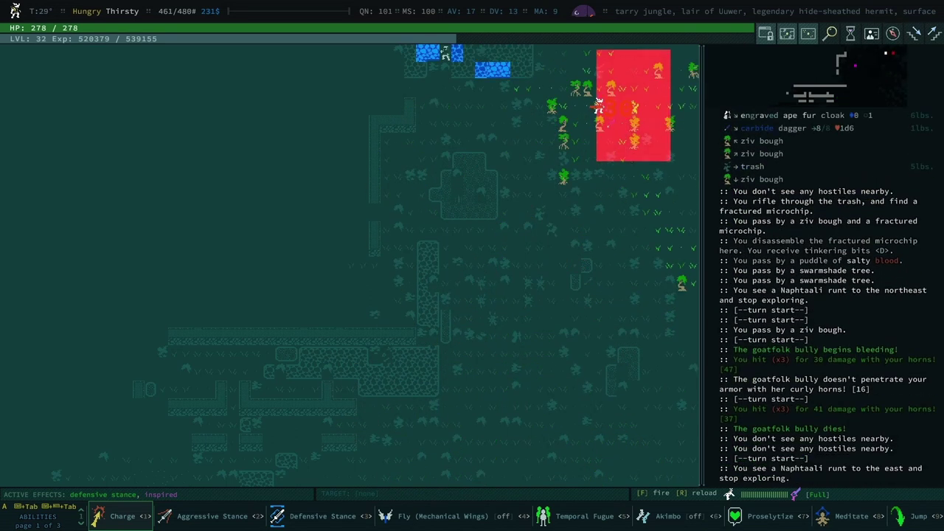
{"action": "key", "text": "KP_0"}
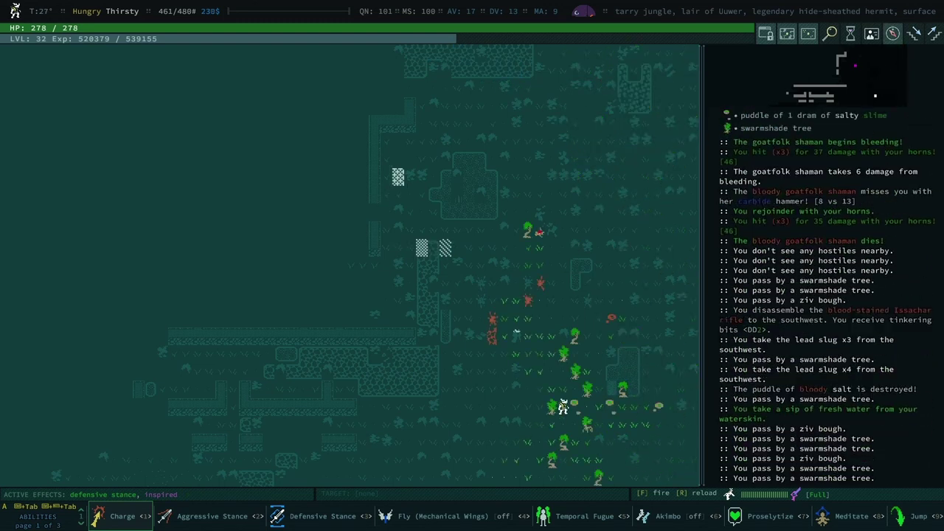
{"action": "key", "text": "KP_0"}
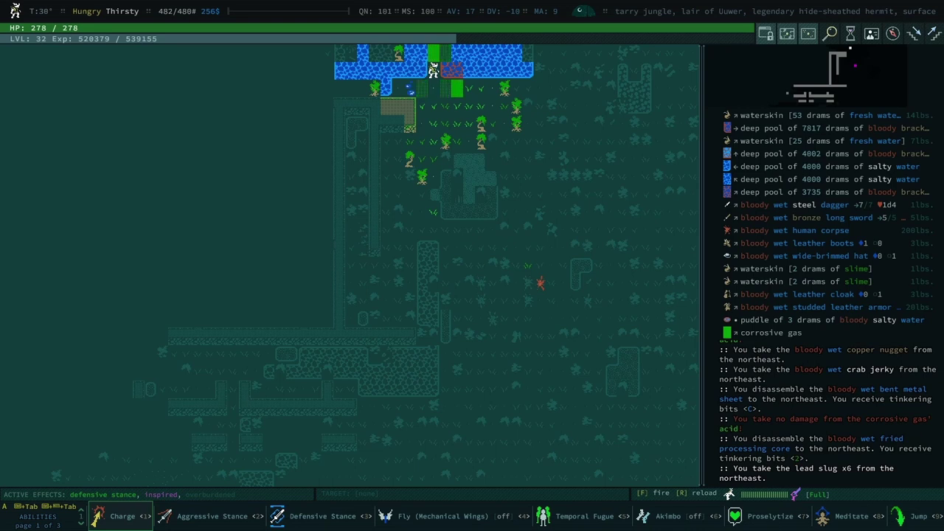
- While overburdened, identify the weird artifact as an airfoil cast net and drop it
{"action": "key", "text": "KP_0"}
{"action": "key", "text": "space"}
{"action": "key", "text": "i"}
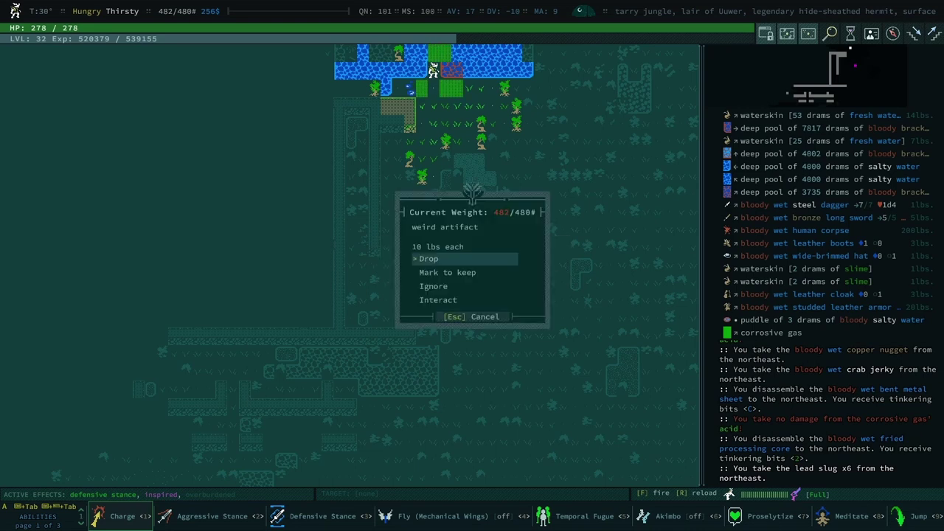
{"action": "key", "text": "Return"}
{"action": "key", "text": "Down"}
{"action": "key", "text": "Return"}
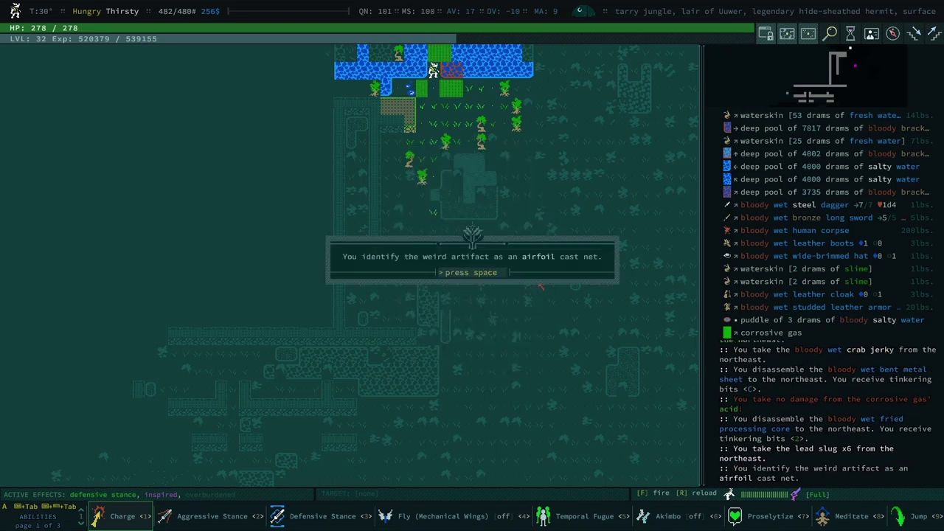
{"action": "key", "text": "space"}
{"action": "key", "text": "Up"}
{"action": "key", "text": "Return"}
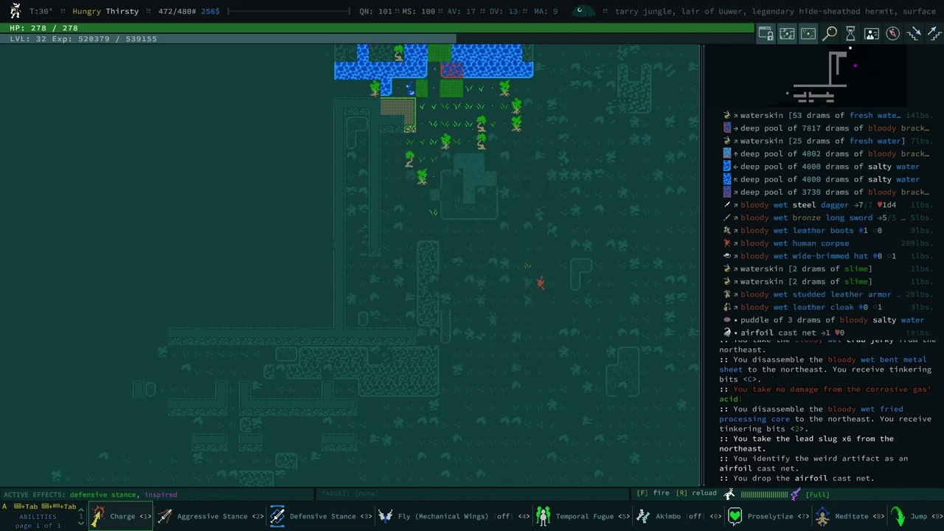
- Head north and explore west, killing tarred snapjaw feeders and a snapjaw trapper
{"action": "key", "text": "KP_8"}
{"action": "key", "text": "KP_0"}
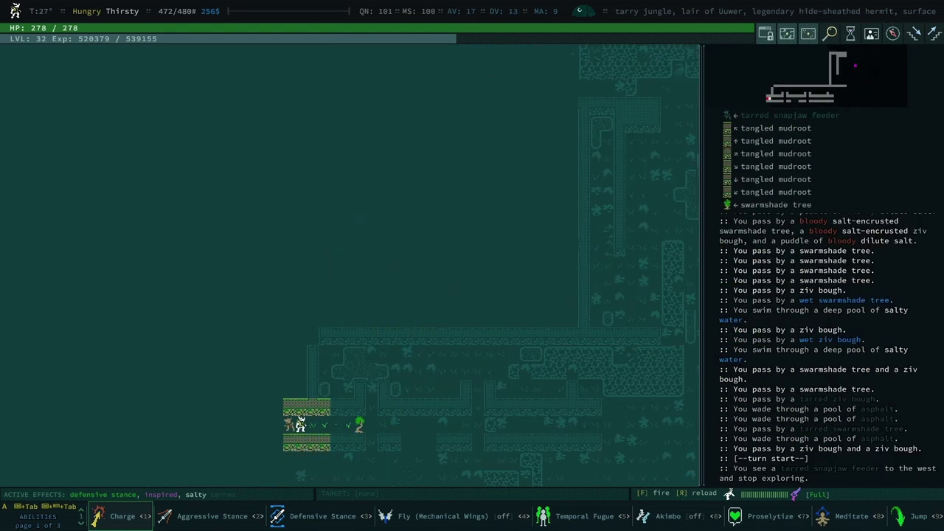
{"action": "key", "text": "KP_0"}
{"action": "key", "text": "KP_0"}
{"action": "key", "text": "KP_0"}
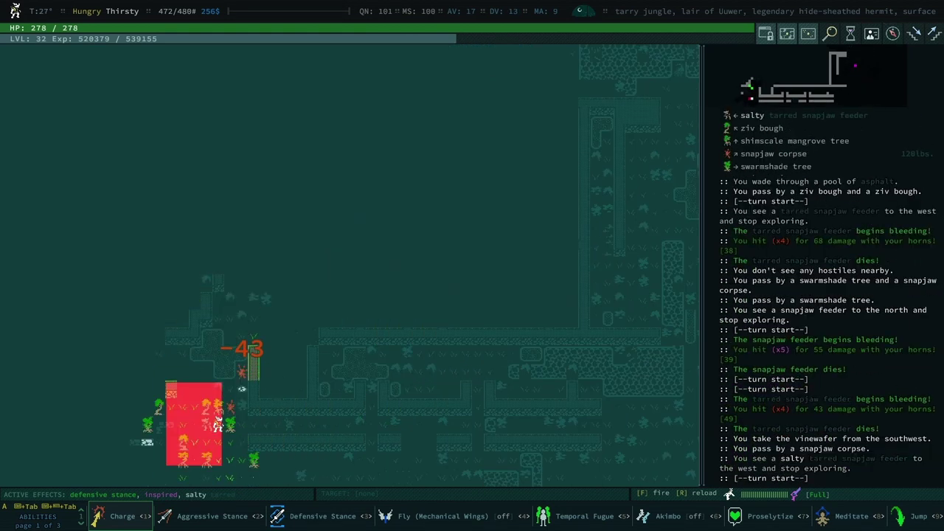
{"action": "key", "text": "KP_0"}
{"action": "key", "text": "KP_0"}
{"action": "key", "text": "KP_0"}
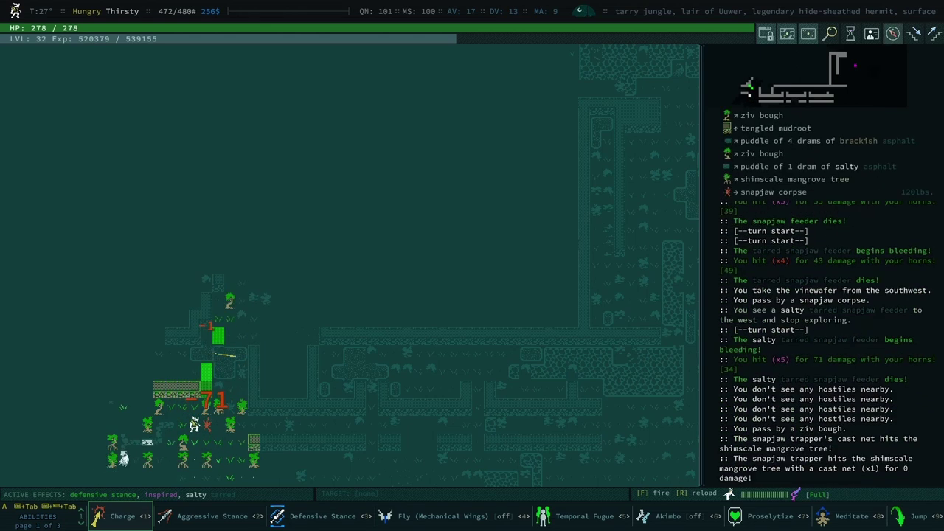
{"action": "key", "text": "KP_0"}
{"action": "key", "text": "KP_0"}
{"action": "key", "text": "KP_0"}
{"action": "key", "text": "KP_0"}
{"action": "key", "text": "KP_0"}
{"action": "key", "text": "KP_0"}
{"action": "key", "text": "KP_0"}
{"action": "key", "text": "KP_0"}
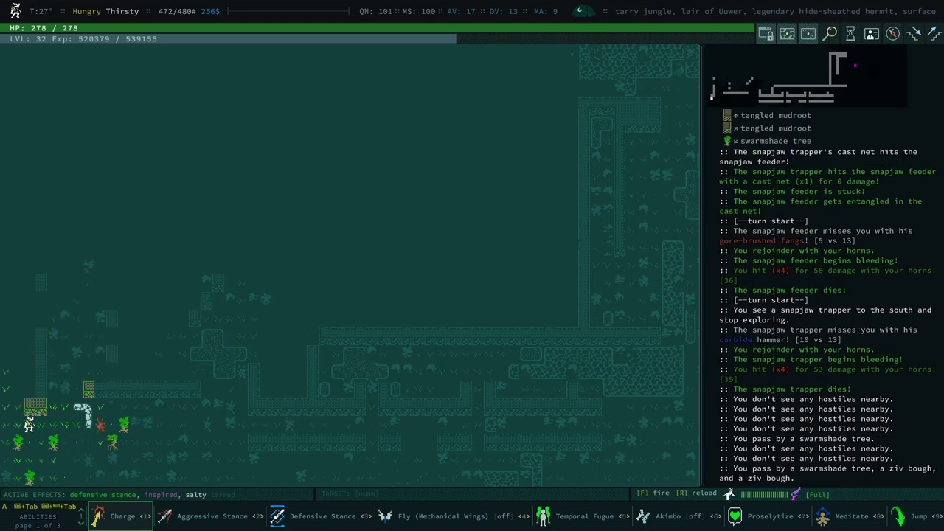
{"action": "key", "text": "KP_0"}
{"action": "key", "text": "KP_0"}
{"action": "key", "text": "KP_0"}
{"action": "key", "text": "KP_0"}
{"action": "key", "text": "KP_0"}
{"action": "key", "text": "KP_0"}
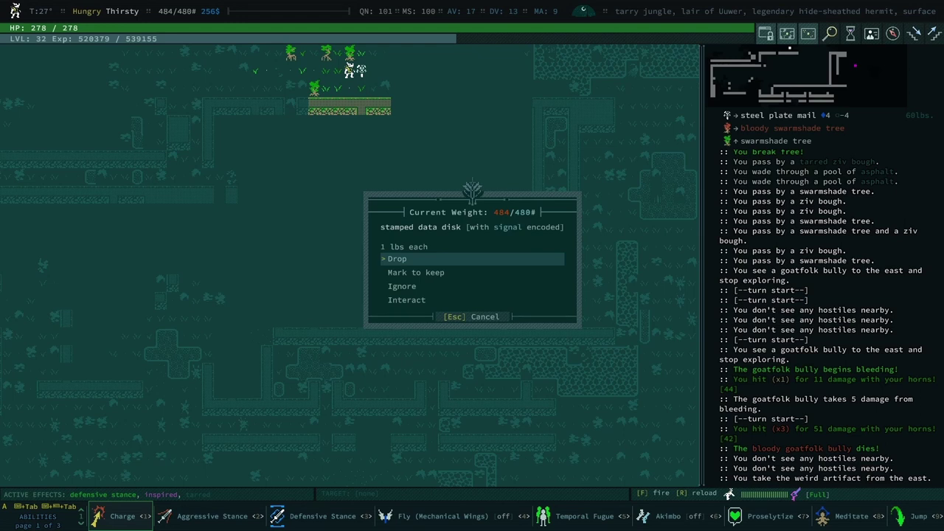
- Keep the stamped data disk and disassemble the airfoil stun gas grenade into bits
{"action": "key", "text": "Down"}
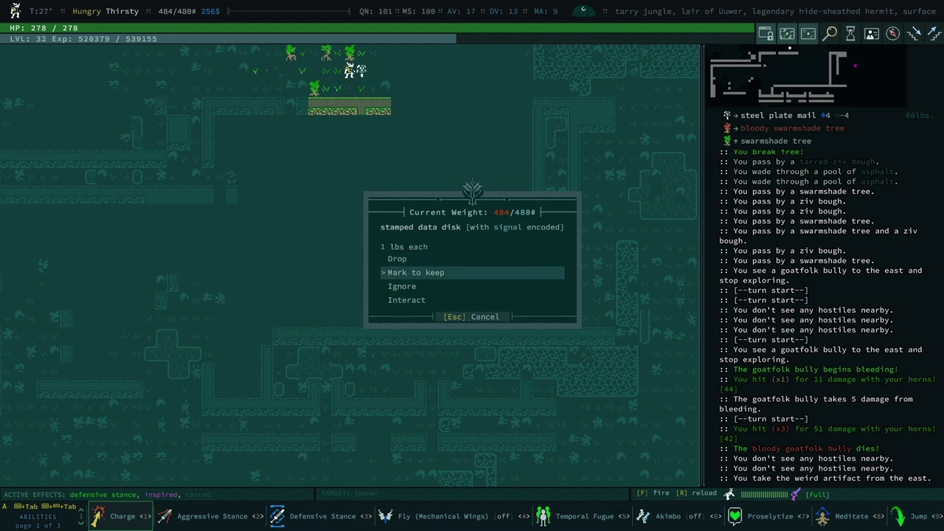
{"action": "key", "text": "Return"}
{"action": "key", "text": "Down"}
{"action": "key", "text": "Down"}
{"action": "key", "text": "Down"}
{"action": "key", "text": "Return"}
{"action": "key", "text": "Down"}
{"action": "key", "text": "Down"}
{"action": "key", "text": "Down"}
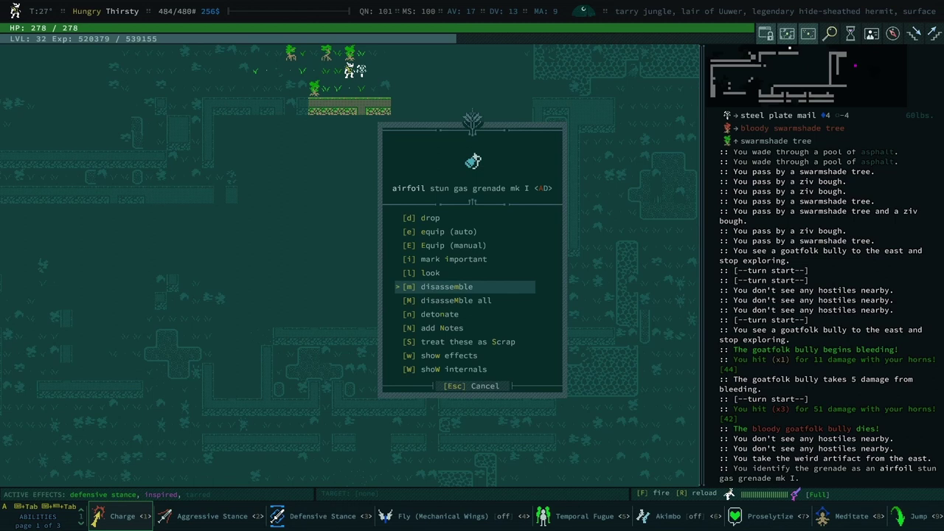
{"action": "key", "text": "Return"}
- Examine the weird artifact, revealing a flaming carbide long sword, and choose to drop it
{"action": "key", "text": "Down"}
{"action": "key", "text": "Down"}
{"action": "key", "text": "Down"}
{"action": "key", "text": "Return"}
{"action": "key", "text": "Up"}
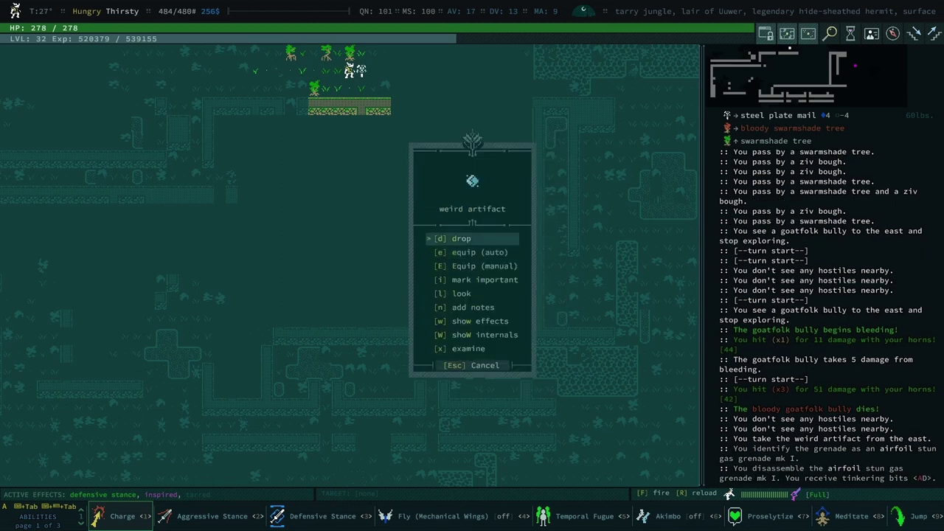
{"action": "key", "text": "Return"}
{"action": "key", "text": "Return"}
{"action": "key", "text": "Up"}
{"action": "key", "text": "Up"}
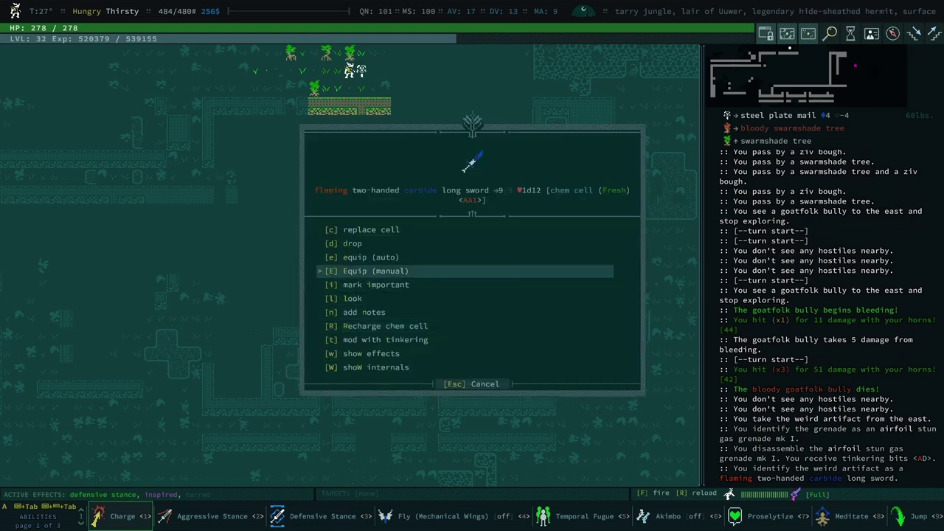
{"action": "key", "text": "Up"}
{"action": "key", "text": "Return"}
- Drop the flaming long sword and explore the lair, killing a glow-wight and a leech
{"action": "key", "text": "0"}
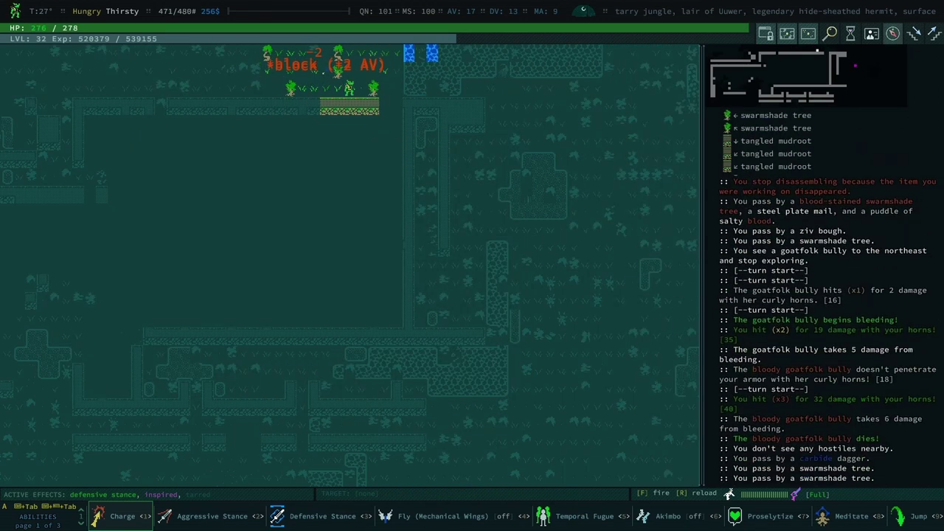
{"action": "key", "text": "0"}
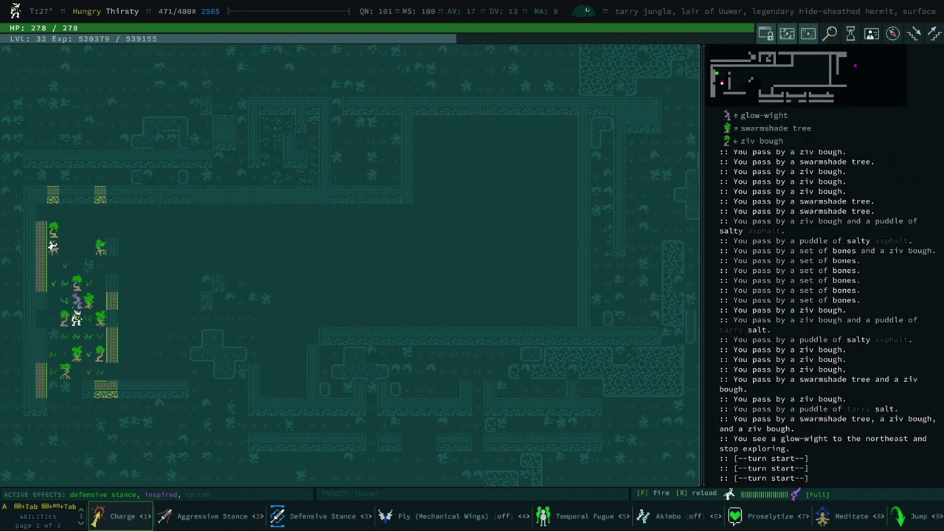
{"action": "key", "text": "0"}
{"action": "key", "text": "0"}
{"action": "key", "text": "0"}
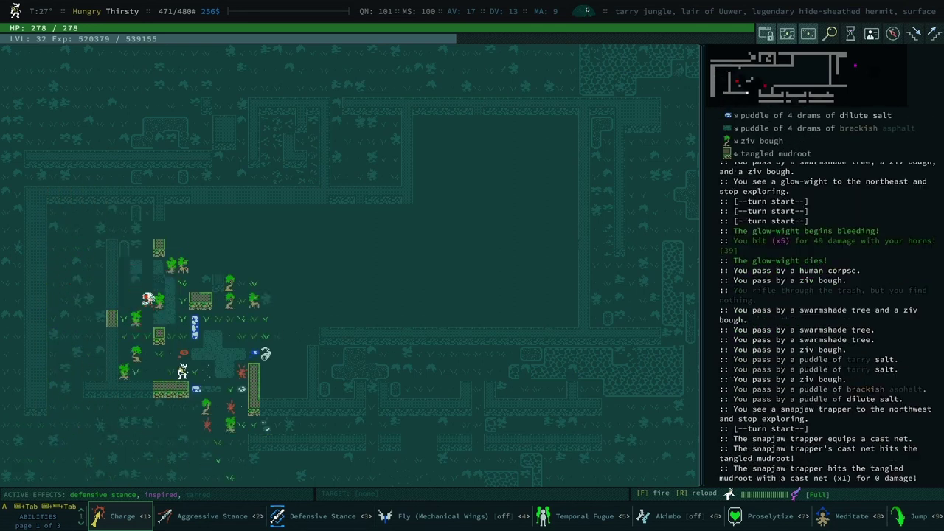
{"action": "key", "text": "0"}
{"action": "key", "text": "0"}
{"action": "key", "text": "0"}
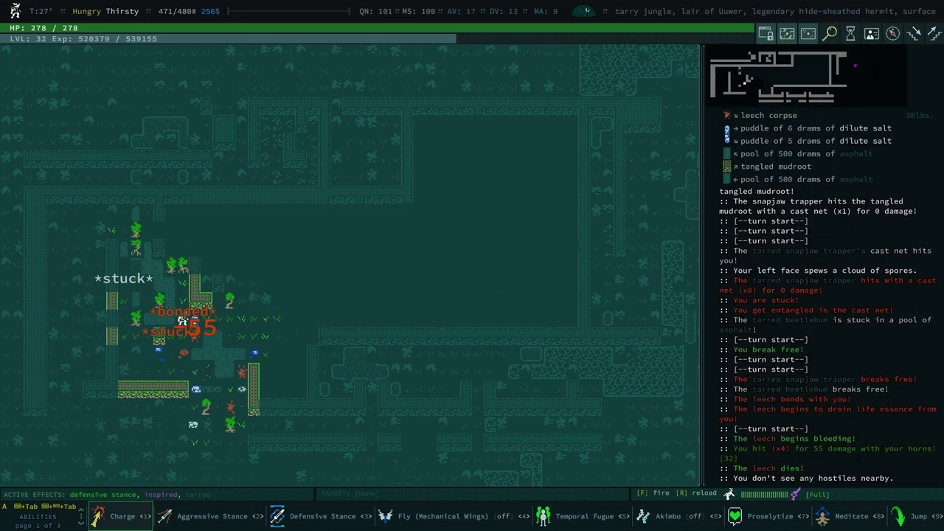
{"action": "key", "text": "0"}
{"action": "key", "text": "0"}
{"action": "key", "text": "0"}
{"action": "key", "text": "0"}
{"action": "key", "text": "0"}
{"action": "key", "text": "0"}
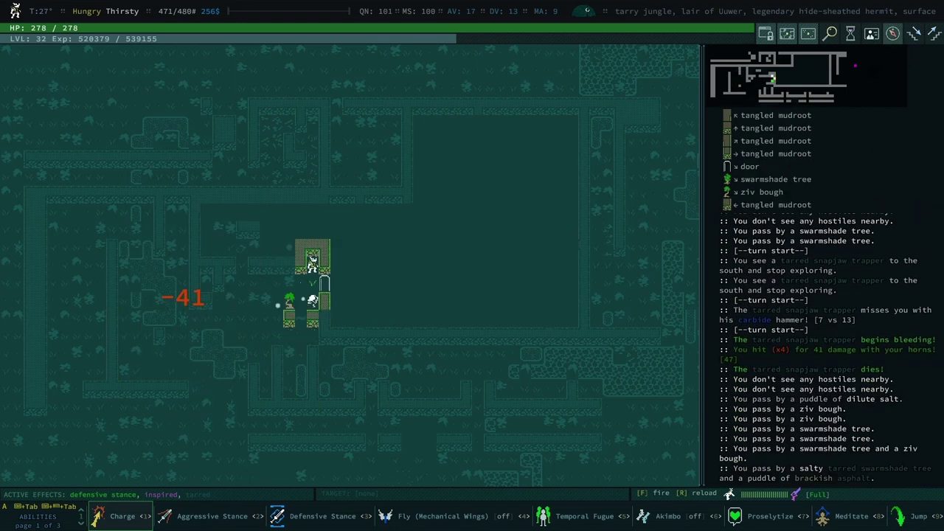
{"action": "key", "text": "0"}
{"action": "key", "text": "0"}
{"action": "key", "text": "0"}
{"action": "key", "text": "0"}
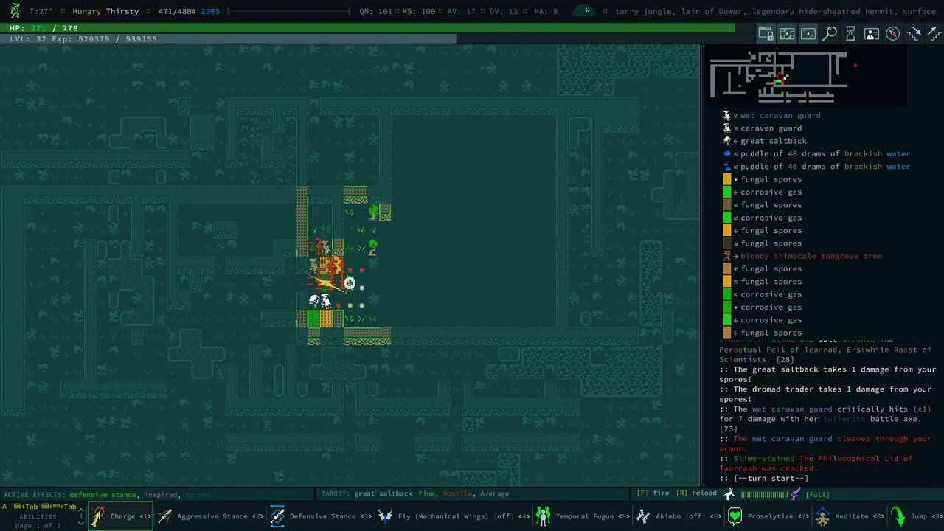
{"action": "key", "text": "0"}
{"action": "key", "text": "0"}
{"action": "key", "text": "0"}
{"action": "key", "text": "0"}
{"action": "key", "text": "0"}
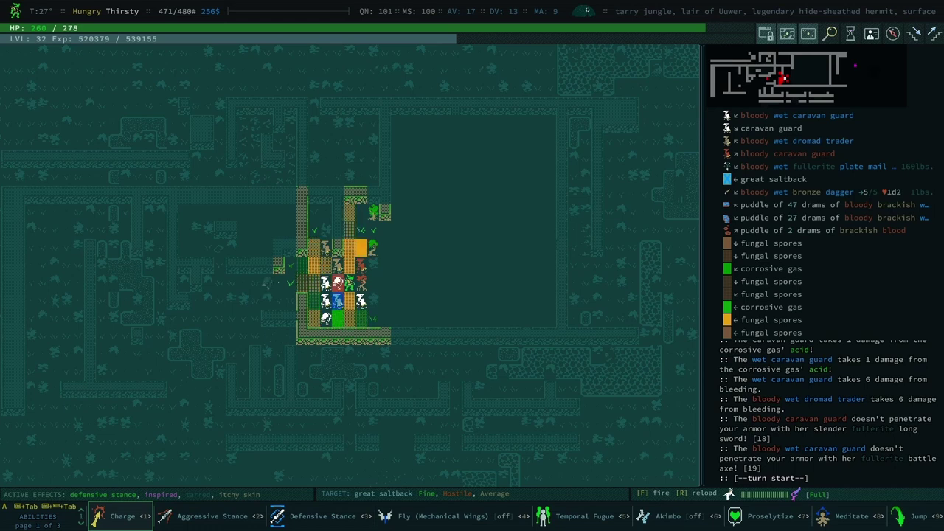
- Escape the caravan fight north to the zone edge and exit to the world map
{"action": "key", "text": "0"}
{"action": "key", "text": "Left"}
{"action": "key", "text": "Left"}
{"action": "key", "text": "Left"}
{"action": "key", "text": "Up"}
{"action": "key", "text": "Up"}
{"action": "key", "text": "Up"}
{"action": "key", "text": "Up"}
{"action": "key", "text": "Up"}
{"action": "key", "text": "Up"}
{"action": "key", "text": "Up"}
{"action": "key", "text": "Up"}
{"action": "key", "text": "Up"}
{"action": "key", "text": "Up"}
{"action": "key", "text": "Up"}
{"action": "key", "text": "Up"}
{"action": "key", "text": "Up"}
{"action": "key", "text": "Up"}
{"action": "key", "text": "Up"}
{"action": "key", "text": "Up"}
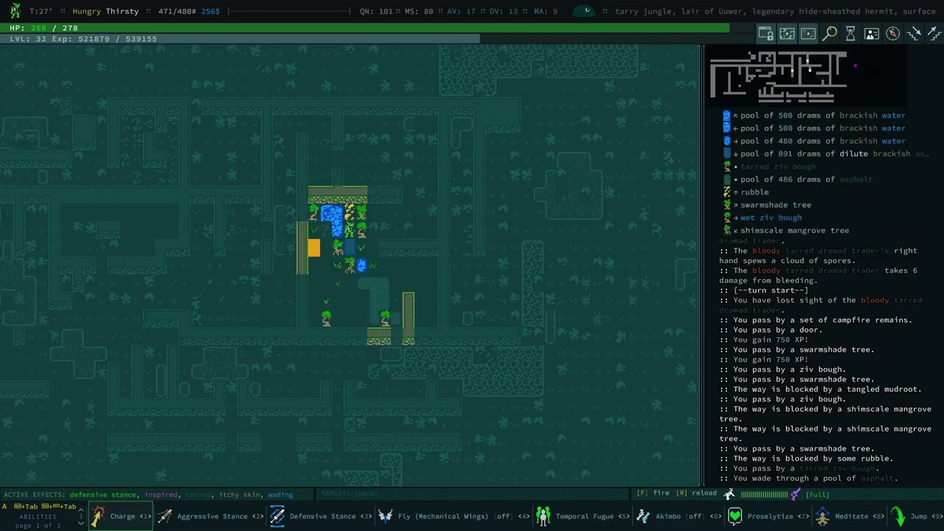
{"action": "key", "text": "Up"}
{"action": "key", "text": "Up"}
{"action": "key", "text": "Up"}
{"action": "key", "text": "Up"}
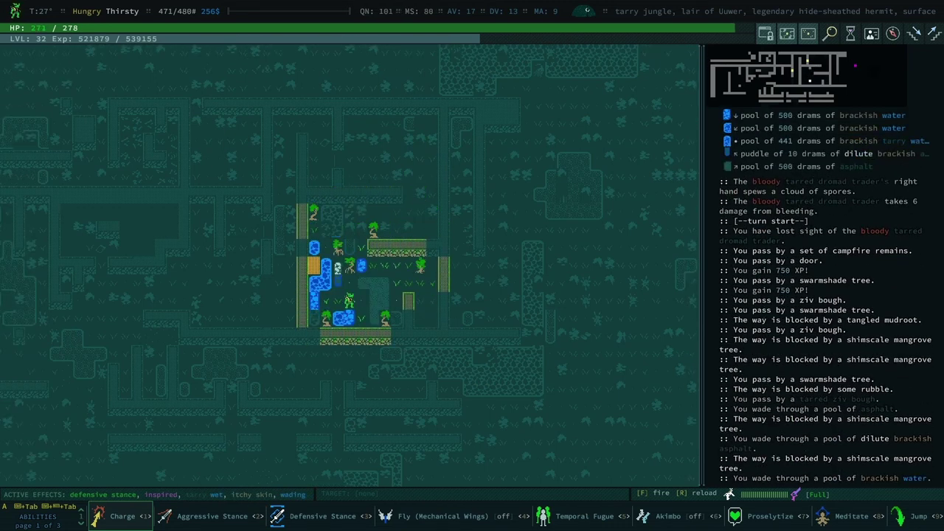
{"action": "key", "text": "Up"}
{"action": "key", "text": "Up"}
{"action": "key", "text": "Up"}
{"action": "key", "text": "Up"}
{"action": "key", "text": "Up"}
{"action": "key", "text": "minus"}
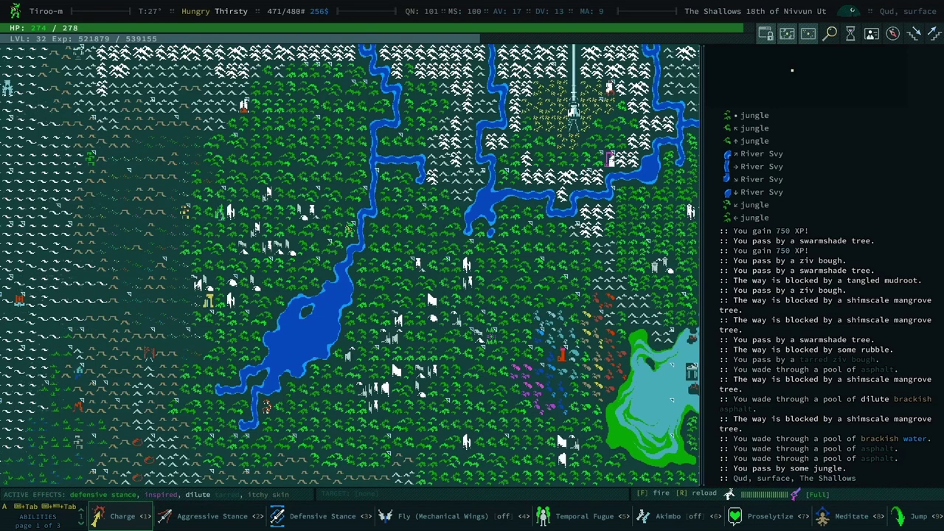
- Travel west along the River Svy and try the lair of Kishrarood destination
{"action": "key", "text": "Right"}
{"action": "key", "text": "Left"}
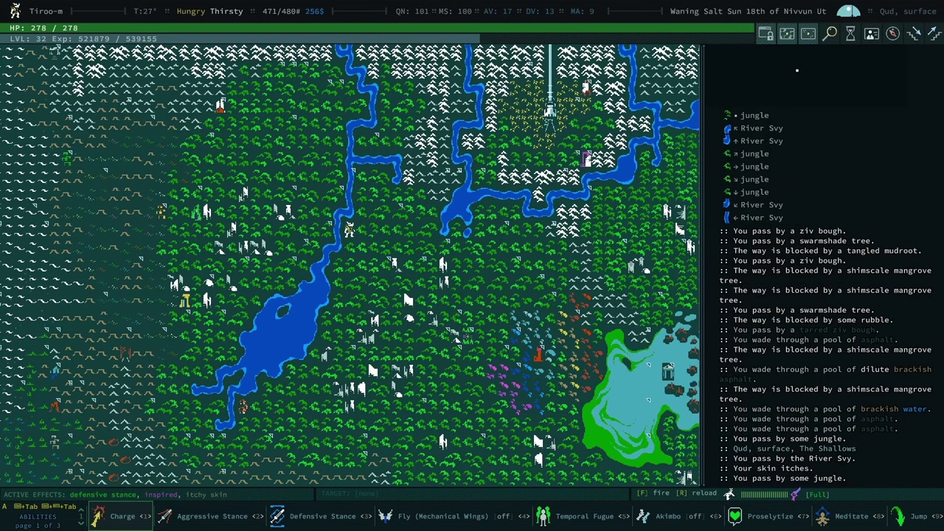
{"action": "key", "text": "Left"}
{"action": "key", "text": "plus"}
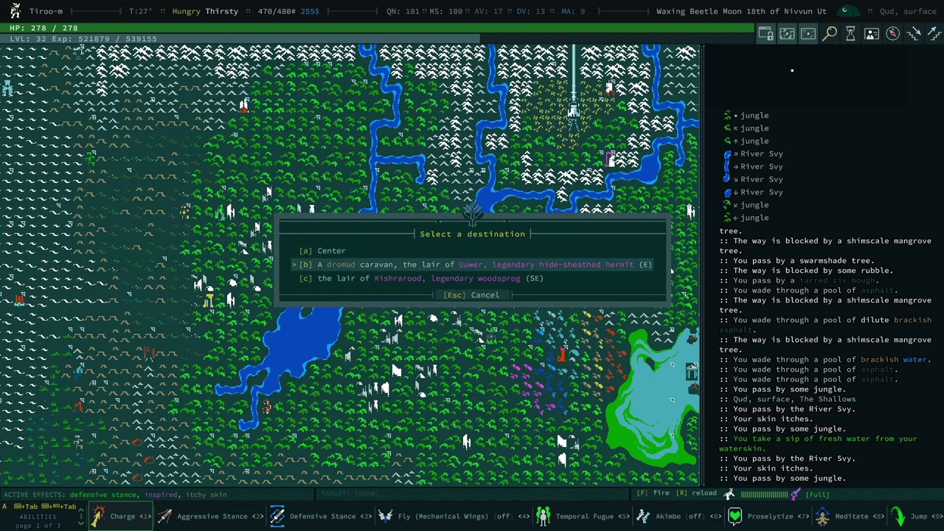
{"action": "key", "text": "Down"}
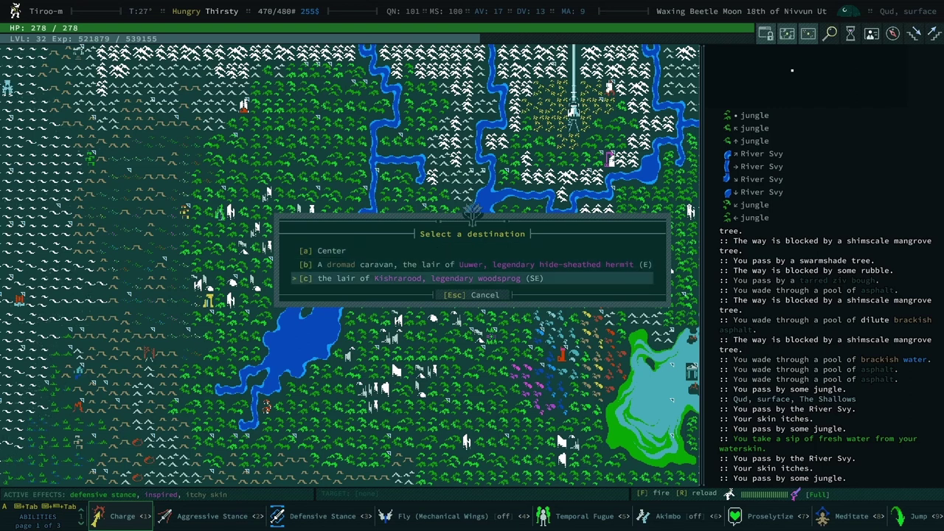
{"action": "key", "text": "Return"}
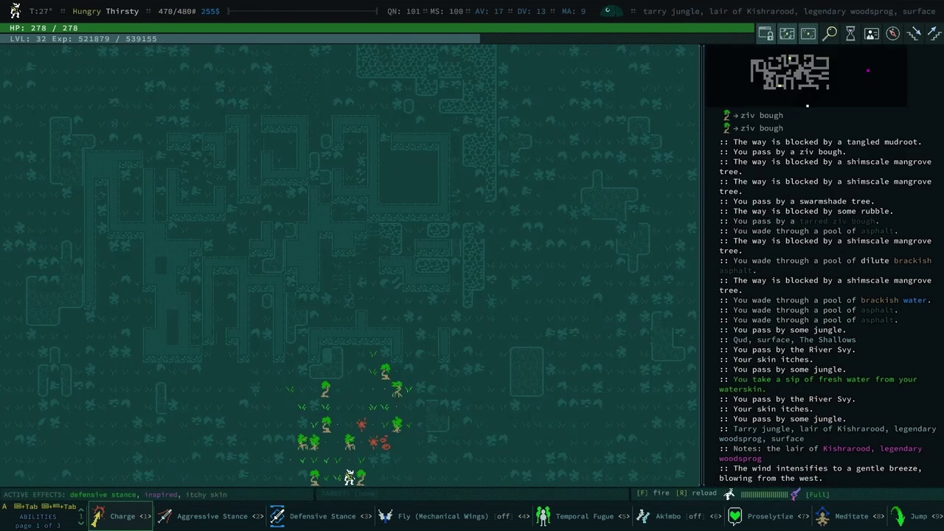
{"action": "key", "text": "minus"}
- Travel to the dromad caravan in Uuwer's lair and talk to the dromad trader
{"action": "key", "text": "plus"}
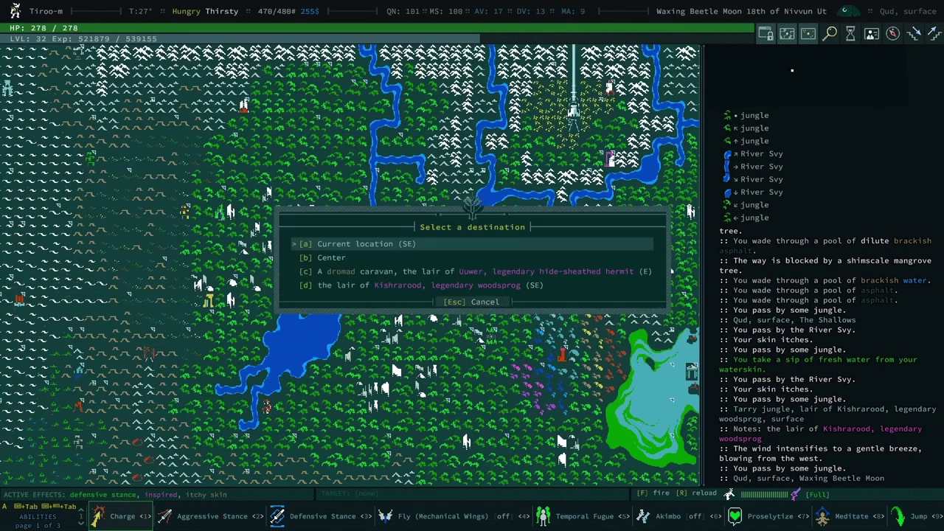
{"action": "key", "text": "c"}
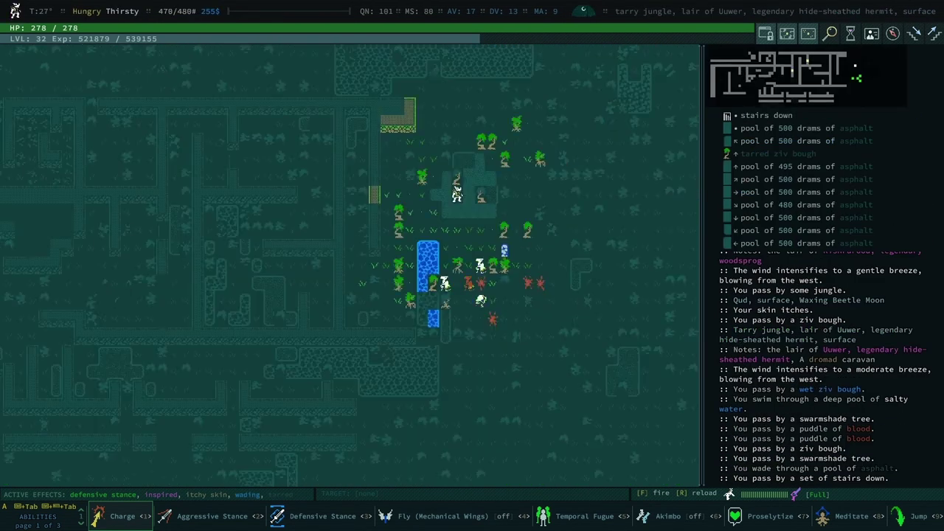
{"action": "key", "text": "BackSpace"}
{"action": "key", "text": "Down"}
{"action": "key", "text": "Return"}
{"action": "key", "text": "space"}
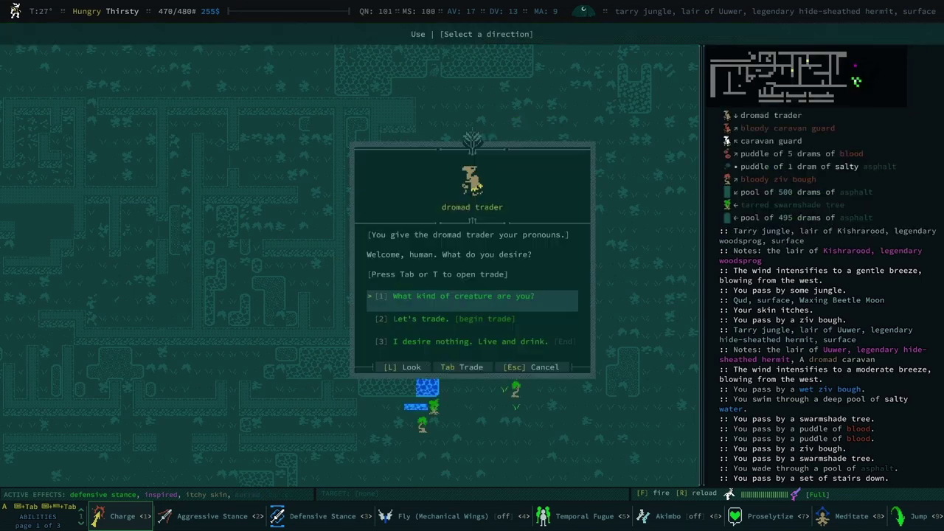
- Buy two silver nuggets from the dromad trader, then explore the lair
{"action": "key", "text": "1"}
{"action": "key", "text": "Down"}
{"action": "key", "text": "Down"}
{"action": "key", "text": "Down"}
{"action": "key", "text": "Down"}
{"action": "key", "text": "Down"}
{"action": "key", "text": "Down"}
{"action": "key", "text": "Down"}
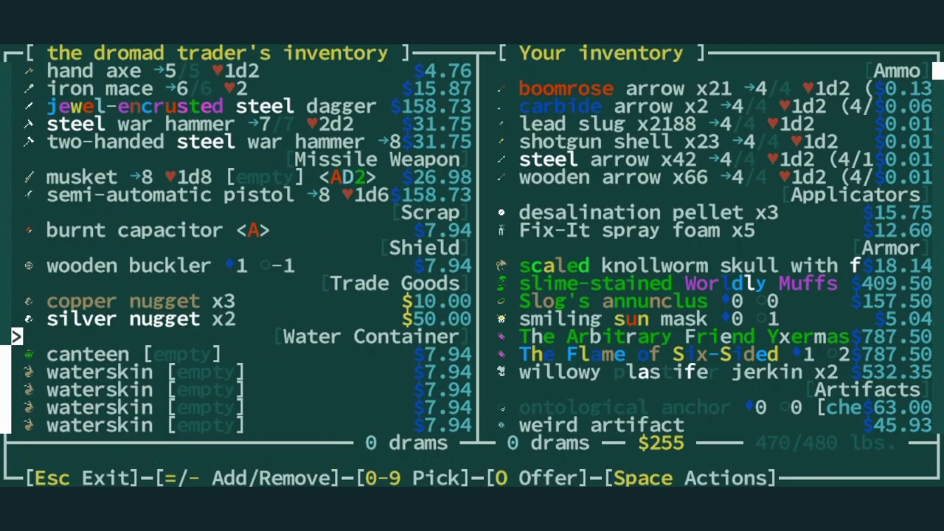
{"action": "key", "text": "Up"}
{"action": "key", "text": "Up"}
{"action": "key", "text": "Up"}
{"action": "key", "text": "o"}
{"action": "key", "text": "0"}
{"action": "key", "text": "0"}
{"action": "key", "text": "a"}
- Make camp, fight the Naphtaali runts westward, and descend to the next stratum
{"action": "key", "text": "h"}
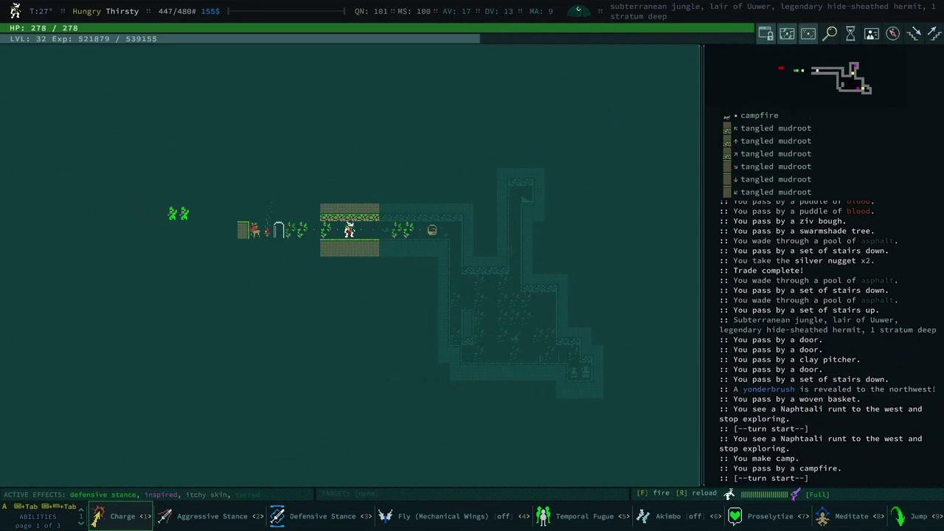
{"action": "key", "text": "Left"}
{"action": "key", "text": "Left"}
{"action": "key", "text": "Left"}
{"action": "key", "text": "Left"}
{"action": "key", "text": "Left"}
{"action": "key", "text": "Left"}
{"action": "key", "text": "Left"}
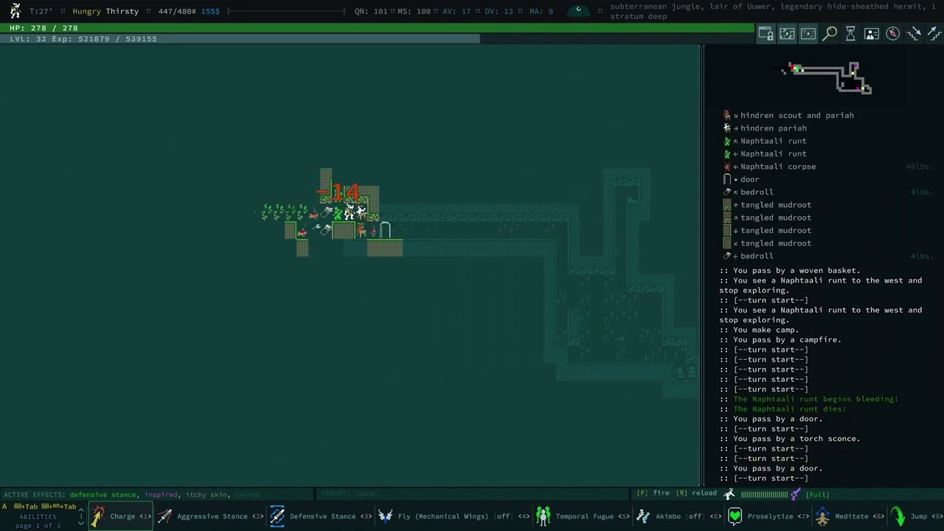
{"action": "key", "text": "Left"}
{"action": "key", "text": "Left"}
{"action": "key", "text": "Left"}
{"action": "key", "text": "Left"}
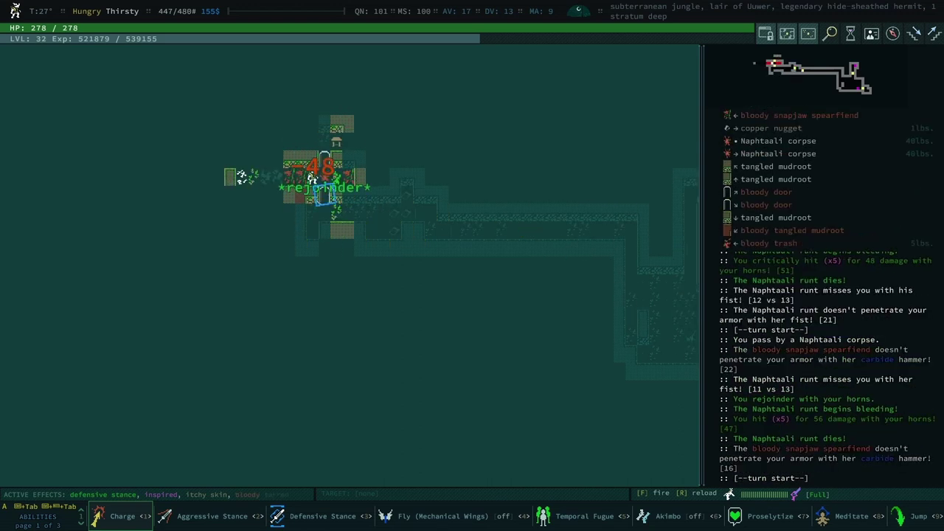
{"action": "key", "text": "Left"}
{"action": "key", "text": "Left"}
{"action": "key", "text": "Left"}
{"action": "key", "text": "Left"}
{"action": "key", "text": "Left"}
{"action": "key", "text": "Left"}
{"action": "key", "text": "greater"}
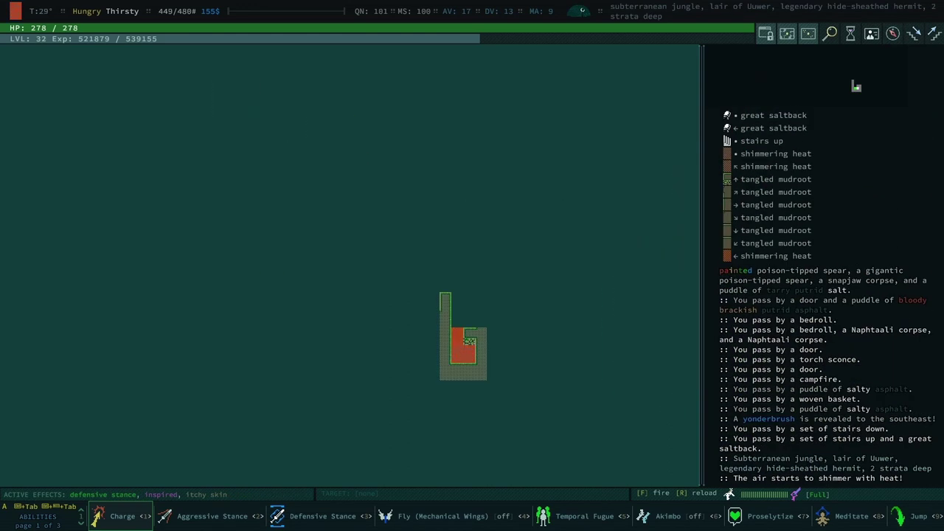
- Walk north through the heat, climb back to the first stratum, and meditate to full health
{"action": "key", "text": "Up"}
{"action": "key", "text": "Up"}
{"action": "key", "text": "Up"}
{"action": "key", "text": "Up"}
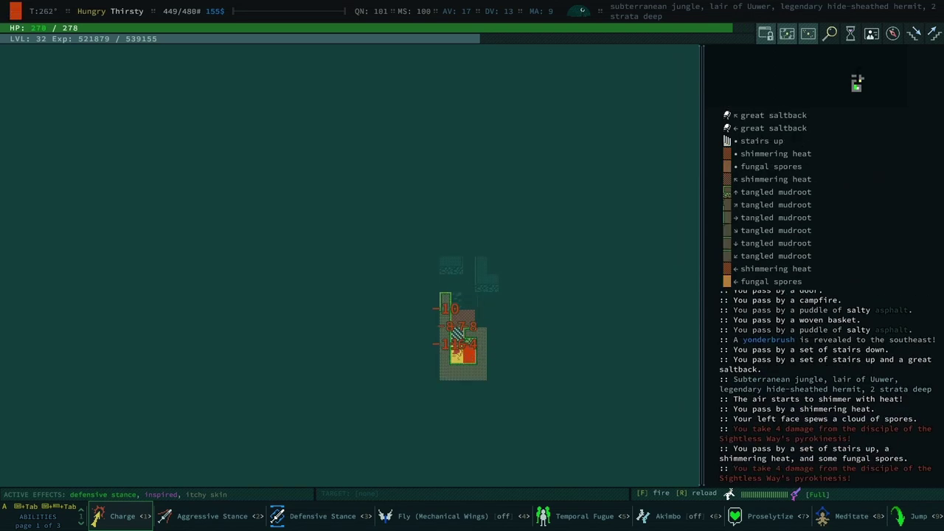
{"action": "key", "text": "less"}
{"action": "key", "text": "Up"}
{"action": "key", "text": "Up"}
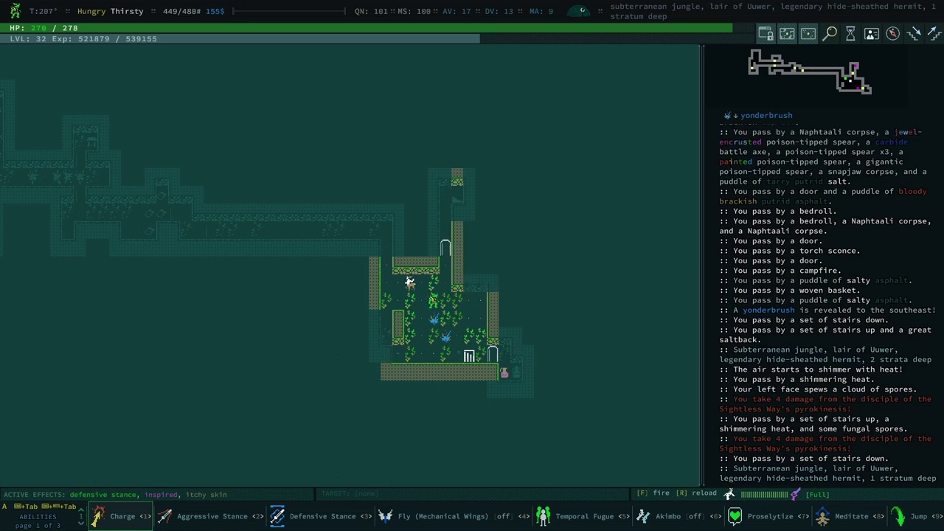
{"action": "key", "text": "8"}
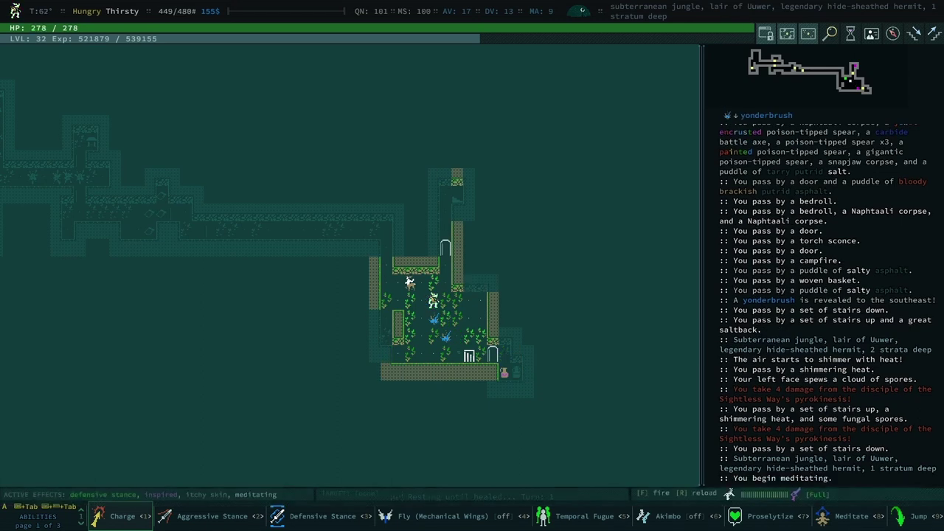
- Attack the great saltback, then retreat north and west onto the stairs up
{"action": "key", "text": "KP_3"}
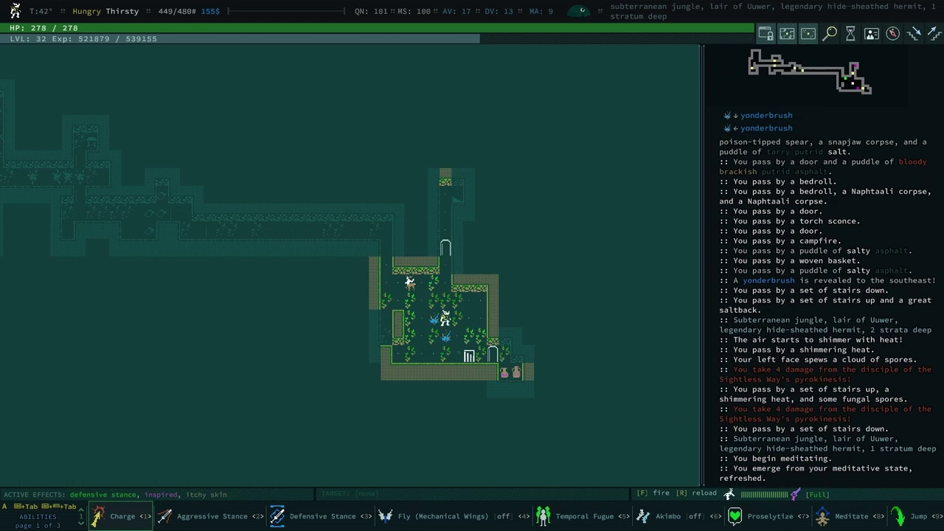
{"action": "key", "text": "KP_3"}
{"action": "key", "text": "KP_3"}
{"action": "key", "text": "KP_3"}
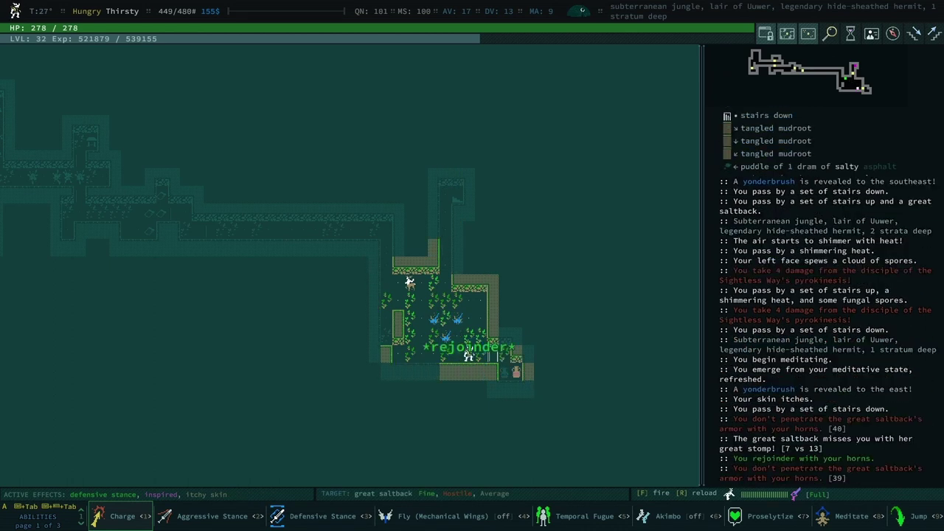
{"action": "key", "text": "KP_7"}
{"action": "key", "text": "KP_8"}
{"action": "key", "text": "KP_8"}
{"action": "key", "text": "KP_8"}
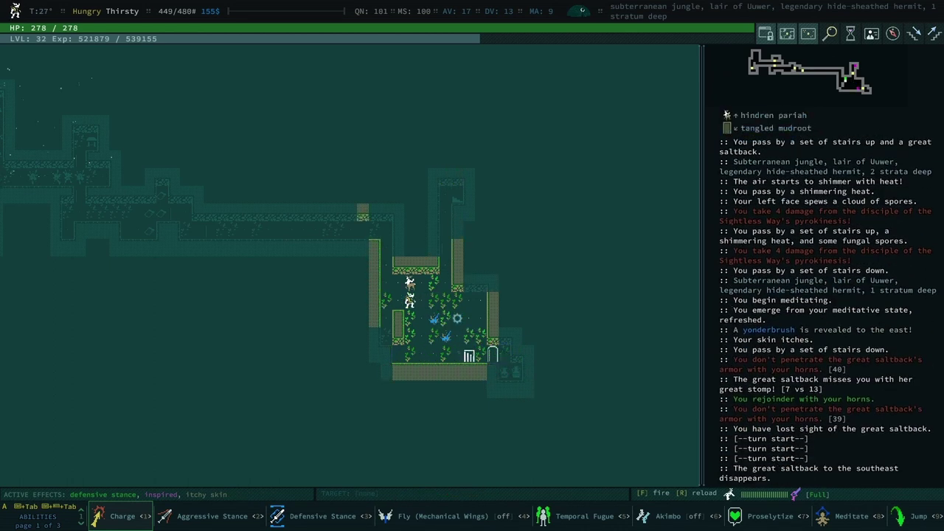
{"action": "key", "text": "KP_4"}
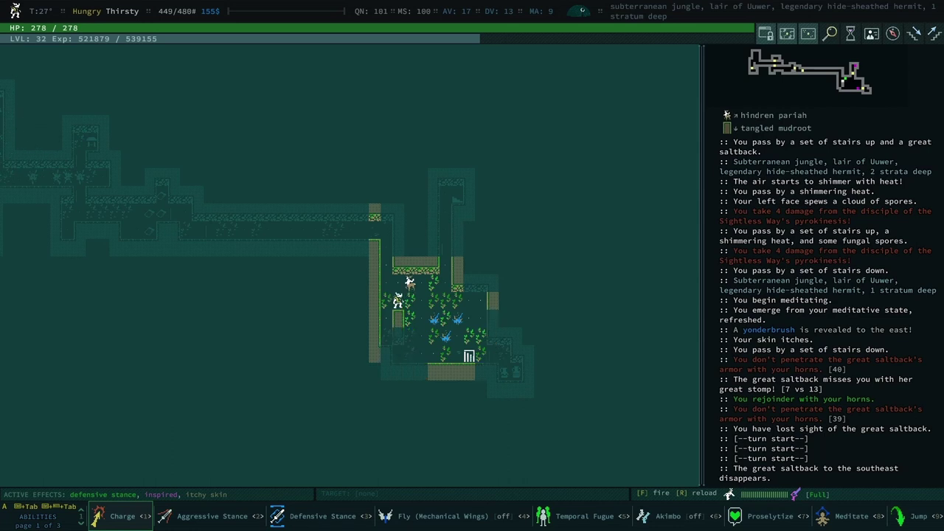
{"action": "key", "text": "KP_8"}
{"action": "key", "text": "KP_8"}
{"action": "key", "text": "KP_8"}
{"action": "key", "text": "KP_8"}
{"action": "key", "text": "KP_8"}
{"action": "key", "text": "KP_8"}
{"action": "key", "text": "KP_8"}
{"action": "key", "text": "KP_8"}
{"action": "key", "text": "KP_8"}
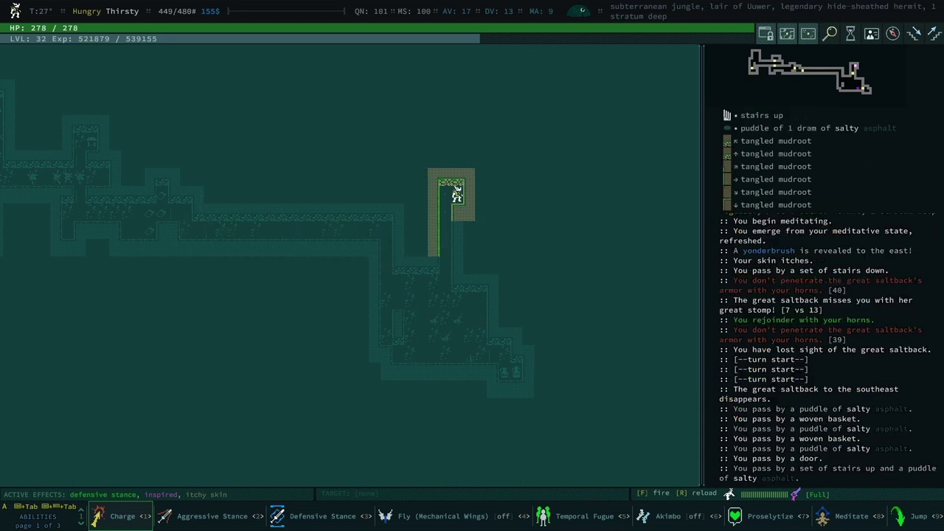
- Ascend to the surface and trek east through the jungle, declining the ruins and noting fickle gill
{"action": "key", "text": "less"}
{"action": "key", "text": "less"}
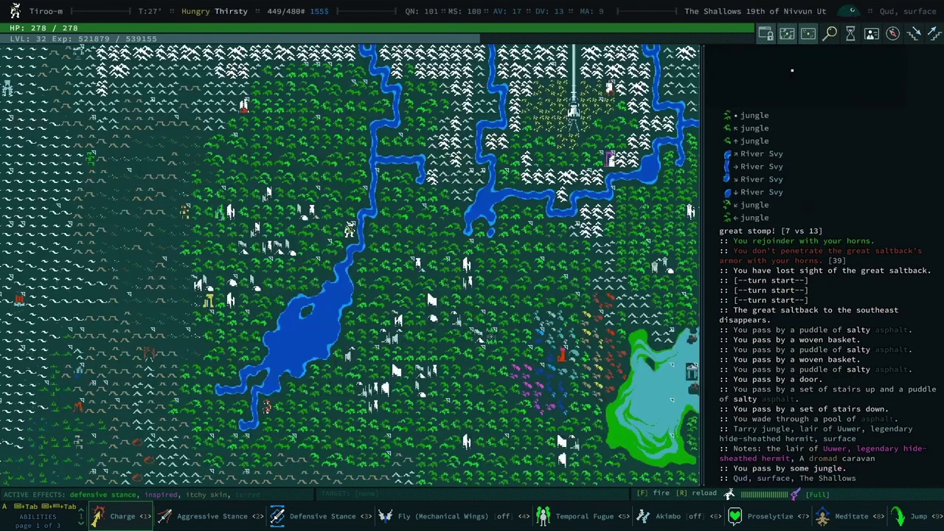
{"action": "key", "text": "KP_6"}
{"action": "key", "text": "KP_6"}
{"action": "key", "text": "KP_6"}
{"action": "key", "text": "KP_6"}
{"action": "key", "text": "KP_6"}
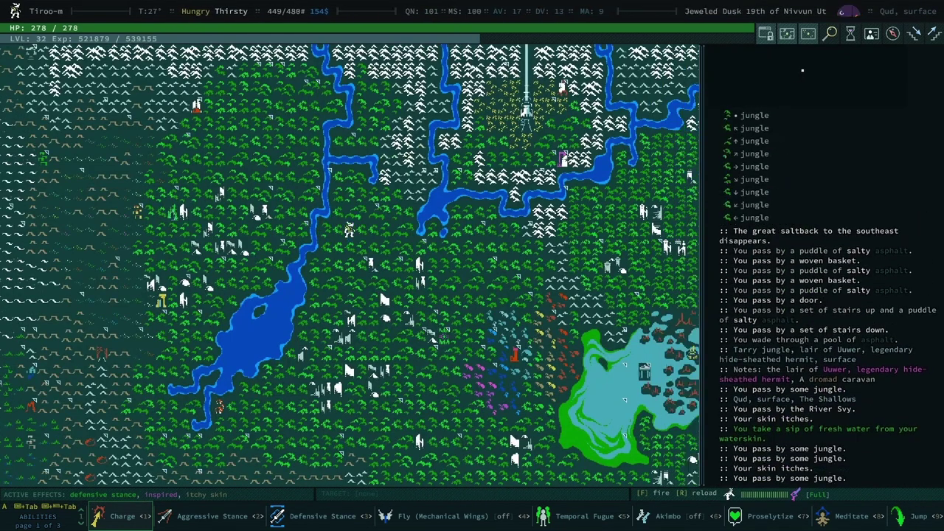
{"action": "key", "text": "KP_6"}
{"action": "key", "text": "KP_6"}
{"action": "key", "text": "KP_6"}
{"action": "key", "text": "n"}
{"action": "key", "text": "KP_6"}
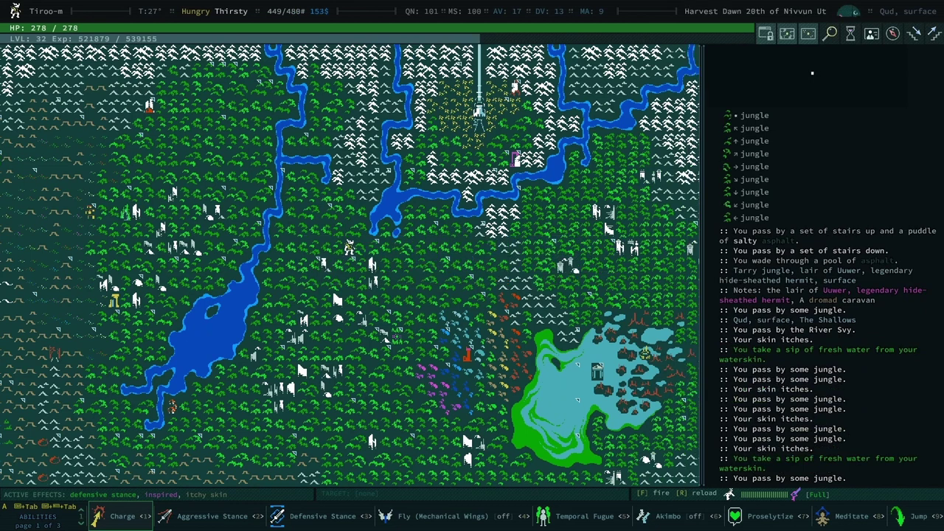
{"action": "key", "text": "KP_6"}
{"action": "key", "text": "KP_6"}
{"action": "key", "text": "KP_6"}
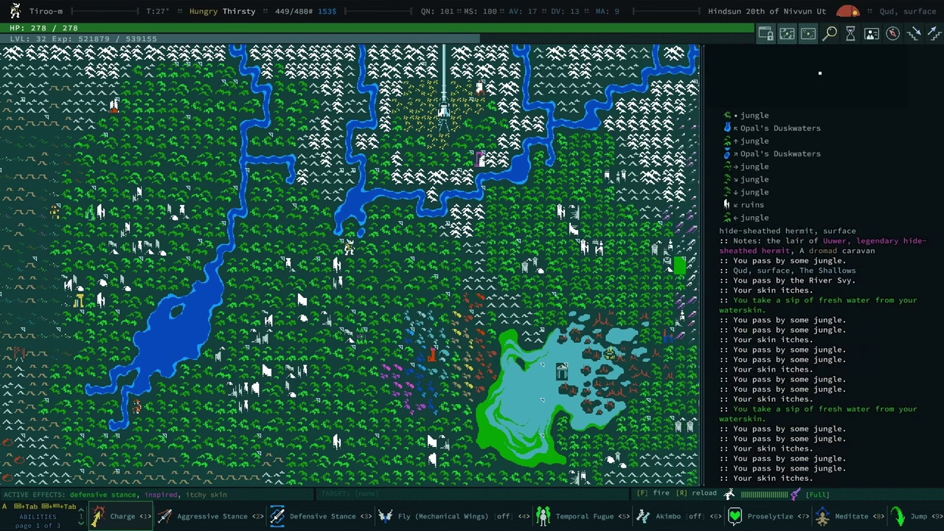
{"action": "key", "text": "KP_6"}
{"action": "key", "text": "KP_6"}
{"action": "key", "text": "KP_6"}
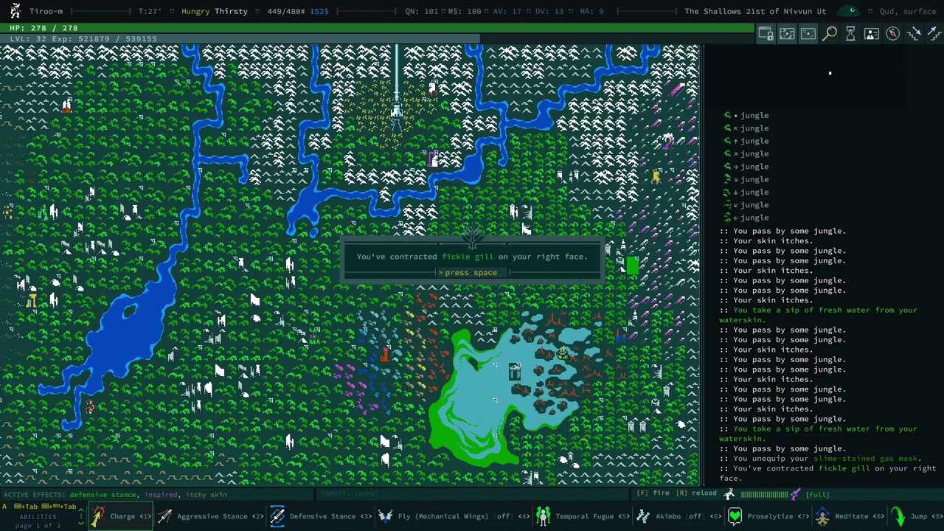
{"action": "key", "text": "space"}
{"action": "key", "text": "KP_6"}
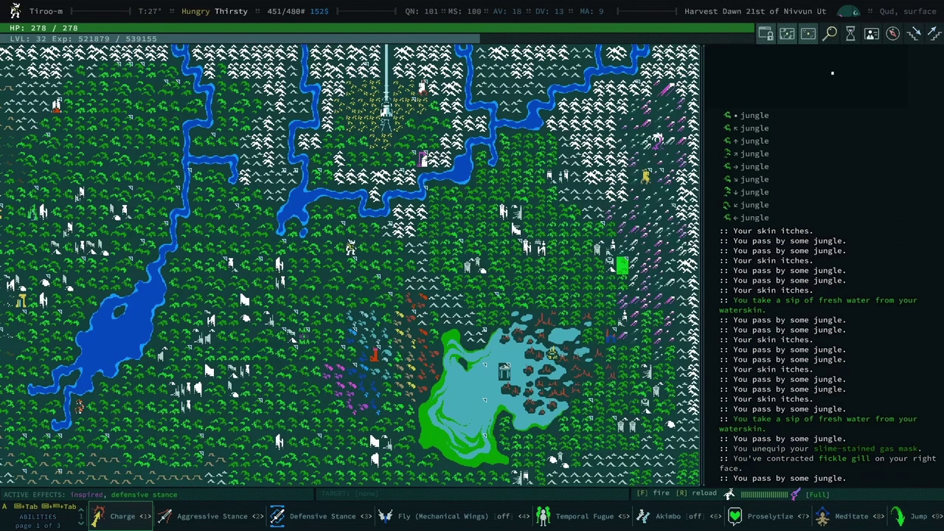
- Travel east, then inspect the fickle gill equipped in the right face slot
{"action": "key", "text": "KP_6"}
{"action": "key", "text": "e"}
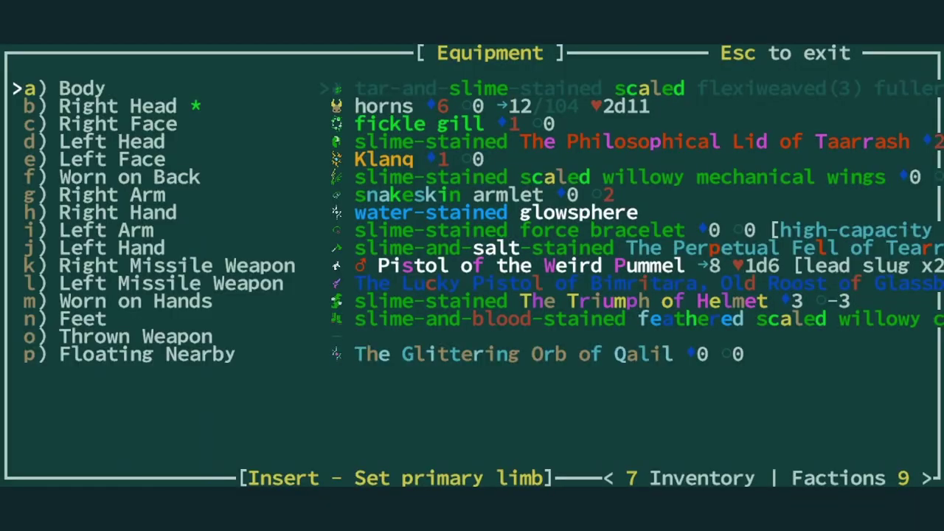
{"action": "key", "text": "Down"}
{"action": "key", "text": "Down"}
{"action": "key", "text": "Return"}
{"action": "key", "text": "space"}
{"action": "key", "text": "Escape"}
- Open Corpus Choliys from Books and page forward to the fungal infection entries
{"action": "key", "text": "KP_7"}
{"action": "key", "text": "Down"}
{"action": "key", "text": "Down"}
{"action": "key", "text": "Down"}
{"action": "key", "text": "Down"}
{"action": "key", "text": "Down"}
{"action": "key", "text": "Down"}
{"action": "key", "text": "Down"}
{"action": "key", "text": "Down"}
{"action": "key", "text": "Down"}
{"action": "key", "text": "Return"}
{"action": "key", "text": "Return"}
{"action": "key", "text": "Right"}
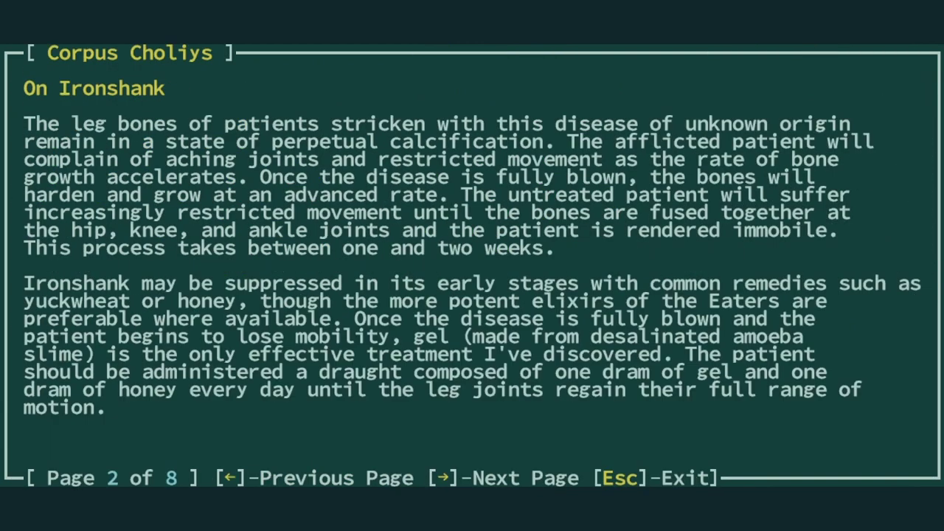
{"action": "key", "text": "Right"}
{"action": "key", "text": "Right"}
{"action": "key", "text": "Right"}
{"action": "key", "text": "Right"}
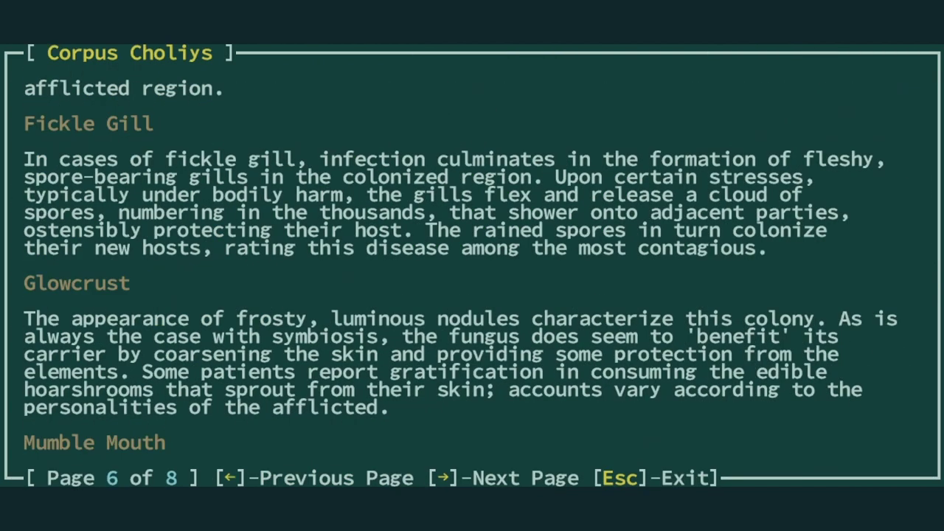
{"action": "key", "text": "Right"}
{"action": "key", "text": "Right"}
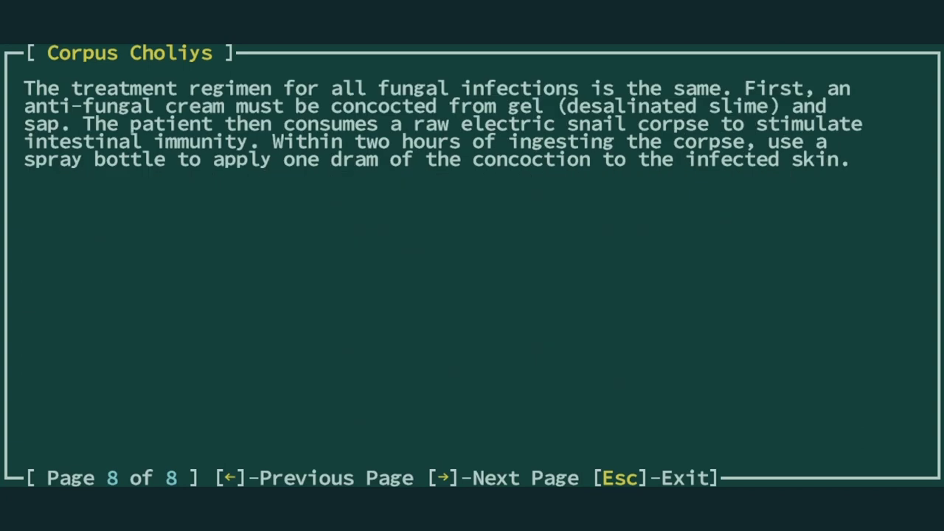
- Close the book, travel across hills and jungle, and investigate Dustroot
{"action": "key", "text": "Escape"}
{"action": "key", "text": "Escape"}
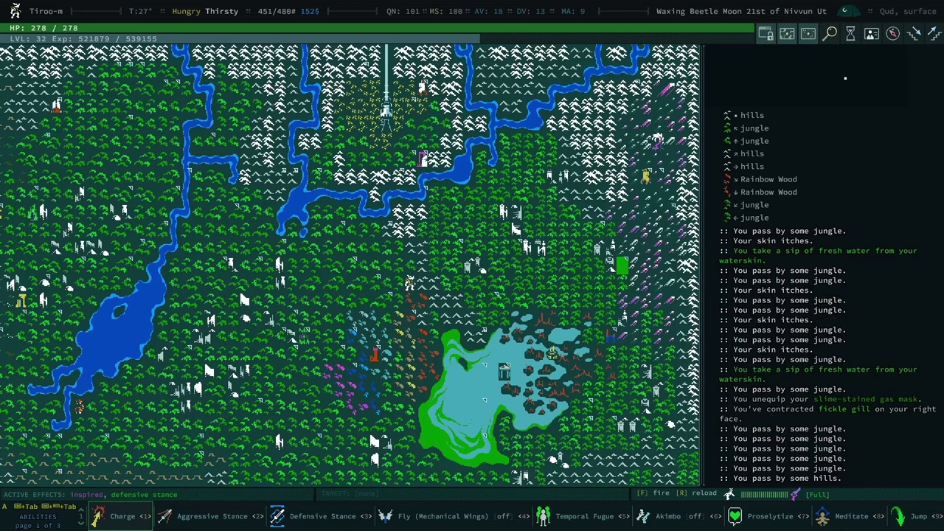
{"action": "key", "text": "KP_3"}
{"action": "key", "text": "KP_3"}
{"action": "key", "text": "KP_3"}
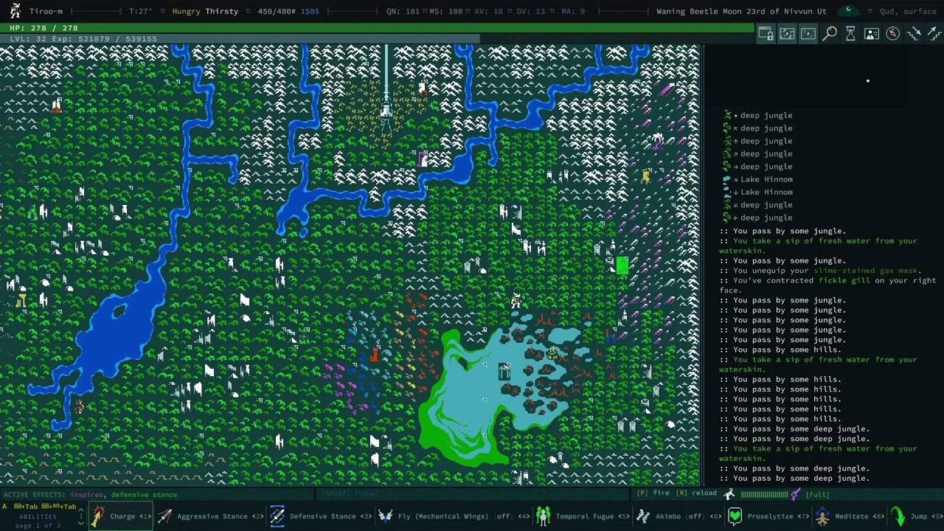
{"action": "key", "text": "KP_3"}
{"action": "key", "text": "Return"}
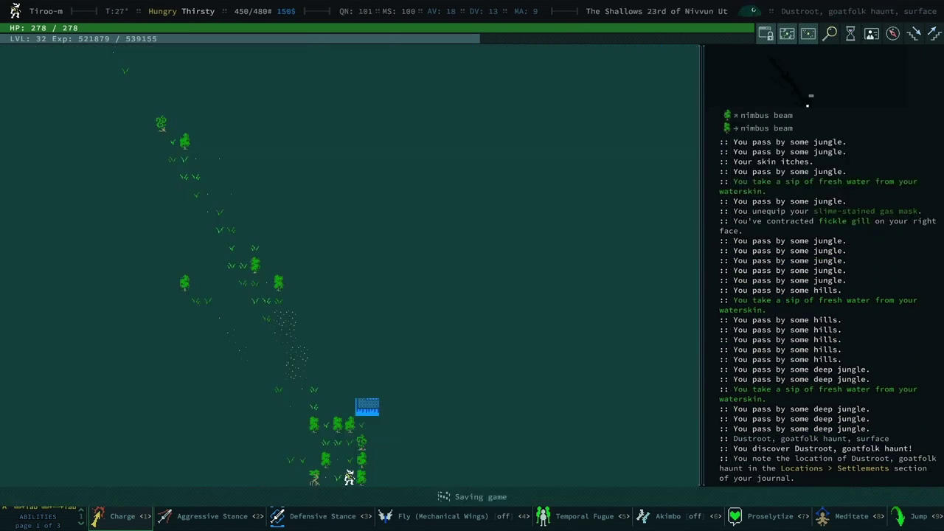
- Charge the psychic goatfolk qlippoth and keep meleeing it until it dies
{"action": "key", "text": "space"}
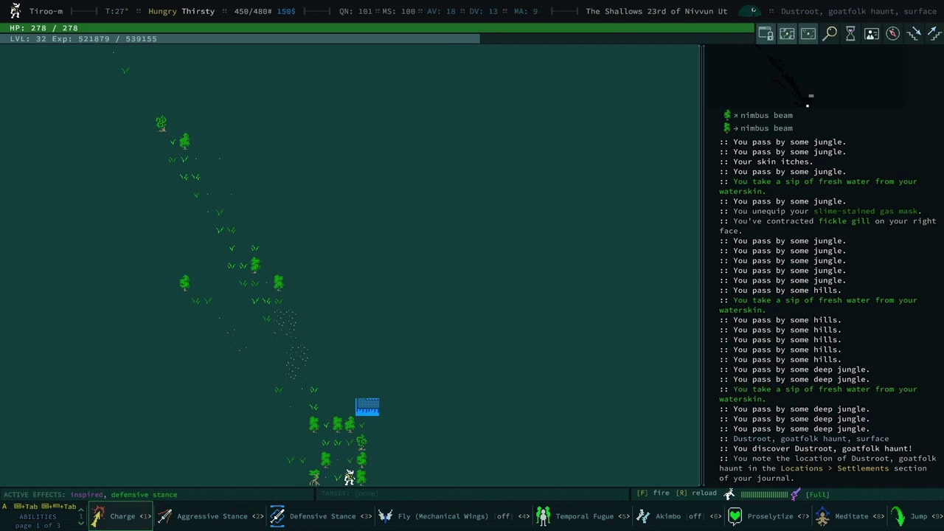
{"action": "key", "text": "KP_8"}
{"action": "key", "text": "space"}
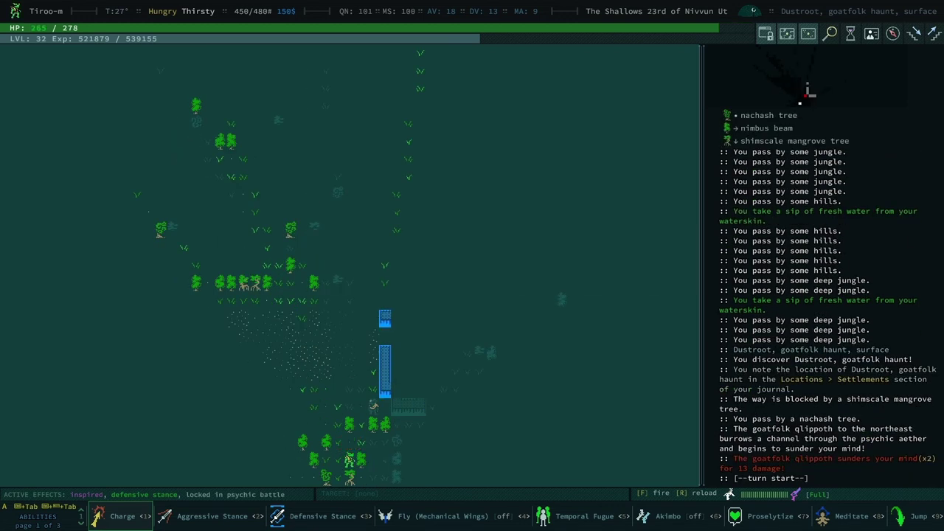
{"action": "key", "text": "ctrl+KP_2"}
{"action": "key", "text": "KP_2"}
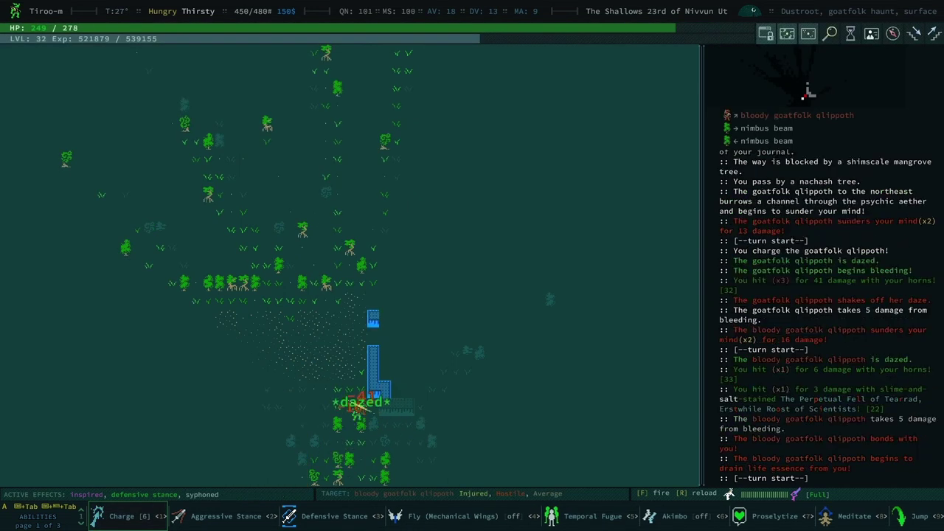
{"action": "key", "text": "KP_1"}
{"action": "key", "text": "KP_1"}
{"action": "key", "text": "KP_1"}
{"action": "key", "text": "KP_1"}
{"action": "key", "text": "KP_1"}
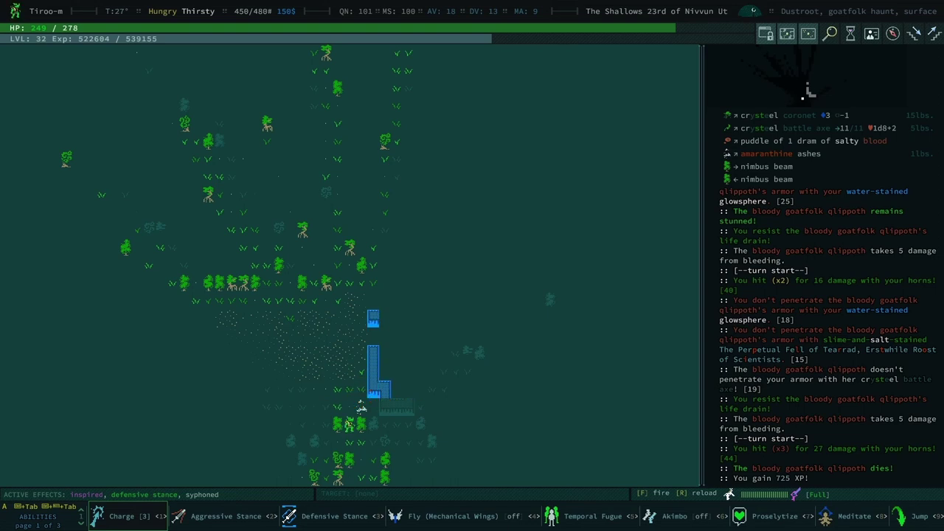
- Check the items on the dead qlippoth's tile and read the crysteel coronet's description
{"action": "key", "text": "KP_1"}
{"action": "key", "text": "g"}
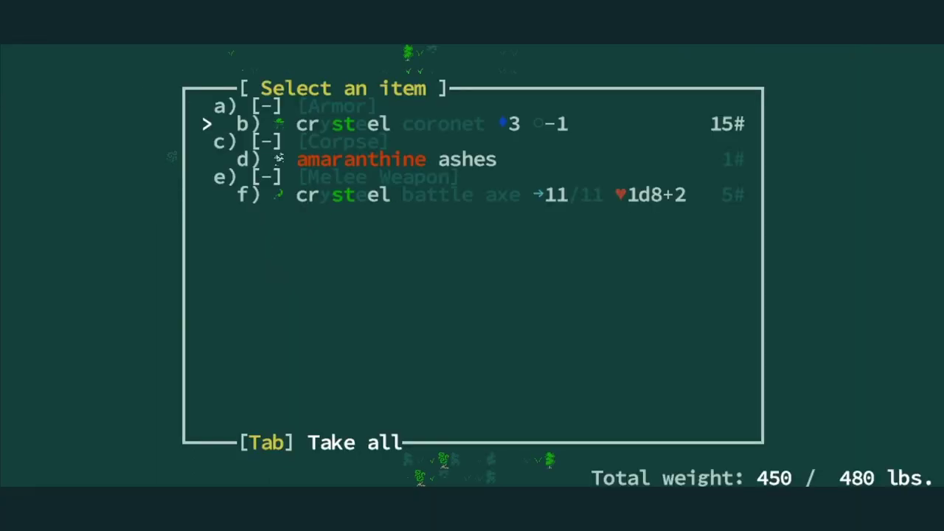
{"action": "key", "text": "space"}
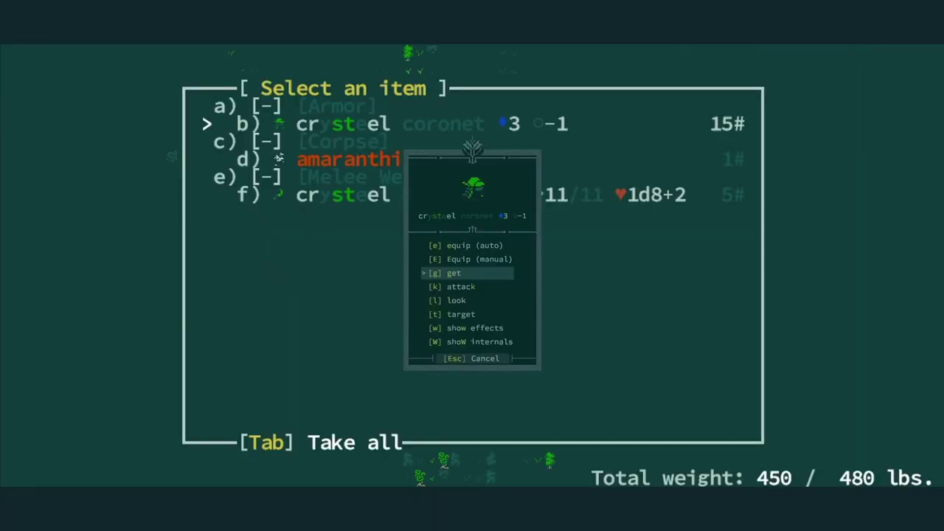
{"action": "key", "text": "Down"}
{"action": "key", "text": "Return"}
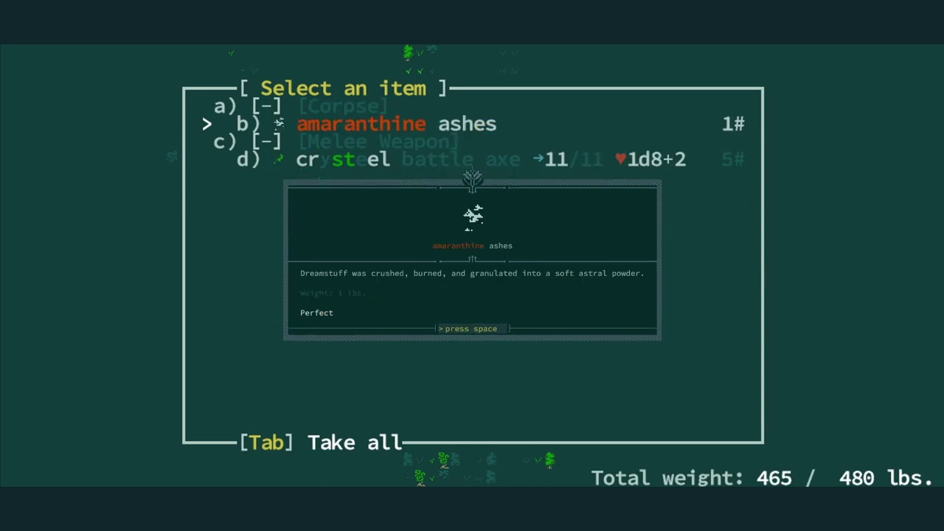
- Take the amaranthine ashes and travel toward Yd Freehold
{"action": "key", "text": "space"}
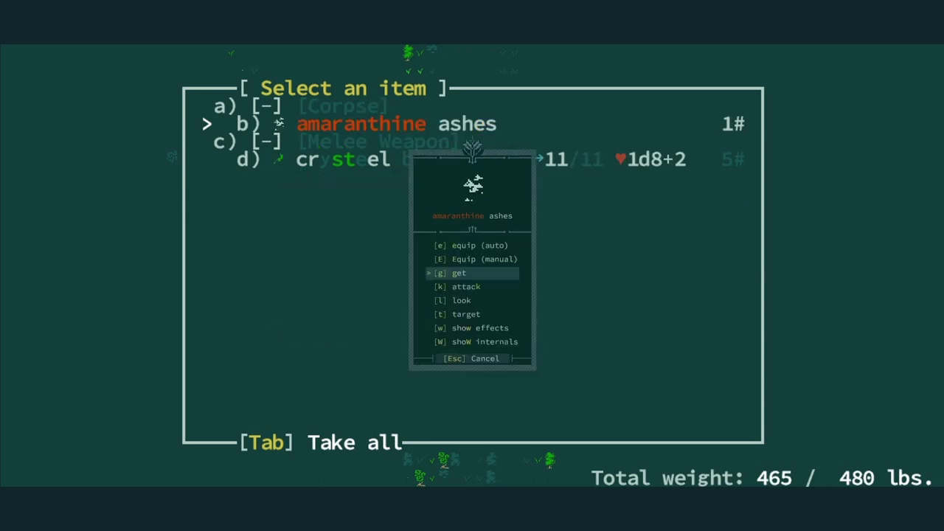
{"action": "key", "text": "Return"}
{"action": "key", "text": "Escape"}
{"action": "key", "text": "KP_1"}
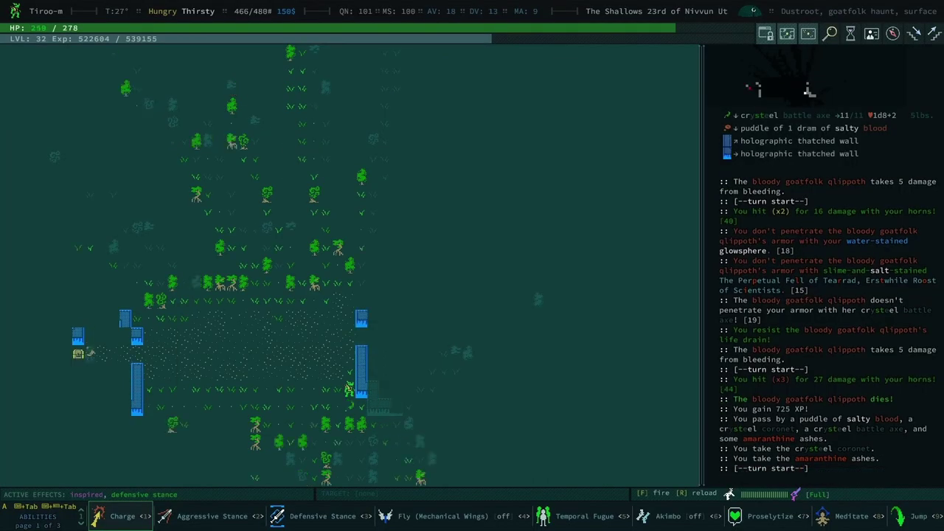
- Reach Yd Freehold and do the water ritual with Goek, sharing a secret
{"action": "key", "text": "KP_1"}
{"action": "key", "text": "KP_1"}
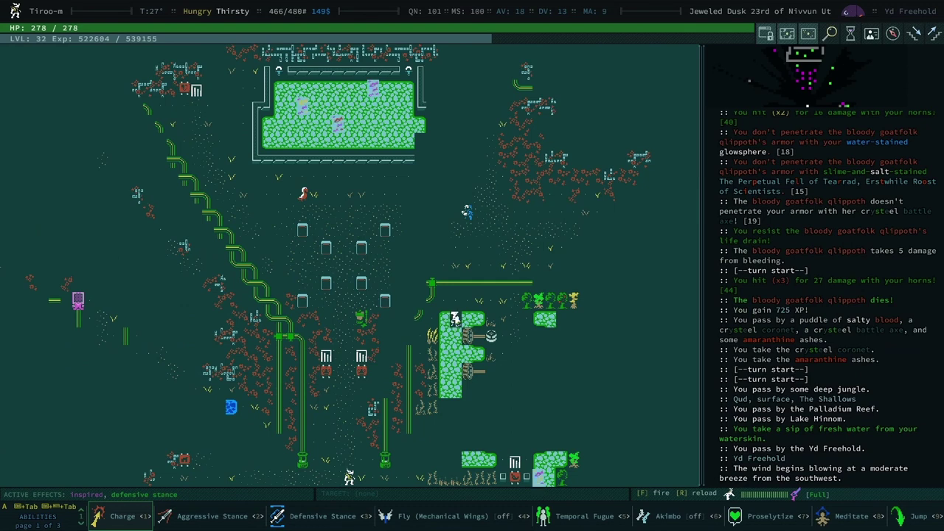
{"action": "key", "text": "space"}
{"action": "key", "text": "space"}
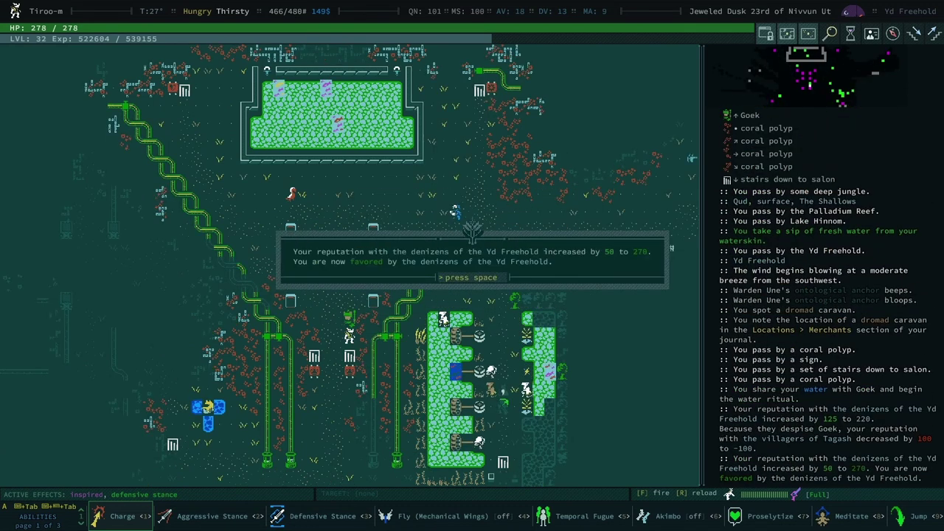
{"action": "key", "text": "space"}
{"action": "key", "text": "Down"}
{"action": "key", "text": "Down"}
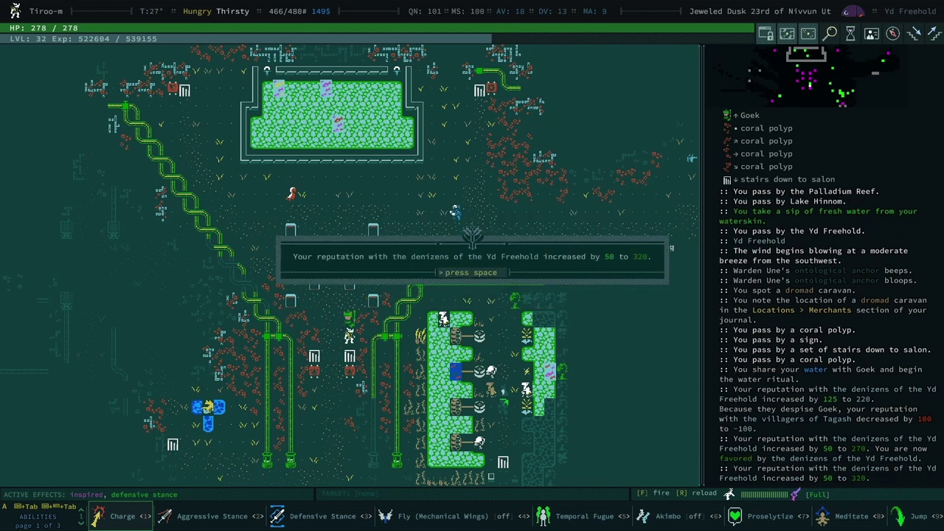
{"action": "key", "text": "space"}
{"action": "key", "text": "Down"}
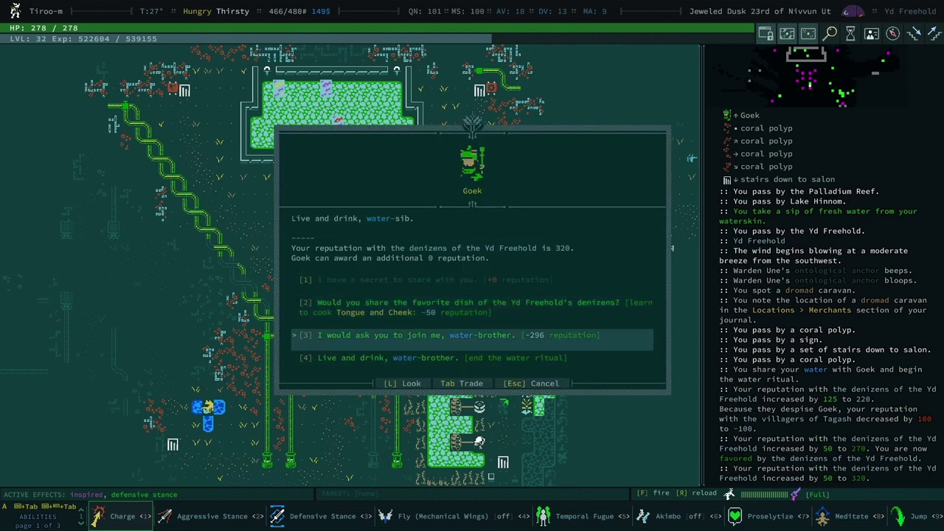
{"action": "key", "text": "4"}
- Talk with Goek, asking about the other plagues, then end the conversation
{"action": "key", "text": "Down"}
{"action": "key", "text": "Down"}
{"action": "key", "text": "space"}
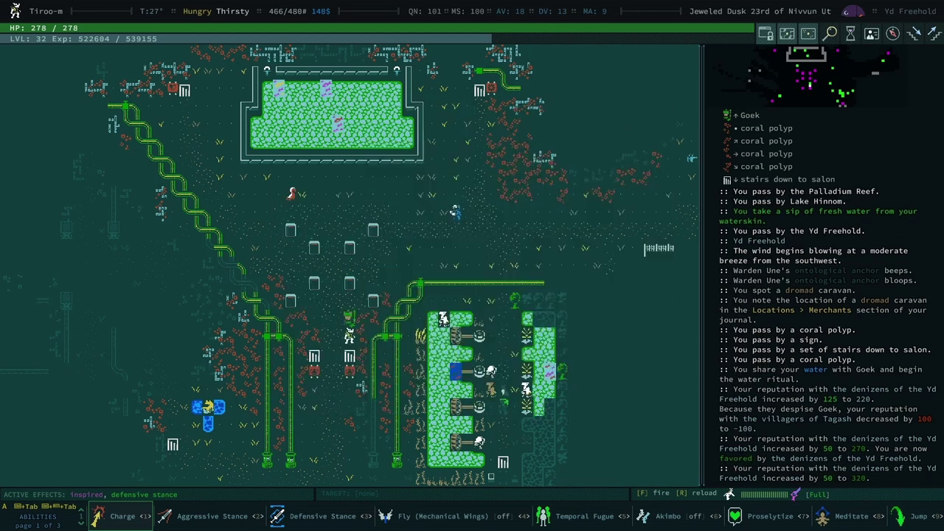
{"action": "key", "text": "space"}
{"action": "key", "text": "space"}
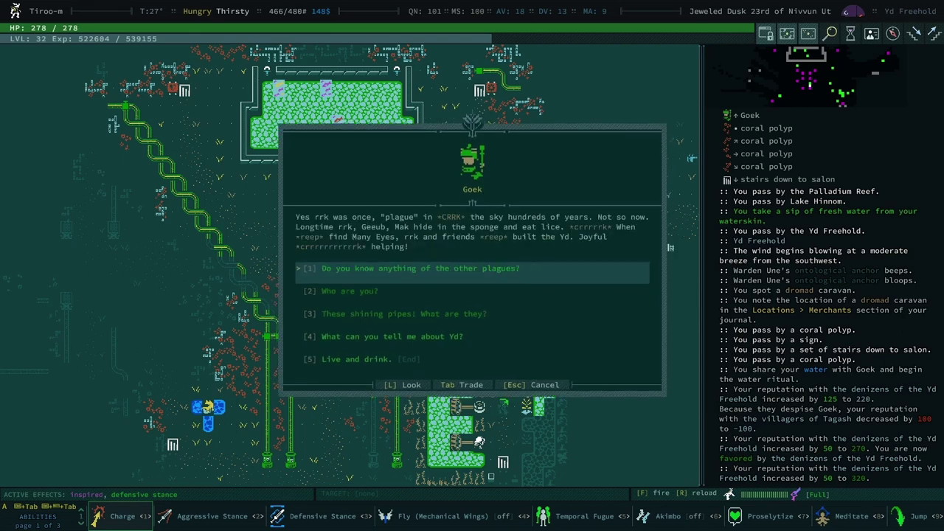
{"action": "key", "text": "space"}
{"action": "key", "text": "space"}
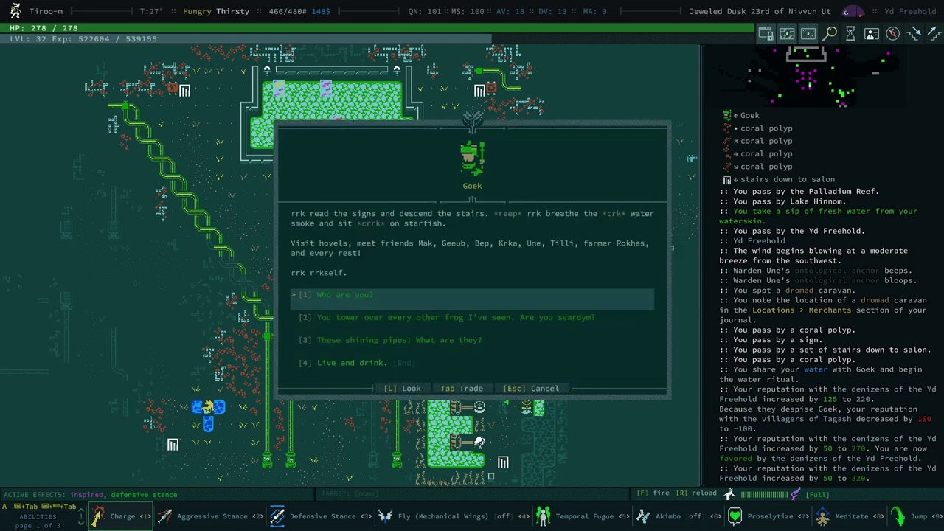
{"action": "key", "text": "Down"}
{"action": "key", "text": "Down"}
{"action": "key", "text": "Down"}
{"action": "key", "text": "space"}
- Pick Warden Une from the points of interest and browse the merchant's wares
{"action": "key", "text": "BackSpace"}
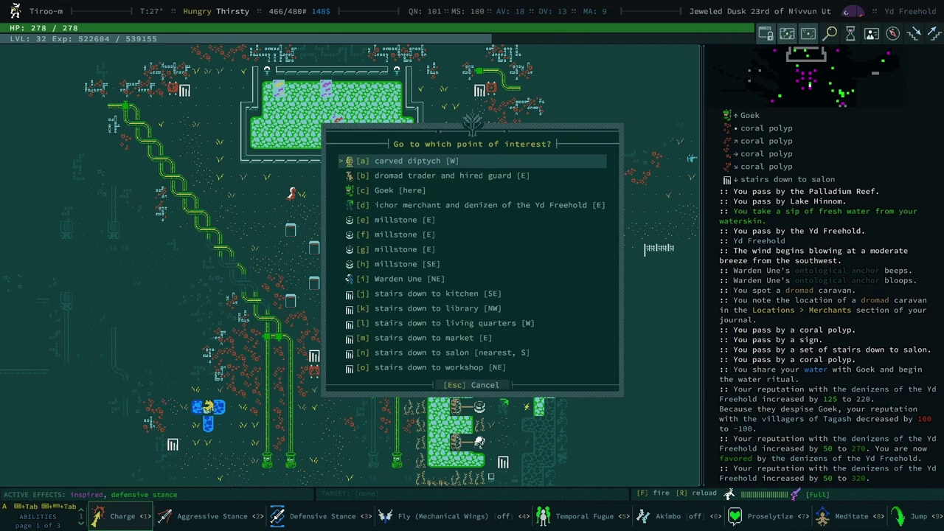
{"action": "key", "text": "Down"}
{"action": "key", "text": "Down"}
{"action": "key", "text": "Down"}
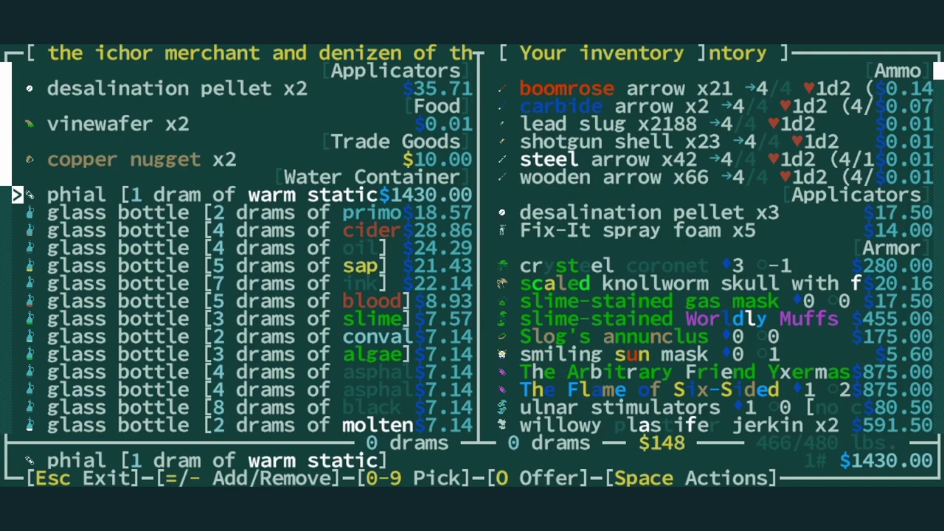
{"action": "key", "text": "Down"}
{"action": "key", "text": "Down"}
{"action": "key", "text": "Down"}
{"action": "key", "text": "Down"}
{"action": "key", "text": "Down"}
{"action": "key", "text": "Down"}
{"action": "key", "text": "Down"}
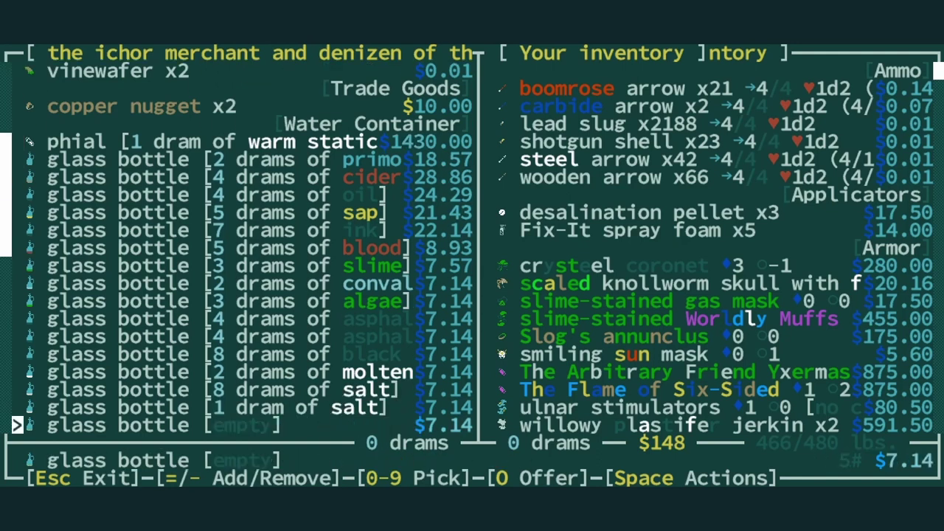
{"action": "key", "text": "Down"}
{"action": "key", "text": "Down"}
{"action": "key", "text": "Down"}
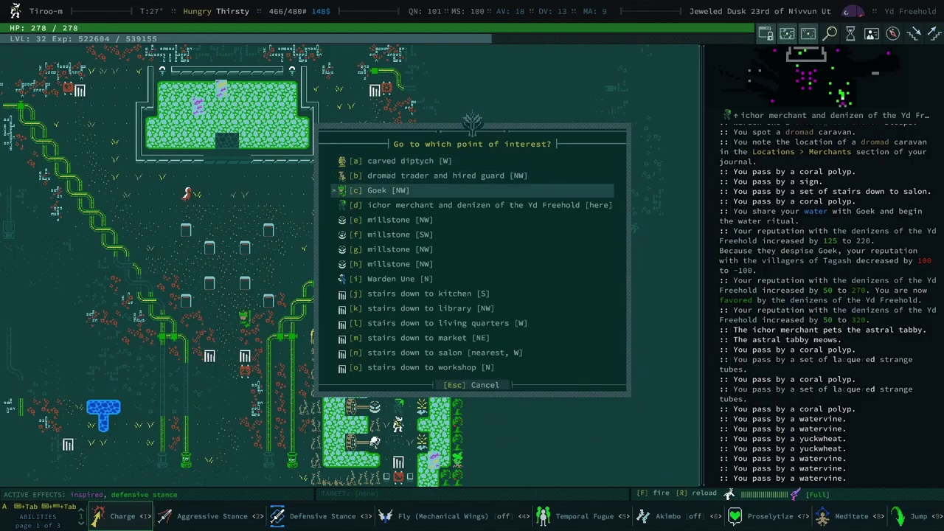
{"action": "key", "text": "Down"}
{"action": "key", "text": "Down"}
- Travel to Warden Une, look them over, and review faction reputation, including dromad merchants
{"action": "key", "text": "Return"}
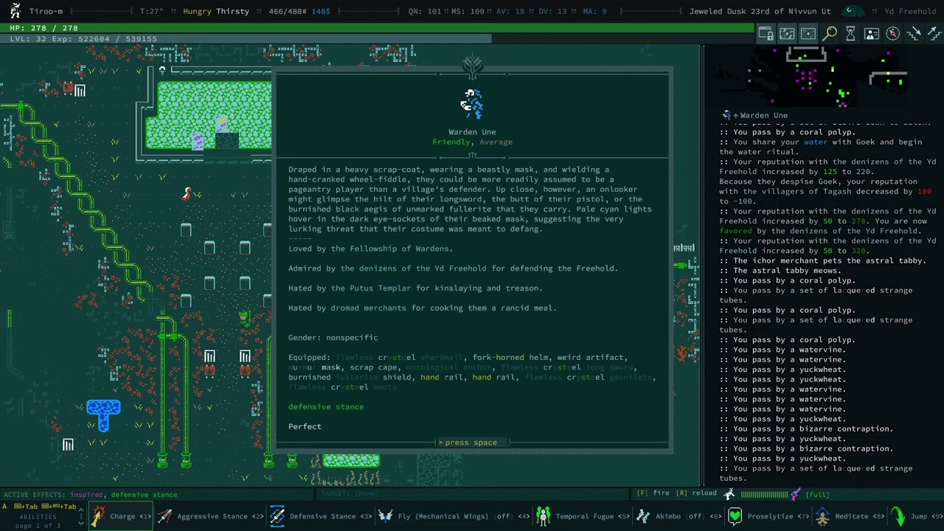
{"action": "key", "text": "space"}
{"action": "key", "text": "Escape"}
{"action": "key", "text": "ctrl+e"}
{"action": "key", "text": "9"}
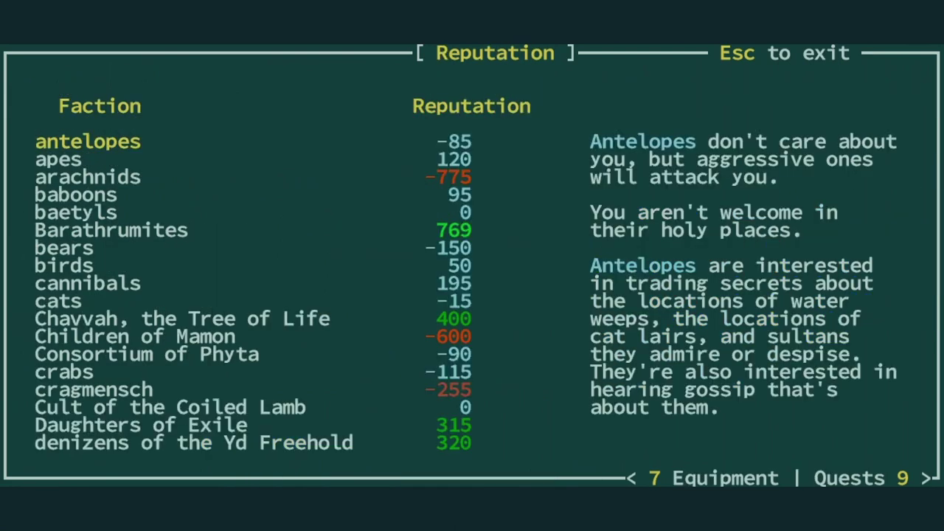
{"action": "key", "text": "Down"}
{"action": "key", "text": "Down"}
{"action": "key", "text": "Down"}
{"action": "key", "text": "Down"}
{"action": "key", "text": "Down"}
{"action": "key", "text": "Down"}
{"action": "key", "text": "Down"}
{"action": "key", "text": "Escape"}
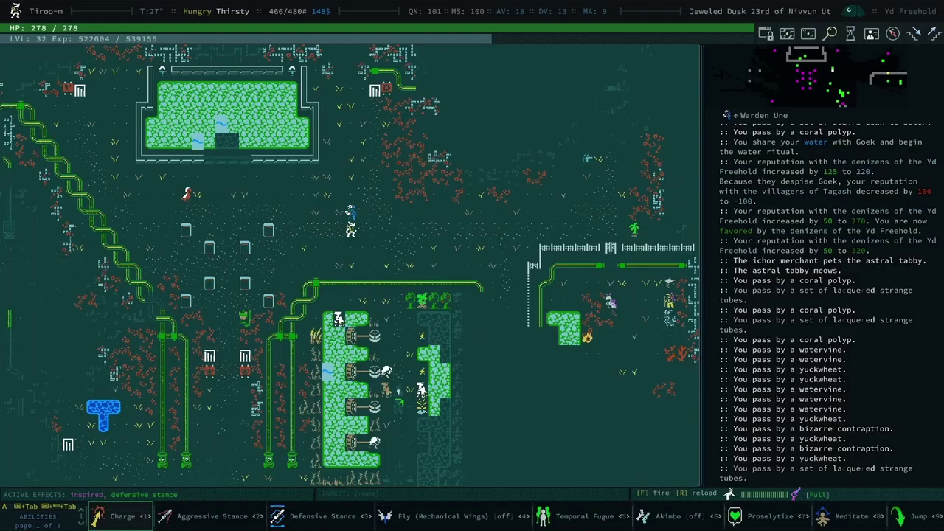
- Do the water ritual with Warden Une, receiving a secret and sharing the snapjaw fort location
{"action": "key", "text": "space"}
{"action": "key", "text": "Down"}
{"action": "key", "text": "Down"}
{"action": "key", "text": "Down"}
{"action": "key", "text": "8"}
{"action": "key", "text": "1"}
{"action": "key", "text": "Return"}
{"action": "key", "text": "space"}
{"action": "key", "text": "1"}
{"action": "key", "text": "Down"}
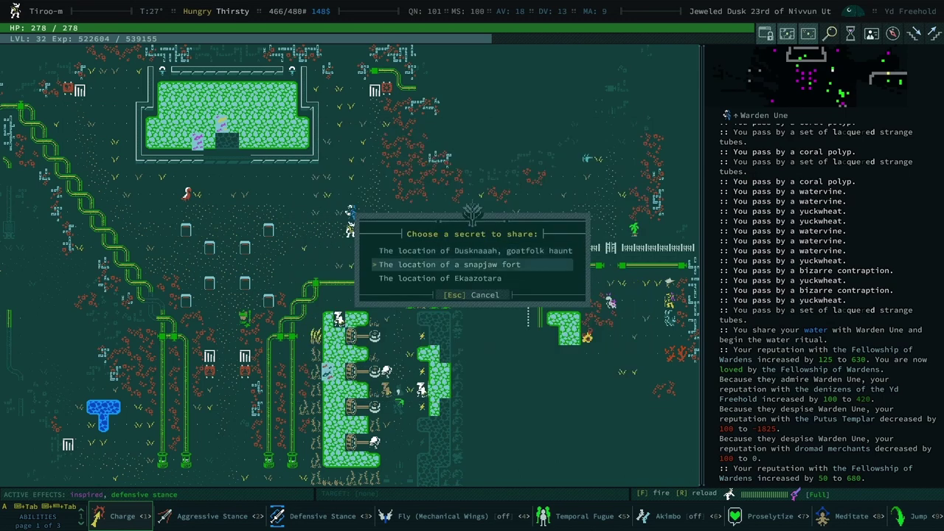
{"action": "key", "text": "Return"}
{"action": "key", "text": "Down"}
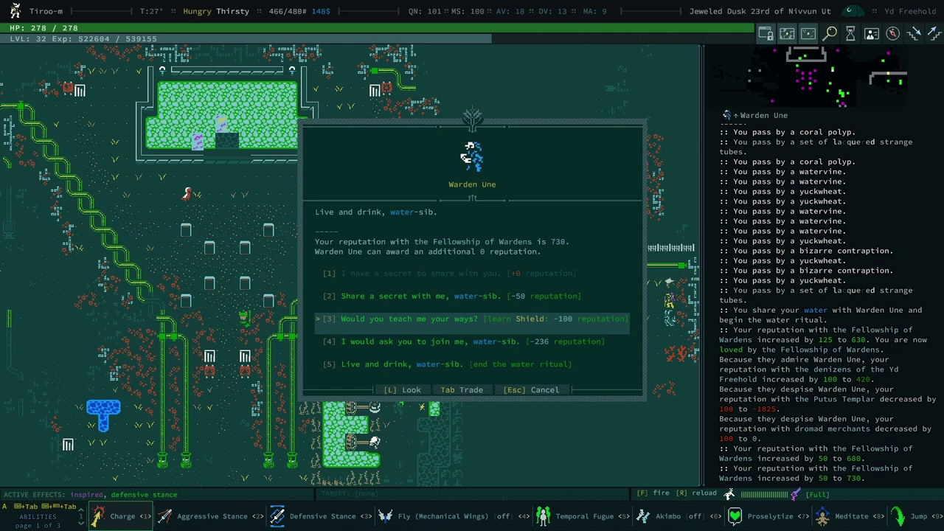
- Have Warden Une teach the Shield skill
{"action": "key", "text": "Return"}
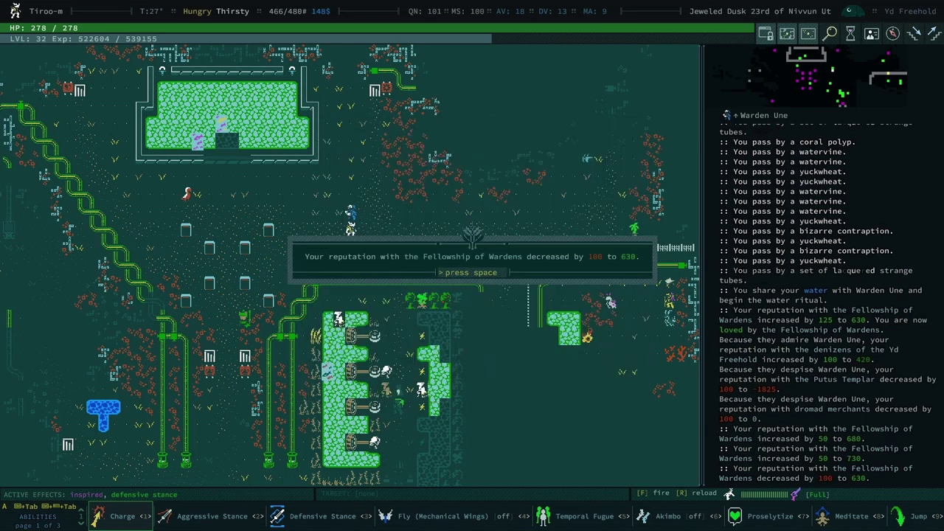
{"action": "key", "text": "space"}
{"action": "key", "text": "Up"}
- Browse Warden Une's goods without buying, end the talk, and list points of interest
{"action": "key", "text": "Tab"}
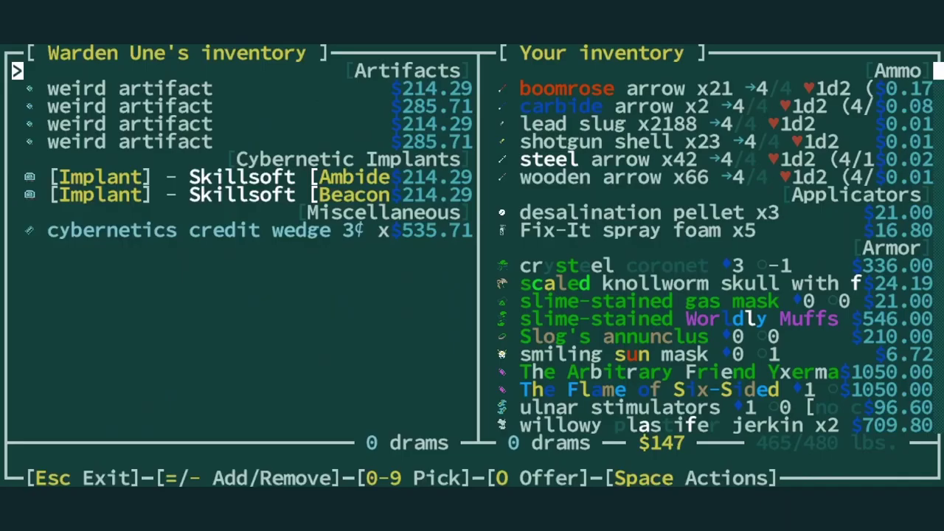
{"action": "key", "text": "Down"}
{"action": "key", "text": "Down"}
{"action": "key", "text": "Down"}
{"action": "key", "text": "Down"}
{"action": "key", "text": "Escape"}
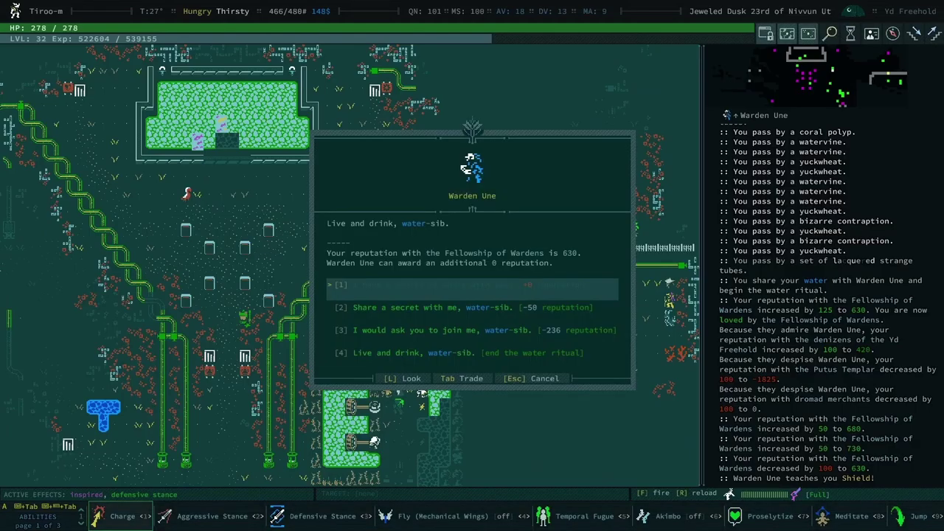
{"action": "key", "text": "Escape"}
{"action": "key", "text": "BackSpace"}
{"action": "key", "text": "Down"}
{"action": "key", "text": "Down"}
{"action": "key", "text": "Down"}
{"action": "key", "text": "Down"}
{"action": "key", "text": "Down"}
{"action": "key", "text": "Down"}
{"action": "key", "text": "Down"}
{"action": "key", "text": "Down"}
- Travel to Rokhas, introduce yourself, and view their goods without buying
{"action": "key", "text": "Return"}
{"action": "key", "text": "space"}
{"action": "key", "text": "Right"}
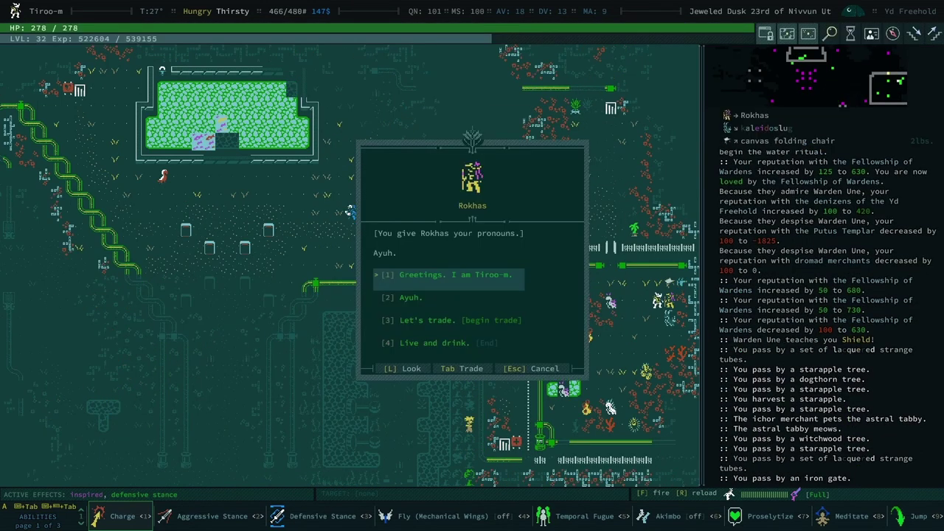
{"action": "key", "text": "space"}
{"action": "key", "text": "Tab"}
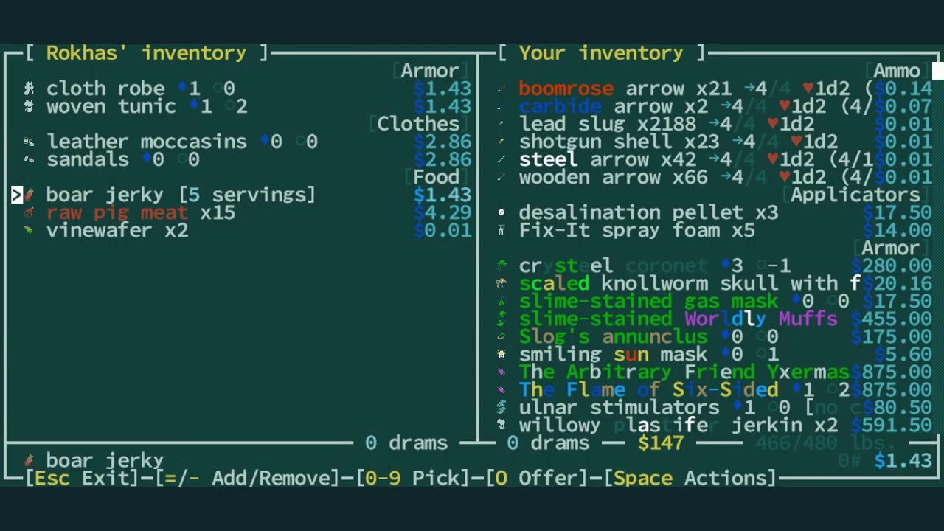
{"action": "key", "text": "Escape"}
{"action": "key", "text": "Escape"}
- Highlight the workshop stairs in the points-of-interest list
{"action": "key", "text": "BackSpace"}
{"action": "key", "text": "Down"}
{"action": "key", "text": "Down"}
{"action": "key", "text": "Down"}
{"action": "key", "text": "Down"}
{"action": "key", "text": "Down"}
{"action": "key", "text": "Down"}
{"action": "key", "text": "Down"}
{"action": "key", "text": "Down"}
{"action": "key", "text": "Down"}
{"action": "key", "text": "Down"}
{"action": "key", "text": "Down"}
{"action": "key", "text": "Up"}
{"action": "key", "text": "Down"}
{"action": "key", "text": "Down"}
{"action": "key", "text": "Down"}
{"action": "key", "text": "Down"}
{"action": "key", "text": "Down"}
{"action": "key", "text": "Down"}
{"action": "key", "text": "Down"}
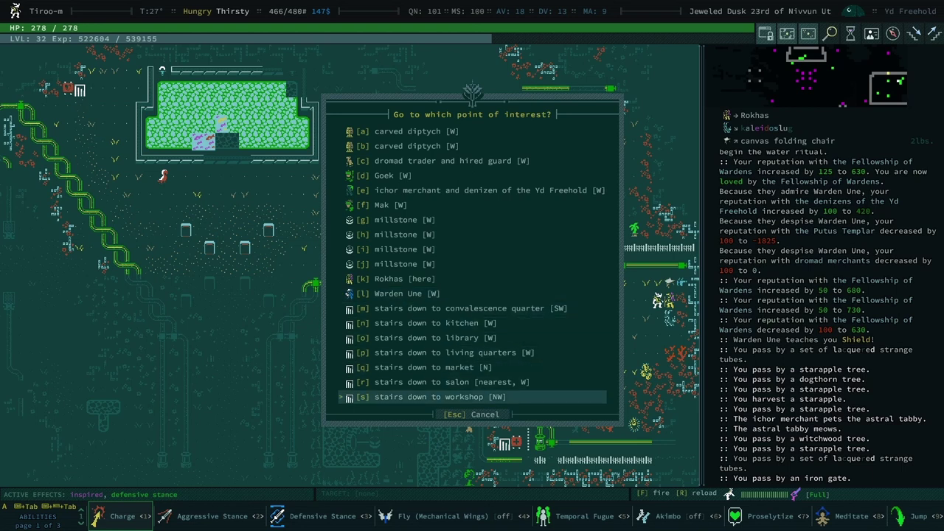
- Go down to the workshop and ask Bep about the workshop trash
{"action": "key", "text": "Return"}
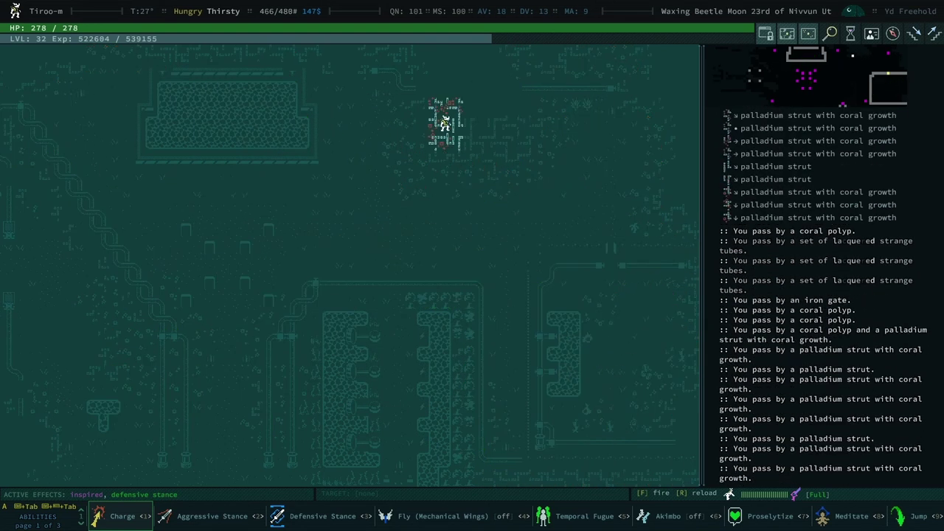
{"action": "key", "text": "space"}
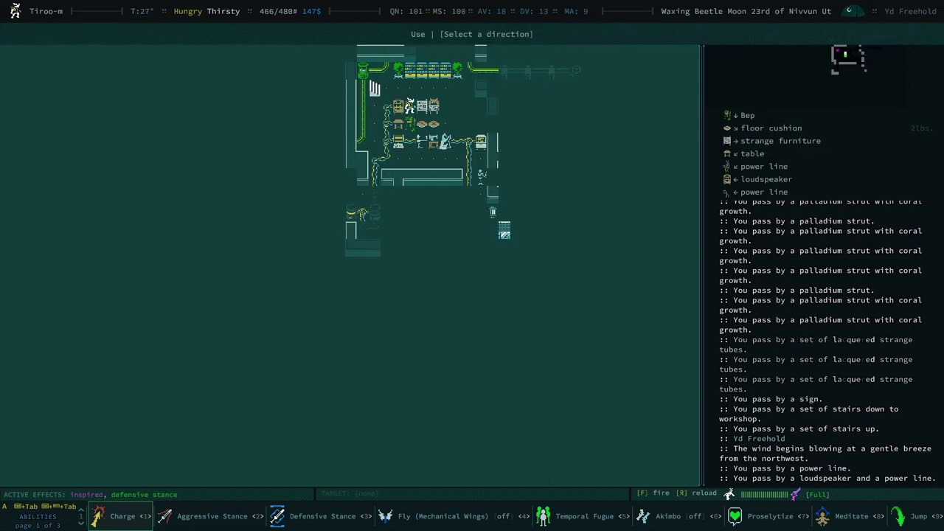
{"action": "key", "text": "Up"}
{"action": "key", "text": "Down"}
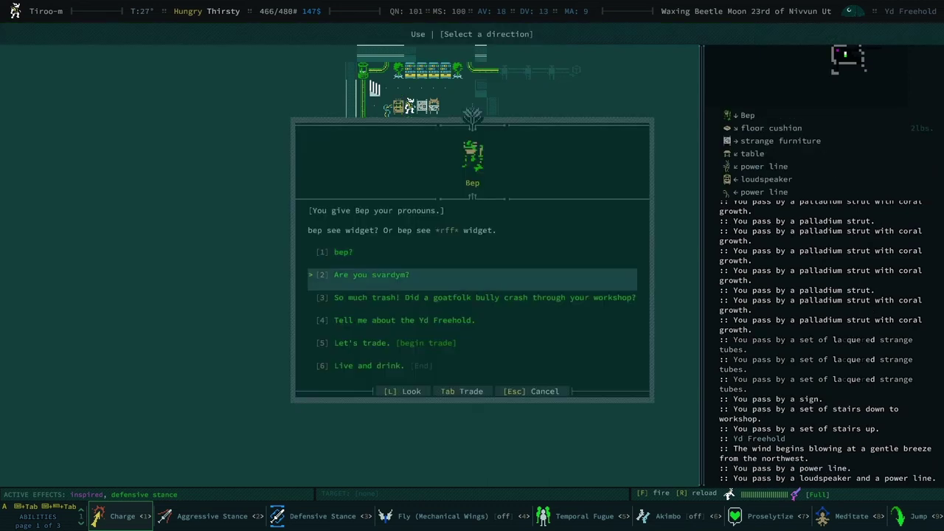
{"action": "key", "text": "Down"}
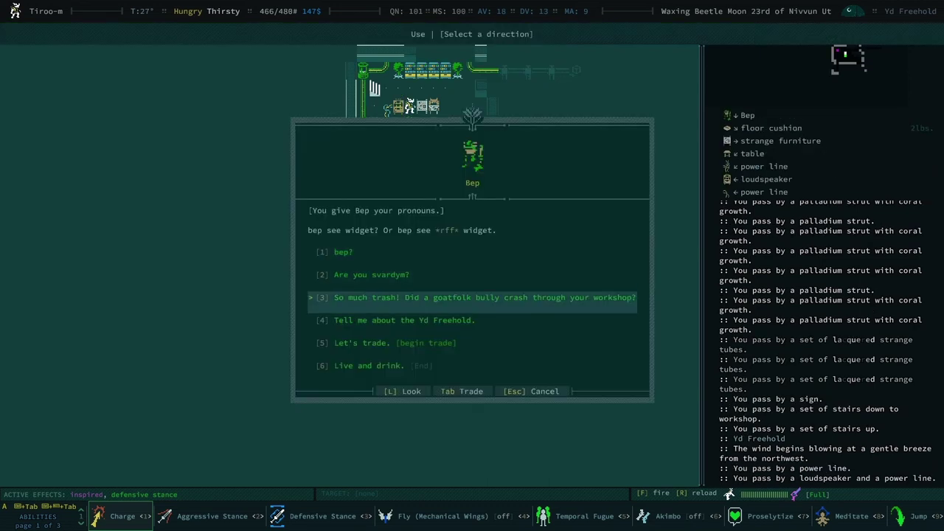
{"action": "key", "text": "Down"}
{"action": "key", "text": "Up"}
{"action": "key", "text": "space"}
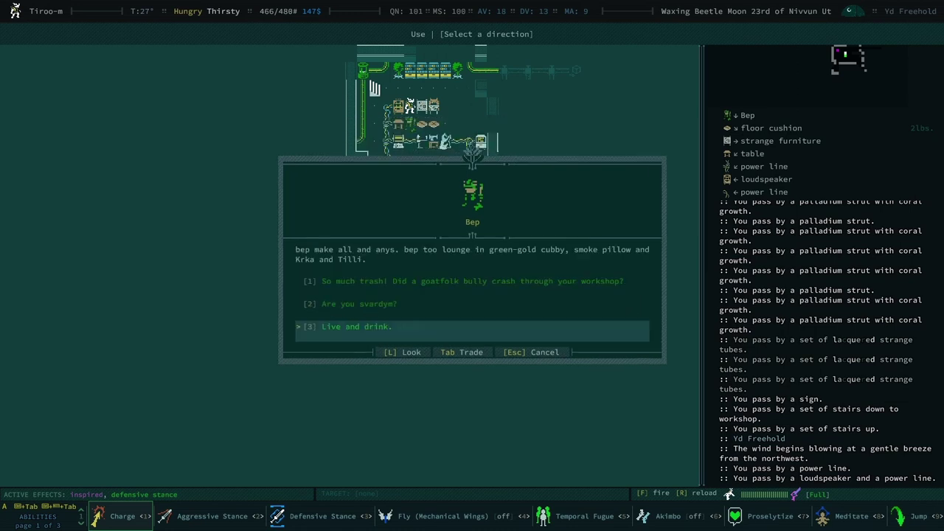
{"action": "key", "text": "space"}
{"action": "key", "text": "space"}
{"action": "key", "text": "space"}
- Reopen the conversation with Bep and move to the trade choice
{"action": "key", "text": "Up"}
{"action": "key", "text": "Down"}
{"action": "key", "text": "Down"}
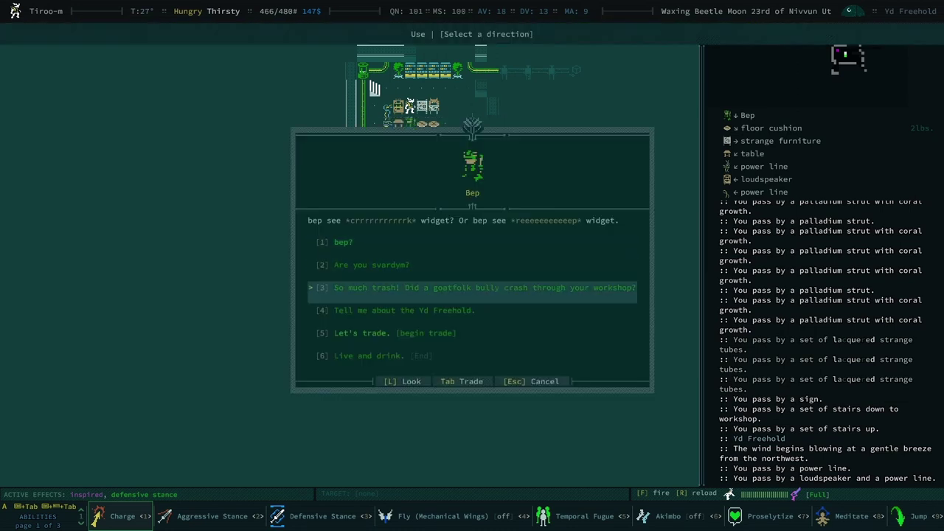
{"action": "key", "text": "Down"}
{"action": "key", "text": "Down"}
{"action": "key", "text": "Down"}
{"action": "key", "text": "Down"}
- Open trade with Bep and mark the Yd Freehold recoiler for purchase
{"action": "key", "text": "Tab"}
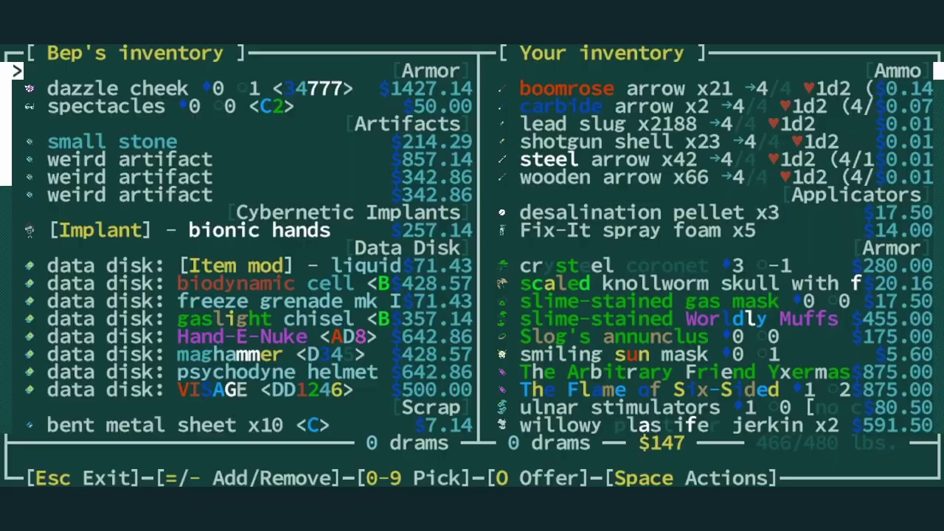
{"action": "key", "text": "Down"}
{"action": "key", "text": "Down"}
{"action": "key", "text": "Down"}
{"action": "key", "text": "space"}
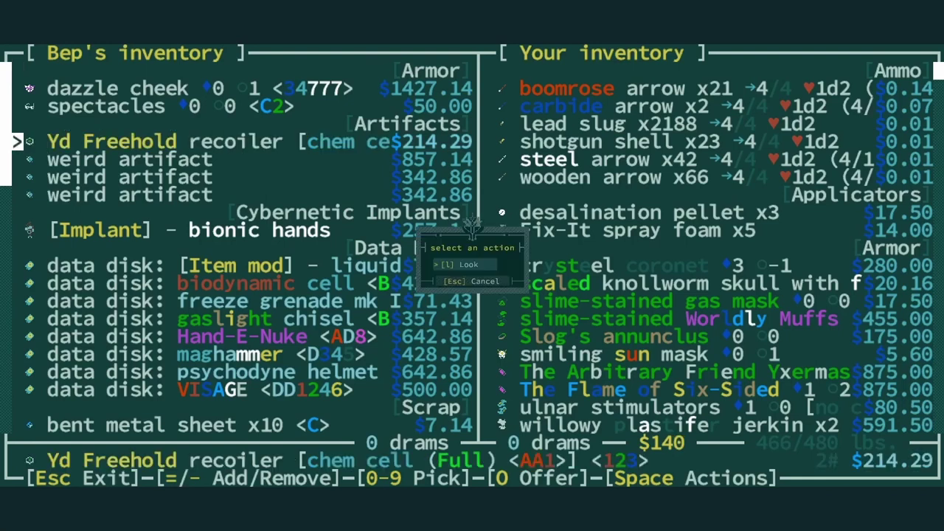
{"action": "key", "text": "Escape"}
{"action": "key", "text": "plus"}
{"action": "key", "text": "Down"}
{"action": "key", "text": "Down"}
{"action": "key", "text": "Down"}
{"action": "key", "text": "space"}
{"action": "key", "text": "Escape"}
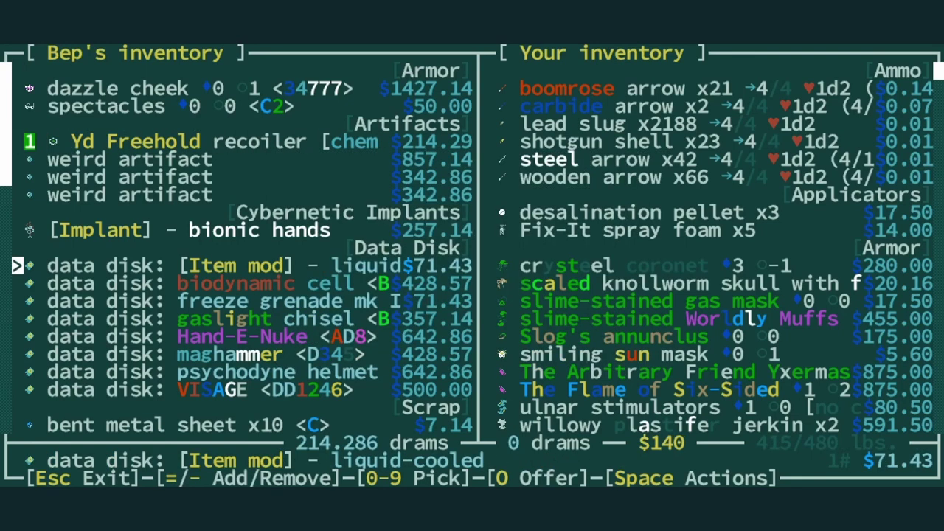
- Compare Bep's data disks, including the gaslight chisel disk and the VISAGE disk's description
{"action": "key", "text": "Down"}
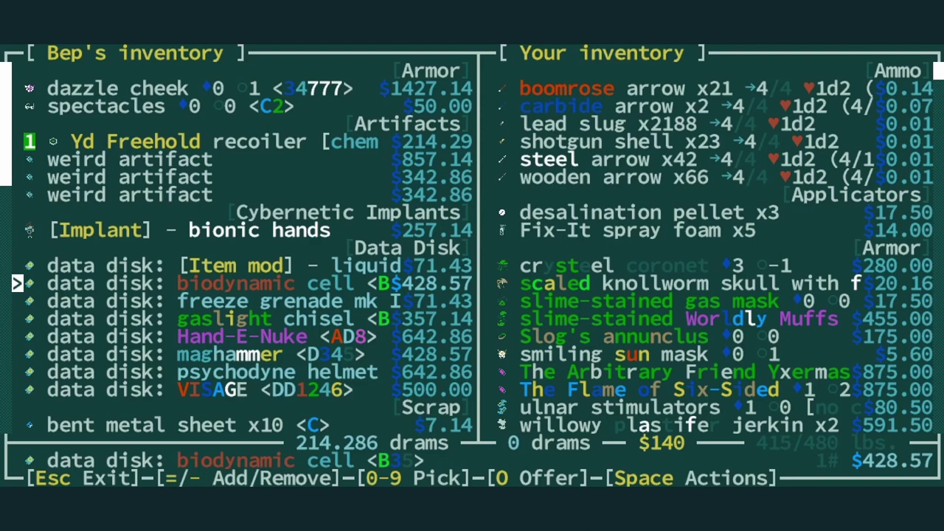
{"action": "key", "text": "Up"}
{"action": "key", "text": "Down"}
{"action": "key", "text": "Down"}
{"action": "key", "text": "Down"}
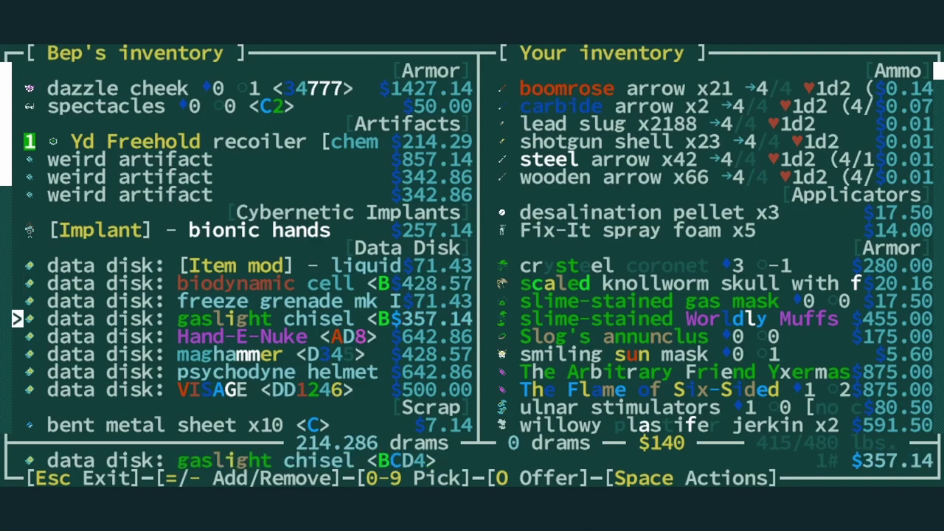
{"action": "key", "text": "Down"}
{"action": "key", "text": "Down"}
{"action": "key", "text": "Down"}
{"action": "key", "text": "Down"}
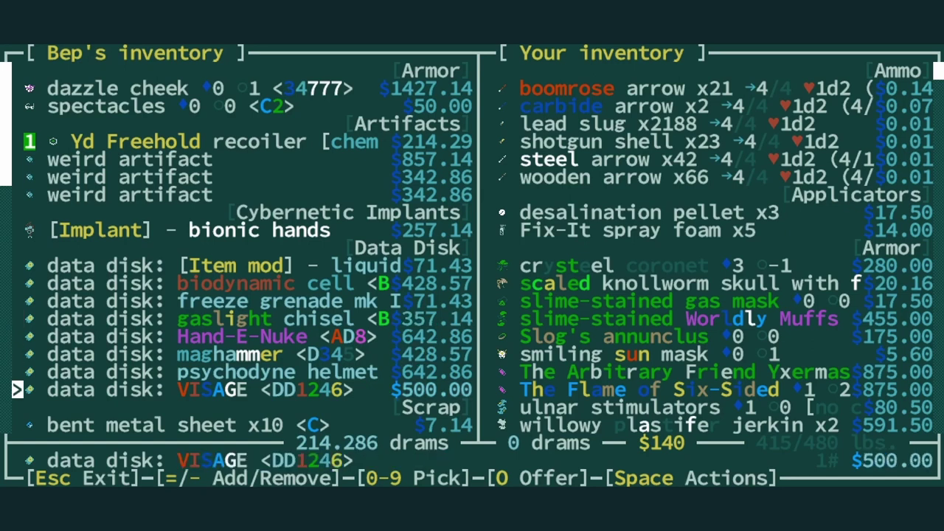
{"action": "key", "text": "l"}
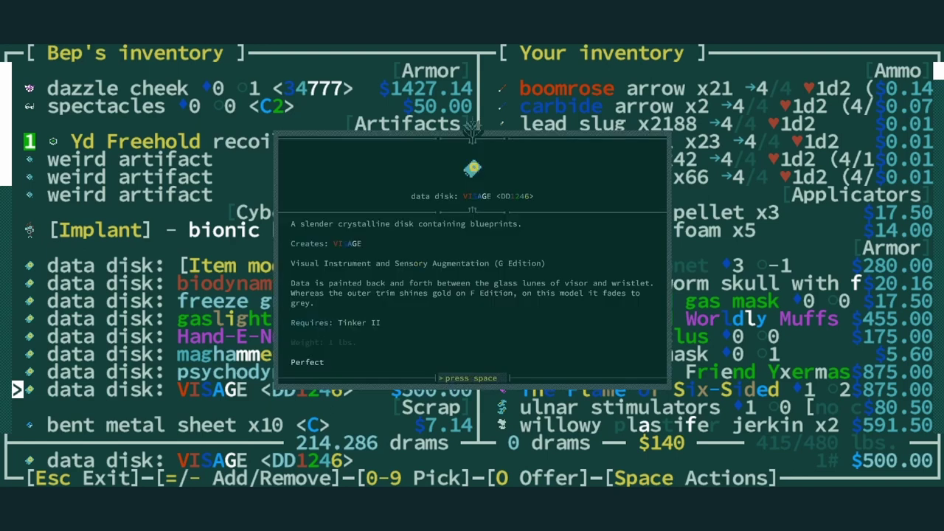
{"action": "key", "text": "space"}
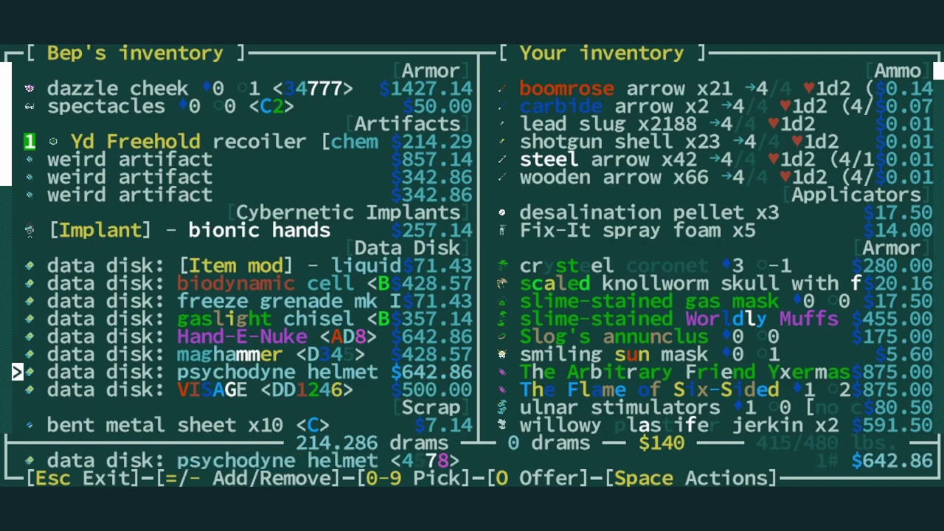
{"action": "key", "text": "Down"}
{"action": "key", "text": "Down"}
{"action": "key", "text": "Down"}
{"action": "key", "text": "Down"}
{"action": "key", "text": "Down"}
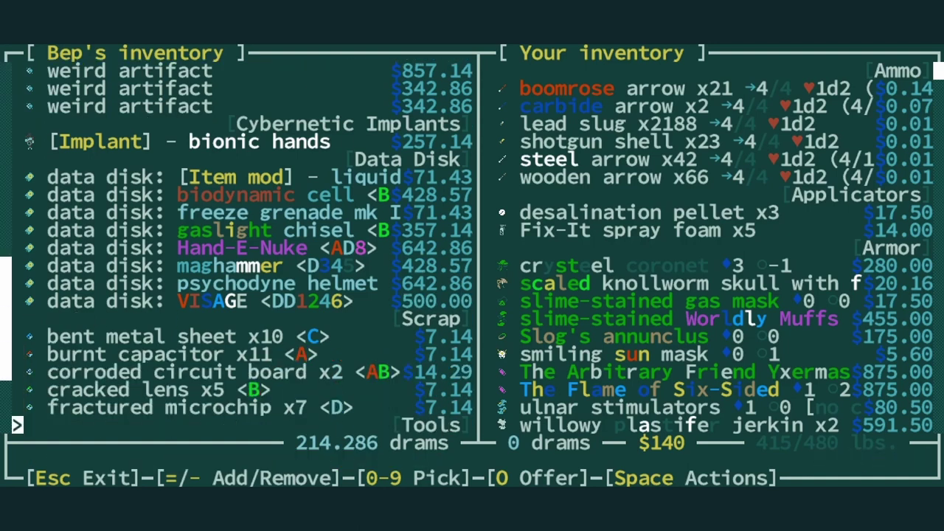
- Inspect the liquid-cooled item-mod data disk and mark one to buy
{"action": "key", "text": "Up"}
{"action": "key", "text": "Up"}
{"action": "key", "text": "Up"}
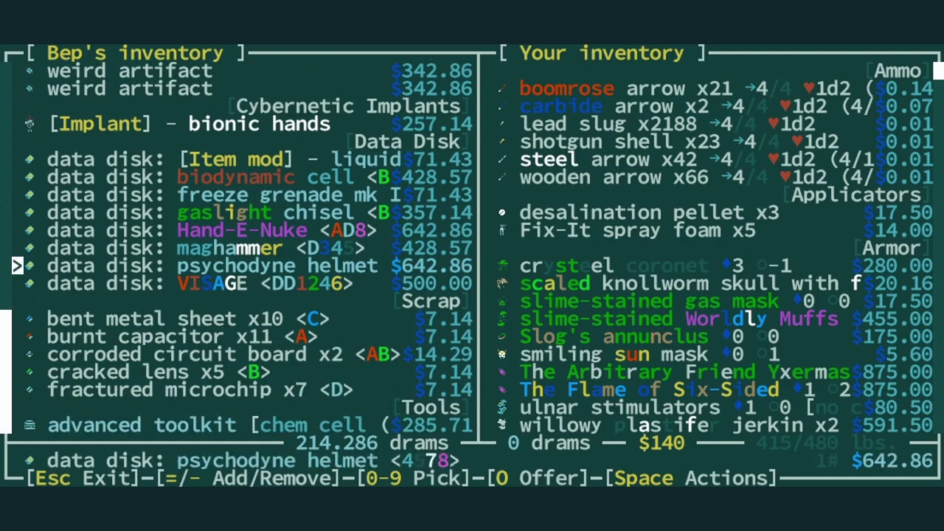
{"action": "key", "text": "Up"}
{"action": "key", "text": "Up"}
{"action": "key", "text": "Up"}
{"action": "key", "text": "Up"}
{"action": "key", "text": "Up"}
{"action": "key", "text": "Up"}
{"action": "key", "text": "Up"}
{"action": "key", "text": "Up"}
{"action": "key", "text": "Up"}
{"action": "key", "text": "Down"}
{"action": "key", "text": "Down"}
{"action": "key", "text": "Down"}
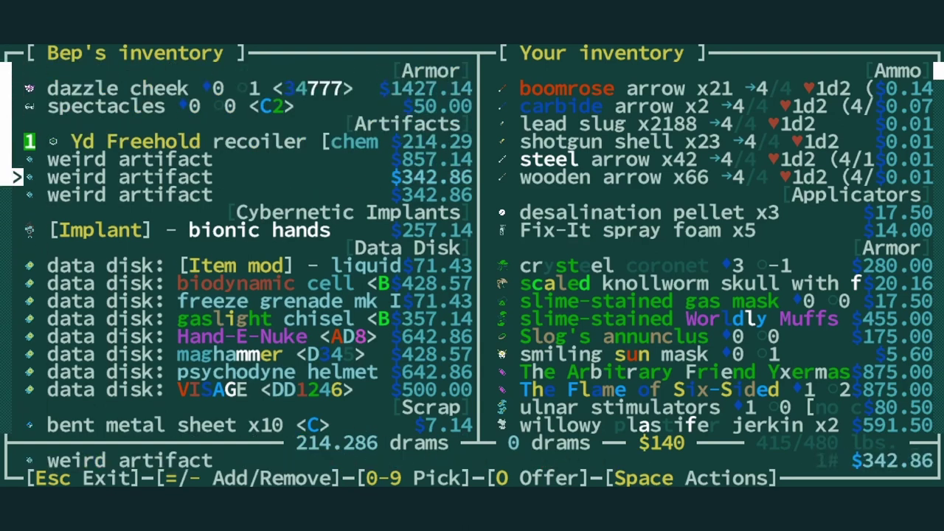
{"action": "key", "text": "Down"}
{"action": "key", "text": "Down"}
{"action": "key", "text": "Down"}
{"action": "key", "text": "Down"}
{"action": "key", "text": "Down"}
{"action": "key", "text": "Down"}
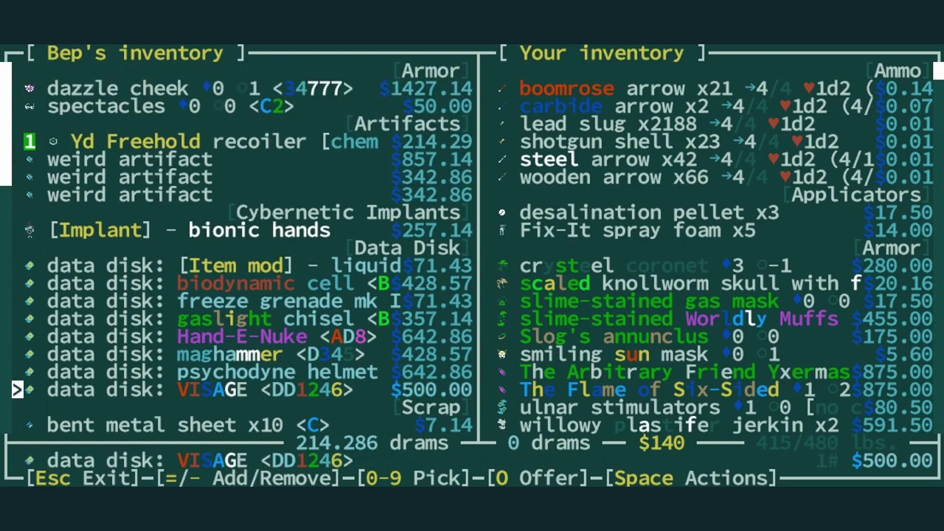
{"action": "key", "text": "Up"}
{"action": "key", "text": "Up"}
{"action": "key", "text": "Up"}
{"action": "key", "text": "Up"}
{"action": "key", "text": "Up"}
{"action": "key", "text": "Up"}
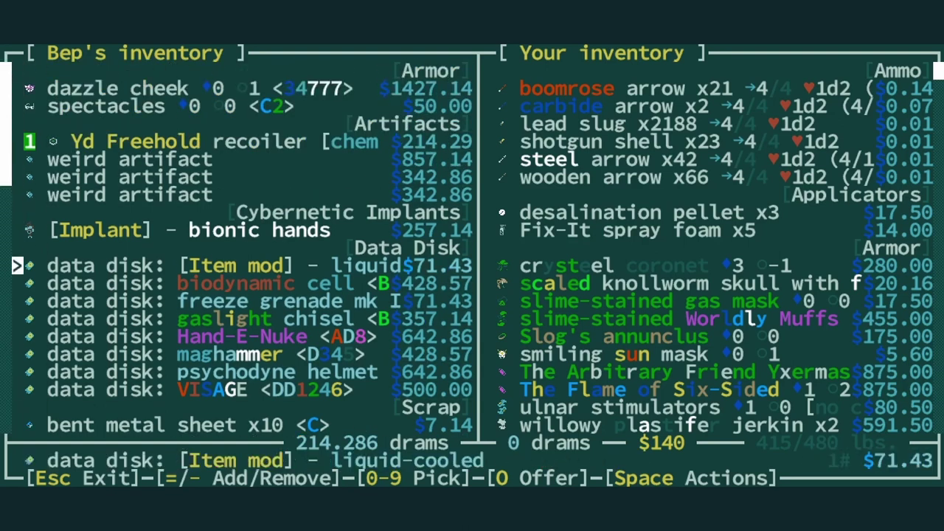
{"action": "key", "text": "Down"}
{"action": "key", "text": "Up"}
{"action": "key", "text": "space"}
{"action": "key", "text": "Escape"}
{"action": "key", "text": "plus"}
- Pay Bep to identify the weird artifact as a high-fidelity matter recompositer
{"action": "key", "text": "Right"}
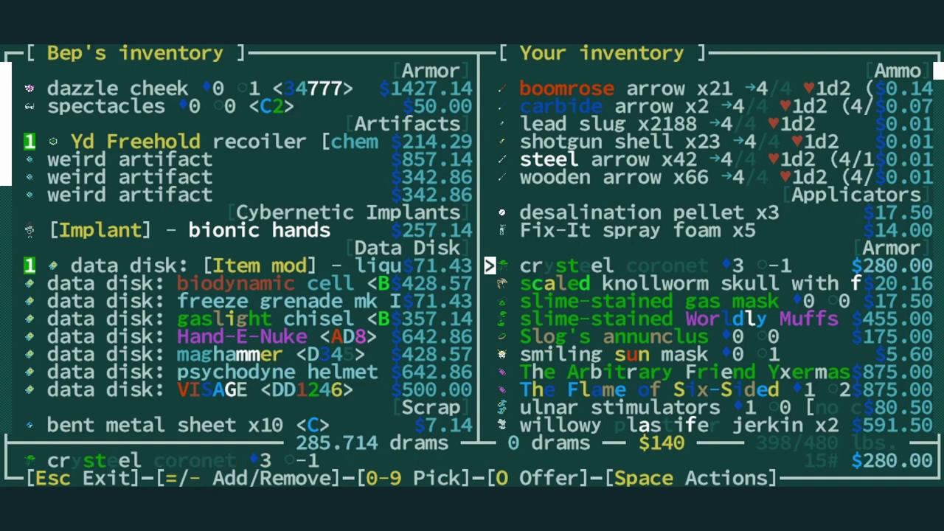
{"action": "key", "text": "Down"}
{"action": "key", "text": "Down"}
{"action": "key", "text": "Down"}
{"action": "key", "text": "Down"}
{"action": "key", "text": "Down"}
{"action": "key", "text": "Down"}
{"action": "key", "text": "Down"}
{"action": "key", "text": "Down"}
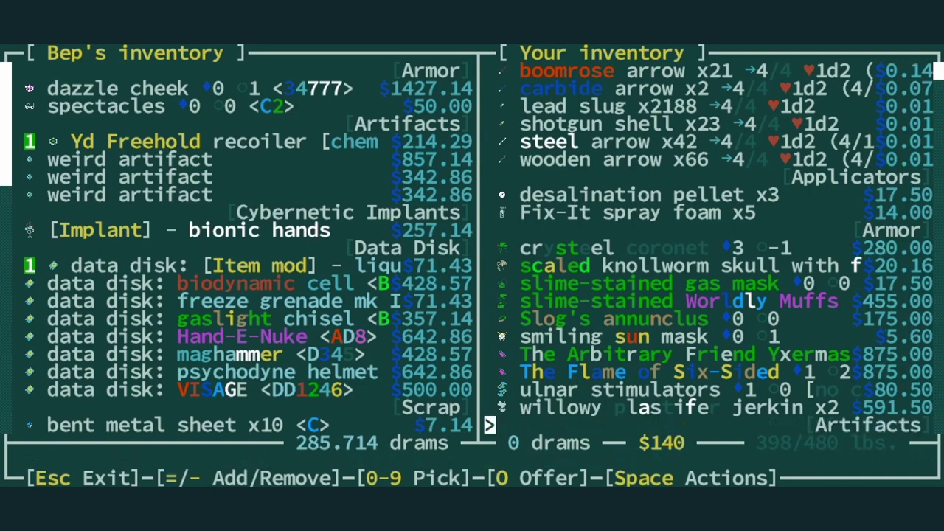
{"action": "key", "text": "Left"}
{"action": "key", "text": "Up"}
{"action": "key", "text": "Up"}
{"action": "key", "text": "Up"}
{"action": "key", "text": "space"}
{"action": "key", "text": "Return"}
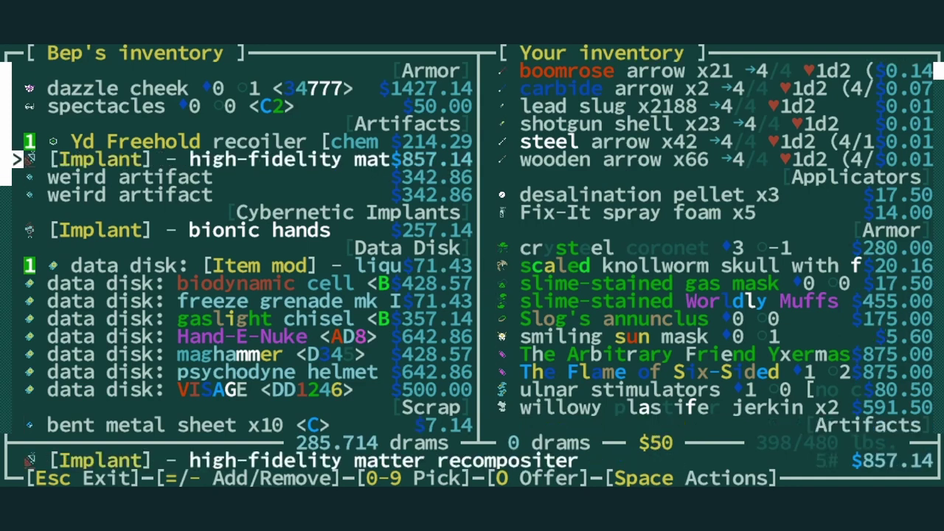
- Browse down to Bep's advanced toolkit, then look for energy cells in your own inventory
{"action": "key", "text": "Down"}
{"action": "key", "text": "Down"}
{"action": "key", "text": "Down"}
{"action": "key", "text": "Down"}
{"action": "key", "text": "Down"}
{"action": "key", "text": "Down"}
{"action": "key", "text": "Down"}
{"action": "key", "text": "Down"}
{"action": "key", "text": "Down"}
{"action": "key", "text": "Down"}
{"action": "key", "text": "Down"}
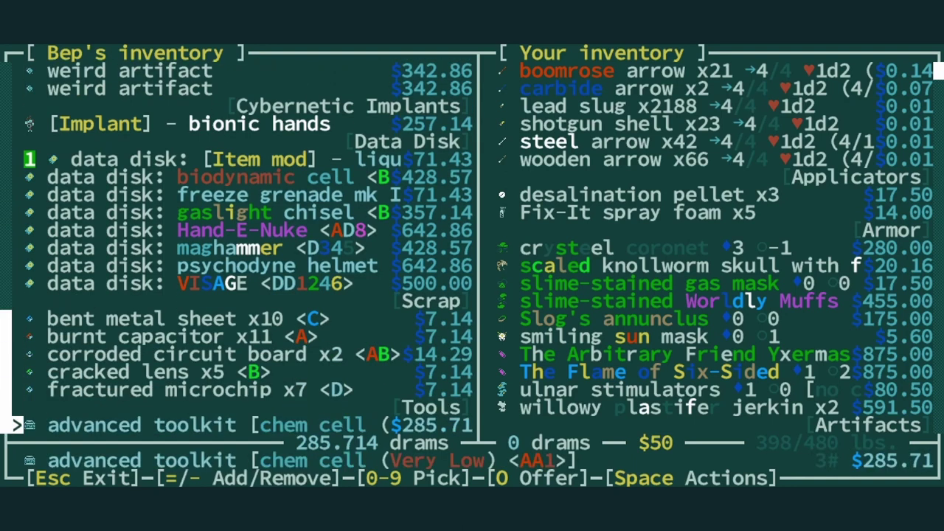
{"action": "key", "text": "Right"}
{"action": "key", "text": "Down"}
{"action": "key", "text": "Down"}
{"action": "key", "text": "Down"}
{"action": "key", "text": "Down"}
{"action": "key", "text": "Down"}
{"action": "key", "text": "Down"}
{"action": "key", "text": "Down"}
{"action": "key", "text": "Down"}
{"action": "key", "text": "Down"}
{"action": "key", "text": "Down"}
{"action": "key", "text": "Down"}
{"action": "key", "text": "Down"}
{"action": "key", "text": "Down"}
{"action": "key", "text": "Down"}
{"action": "key", "text": "Down"}
{"action": "key", "text": "Down"}
{"action": "key", "text": "Down"}
{"action": "key", "text": "Down"}
{"action": "key", "text": "Down"}
{"action": "key", "text": "Down"}
{"action": "key", "text": "Down"}
{"action": "key", "text": "Down"}
{"action": "key", "text": "Down"}
{"action": "key", "text": "Down"}
{"action": "key", "text": "Down"}
{"action": "key", "text": "Down"}
{"action": "key", "text": "Down"}
- Offer one thermoelectric cell and complete the trade
{"action": "key", "text": "Up"}
{"action": "key", "text": "Up"}
{"action": "key", "text": "Up"}
{"action": "key", "text": "plus"}
{"action": "key", "text": "Up"}
{"action": "key", "text": "Escape"}
- Collapse the Books category and drop the amaranthine ashes from the inventory
{"action": "key", "text": "i"}
{"action": "key", "text": "Down"}
{"action": "key", "text": "Down"}
{"action": "key", "text": "Down"}
{"action": "key", "text": "Down"}
{"action": "key", "text": "Down"}
{"action": "key", "text": "Down"}
{"action": "key", "text": "Down"}
{"action": "key", "text": "Down"}
{"action": "key", "text": "Down"}
{"action": "key", "text": "Down"}
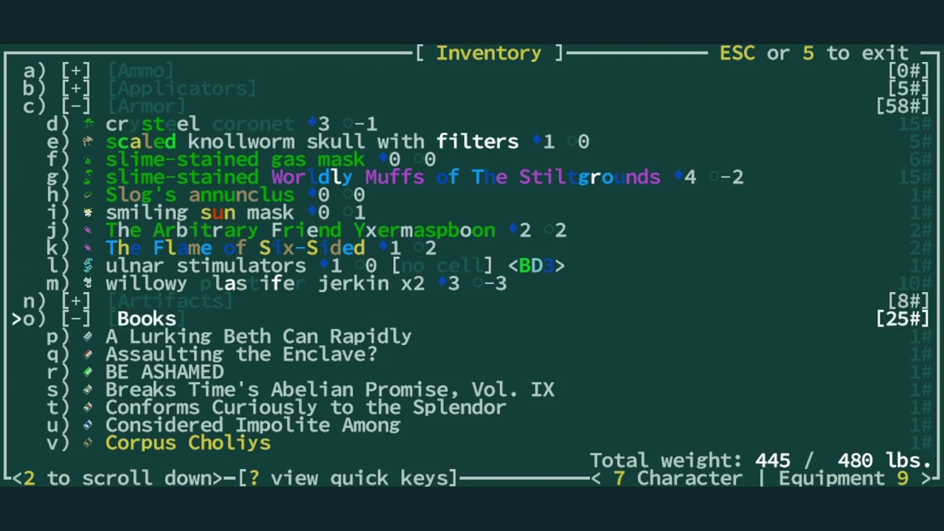
{"action": "key", "text": "minus"}
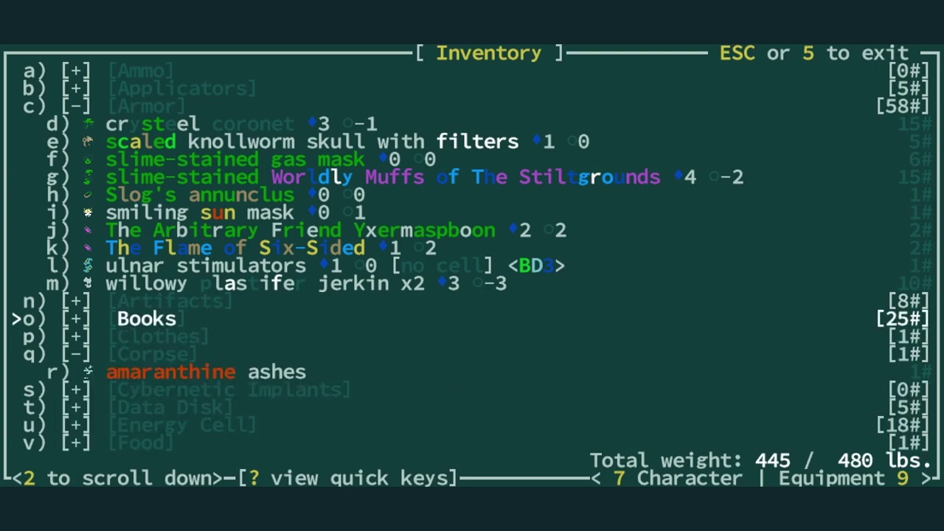
{"action": "key", "text": "Down"}
{"action": "key", "text": "Down"}
{"action": "key", "text": "r"}
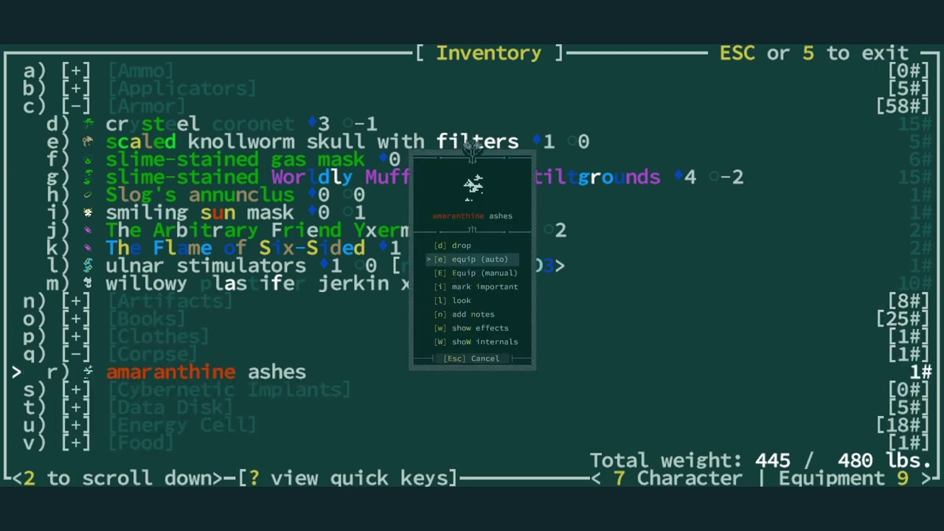
{"action": "key", "text": "Down"}
- Learn the lanterned and liquid-cooled item mods from their data disks
{"action": "key", "text": "Return"}
{"action": "key", "text": "plus"}
{"action": "key", "text": "Down"}
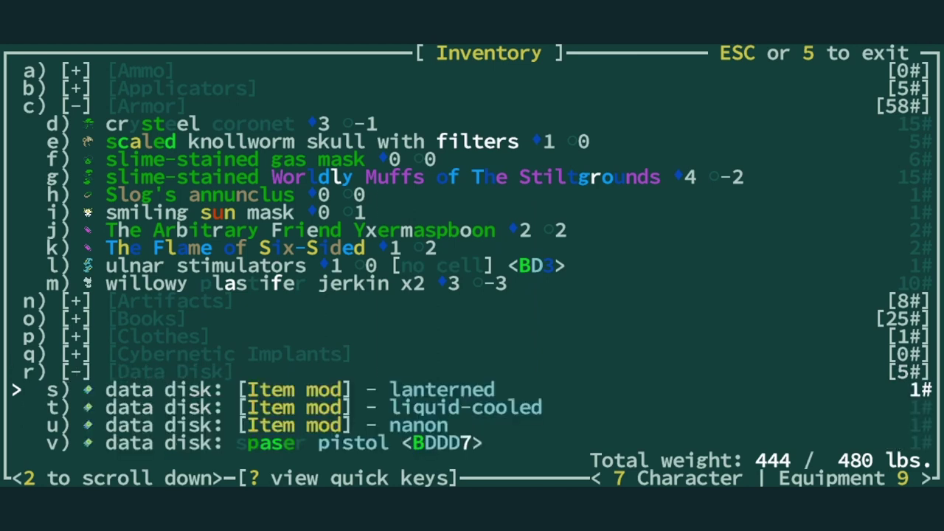
{"action": "key", "text": "Return"}
{"action": "key", "text": "Return"}
{"action": "key", "text": "space"}
{"action": "key", "text": "Return"}
{"action": "key", "text": "Return"}
{"action": "key", "text": "space"}
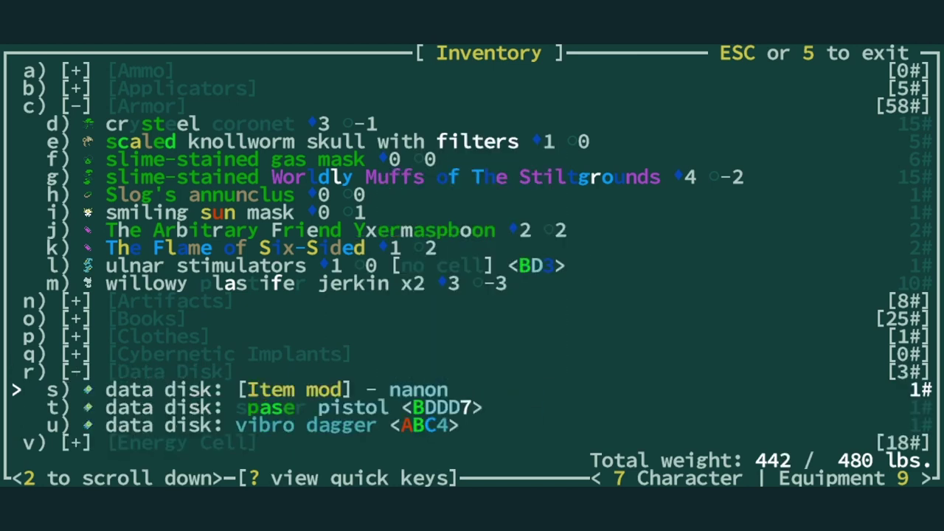
- Read The Philosophical Lid of Taarrash's description in the equipment overview
{"action": "key", "text": "Up"}
{"action": "key", "text": "Up"}
{"action": "key", "text": "Up"}
{"action": "key", "text": "9"}
{"action": "key", "text": "Down"}
{"action": "key", "text": "Down"}
{"action": "key", "text": "Down"}
{"action": "key", "text": "Return"}
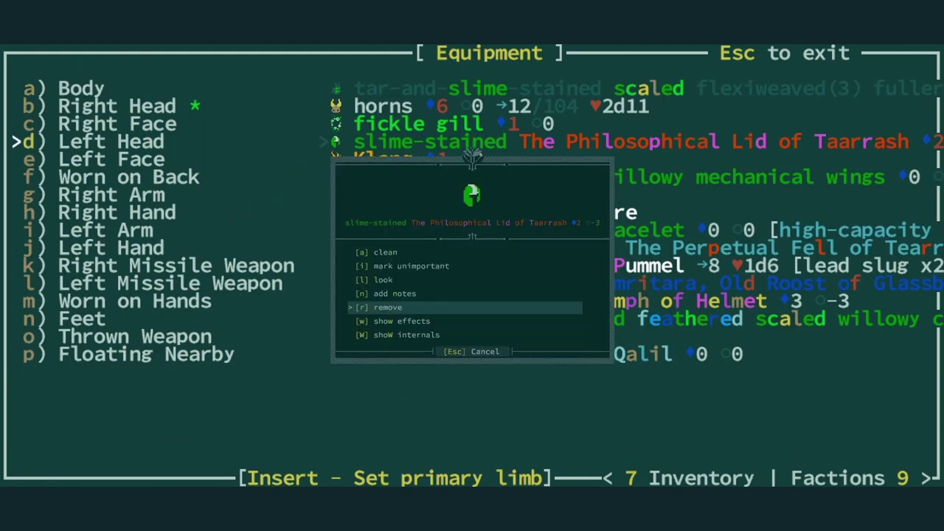
{"action": "key", "text": "l"}
{"action": "key", "text": "space"}
{"action": "key", "text": "Escape"}
{"action": "key", "text": "Escape"}
- Browse the crysteel coronet's tinkering mods without applying any, returning to the inventory
{"action": "key", "text": "i"}
{"action": "key", "text": "Return"}
{"action": "key", "text": "Down"}
{"action": "key", "text": "Down"}
{"action": "key", "text": "Down"}
{"action": "key", "text": "Down"}
{"action": "key", "text": "Down"}
{"action": "key", "text": "Return"}
{"action": "key", "text": "Down"}
{"action": "key", "text": "Down"}
{"action": "key", "text": "Down"}
{"action": "key", "text": "Down"}
{"action": "key", "text": "Down"}
{"action": "key", "text": "Up"}
{"action": "key", "text": "Down"}
{"action": "key", "text": "Up"}
{"action": "key", "text": "Up"}
{"action": "key", "text": "Up"}
{"action": "key", "text": "Escape"}
{"action": "key", "text": "Escape"}
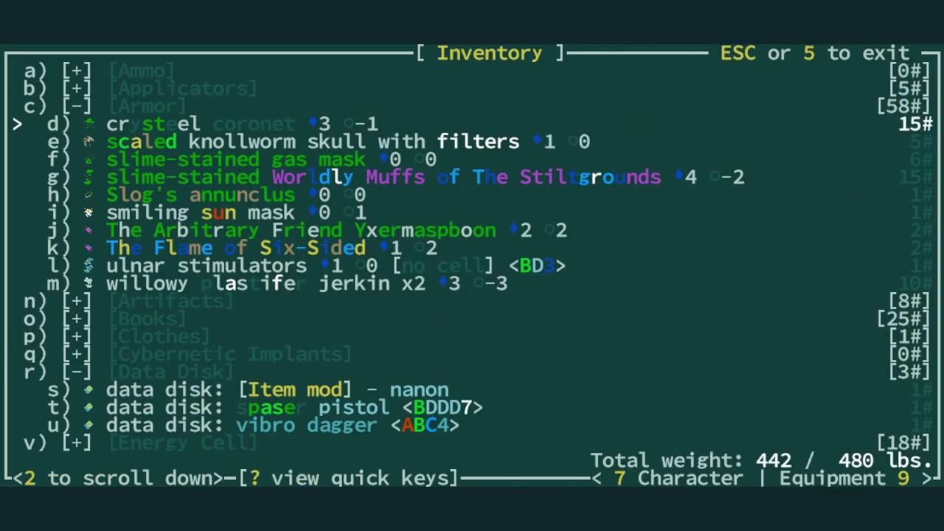
{"action": "key", "text": "Escape"}
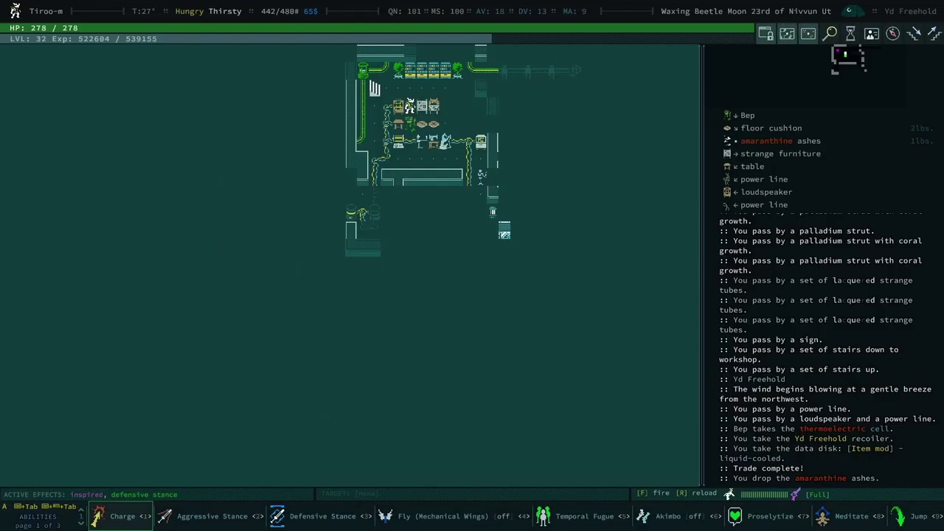
- Climb to the Yd Freehold surface and travel down into the market
{"action": "key", "text": "Left"}
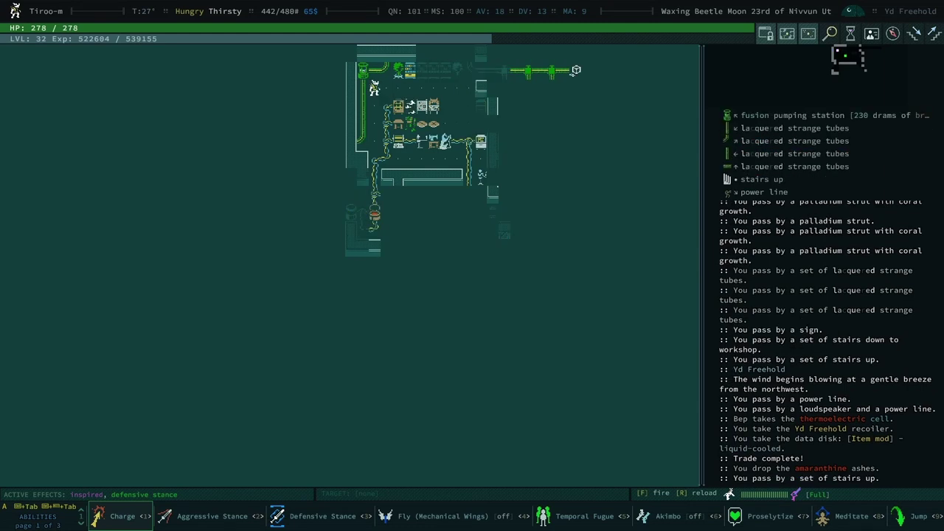
{"action": "key", "text": "less"}
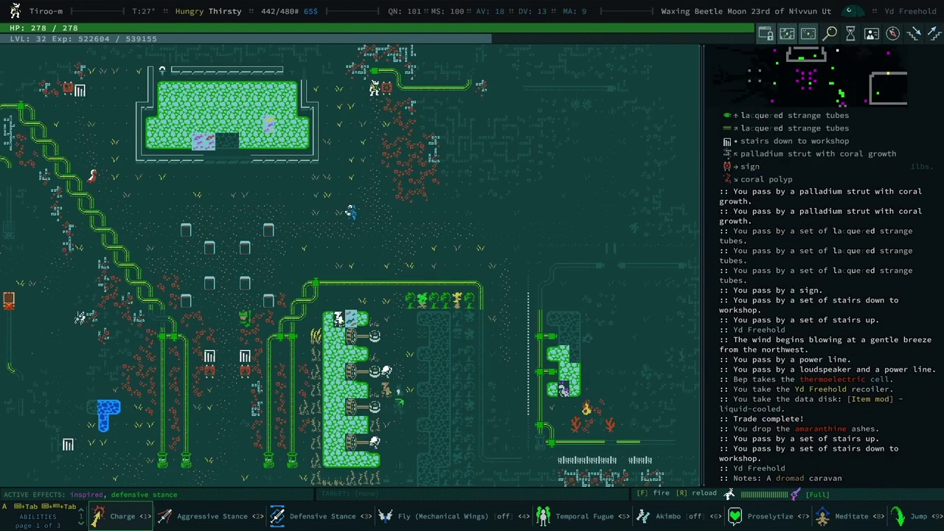
{"action": "key", "text": "BackSpace"}
{"action": "key", "text": "Up"}
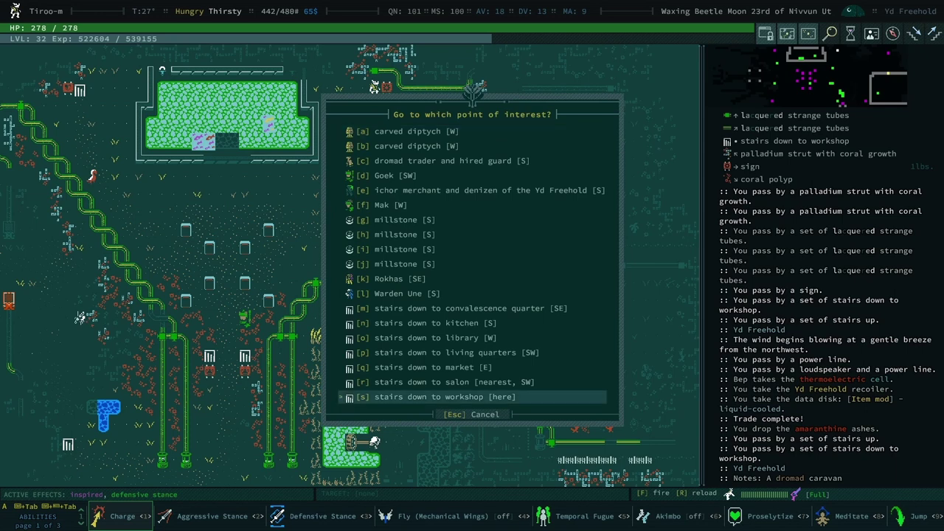
{"action": "key", "text": "Up"}
{"action": "key", "text": "Up"}
{"action": "key", "text": "Return"}
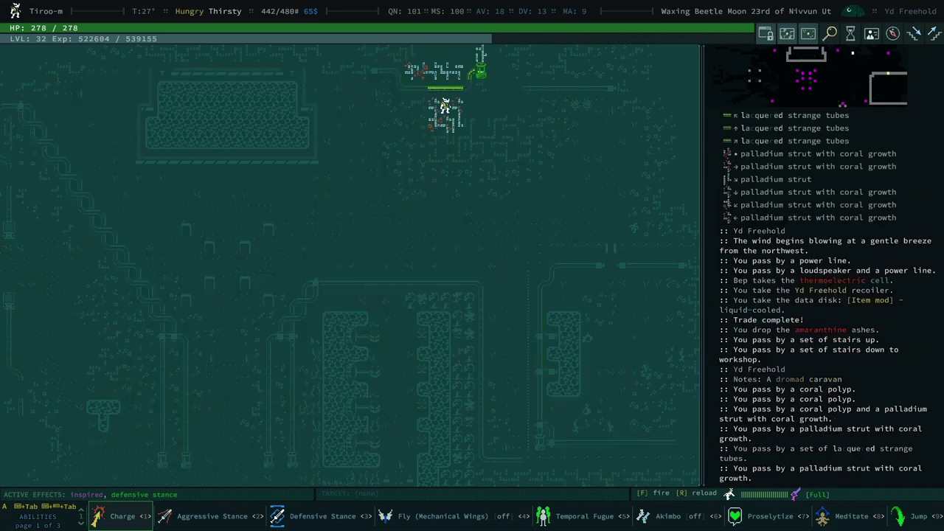
{"action": "key", "text": "shift+period"}
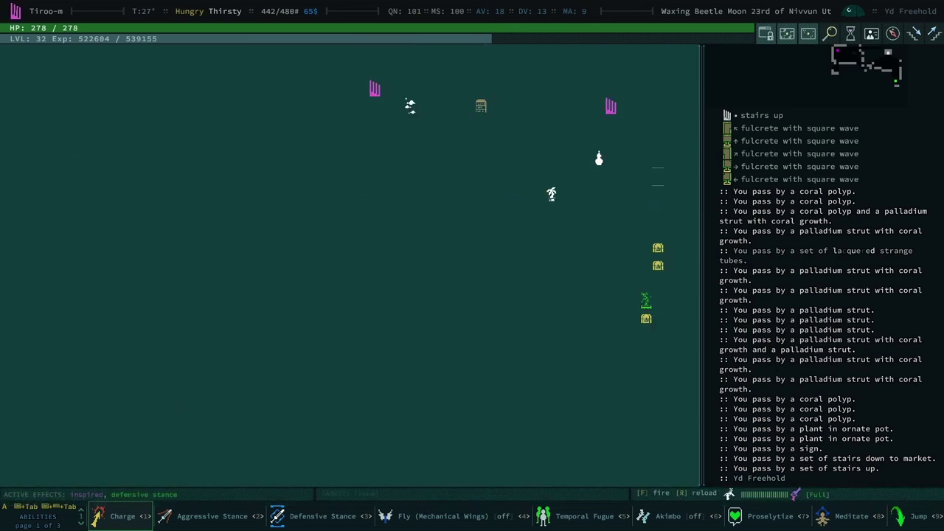
- Browse Krka's wares and leave the trade without buying
{"action": "key", "text": "ctrl+space"}
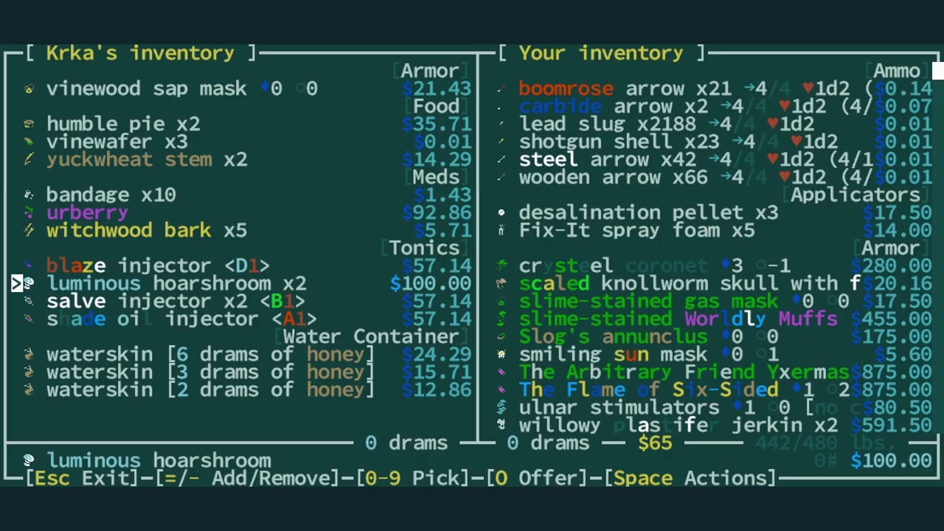
{"action": "key", "text": "Down"}
{"action": "key", "text": "Down"}
{"action": "key", "text": "Down"}
{"action": "key", "text": "Down"}
{"action": "key", "text": "Down"}
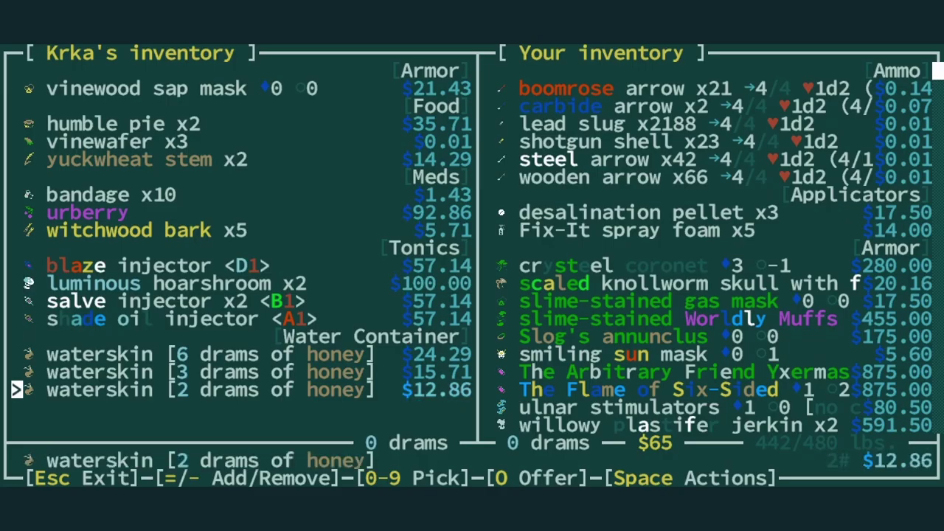
{"action": "key", "text": "Escape"}
{"action": "key", "text": "Escape"}
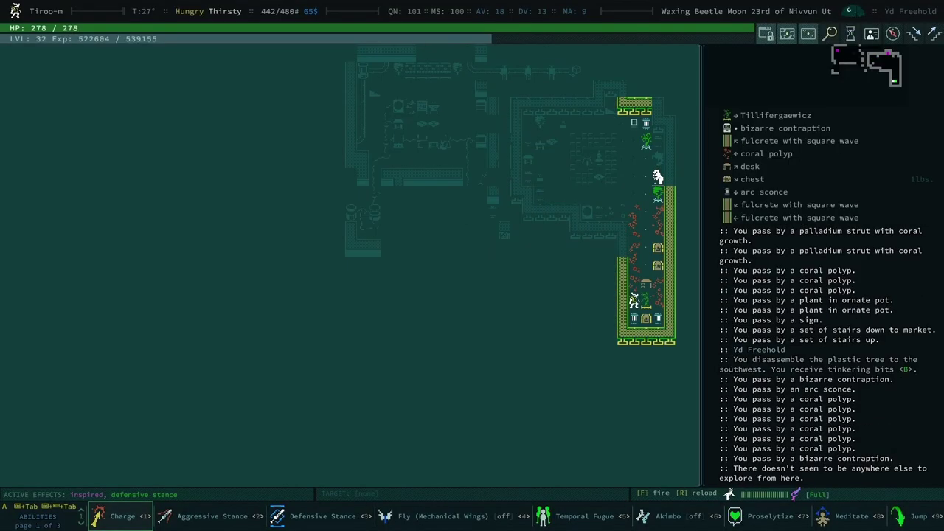
- Read the flawless crysteel shardmail's description and mark one nuclear cell to buy
{"action": "key", "text": "ctrl+space"}
{"action": "key", "text": "Down"}
{"action": "key", "text": "Down"}
{"action": "key", "text": "Down"}
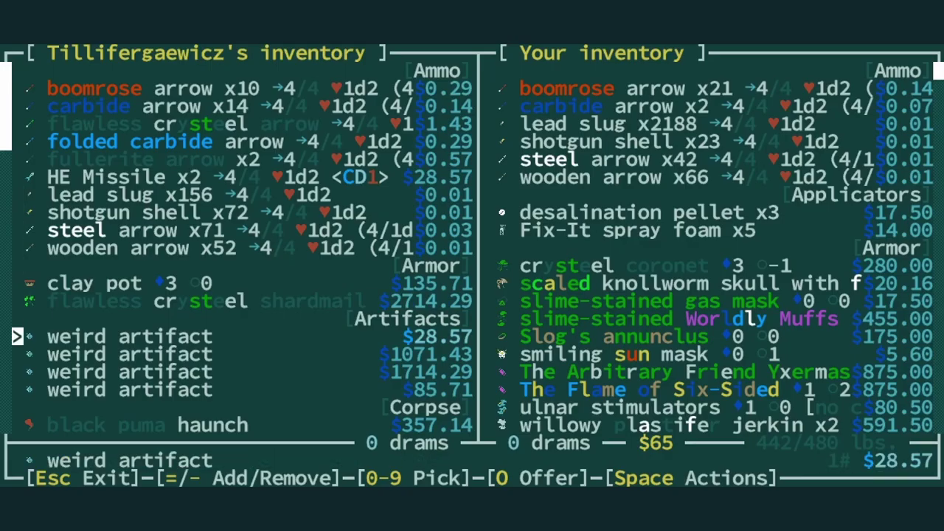
{"action": "key", "text": "Up"}
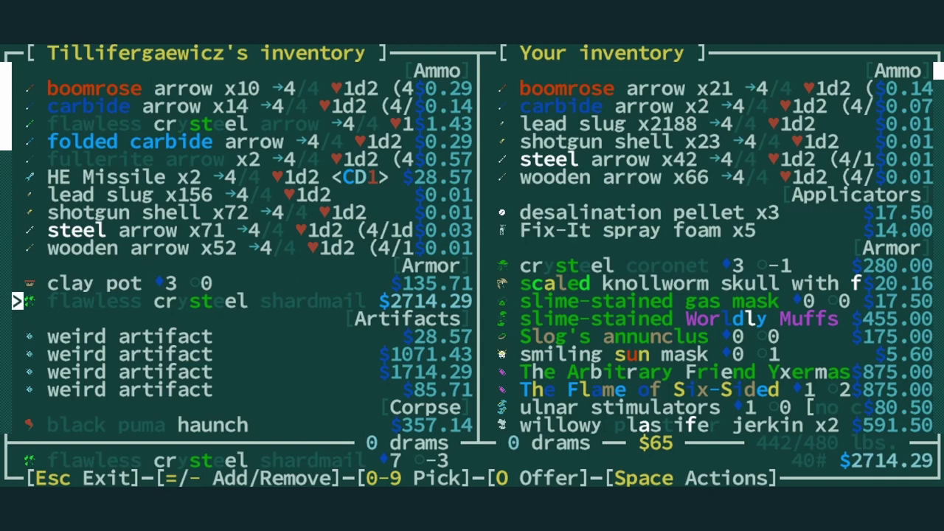
{"action": "key", "text": "space"}
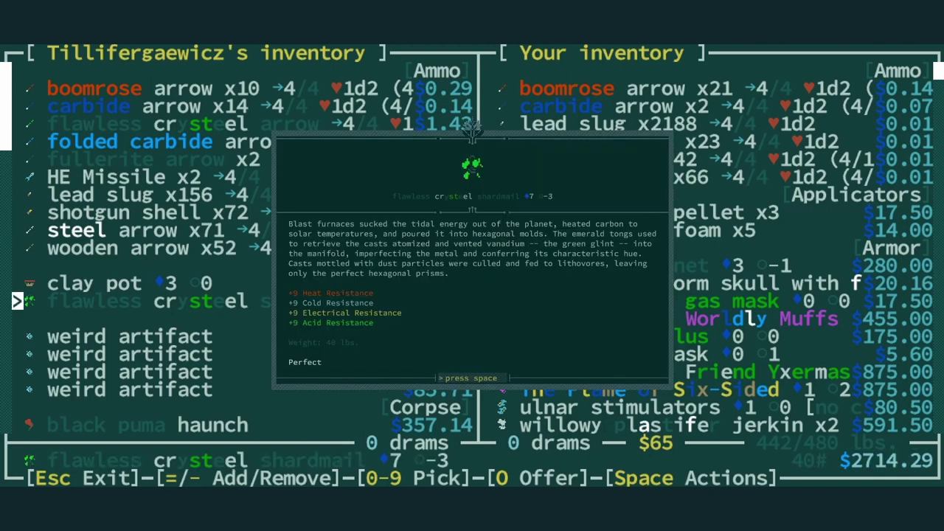
{"action": "key", "text": "Escape"}
{"action": "key", "text": "Page_Down"}
{"action": "key", "text": "Up"}
{"action": "key", "text": "Up"}
{"action": "key", "text": "plus"}
- Browse the rest of the trader's goods, including the weird artifacts
{"action": "key", "text": "Down"}
{"action": "key", "text": "Down"}
{"action": "key", "text": "Down"}
{"action": "key", "text": "Down"}
{"action": "key", "text": "Down"}
{"action": "key", "text": "Down"}
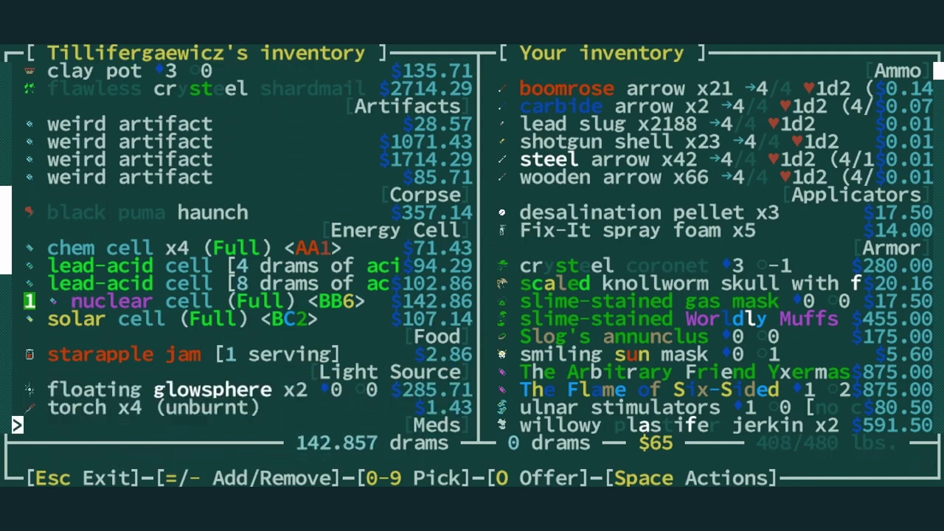
{"action": "key", "text": "Down"}
{"action": "key", "text": "Down"}
{"action": "key", "text": "Down"}
{"action": "key", "text": "Down"}
{"action": "key", "text": "Down"}
{"action": "key", "text": "Down"}
{"action": "key", "text": "Down"}
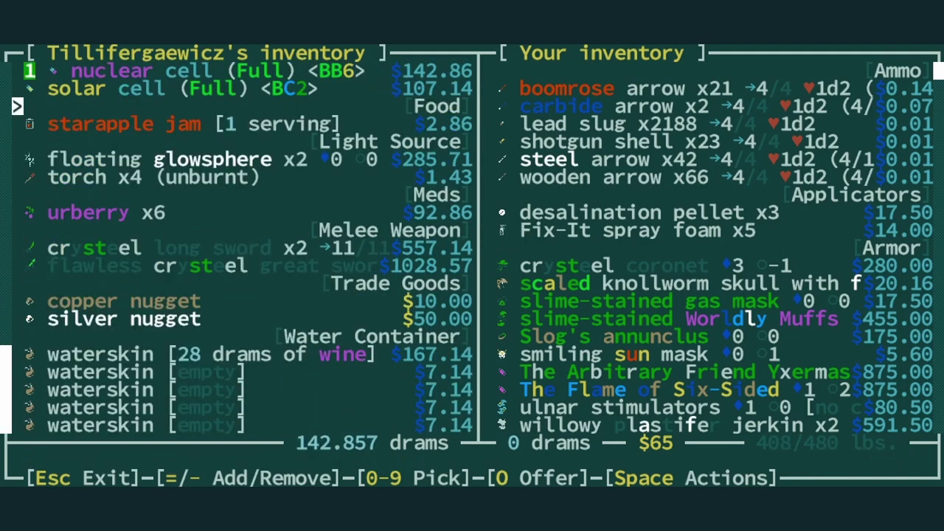
{"action": "key", "text": "Page_Up"}
{"action": "key", "text": "Page_Up"}
{"action": "key", "text": "Page_Up"}
{"action": "key", "text": "Page_Up"}
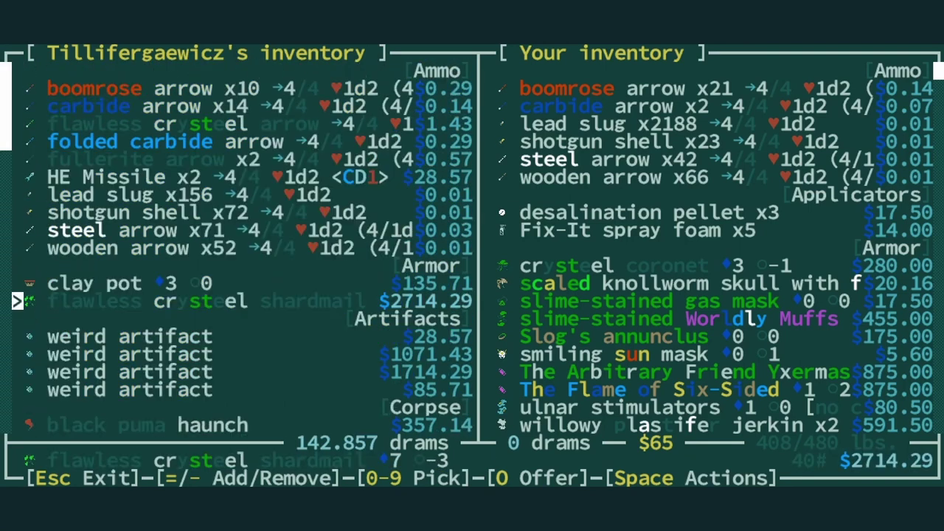
{"action": "key", "text": "Down"}
{"action": "key", "text": "Down"}
{"action": "key", "text": "Down"}
{"action": "key", "text": "Down"}
{"action": "key", "text": "Down"}
{"action": "key", "text": "Down"}
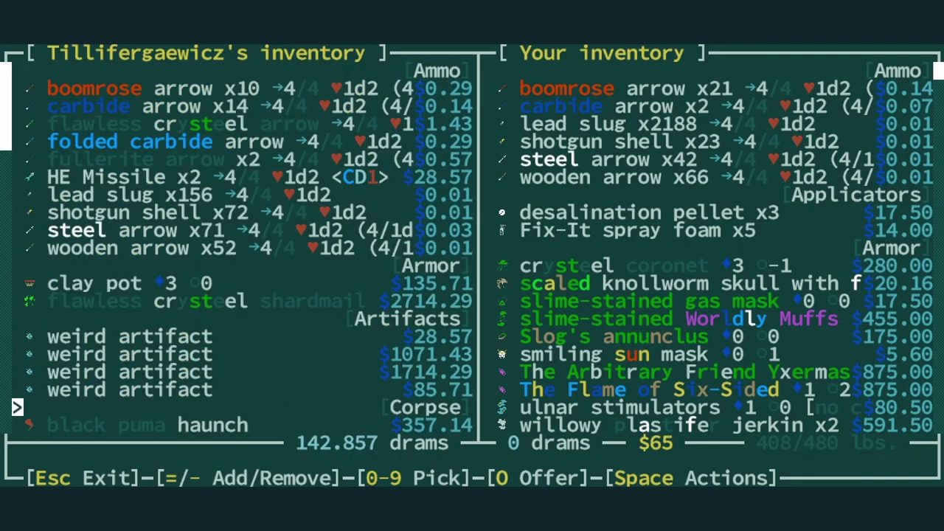
{"action": "key", "text": "Up"}
{"action": "key", "text": "Up"}
{"action": "key", "text": "Up"}
{"action": "key", "text": "Down"}
{"action": "key", "text": "Down"}
{"action": "key", "text": "Down"}
{"action": "key", "text": "Down"}
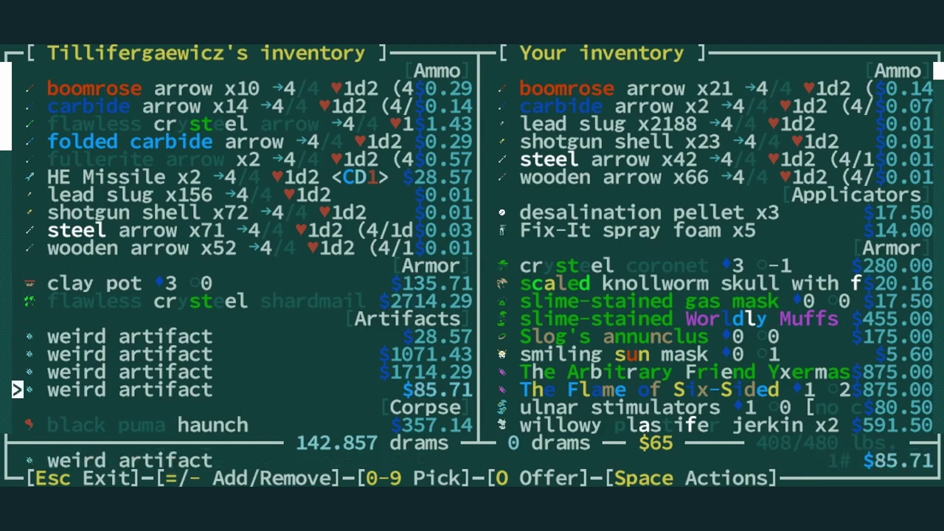
- Mark freeze grenade mk I and mk II from your own inventory to offer
{"action": "key", "text": "Right"}
{"action": "key", "text": "Down"}
{"action": "key", "text": "Down"}
{"action": "key", "text": "Down"}
{"action": "key", "text": "Down"}
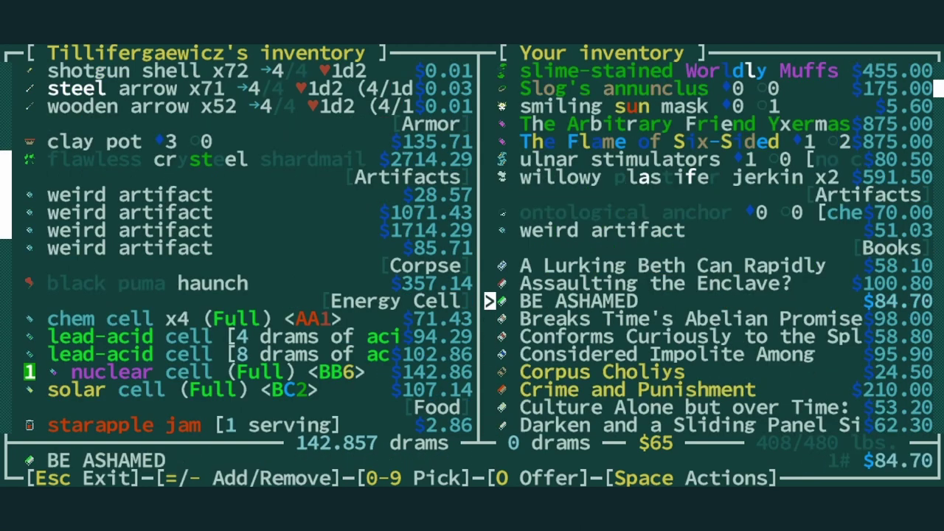
{"action": "key", "text": "Up"}
{"action": "key", "text": "Up"}
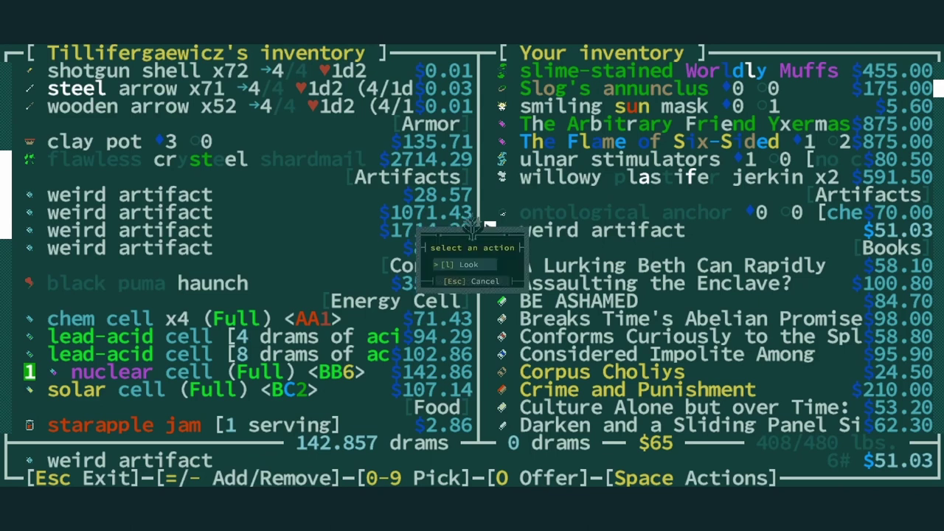
{"action": "key", "text": "Down"}
{"action": "key", "text": "Page_Down"}
{"action": "key", "text": "Page_Down"}
{"action": "key", "text": "Page_Down"}
{"action": "key", "text": "Down"}
{"action": "key", "text": "Down"}
{"action": "key", "text": "Down"}
{"action": "key", "text": "Up"}
{"action": "key", "text": "Up"}
{"action": "key", "text": "Up"}
{"action": "key", "text": "Up"}
{"action": "key", "text": "Up"}
{"action": "key", "text": "Up"}
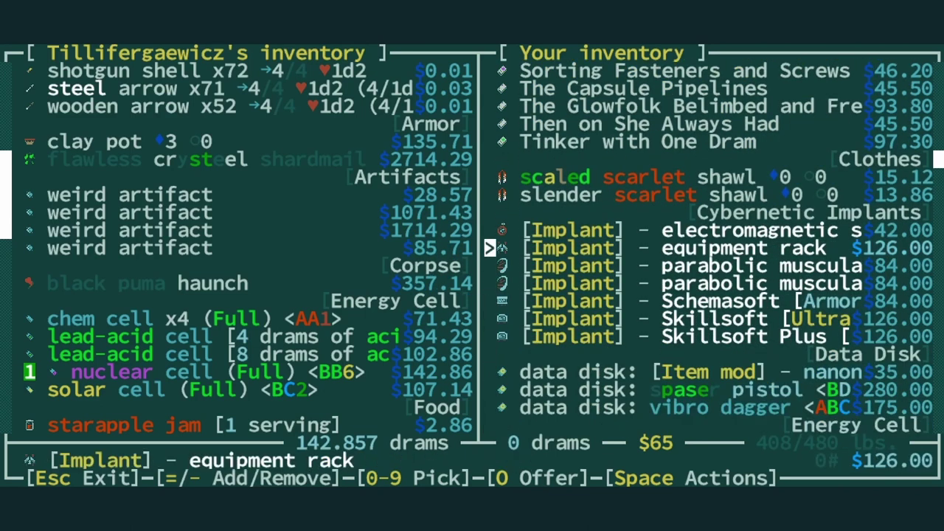
{"action": "key", "text": "Down"}
{"action": "key", "text": "Down"}
{"action": "key", "text": "Down"}
{"action": "key", "text": "Down"}
{"action": "key", "text": "Down"}
{"action": "key", "text": "Down"}
{"action": "key", "text": "Down"}
{"action": "key", "text": "Down"}
{"action": "key", "text": "Down"}
{"action": "key", "text": "Down"}
{"action": "key", "text": "Down"}
{"action": "key", "text": "Down"}
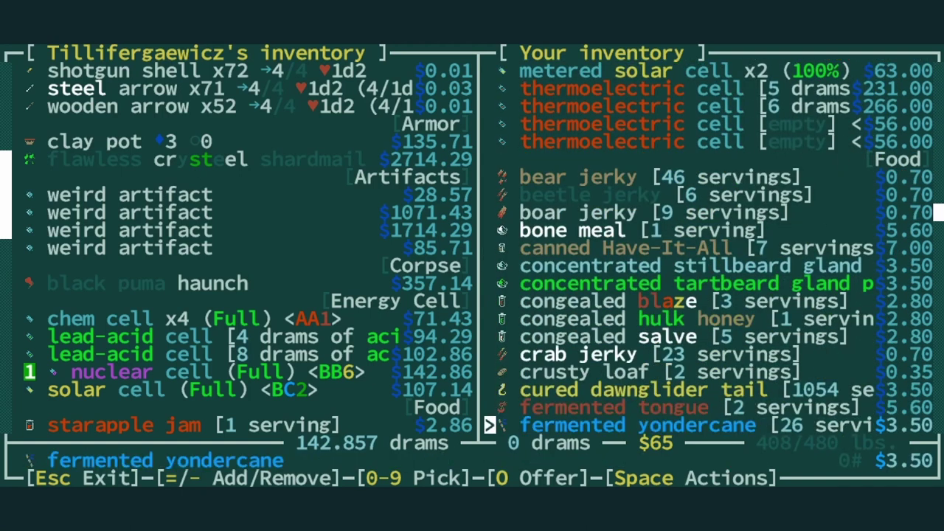
{"action": "key", "text": "Page_Down"}
{"action": "key", "text": "Down"}
{"action": "key", "text": "Down"}
{"action": "key", "text": "plus"}
{"action": "key", "text": "Down"}
{"action": "key", "text": "plus"}
{"action": "key", "text": "Down"}
{"action": "key", "text": "Down"}
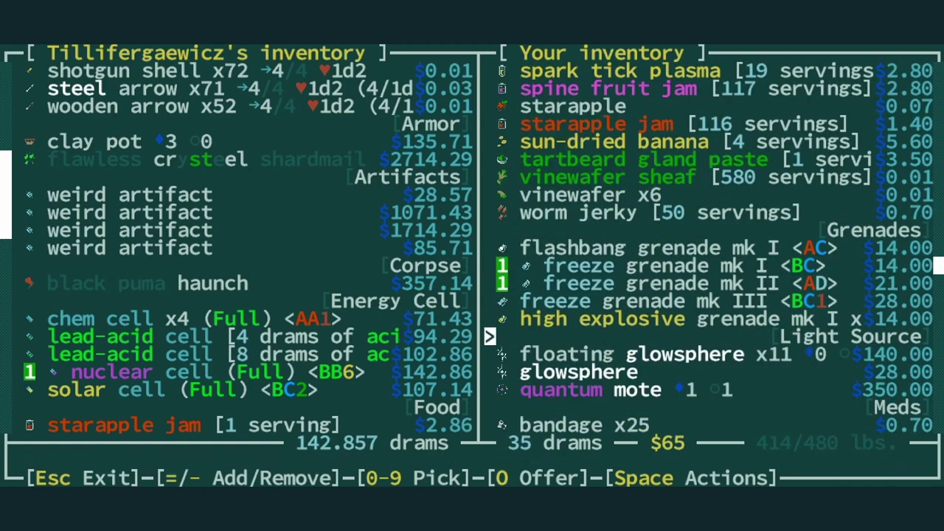
{"action": "key", "text": "Down"}
{"action": "key", "text": "Down"}
{"action": "key", "text": "Down"}
{"action": "key", "text": "Down"}
{"action": "key", "text": "Down"}
{"action": "key", "text": "Down"}
{"action": "key", "text": "Down"}
{"action": "key", "text": "Down"}
{"action": "key", "text": "Down"}
{"action": "key", "text": "Down"}
{"action": "key", "text": "Down"}
{"action": "key", "text": "Down"}
- Add the psionic fullerite dagger to the offer and complete the trade
{"action": "key", "text": "Page_Down"}
{"action": "key", "text": "Down"}
{"action": "key", "text": "Down"}
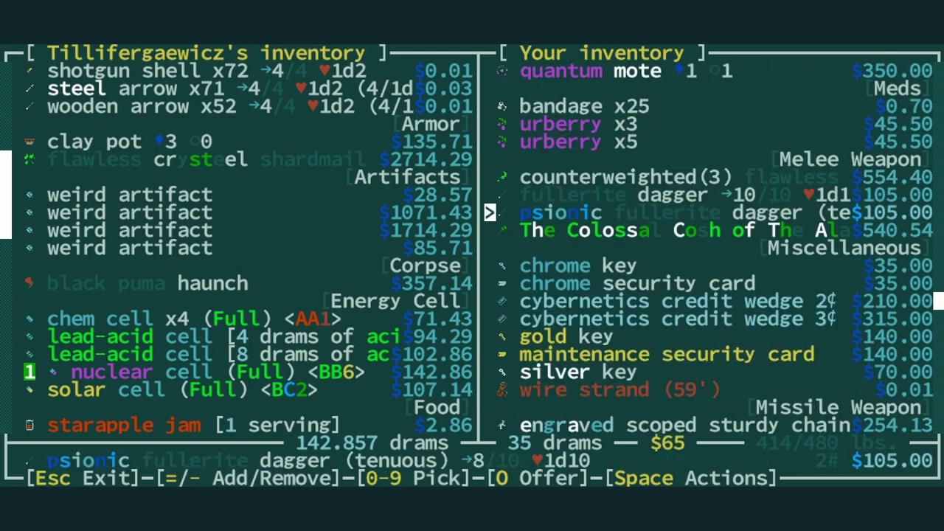
{"action": "key", "text": "plus"}
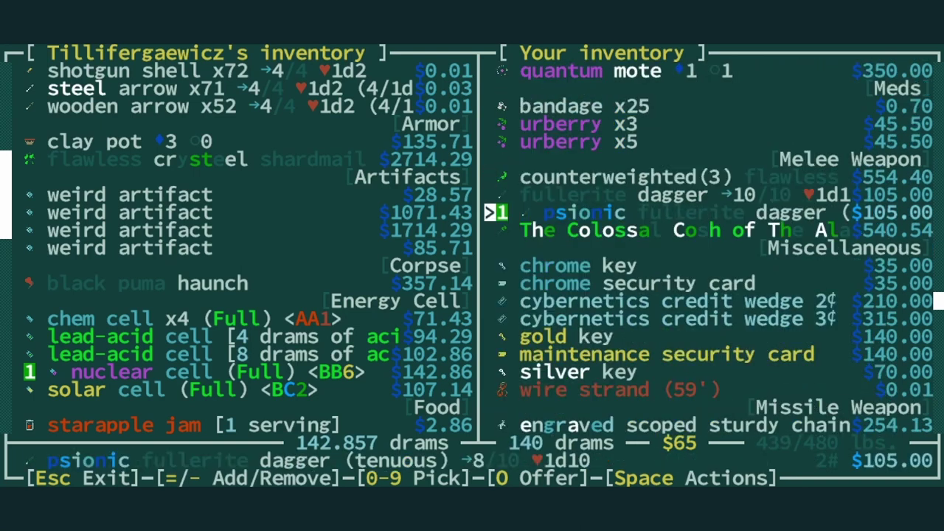
{"action": "key", "text": "o"}
{"action": "key", "text": "y"}
{"action": "key", "text": "space"}
- Pour a dram of cloning draught onto Tillifergaewicz and meditate while a clone buds
{"action": "key", "text": "Escape"}
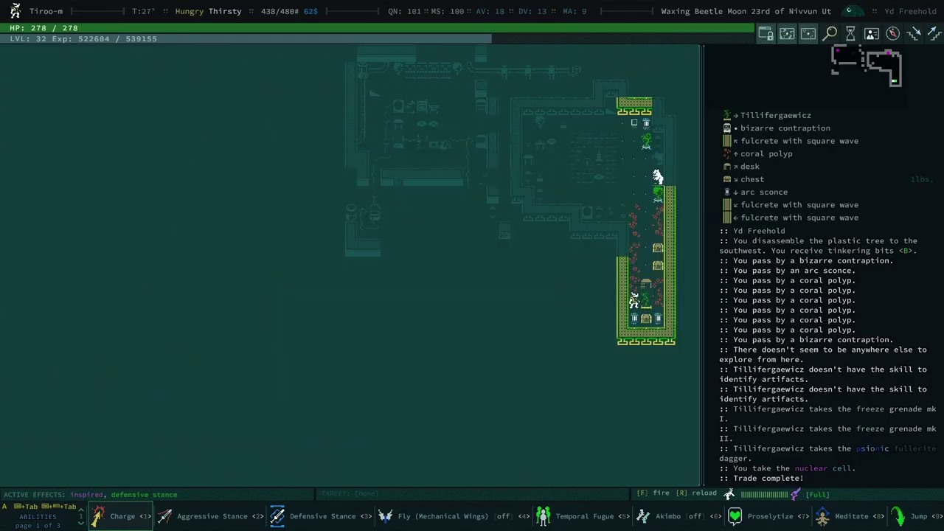
{"action": "key", "text": "i"}
{"action": "key", "text": "b"}
{"action": "key", "text": "Up"}
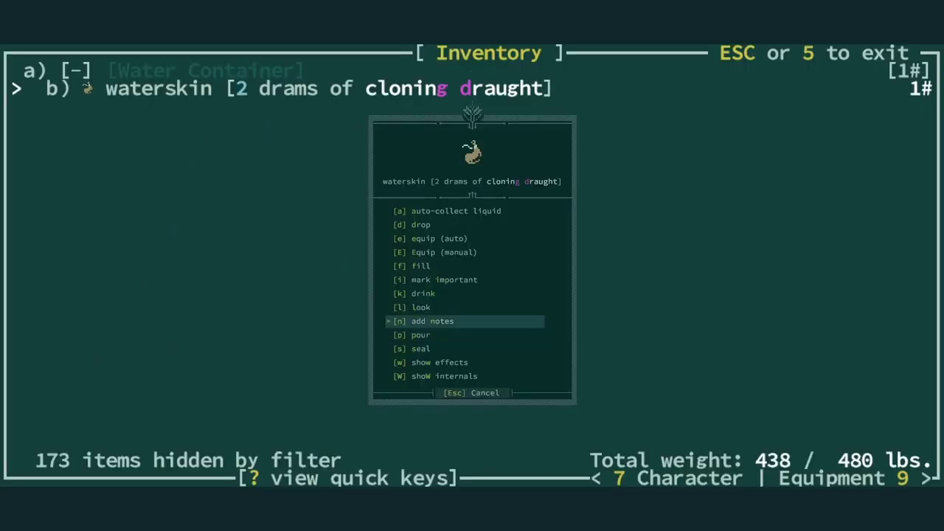
{"action": "key", "text": "Down"}
{"action": "key", "text": "Return"}
{"action": "key", "text": "b"}
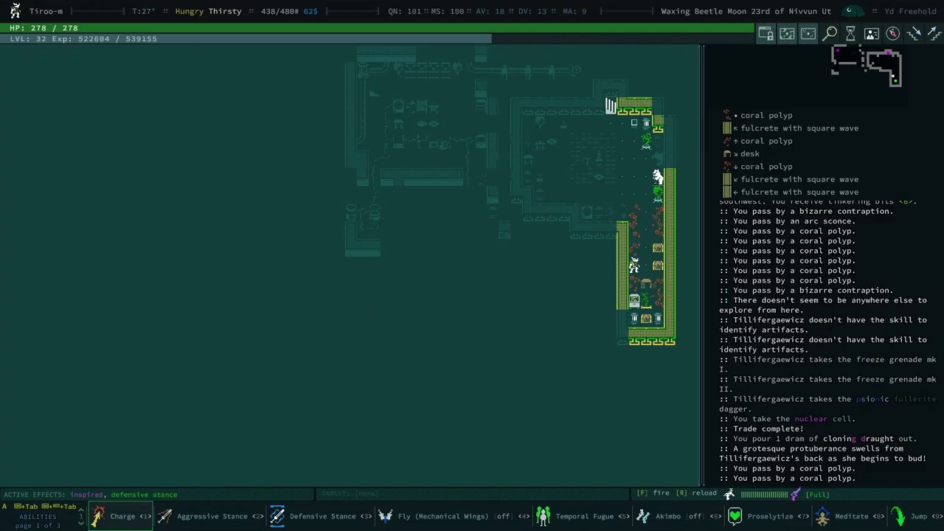
{"action": "key", "text": "8"}
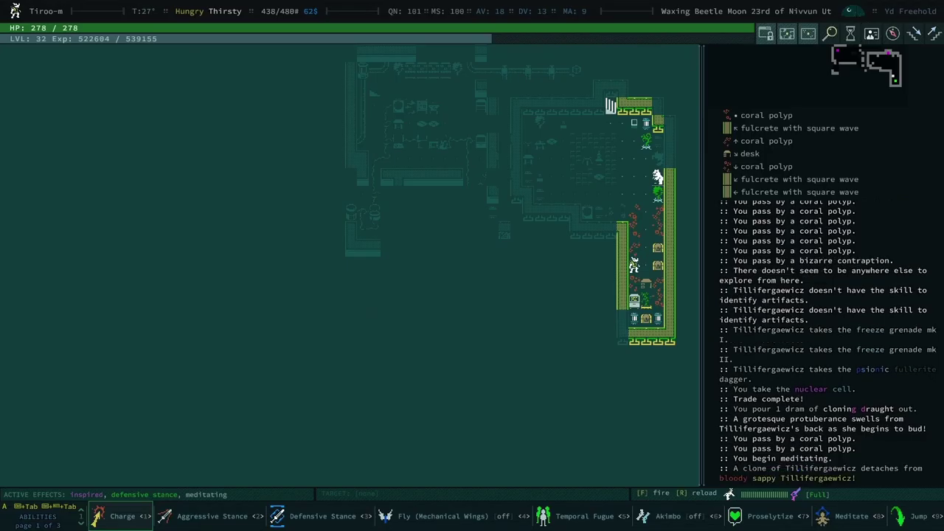
- Pour a second dram of cloning draught onto the trader and wait for another clone
{"action": "key", "text": "i"}
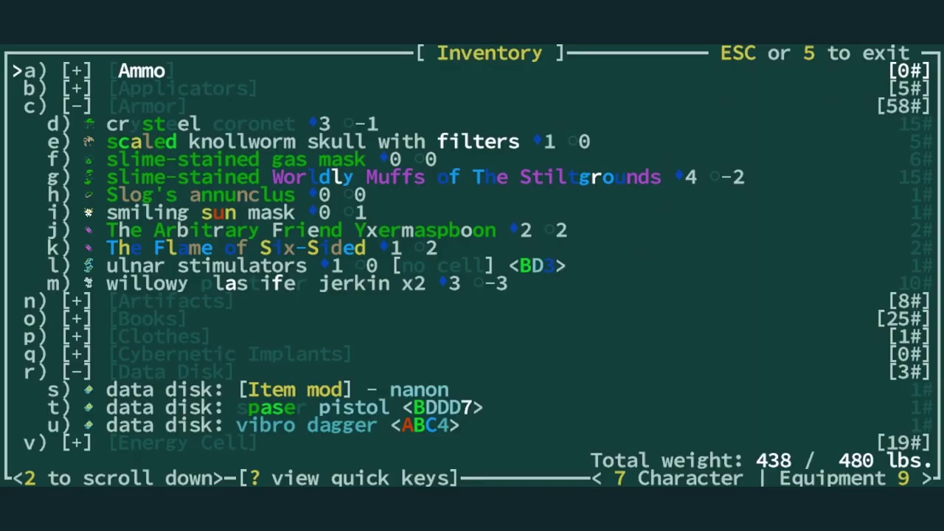
{"action": "key", "text": "ctrl+f"}
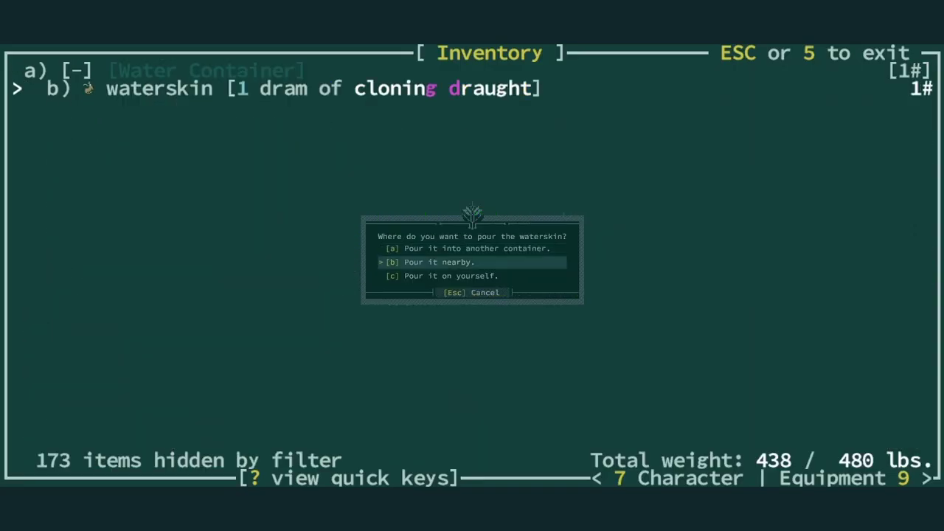
{"action": "key", "text": "b"}
{"action": "key", "text": "Up"}
{"action": "key", "text": "Escape"}
{"action": "key", "text": "Down"}
{"action": "key", "text": "Down"}
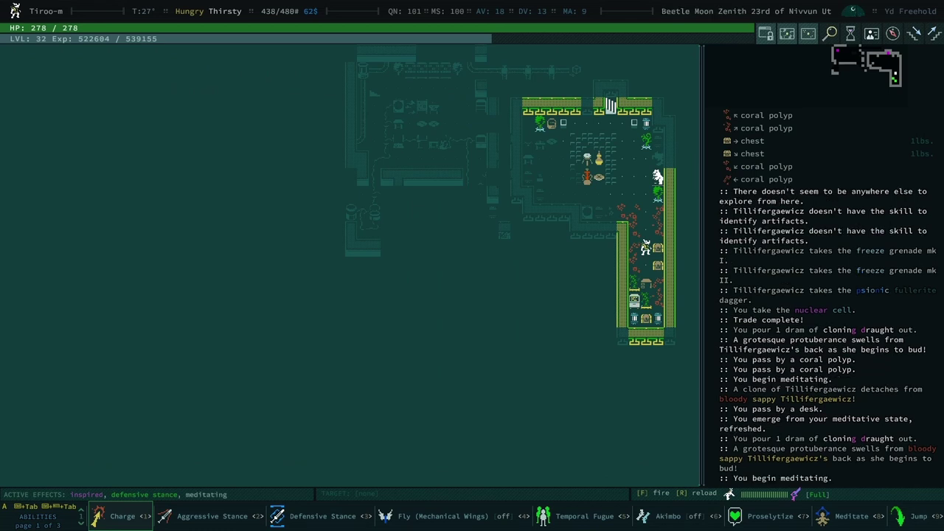
- List the adjacent tile, chat briefly with the trader, then start filtering the inventory
{"action": "key", "text": "g"}
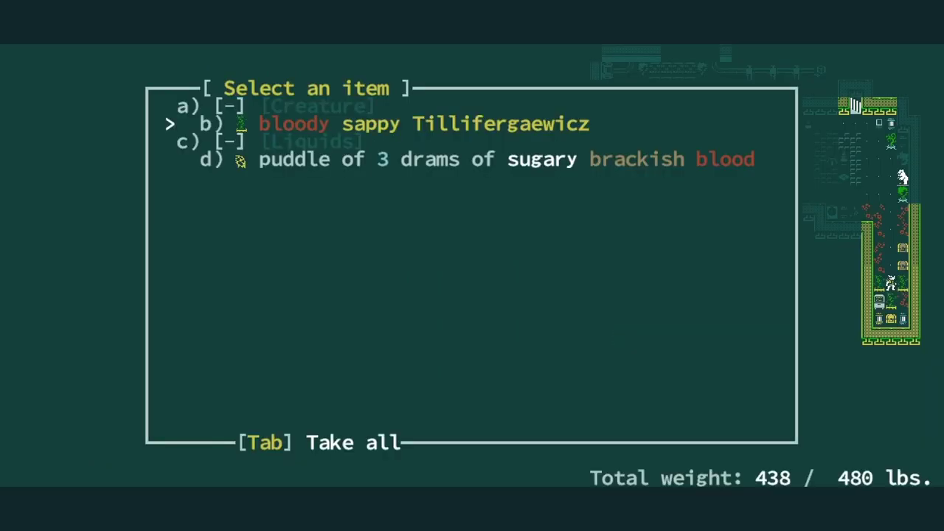
{"action": "key", "text": "b"}
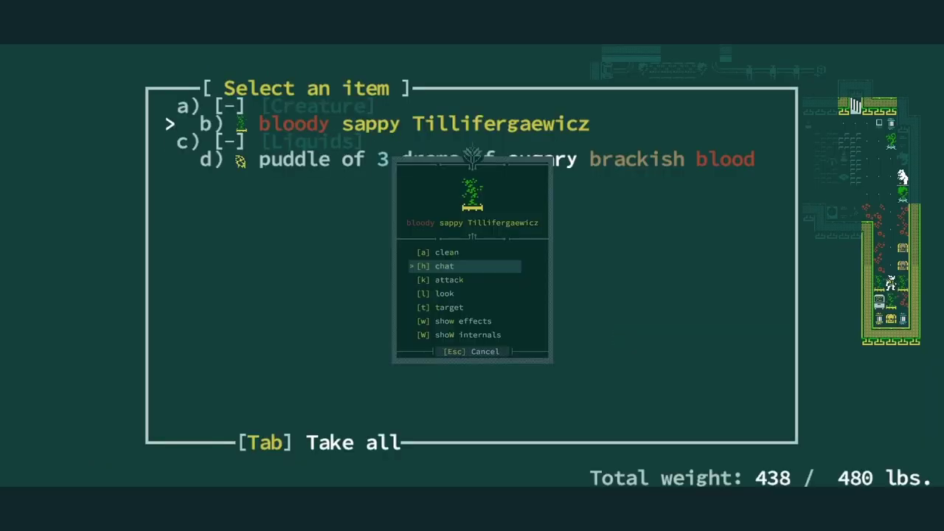
{"action": "key", "text": "h"}
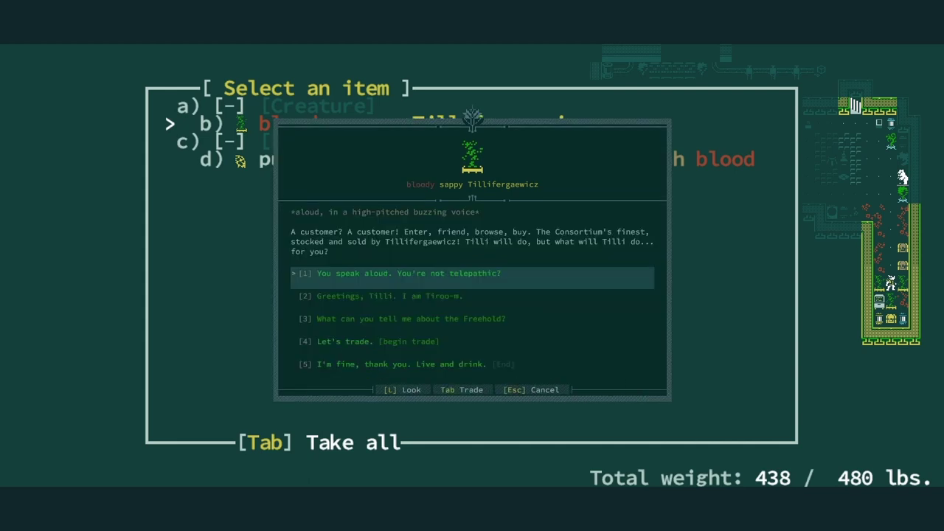
{"action": "key", "text": "Escape"}
{"action": "key", "text": "Escape"}
{"action": "key", "text": "i"}
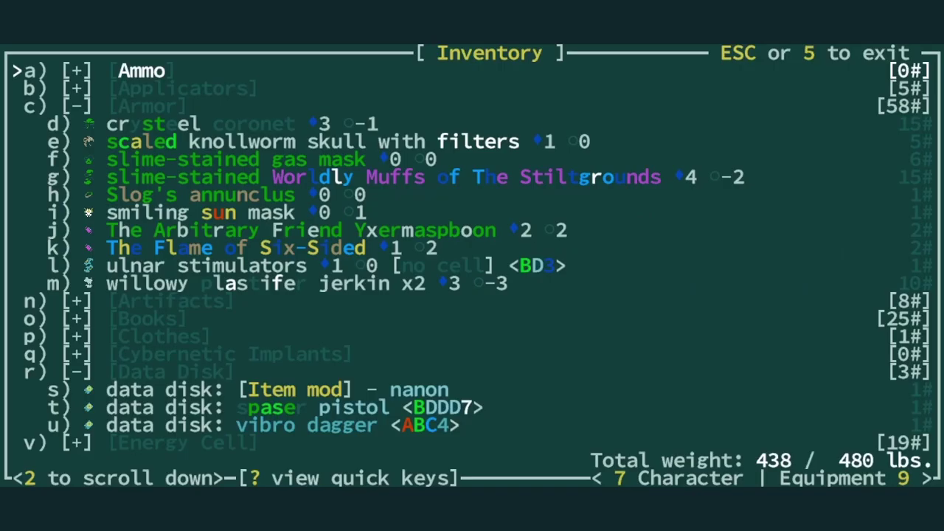
{"action": "key", "text": "ctrl+f"}
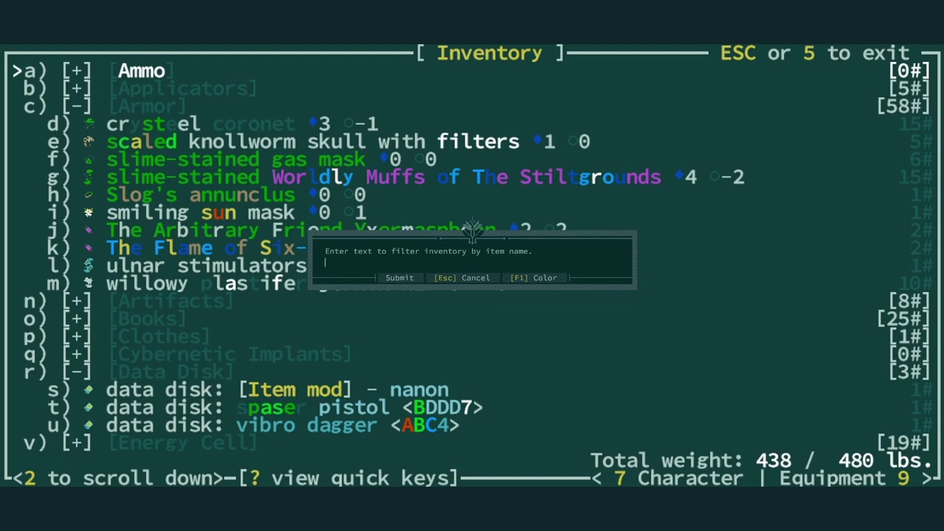
- Make camp and browse the known cooking recipes without choosing one
{"action": "key", "text": "Escape"}
{"action": "key", "text": "Escape"}
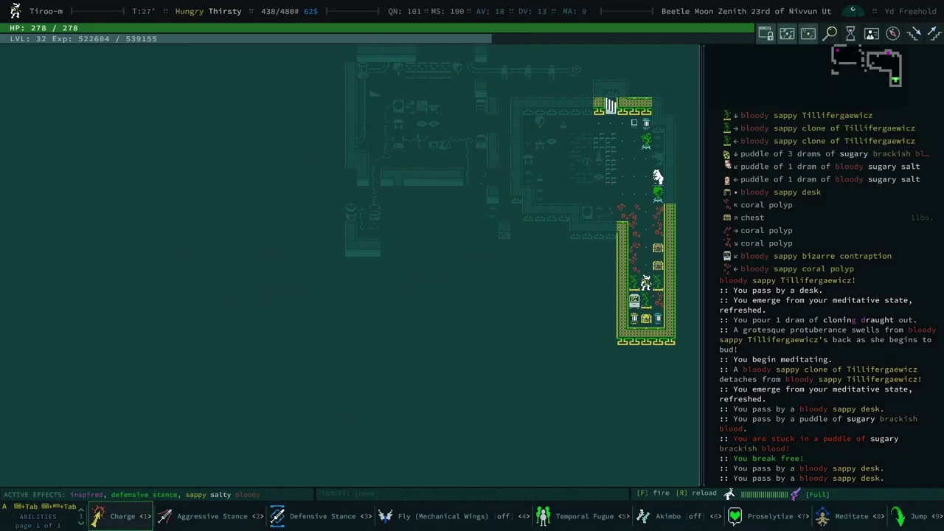
{"action": "key", "text": "a"}
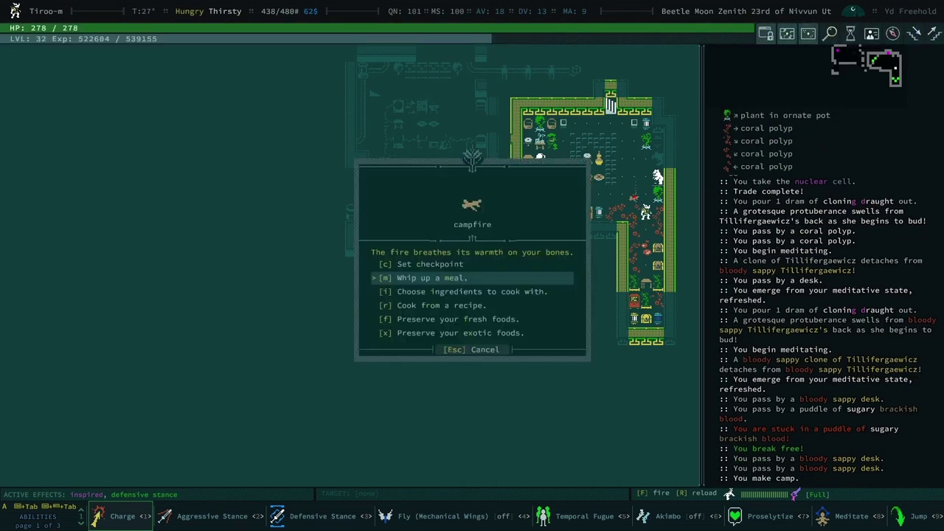
{"action": "key", "text": "Down"}
{"action": "key", "text": "Down"}
{"action": "key", "text": "Return"}
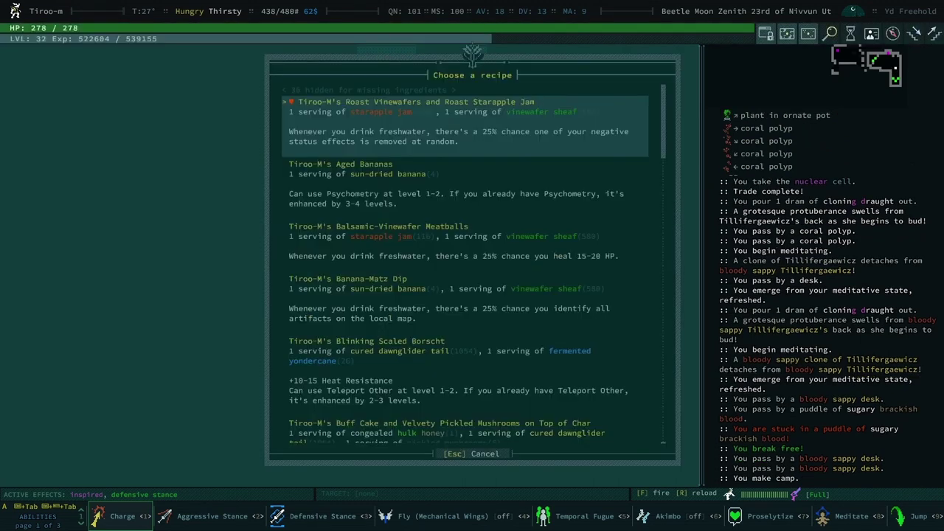
{"action": "key", "text": "Down"}
{"action": "key", "text": "Down"}
{"action": "key", "text": "Down"}
{"action": "key", "text": "Down"}
{"action": "key", "text": "Down"}
{"action": "key", "text": "Down"}
{"action": "key", "text": "Down"}
{"action": "key", "text": "Down"}
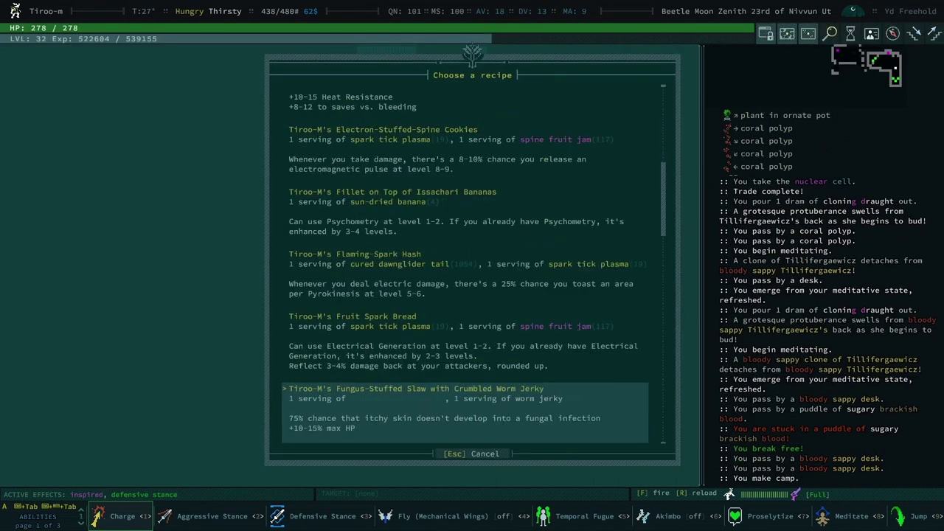
{"action": "key", "text": "Down"}
{"action": "key", "text": "Down"}
{"action": "key", "text": "Down"}
{"action": "key", "text": "Up"}
{"action": "key", "text": "Down"}
{"action": "key", "text": "Down"}
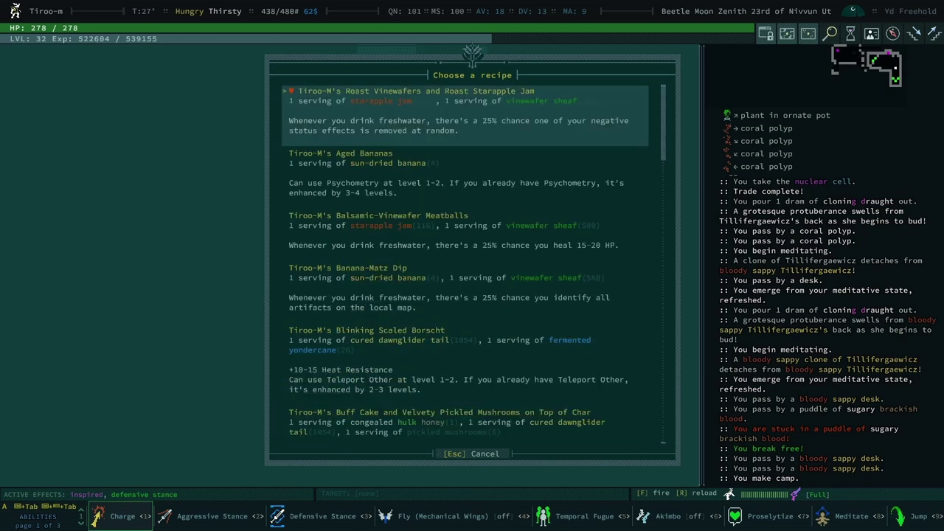
{"action": "key", "text": "Up"}
{"action": "key", "text": "Up"}
{"action": "key", "text": "Up"}
{"action": "key", "text": "Up"}
{"action": "key", "text": "Up"}
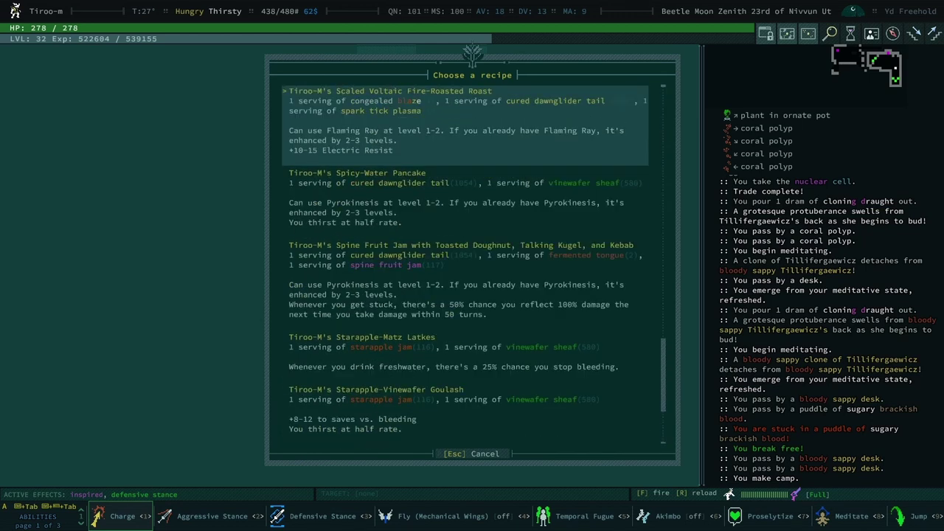
{"action": "key", "text": "Up"}
{"action": "key", "text": "Up"}
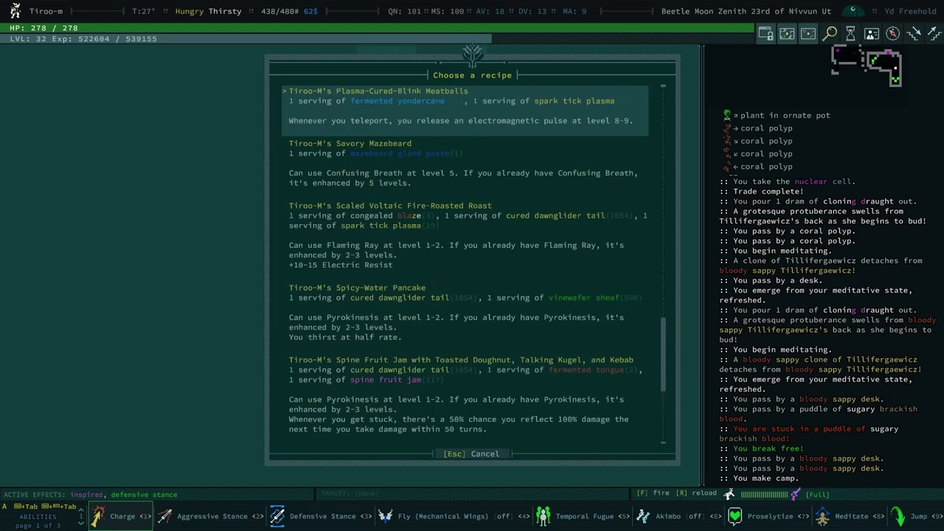
{"action": "key", "text": "Up"}
{"action": "key", "text": "Up"}
{"action": "key", "text": "Up"}
{"action": "key", "text": "Down"}
{"action": "key", "text": "Down"}
{"action": "key", "text": "Up"}
{"action": "key", "text": "Up"}
{"action": "key", "text": "Up"}
{"action": "key", "text": "Up"}
{"action": "key", "text": "Up"}
{"action": "key", "text": "Up"}
{"action": "key", "text": "Up"}
{"action": "key", "text": "Up"}
{"action": "key", "text": "Up"}
{"action": "key", "text": "Up"}
{"action": "key", "text": "Up"}
{"action": "key", "text": "Up"}
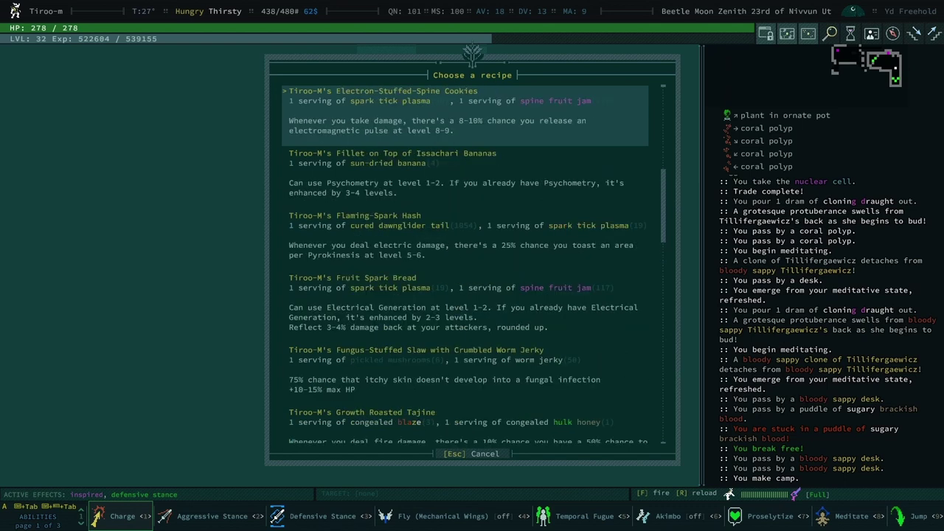
{"action": "key", "text": "Up"}
{"action": "key", "text": "Up"}
{"action": "key", "text": "Up"}
{"action": "key", "text": "Up"}
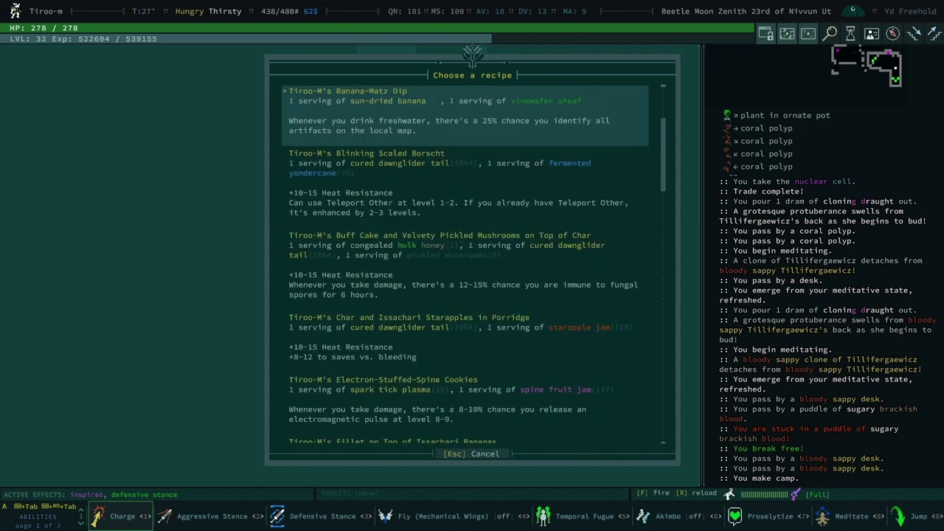
{"action": "key", "text": "Up"}
{"action": "key", "text": "Up"}
{"action": "key", "text": "Up"}
{"action": "key", "text": "Escape"}
- Cook and eat a meal of pickled mushrooms and sun-dried banana
{"action": "key", "text": "Down"}
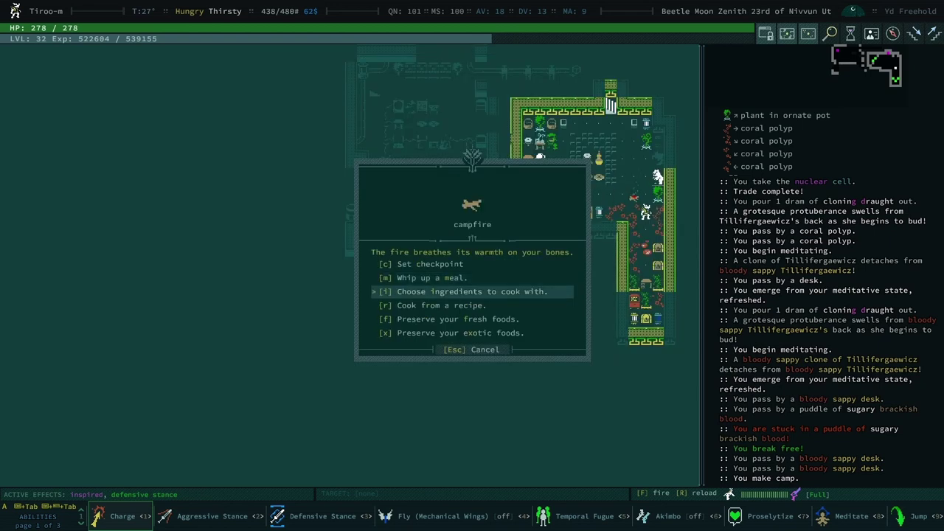
{"action": "key", "text": "Return"}
{"action": "key", "text": "Down"}
{"action": "key", "text": "Down"}
{"action": "key", "text": "Down"}
{"action": "key", "text": "Down"}
{"action": "key", "text": "Down"}
{"action": "key", "text": "Down"}
{"action": "key", "text": "Down"}
{"action": "key", "text": "Down"}
{"action": "key", "text": "Down"}
{"action": "key", "text": "Down"}
{"action": "key", "text": "Down"}
{"action": "key", "text": "Down"}
{"action": "key", "text": "Down"}
{"action": "key", "text": "Down"}
{"action": "key", "text": "Up"}
{"action": "key", "text": "Up"}
{"action": "key", "text": "Down"}
{"action": "key", "text": "Down"}
{"action": "key", "text": "Up"}
{"action": "key", "text": "Up"}
{"action": "key", "text": "Up"}
{"action": "key", "text": "Up"}
{"action": "key", "text": "space"}
{"action": "key", "text": "Down"}
{"action": "key", "text": "Down"}
{"action": "key", "text": "Down"}
{"action": "key", "text": "Down"}
{"action": "key", "text": "Down"}
{"action": "key", "text": "Down"}
{"action": "key", "text": "Down"}
{"action": "key", "text": "Down"}
{"action": "key", "text": "space"}
{"action": "key", "text": "Return"}
{"action": "key", "text": "space"}
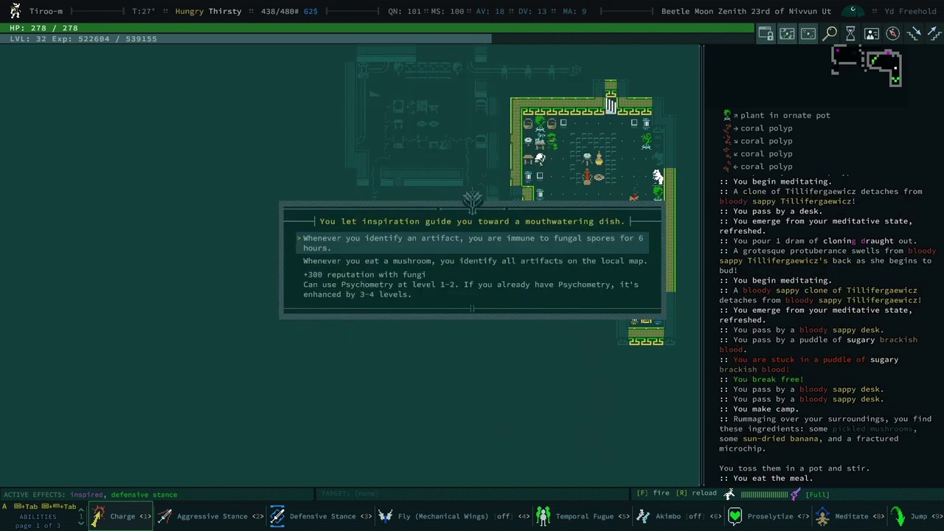
{"action": "key", "text": "space"}
{"action": "key", "text": "space"}
{"action": "key", "text": "space"}
{"action": "type", "text": "i"}
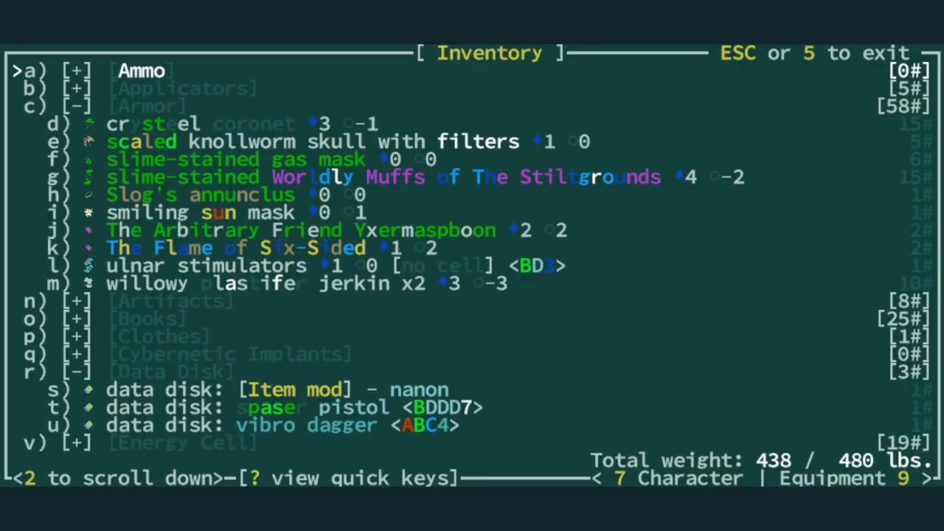
{"action": "type", "text": "hoar"}
- Try eating the freeze-dried hoarshrooms
{"action": "key", "text": "Return"}
{"action": "key", "text": "Down"}
{"action": "key", "text": "space"}
{"action": "key", "text": "e"}
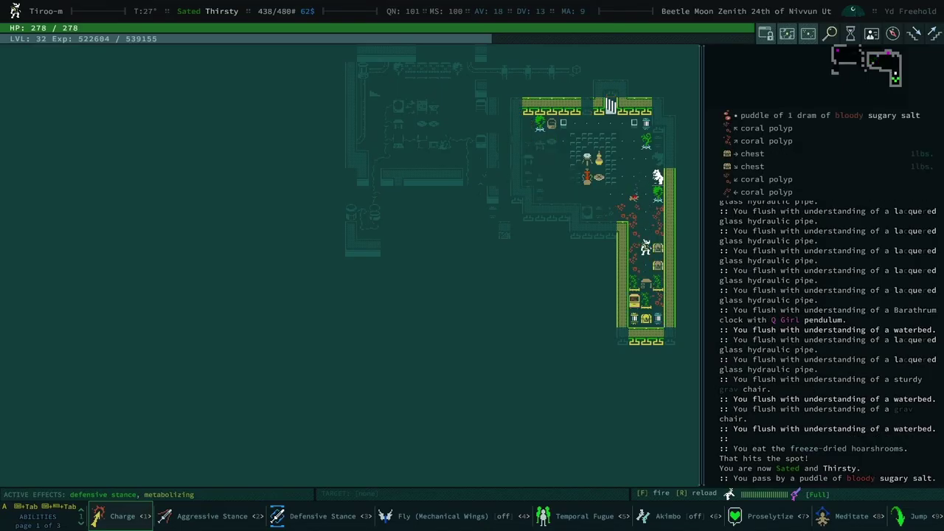
- Reopen trade and inspect Tillifergaewicz's wooly anti-gravity boots
{"action": "key", "text": "space"}
{"action": "key", "text": "Down"}
{"action": "key", "text": "Down"}
{"action": "key", "text": "Down"}
{"action": "key", "text": "Down"}
{"action": "key", "text": "Down"}
{"action": "key", "text": "Down"}
{"action": "key", "text": "Down"}
{"action": "key", "text": "Down"}
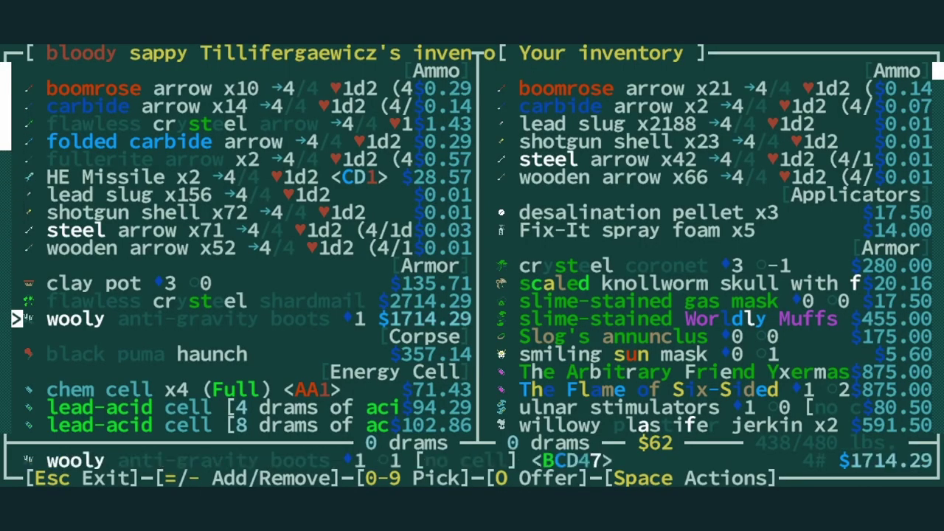
{"action": "key", "text": "space"}
{"action": "key", "text": "Down"}
{"action": "key", "text": "Down"}
{"action": "key", "text": "Down"}
{"action": "key", "text": "Down"}
{"action": "key", "text": "Down"}
{"action": "key", "text": "Up"}
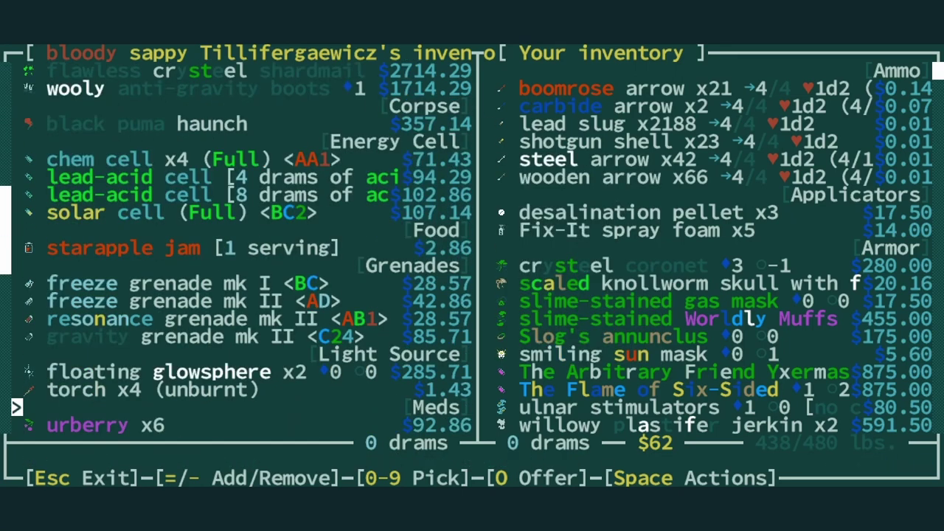
{"action": "key", "text": "Down"}
{"action": "key", "text": "Down"}
{"action": "key", "text": "Down"}
{"action": "key", "text": "Down"}
{"action": "key", "text": "Down"}
{"action": "key", "text": "Down"}
{"action": "key", "text": "Down"}
{"action": "key", "text": "Down"}
{"action": "key", "text": "Down"}
{"action": "key", "text": "Down"}
{"action": "key", "text": "Down"}
{"action": "key", "text": "Down"}
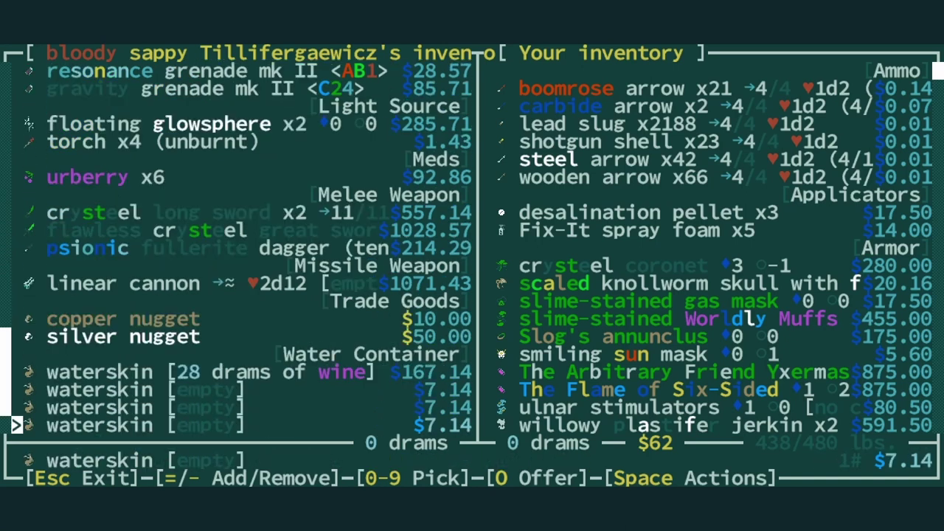
- Inspect the linear cannon, then leave the trade and end the conversation
{"action": "key", "text": "Up"}
{"action": "key", "text": "Up"}
{"action": "key", "text": "Up"}
{"action": "key", "text": "Up"}
{"action": "key", "text": "Up"}
{"action": "key", "text": "space"}
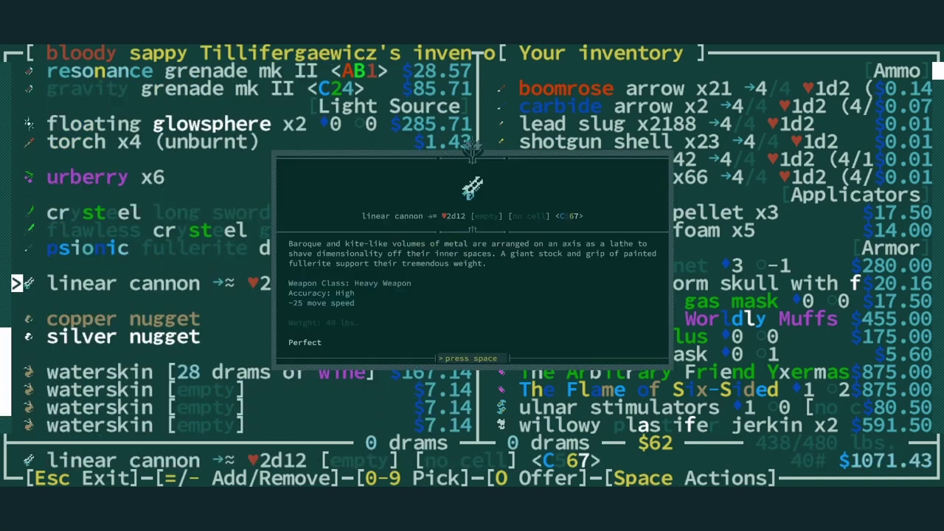
{"action": "key", "text": "space"}
{"action": "key", "text": "Down"}
{"action": "key", "text": "Down"}
{"action": "key", "text": "Down"}
{"action": "key", "text": "Down"}
{"action": "key", "text": "Down"}
{"action": "key", "text": "Down"}
{"action": "key", "text": "Escape"}
{"action": "key", "text": "Escape"}
{"action": "key", "text": "KP_4"}
{"action": "key", "text": "KP_4"}
- Climb the stairs up and eat the freeze-dried hoarshrooms found with a 'food' filter
{"action": "key", "text": "less"}
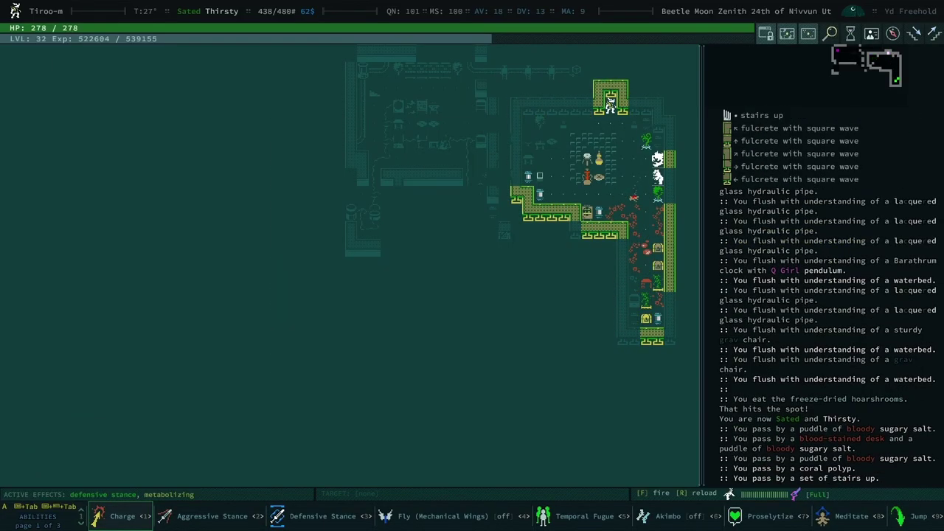
{"action": "key", "text": "less"}
{"action": "key", "text": "i"}
{"action": "key", "text": "ctrl+f"}
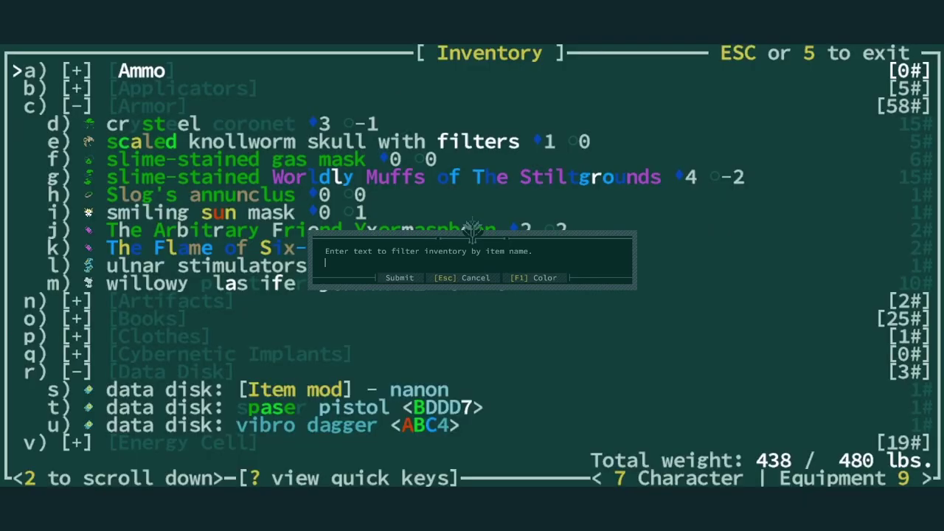
{"action": "type", "text": "food"}
{"action": "key", "text": "Return"}
{"action": "key", "text": "b"}
{"action": "key", "text": "e"}
{"action": "key", "text": "Escape"}
- Travel to the ichor merchant and browse its bottled liquids and copper nugget
{"action": "key", "text": "BackSpace"}
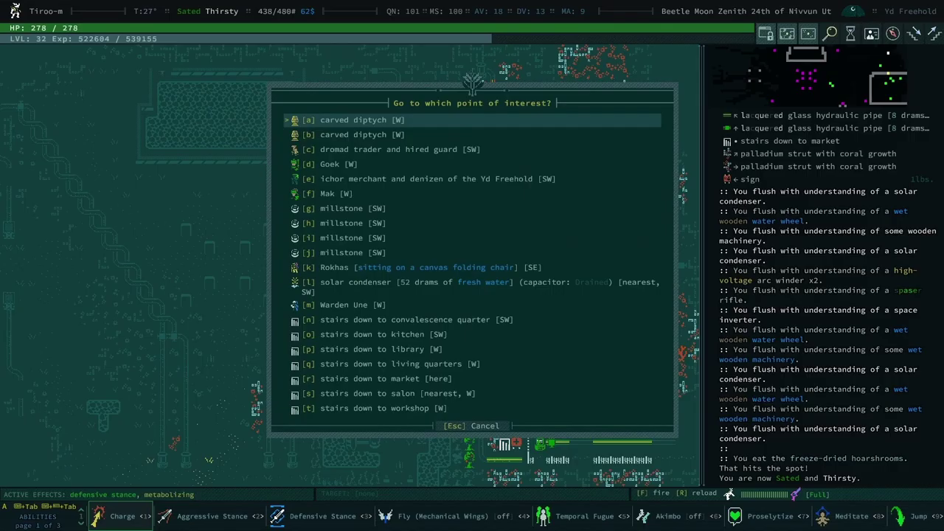
{"action": "key", "text": "c"}
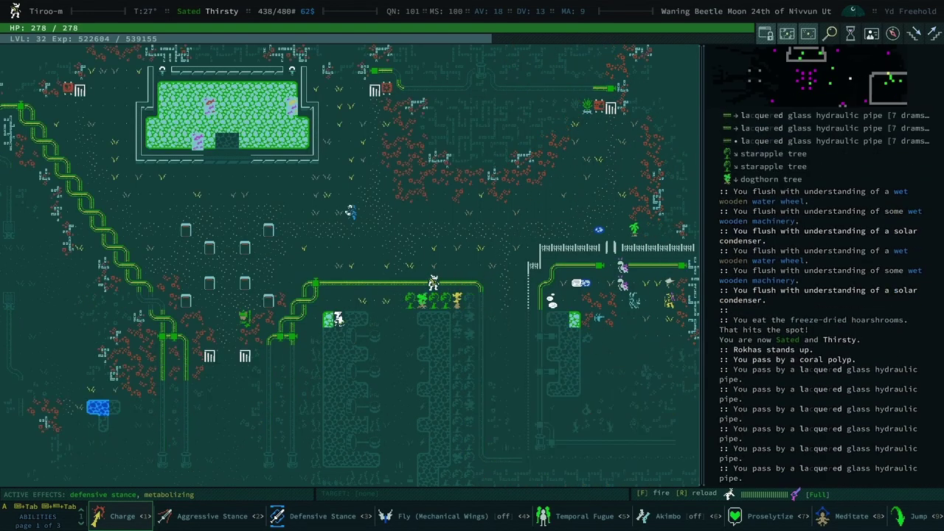
{"action": "key", "text": "space"}
{"action": "key", "text": "Right"}
{"action": "key", "text": "t"}
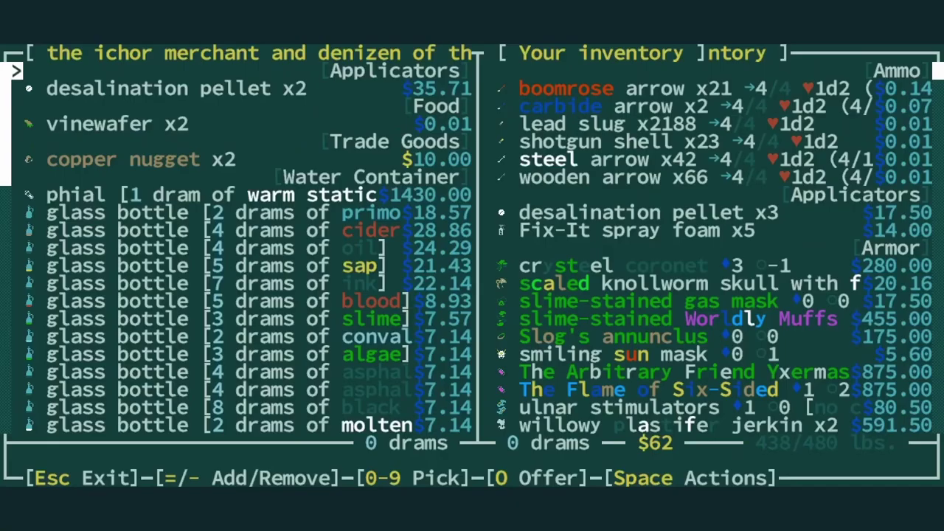
{"action": "key", "text": "Down"}
{"action": "key", "text": "Down"}
{"action": "key", "text": "Down"}
{"action": "key", "text": "Down"}
{"action": "key", "text": "Down"}
{"action": "key", "text": "Down"}
{"action": "key", "text": "Down"}
{"action": "key", "text": "Down"}
{"action": "key", "text": "Down"}
{"action": "key", "text": "Down"}
{"action": "key", "text": "Down"}
{"action": "key", "text": "Down"}
{"action": "key", "text": "Down"}
{"action": "key", "text": "Down"}
{"action": "key", "text": "Down"}
{"action": "key", "text": "Up"}
{"action": "key", "text": "Up"}
{"action": "key", "text": "Up"}
{"action": "key", "text": "Up"}
{"action": "key", "text": "Up"}
{"action": "key", "text": "Up"}
{"action": "key", "text": "Up"}
{"action": "key", "text": "Up"}
{"action": "key", "text": "Up"}
{"action": "key", "text": "Up"}
{"action": "key", "text": "Up"}
{"action": "key", "text": "Up"}
{"action": "key", "text": "Up"}
{"action": "key", "text": "Down"}
{"action": "key", "text": "Escape"}
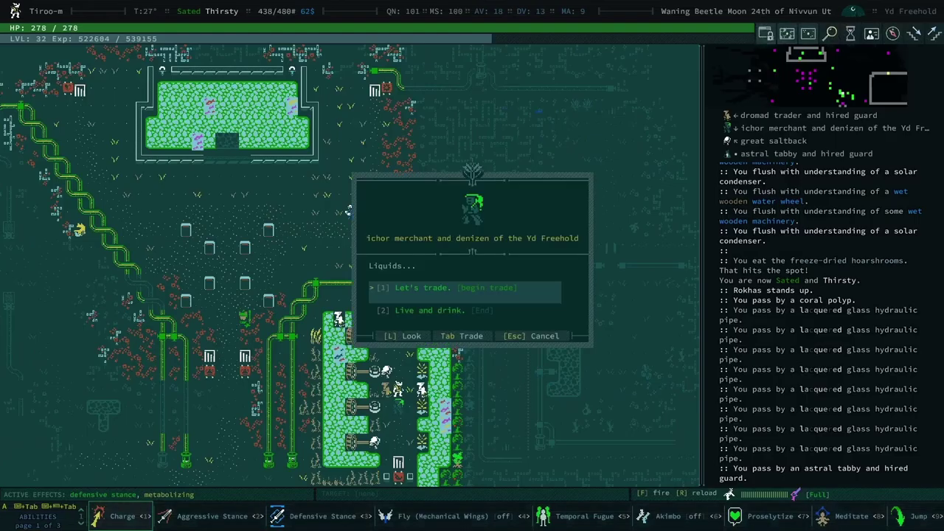
{"action": "key", "text": "Escape"}
- Travel to the stairs down to the library via points of interest
{"action": "key", "text": "BackSpace"}
{"action": "key", "text": "Down"}
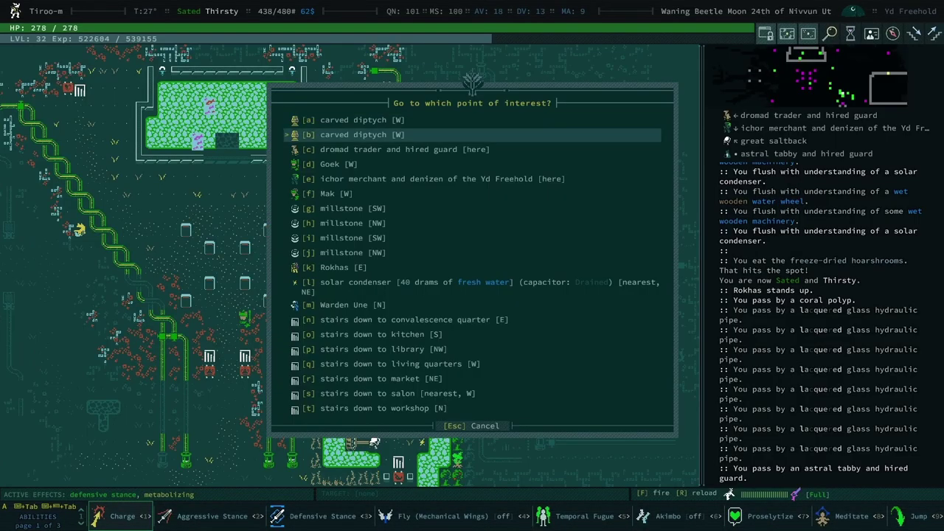
{"action": "key", "text": "Down"}
{"action": "key", "text": "Down"}
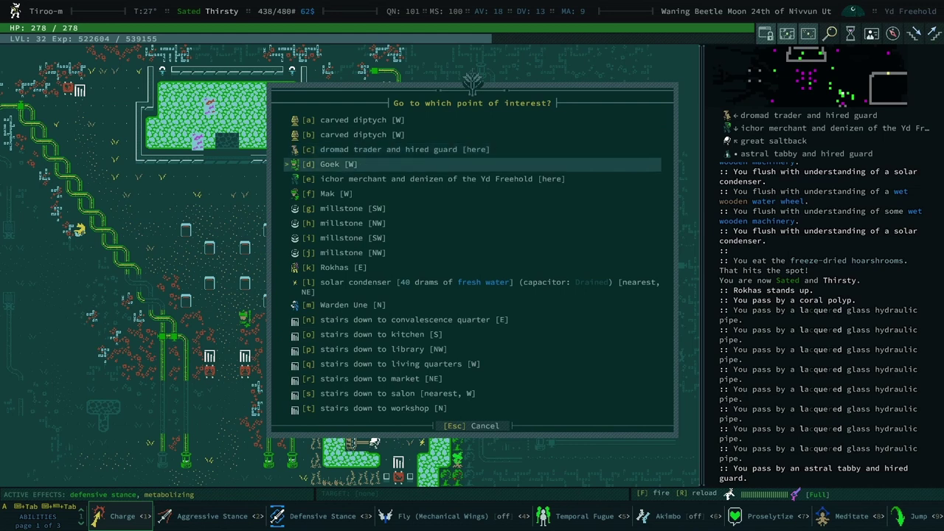
{"action": "key", "text": "Down"}
{"action": "key", "text": "Down"}
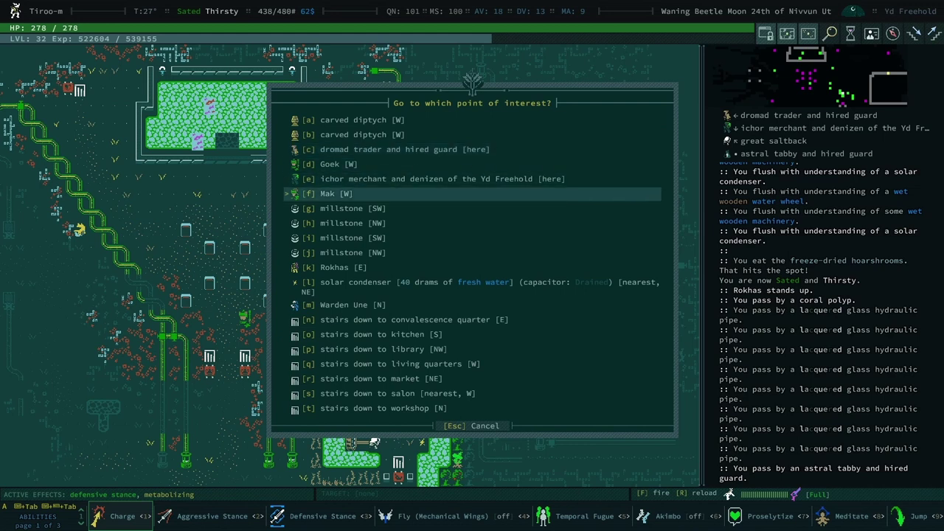
{"action": "key", "text": "Page_Down"}
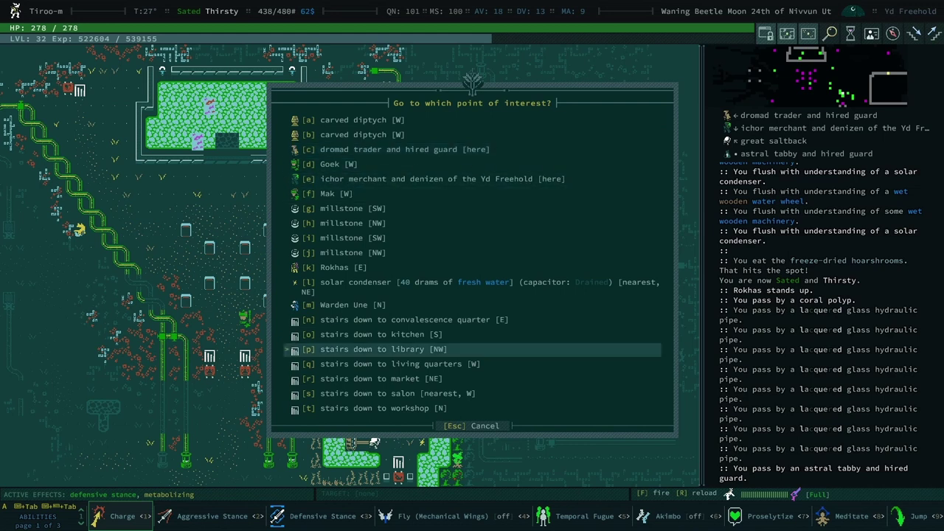
{"action": "key", "text": "Return"}
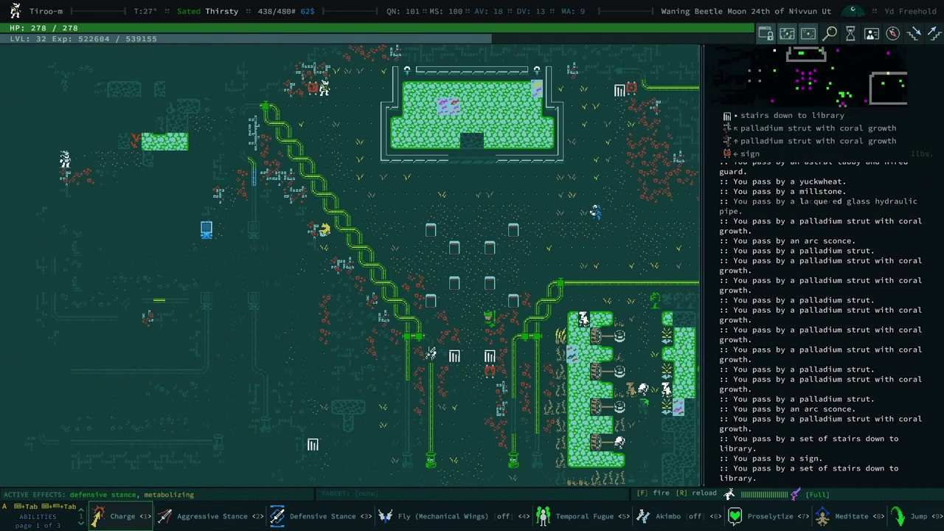
- Descend into the library, dismiss the caravan notice, and travel to the dromad trader
{"action": "key", "text": "space"}
{"action": "key", "text": "KP_0"}
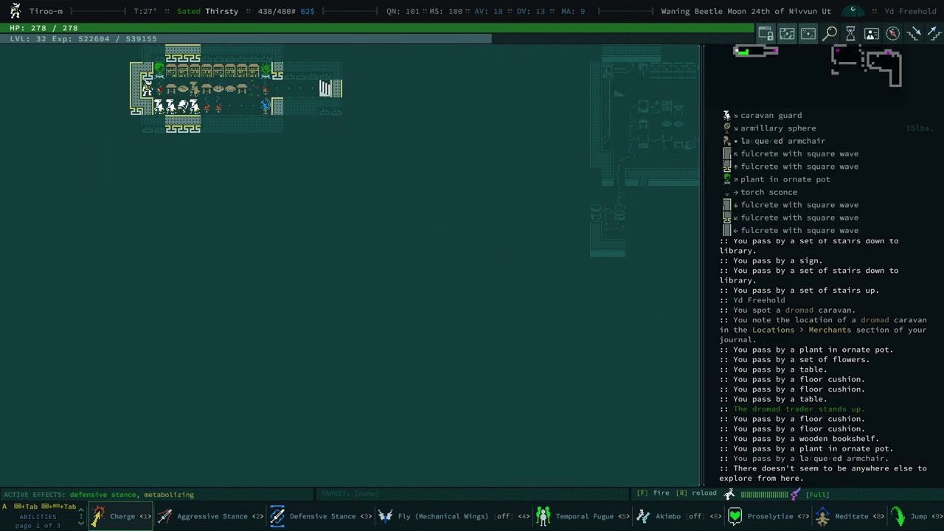
{"action": "key", "text": "space"}
{"action": "key", "text": "BackSpace"}
{"action": "key", "text": "Down"}
{"action": "key", "text": "Down"}
{"action": "key", "text": "Return"}
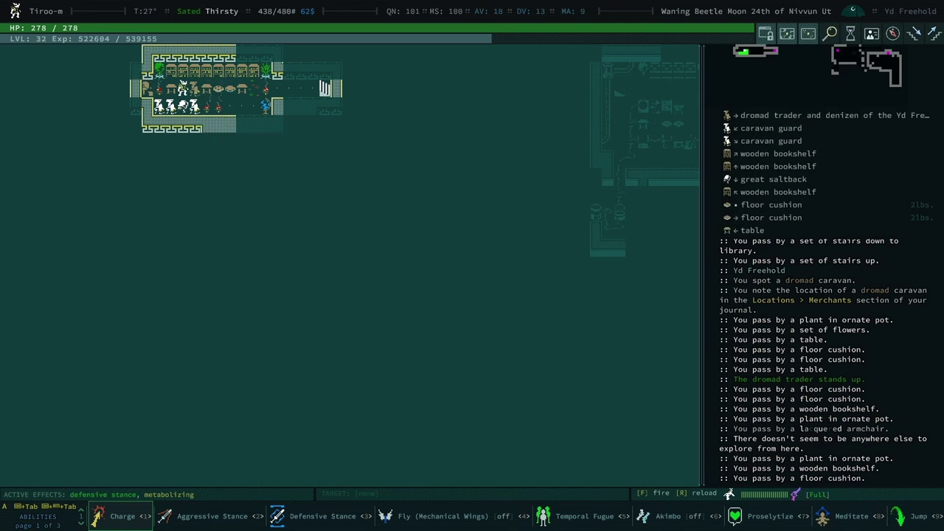
- Trade with the dromad and check the crysteel dagger's price
{"action": "key", "text": "space"}
{"action": "key", "text": "KP_4"}
{"action": "key", "text": "Down"}
{"action": "key", "text": "Down"}
{"action": "key", "text": "Down"}
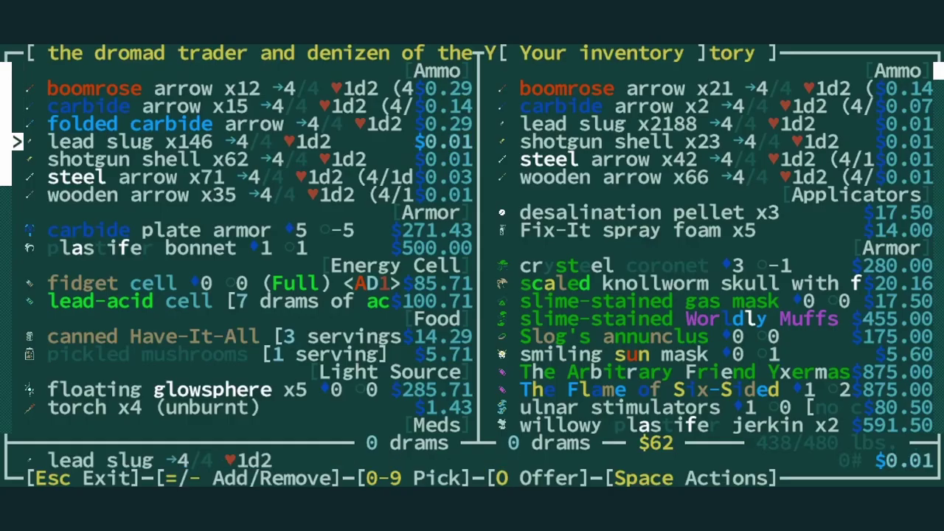
{"action": "key", "text": "Down"}
{"action": "key", "text": "Down"}
{"action": "key", "text": "Down"}
{"action": "key", "text": "Down"}
{"action": "key", "text": "Down"}
{"action": "key", "text": "Down"}
{"action": "key", "text": "Down"}
{"action": "key", "text": "Down"}
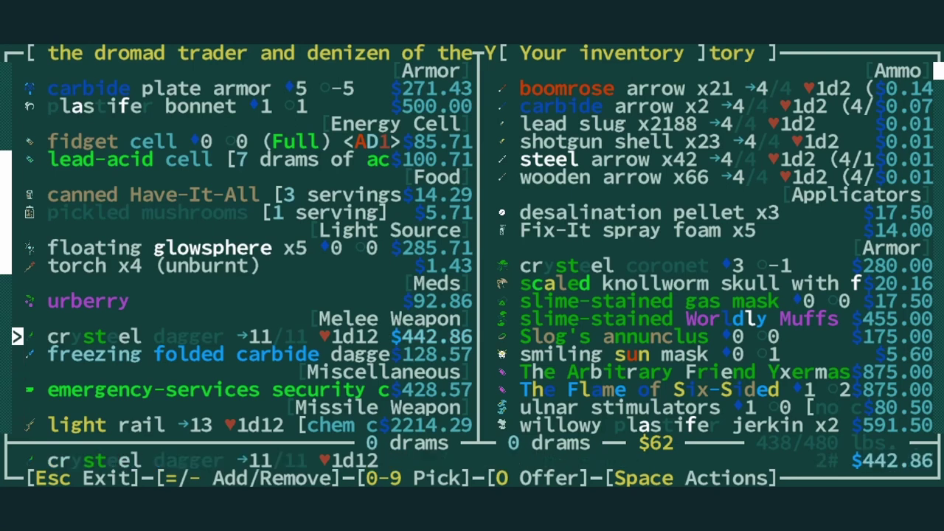
{"action": "key", "text": "Down"}
{"action": "key", "text": "Down"}
{"action": "key", "text": "Down"}
{"action": "key", "text": "Up"}
{"action": "key", "text": "Up"}
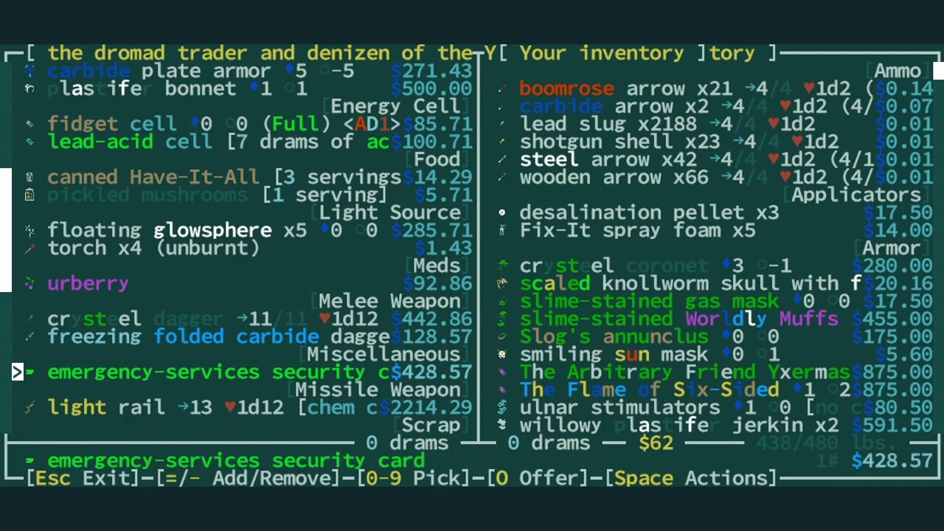
{"action": "key", "text": "Up"}
{"action": "key", "text": "Up"}
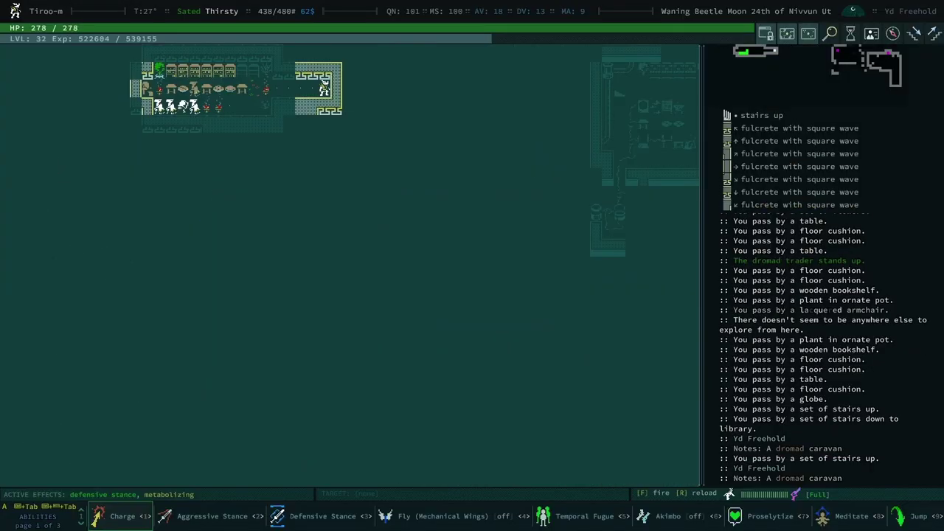
- Climb to the surface and travel to the stairs down to the kitchen
{"action": "key", "text": "shift+comma"}
{"action": "key", "text": "BackSpace"}
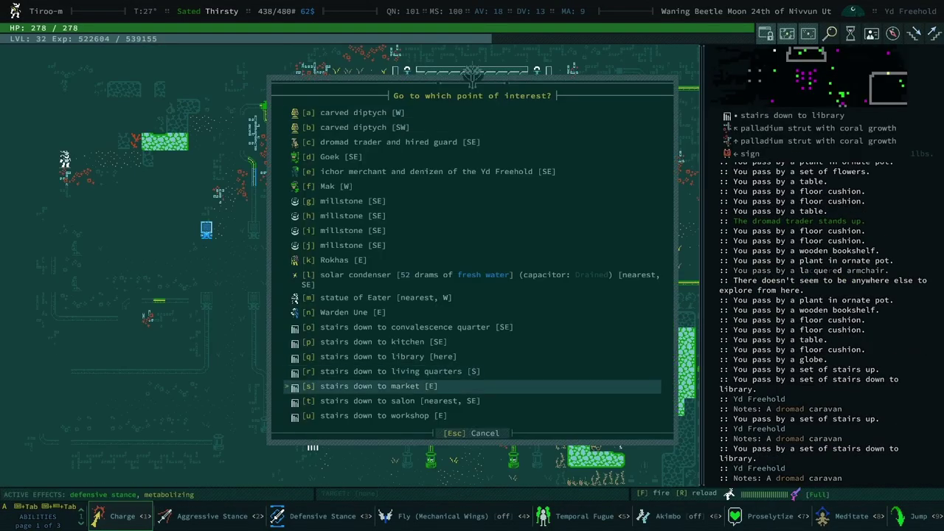
{"action": "key", "text": "Down"}
{"action": "key", "text": "Down"}
{"action": "key", "text": "Up"}
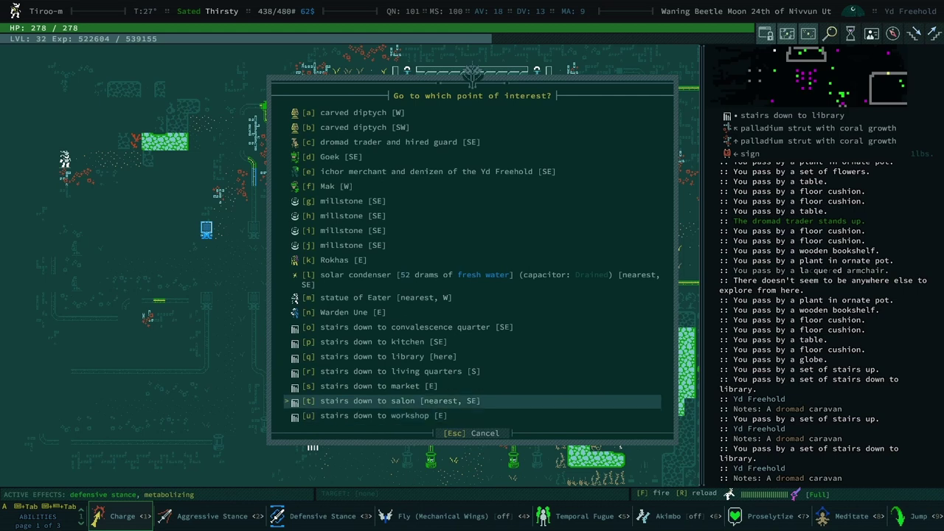
{"action": "key", "text": "Up"}
{"action": "key", "text": "Up"}
{"action": "key", "text": "Up"}
{"action": "key", "text": "Return"}
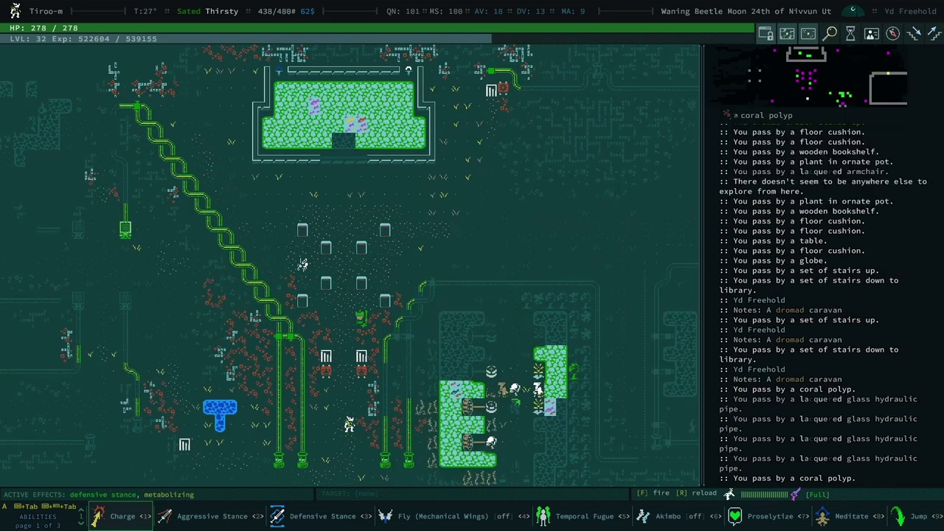
- Descend to the kitchen and browse the clay oven's cooking options without cooking
{"action": "key", "text": "ctrl+space"}
{"action": "key", "text": "Up"}
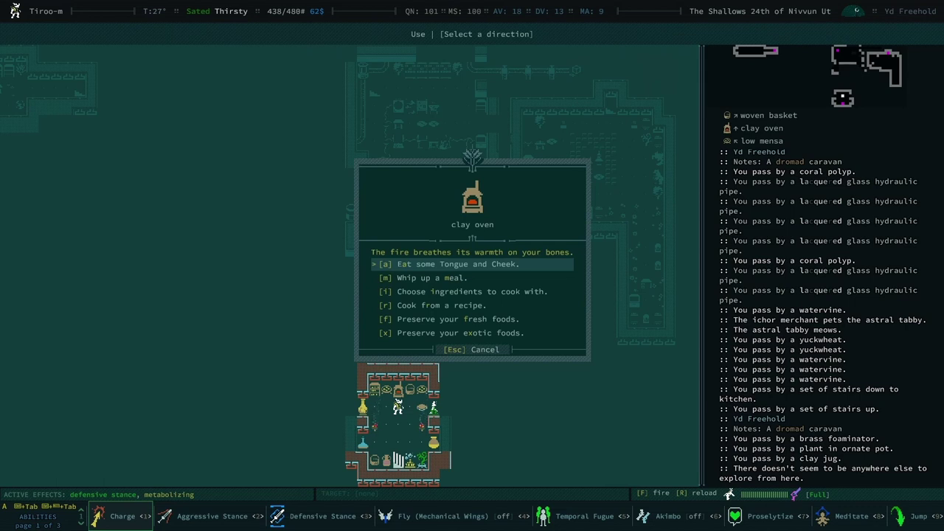
{"action": "key", "text": "Down"}
{"action": "key", "text": "Down"}
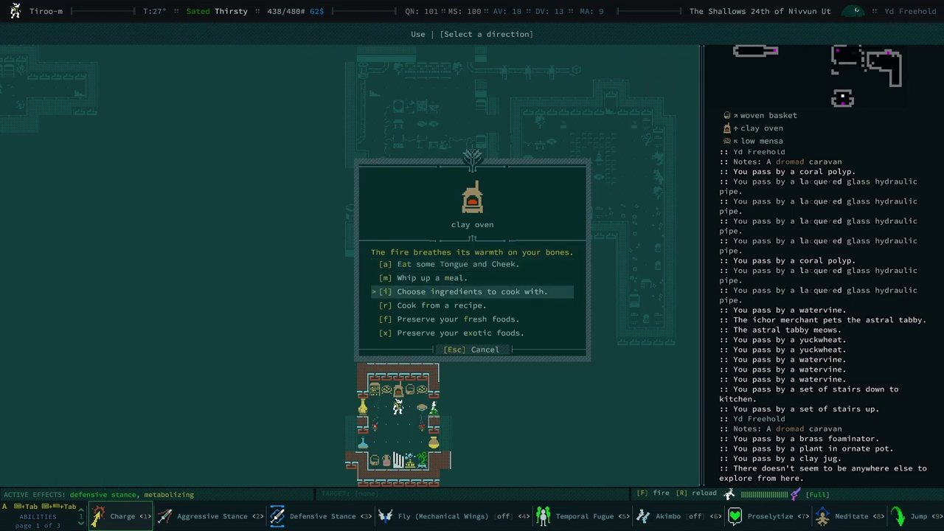
{"action": "key", "text": "Escape"}
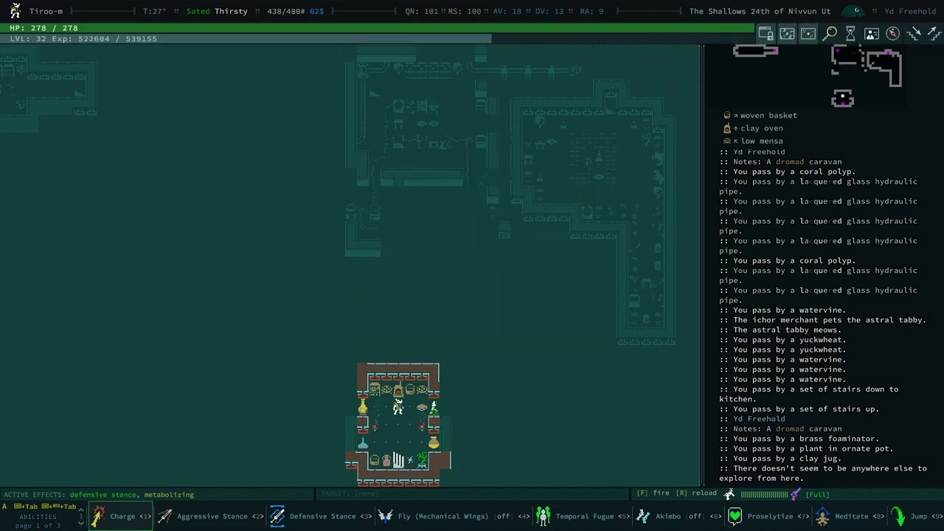
{"action": "key", "text": "BackSpace"}
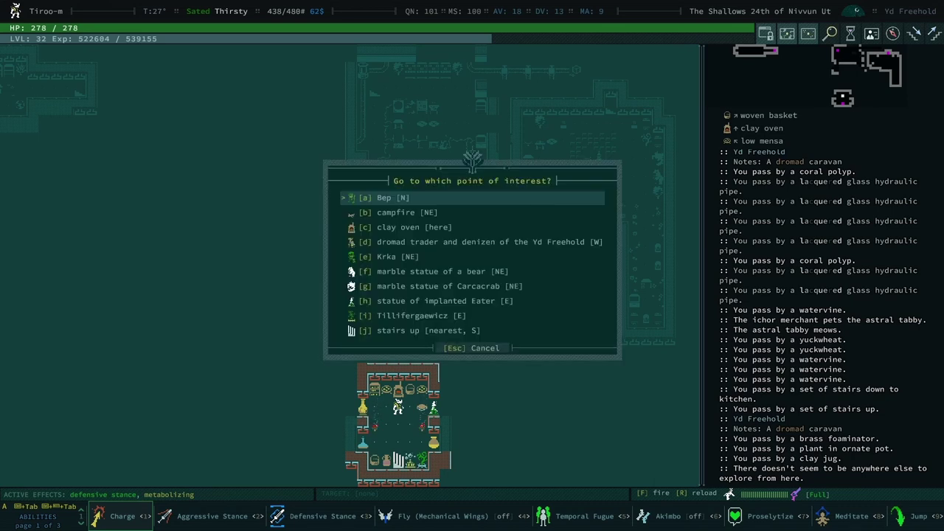
- Travel toward the first trader, climbing up and crossing several zones near the pools
{"action": "key", "text": "Down"}
{"action": "key", "text": "Down"}
{"action": "key", "text": "Down"}
{"action": "key", "text": "Down"}
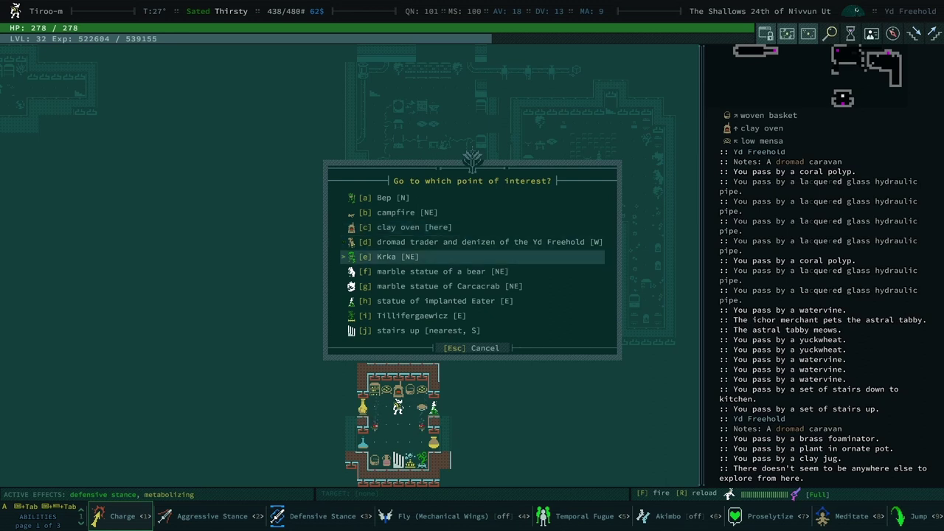
{"action": "key", "text": "Down"}
{"action": "key", "text": "Down"}
{"action": "key", "text": "Down"}
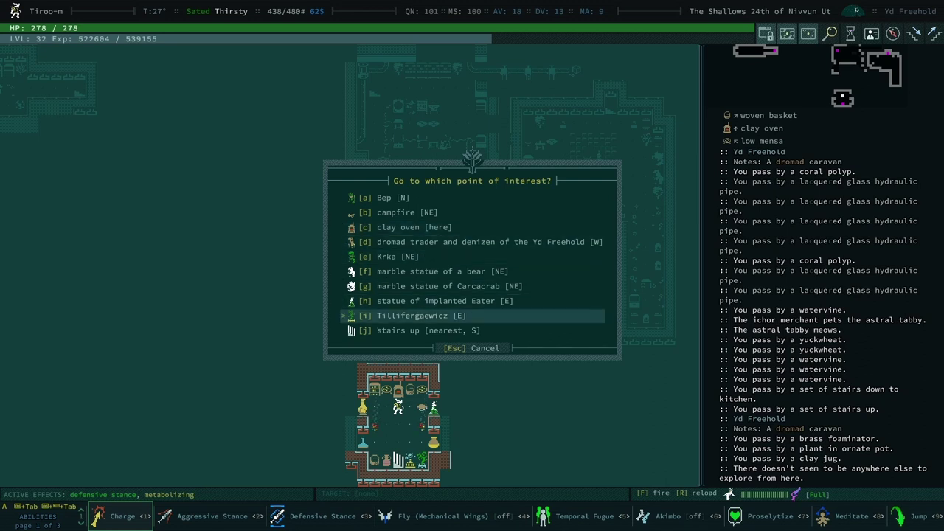
{"action": "key", "text": "Return"}
{"action": "key", "text": "shift+comma"}
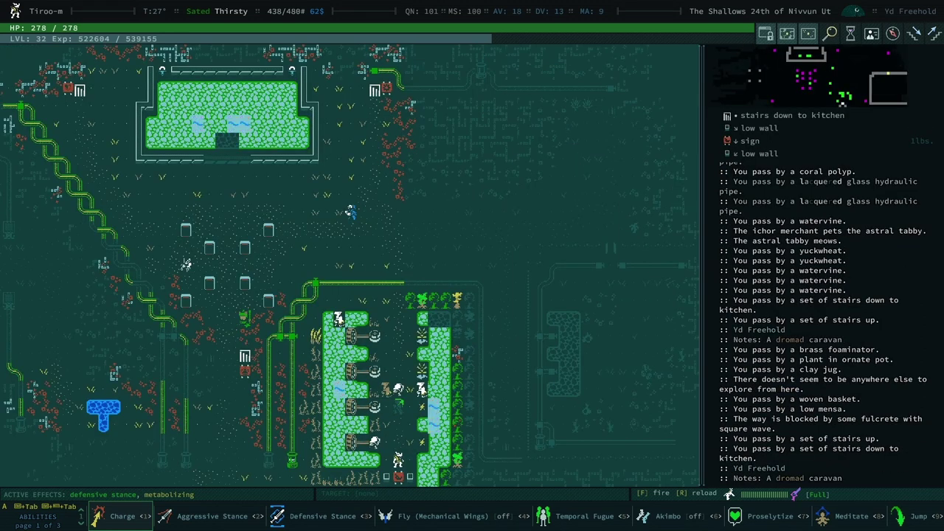
{"action": "key", "text": "BackSpace"}
{"action": "key", "text": "Return"}
{"action": "key", "text": "Return"}
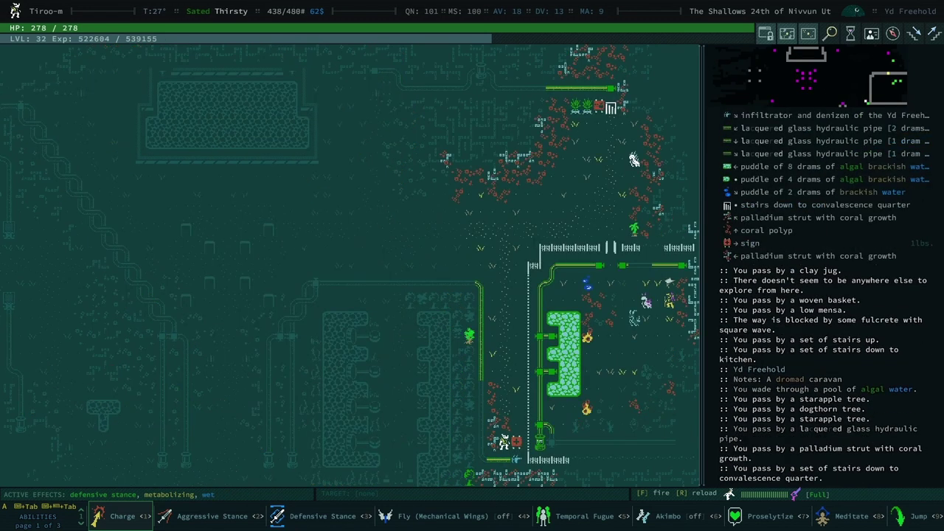
{"action": "key", "text": "Return"}
{"action": "key", "text": "Return"}
- Auto-explore the level and try the medical locker, declining since it isn't owned
{"action": "key", "text": "0"}
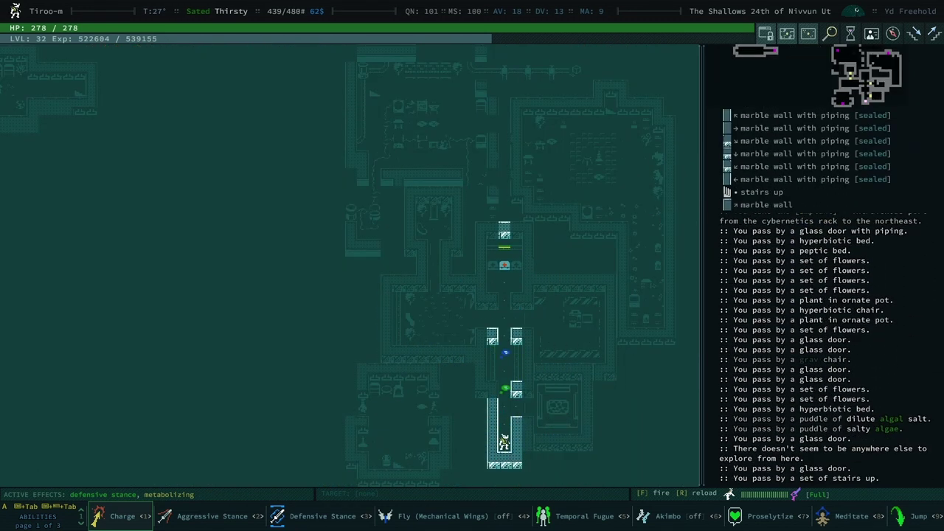
{"action": "key", "text": "shift+period"}
{"action": "key", "text": "shift+period"}
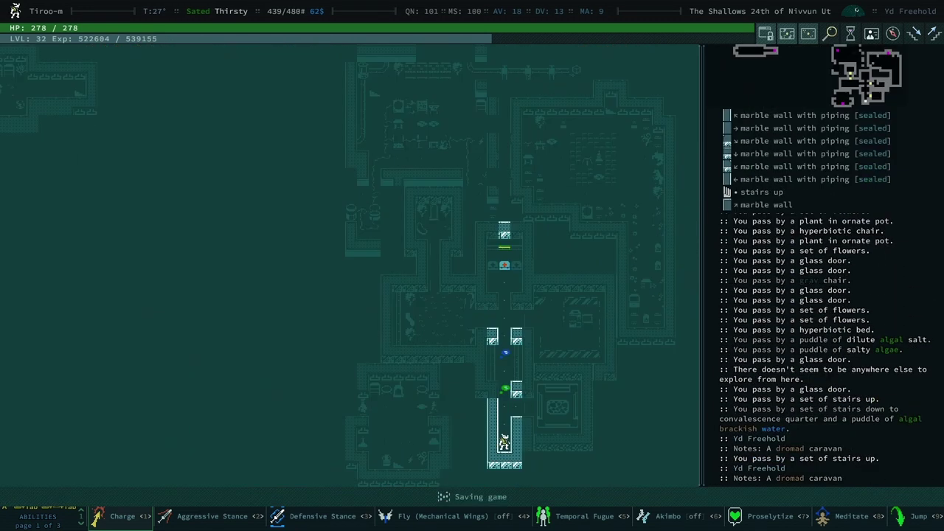
{"action": "key", "text": "Up"}
{"action": "key", "text": "Up"}
{"action": "key", "text": "Up"}
{"action": "key", "text": "Up"}
{"action": "key", "text": "Up"}
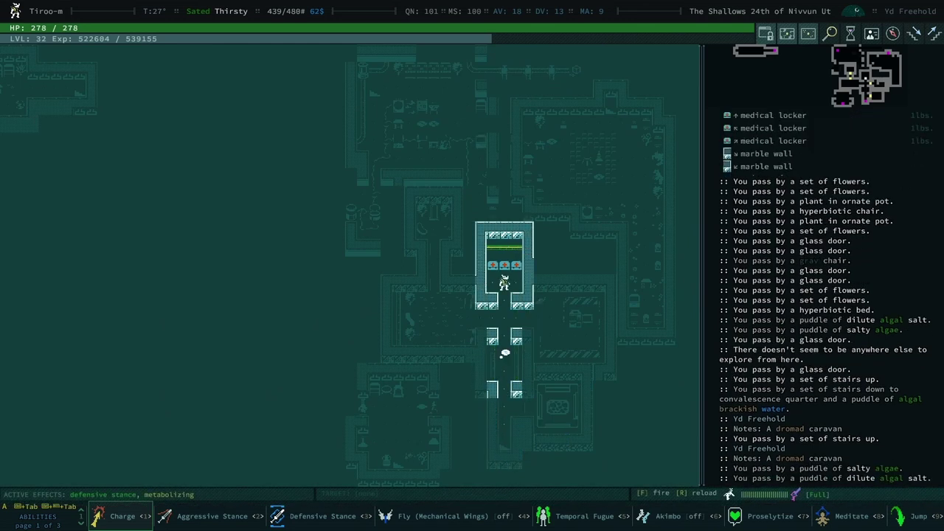
{"action": "key", "text": "space"}
{"action": "key", "text": "Escape"}
{"action": "key", "text": "Down"}
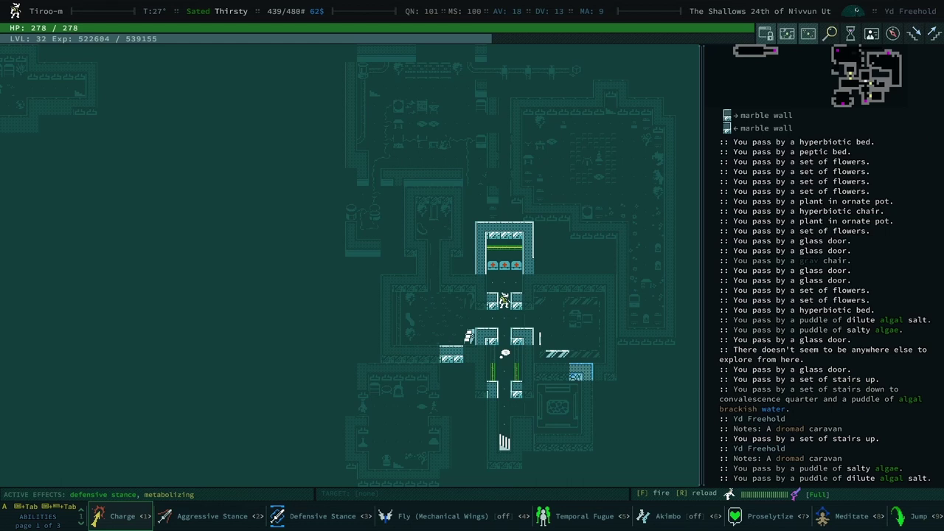
{"action": "key", "text": "Down"}
{"action": "key", "text": "Down"}
{"action": "key", "text": "Down"}
{"action": "key", "text": "Down"}
{"action": "key", "text": "Down"}
{"action": "key", "text": "Down"}
{"action": "key", "text": "Down"}
{"action": "key", "text": "Down"}
- Climb the stairs up and travel to the stairs down to the market
{"action": "key", "text": "less"}
{"action": "key", "text": "BackSpace"}
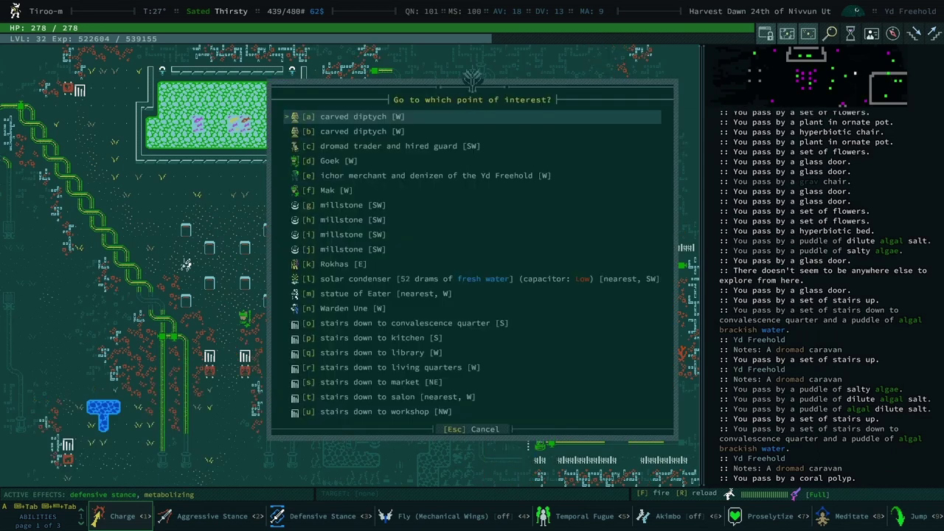
{"action": "key", "text": "Down"}
{"action": "key", "text": "Down"}
{"action": "key", "text": "Down"}
{"action": "key", "text": "Down"}
{"action": "key", "text": "Down"}
{"action": "key", "text": "Down"}
{"action": "key", "text": "Down"}
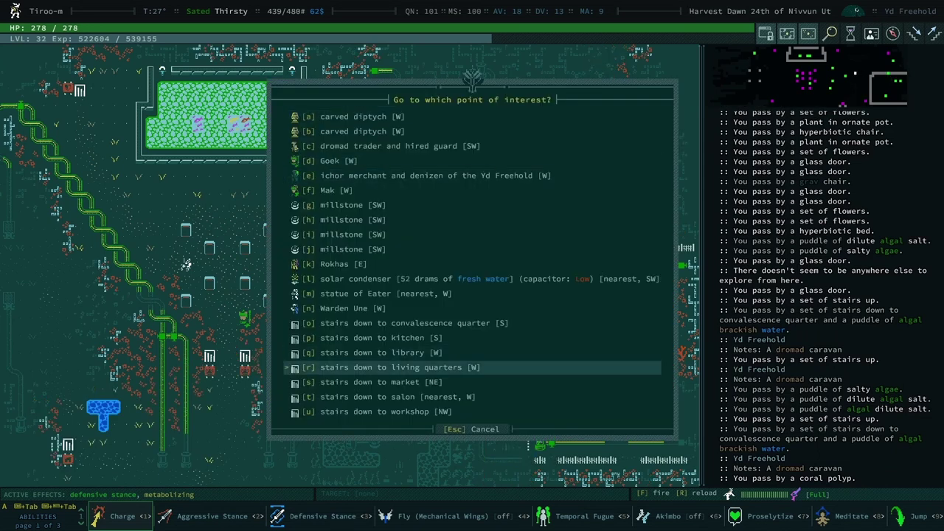
{"action": "key", "text": "Down"}
{"action": "key", "text": "Return"}
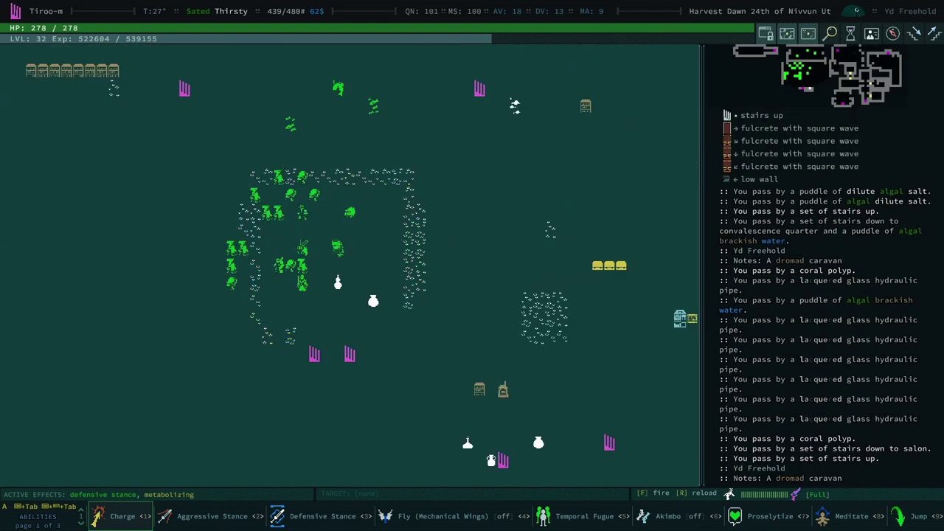
- Examine the starmchair, Geeub the frog, and the dromad trader
{"action": "key", "text": "l"}
{"action": "key", "text": "Up"}
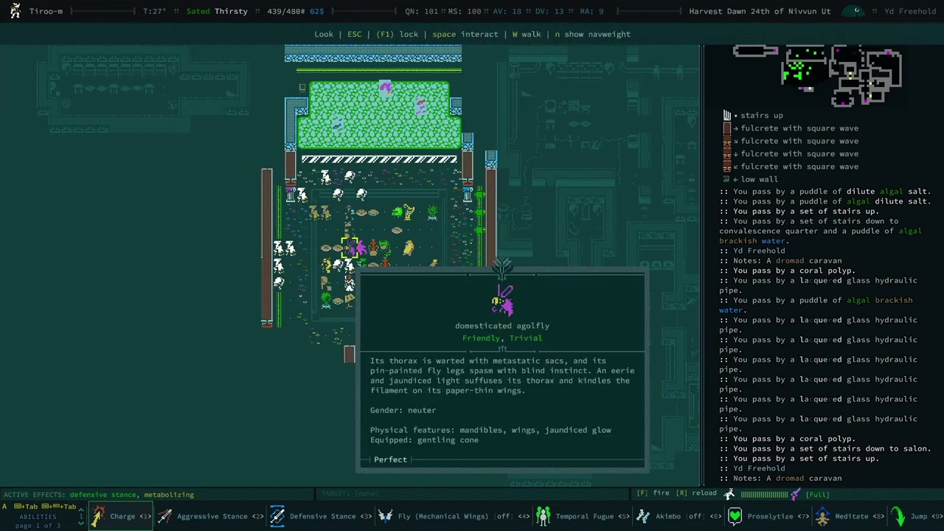
{"action": "key", "text": "Up"}
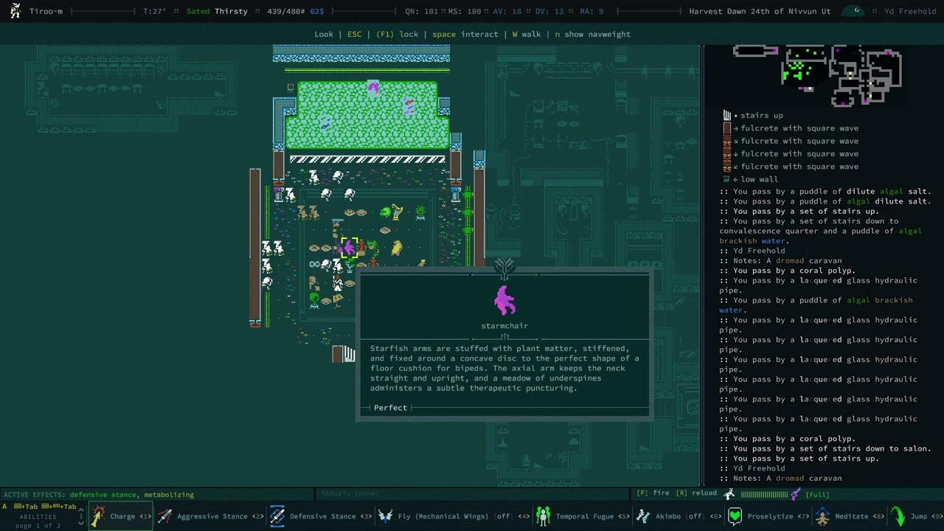
{"action": "key", "text": "Right"}
{"action": "key", "text": "Right"}
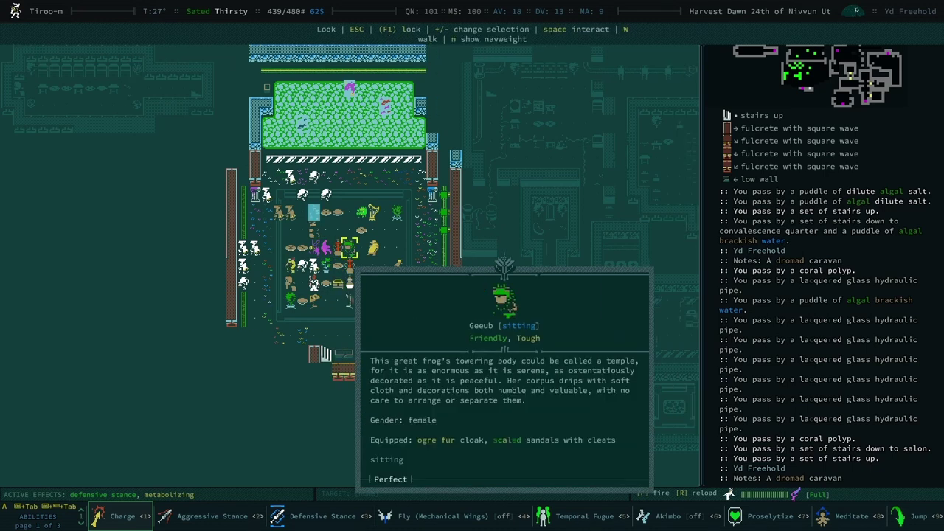
{"action": "key", "text": "Right"}
{"action": "key", "text": "Escape"}
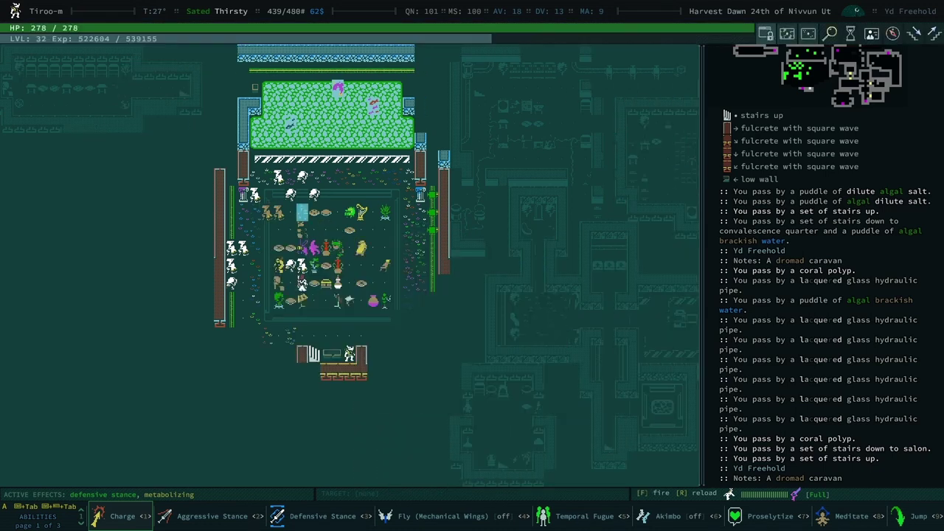
{"action": "key", "text": "Down"}
- Walk over to the dromad trader and start talking to it
{"action": "key", "text": "Down"}
{"action": "key", "text": "Left"}
{"action": "key", "text": "Left"}
{"action": "key", "text": "Left"}
{"action": "key", "text": "space"}
{"action": "key", "text": "Up"}
- Browse the dromad's wares and mark the flawless crysteel dagger to buy
{"action": "key", "text": "1"}
{"action": "key", "text": "Down"}
{"action": "key", "text": "Down"}
{"action": "key", "text": "Down"}
{"action": "key", "text": "Down"}
{"action": "key", "text": "Down"}
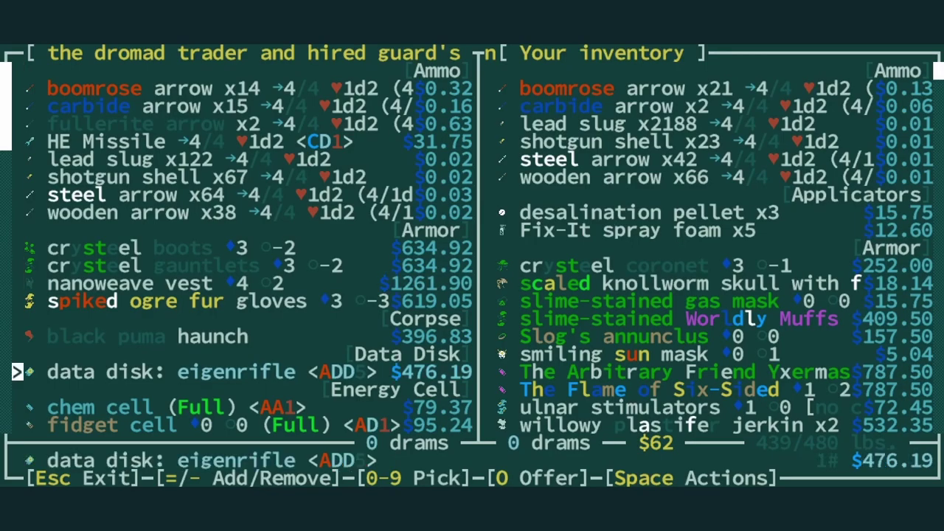
{"action": "key", "text": "Down"}
{"action": "key", "text": "Down"}
{"action": "key", "text": "Down"}
{"action": "key", "text": "Page_Down"}
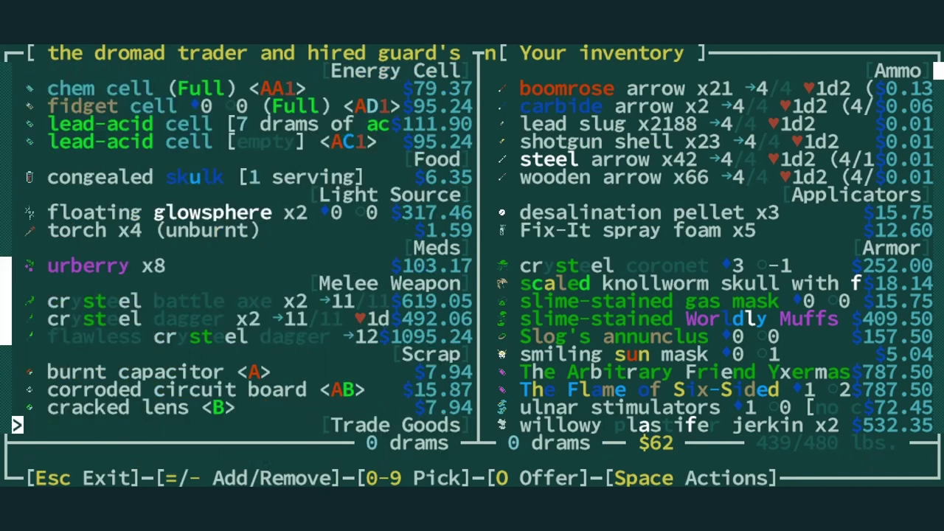
{"action": "key", "text": "Down"}
{"action": "key", "text": "Down"}
{"action": "key", "text": "Down"}
{"action": "key", "text": "Down"}
{"action": "key", "text": "Up"}
{"action": "key", "text": "Up"}
{"action": "key", "text": "Up"}
{"action": "key", "text": "Up"}
{"action": "key", "text": "Up"}
{"action": "key", "text": "Up"}
{"action": "key", "text": "Up"}
{"action": "key", "text": "Up"}
{"action": "key", "text": "Up"}
{"action": "key", "text": "Up"}
{"action": "key", "text": "Up"}
{"action": "key", "text": "Up"}
{"action": "key", "text": "Up"}
{"action": "key", "text": "Up"}
{"action": "key", "text": "Up"}
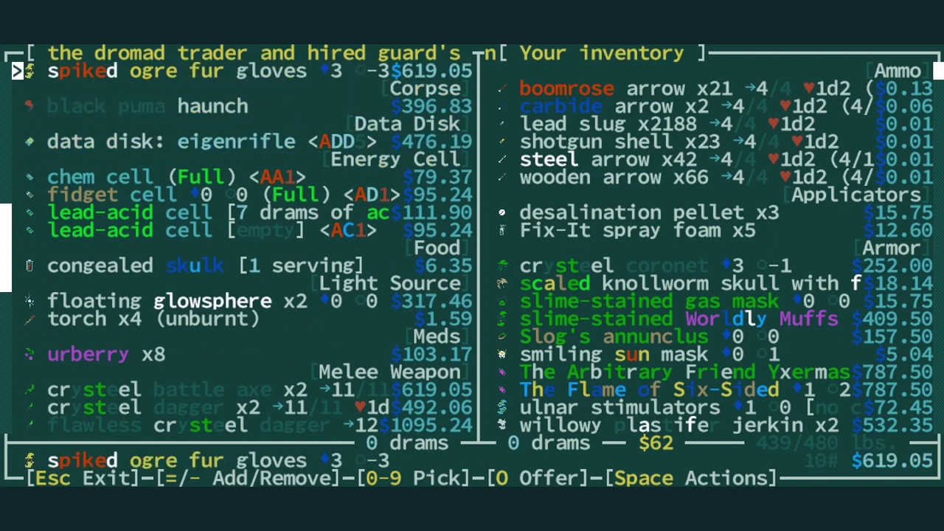
{"action": "key", "text": "Down"}
{"action": "key", "text": "Down"}
{"action": "key", "text": "Down"}
{"action": "key", "text": "Down"}
{"action": "key", "text": "Down"}
{"action": "key", "text": "Down"}
{"action": "key", "text": "Down"}
{"action": "key", "text": "Down"}
{"action": "key", "text": "Down"}
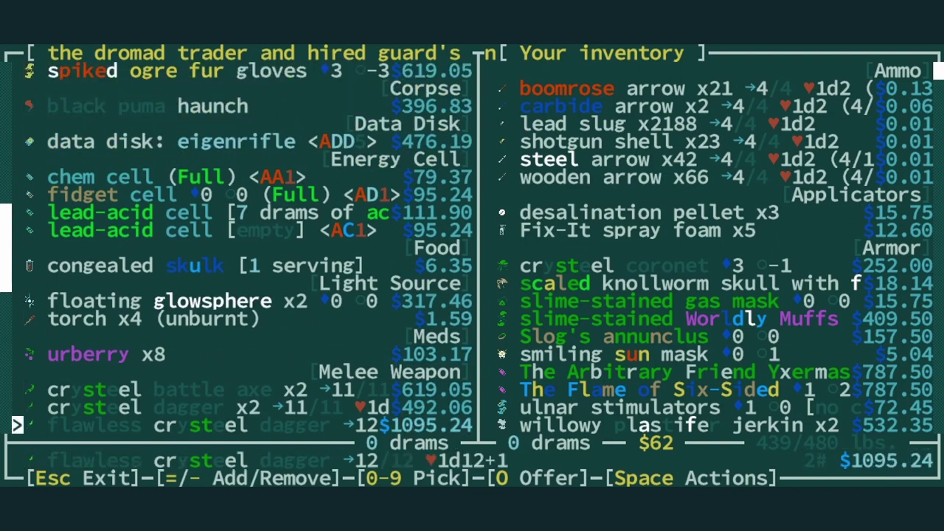
{"action": "key", "text": "plus"}
- Mark two thermoelectric cells from your inventory for sale
{"action": "key", "text": "Right"}
{"action": "key", "text": "Down"}
{"action": "key", "text": "Down"}
{"action": "key", "text": "Down"}
{"action": "key", "text": "Down"}
{"action": "key", "text": "Down"}
{"action": "key", "text": "Down"}
{"action": "key", "text": "Down"}
{"action": "key", "text": "Down"}
{"action": "key", "text": "Down"}
{"action": "key", "text": "Down"}
{"action": "key", "text": "Down"}
{"action": "key", "text": "Down"}
{"action": "key", "text": "Down"}
{"action": "key", "text": "Down"}
{"action": "key", "text": "Down"}
{"action": "key", "text": "Page_Down"}
{"action": "key", "text": "Up"}
{"action": "key", "text": "Up"}
{"action": "key", "text": "Up"}
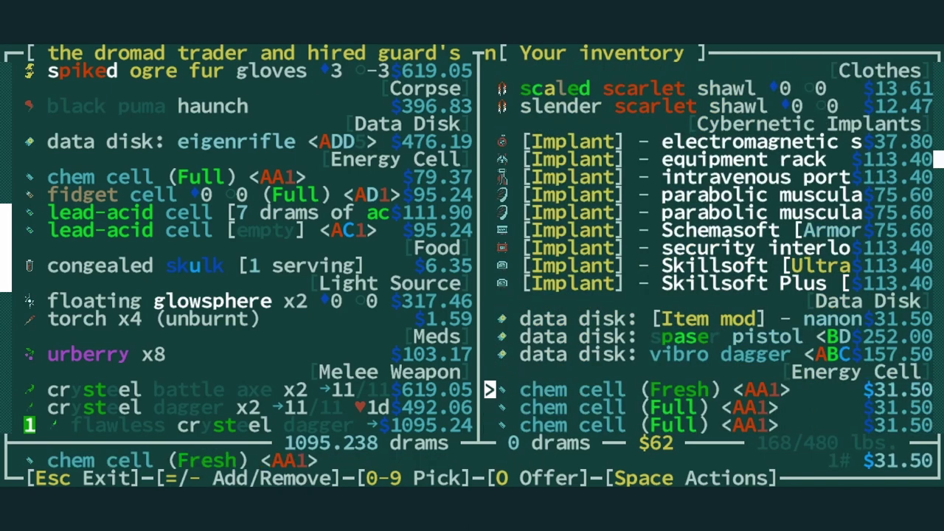
{"action": "key", "text": "Down"}
{"action": "key", "text": "Down"}
{"action": "key", "text": "Down"}
{"action": "key", "text": "Down"}
{"action": "key", "text": "Down"}
{"action": "key", "text": "Down"}
{"action": "key", "text": "Down"}
{"action": "key", "text": "Down"}
{"action": "key", "text": "Down"}
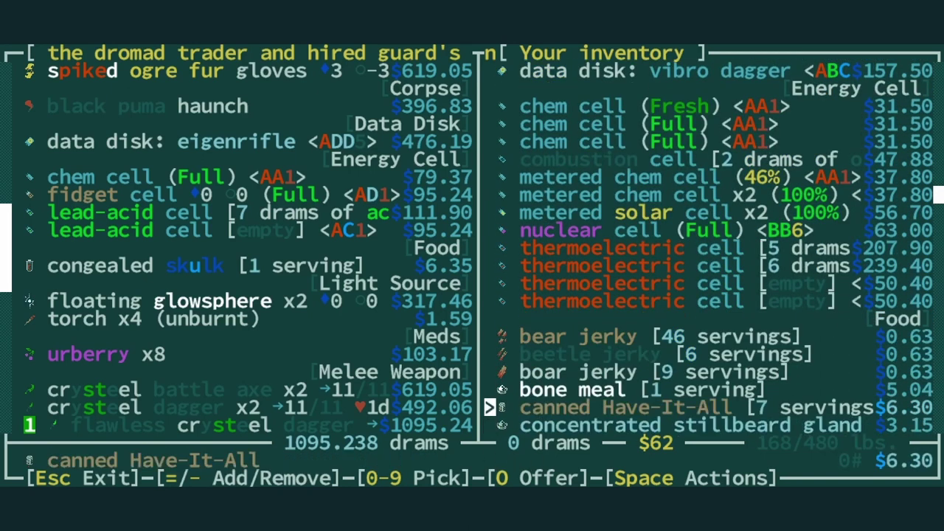
{"action": "key", "text": "Up"}
{"action": "key", "text": "Up"}
{"action": "key", "text": "Up"}
{"action": "key", "text": "Up"}
{"action": "key", "text": "Up"}
{"action": "key", "text": "plus"}
{"action": "key", "text": "Up"}
{"action": "key", "text": "plus"}
{"action": "key", "text": "Down"}
{"action": "key", "text": "Down"}
{"action": "key", "text": "Down"}
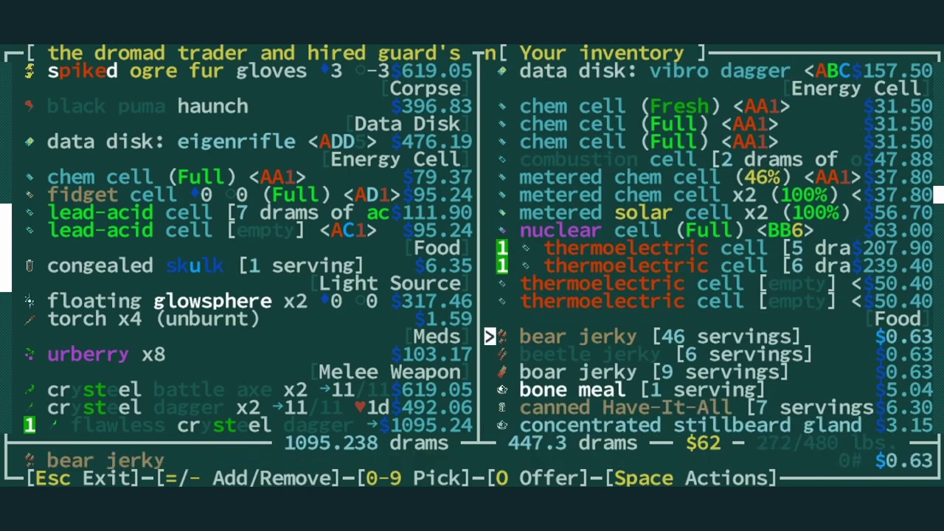
{"action": "key", "text": "Down"}
{"action": "key", "text": "Down"}
{"action": "key", "text": "Down"}
{"action": "key", "text": "Down"}
{"action": "key", "text": "Down"}
{"action": "key", "text": "Down"}
{"action": "key", "text": "Down"}
{"action": "key", "text": "Down"}
{"action": "key", "text": "Down"}
{"action": "key", "text": "Down"}
{"action": "key", "text": "Down"}
{"action": "key", "text": "Down"}
{"action": "key", "text": "Down"}
{"action": "key", "text": "Down"}
{"action": "key", "text": "Down"}
{"action": "key", "text": "Down"}
{"action": "key", "text": "Down"}
{"action": "key", "text": "Down"}
{"action": "key", "text": "Down"}
{"action": "key", "text": "Down"}
{"action": "key", "text": "Down"}
{"action": "key", "text": "Down"}
{"action": "key", "text": "Down"}
{"action": "key", "text": "Down"}
{"action": "key", "text": "Down"}
{"action": "key", "text": "Down"}
{"action": "key", "text": "Down"}
- Read the Colossal Cosh's description and mark it for sale
{"action": "key", "text": "Down"}
{"action": "key", "text": "Down"}
{"action": "key", "text": "Down"}
{"action": "key", "text": "Down"}
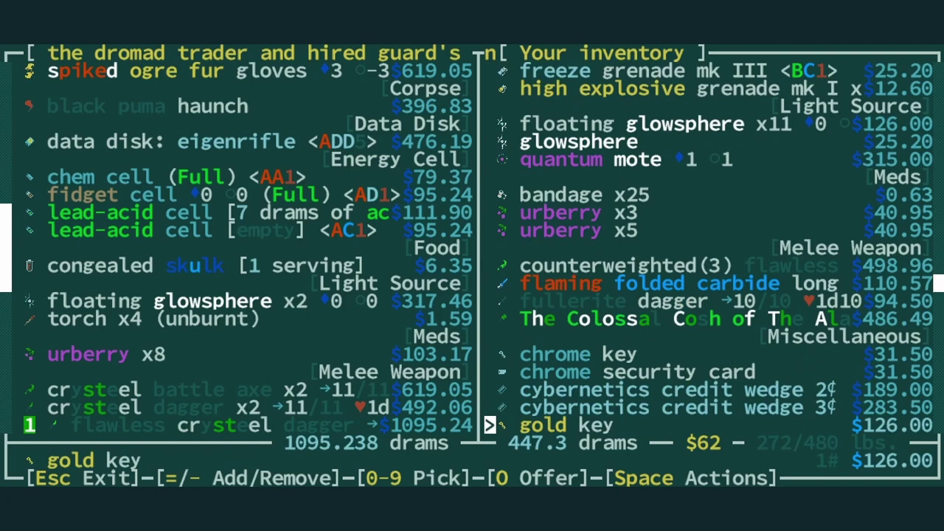
{"action": "key", "text": "Down"}
{"action": "key", "text": "Down"}
{"action": "key", "text": "Up"}
{"action": "key", "text": "Up"}
{"action": "key", "text": "Up"}
{"action": "key", "text": "Up"}
{"action": "key", "text": "Up"}
{"action": "key", "text": "Up"}
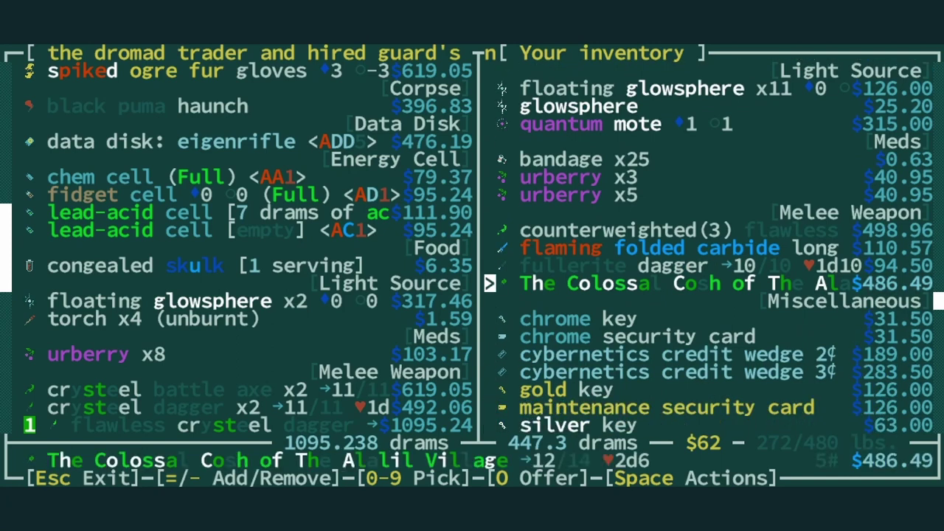
{"action": "key", "text": "space"}
{"action": "key", "text": "Return"}
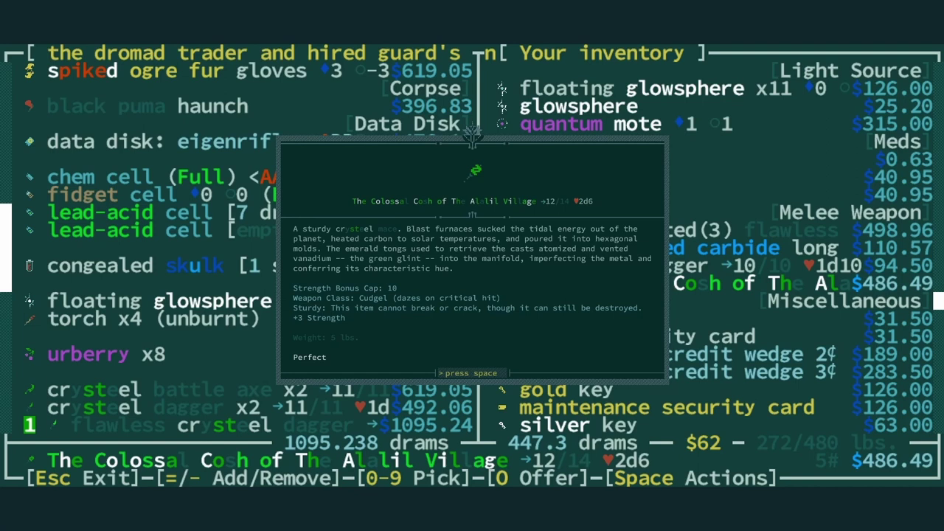
{"action": "key", "text": "space"}
{"action": "key", "text": "Page_Down"}
- Mark the rough jasper gemstone and all three copper nuggets for sale
{"action": "key", "text": "Down"}
{"action": "key", "text": "Down"}
{"action": "key", "text": "Down"}
{"action": "key", "text": "Down"}
{"action": "key", "text": "Down"}
{"action": "key", "text": "Down"}
{"action": "key", "text": "Down"}
{"action": "key", "text": "Down"}
{"action": "key", "text": "Down"}
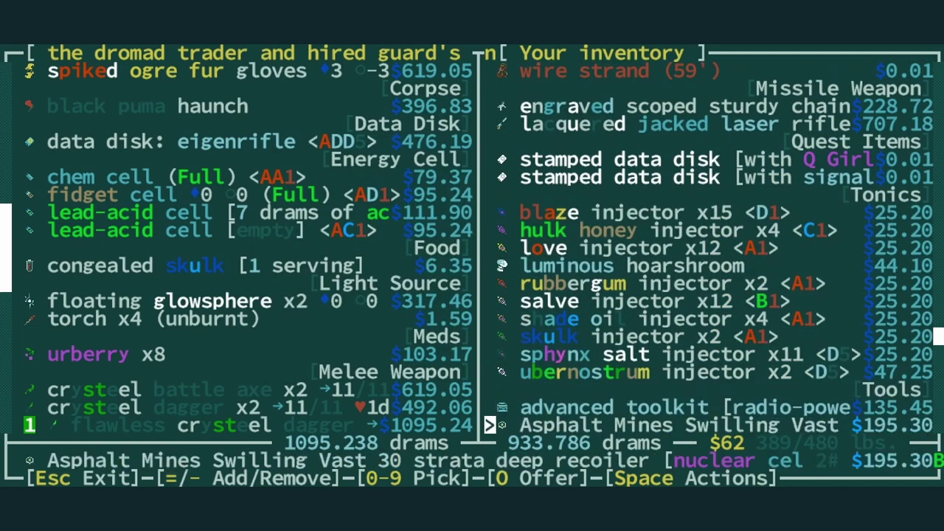
{"action": "key", "text": "Down"}
{"action": "key", "text": "Down"}
{"action": "key", "text": "Down"}
{"action": "key", "text": "Down"}
{"action": "key", "text": "Up"}
{"action": "key", "text": "Up"}
{"action": "key", "text": "Up"}
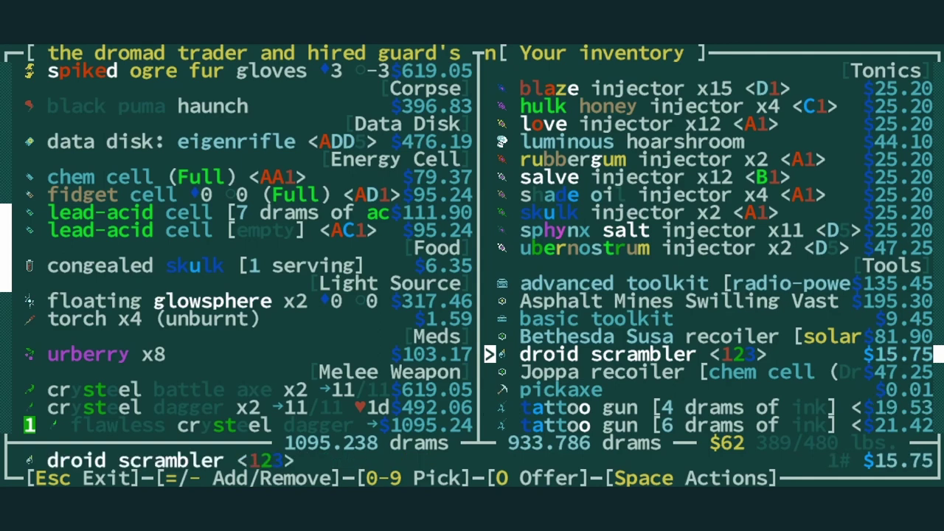
{"action": "key", "text": "Down"}
{"action": "key", "text": "Down"}
{"action": "key", "text": "Down"}
{"action": "key", "text": "Down"}
{"action": "key", "text": "Down"}
{"action": "key", "text": "Down"}
{"action": "key", "text": "Down"}
{"action": "key", "text": "Down"}
{"action": "key", "text": "Down"}
{"action": "key", "text": "Down"}
{"action": "key", "text": "Down"}
{"action": "key", "text": "Down"}
{"action": "key", "text": "Down"}
{"action": "key", "text": "Down"}
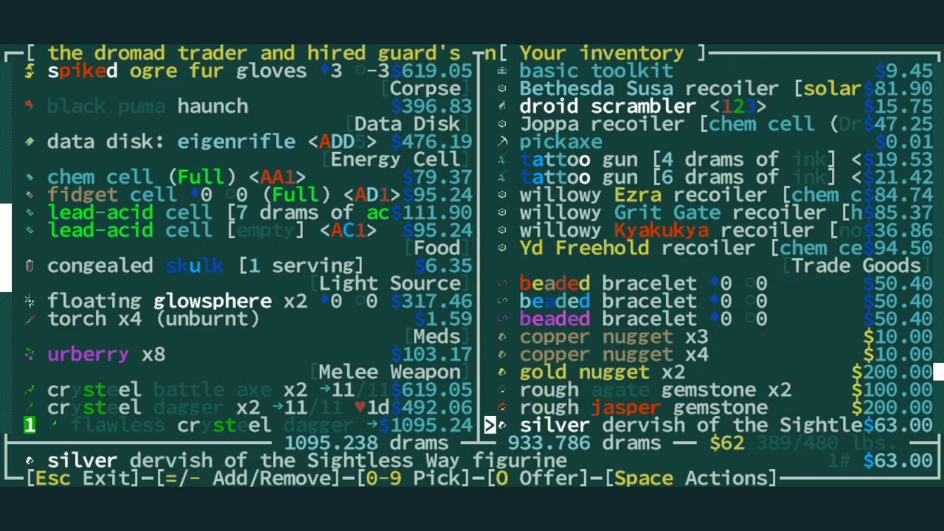
{"action": "key", "text": "Up"}
{"action": "key", "text": "plus"}
{"action": "key", "text": "Up"}
{"action": "key", "text": "Up"}
{"action": "key", "text": "Up"}
{"action": "key", "text": "Up"}
{"action": "key", "text": "Up"}
{"action": "key", "text": "Up"}
{"action": "key", "text": "Up"}
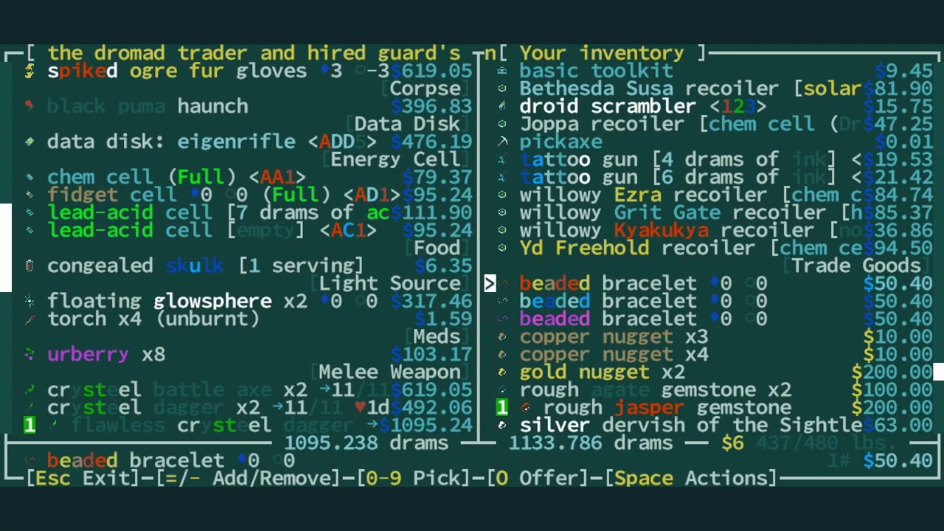
{"action": "key", "text": "Down"}
{"action": "key", "text": "Down"}
{"action": "key", "text": "Down"}
{"action": "key", "text": "plus"}
{"action": "key", "text": "plus"}
{"action": "key", "text": "plus"}
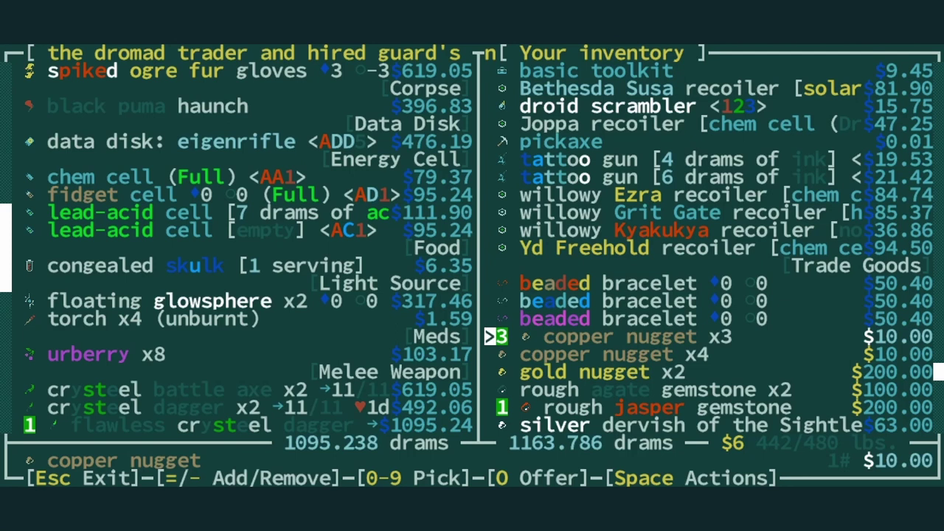
- Offer and accept the trade, then close the trade screen
{"action": "key", "text": "o"}
{"action": "key", "text": "space"}
{"action": "key", "text": "space"}
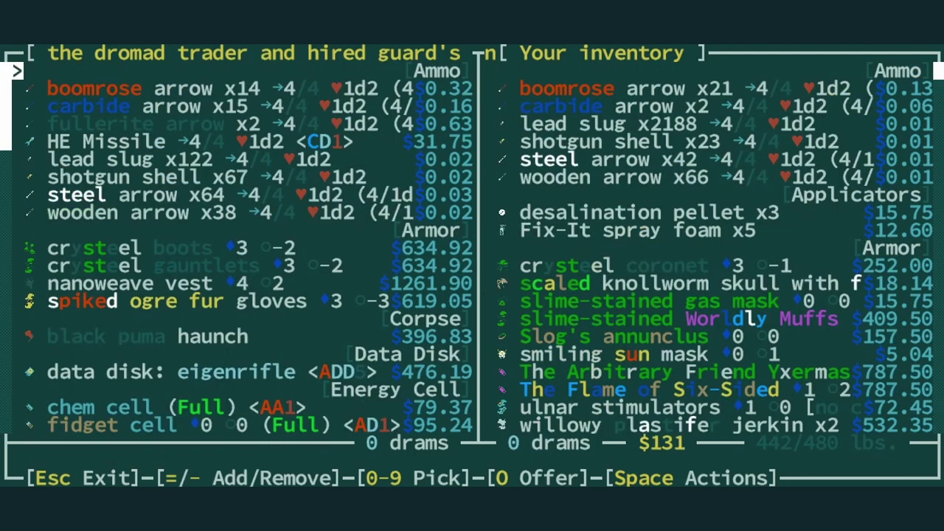
{"action": "key", "text": "Escape"}
{"action": "key", "text": "Escape"}
{"action": "key", "text": "space"}
- Browse the dromad's remaining wares down to the plastic tree, then leave trade
{"action": "key", "text": "1"}
{"action": "key", "text": "Down"}
{"action": "key", "text": "Down"}
{"action": "key", "text": "Down"}
{"action": "key", "text": "Down"}
{"action": "key", "text": "Down"}
{"action": "key", "text": "Down"}
{"action": "key", "text": "Down"}
{"action": "key", "text": "Down"}
{"action": "key", "text": "Down"}
{"action": "key", "text": "Down"}
{"action": "key", "text": "Down"}
{"action": "key", "text": "Down"}
{"action": "key", "text": "Down"}
{"action": "key", "text": "Down"}
{"action": "key", "text": "Down"}
{"action": "key", "text": "Down"}
{"action": "key", "text": "Down"}
{"action": "key", "text": "Down"}
{"action": "key", "text": "Down"}
{"action": "key", "text": "Down"}
{"action": "key", "text": "Up"}
{"action": "key", "text": "Up"}
{"action": "key", "text": "Up"}
{"action": "key", "text": "Up"}
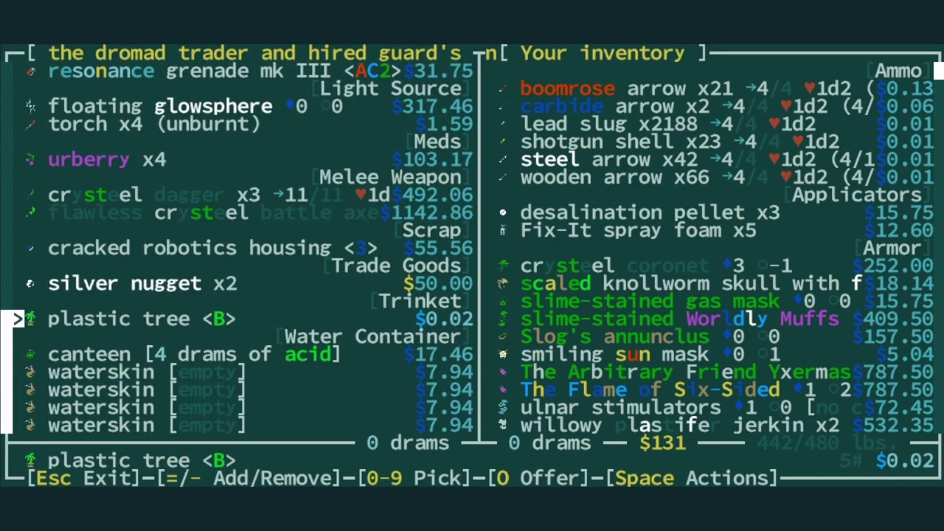
{"action": "key", "text": "Up"}
{"action": "key", "text": "Up"}
{"action": "key", "text": "Up"}
{"action": "key", "text": "Up"}
{"action": "key", "text": "Up"}
{"action": "key", "text": "Escape"}
{"action": "key", "text": "BackSpace"}
- Travel to the nearest stairs up from the points-of-interest list
{"action": "key", "text": "Down"}
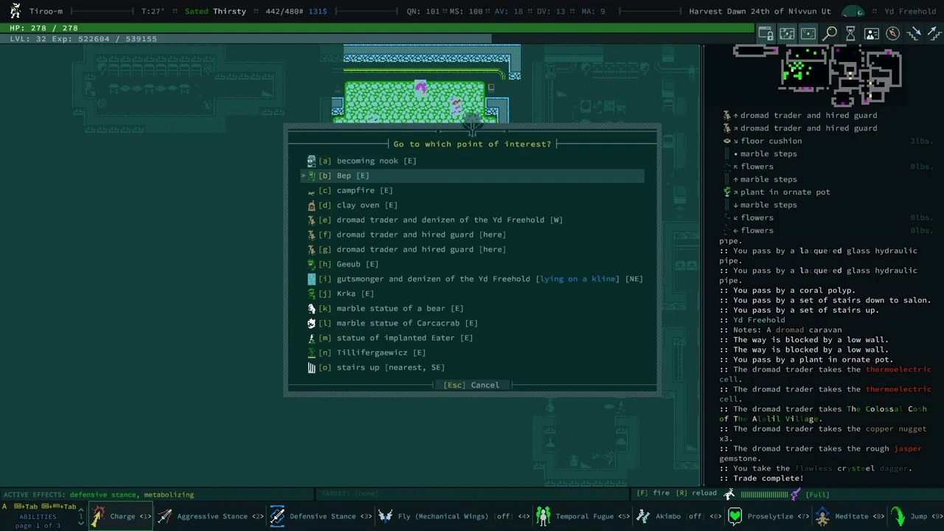
{"action": "key", "text": "Down"}
{"action": "key", "text": "Down"}
{"action": "key", "text": "Down"}
{"action": "key", "text": "Return"}
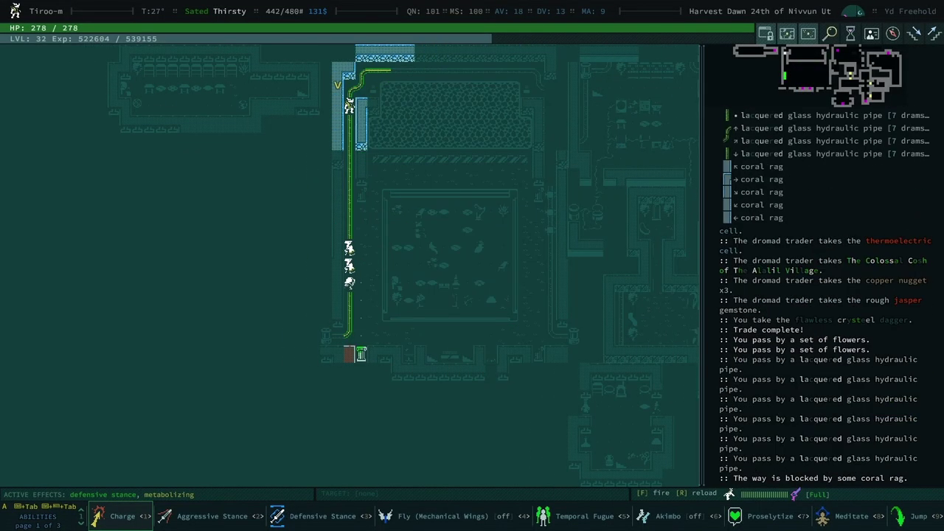
{"action": "key", "text": "BackSpace"}
{"action": "key", "text": "Down"}
{"action": "key", "text": "Down"}
{"action": "key", "text": "Down"}
{"action": "key", "text": "Down"}
{"action": "key", "text": "Down"}
{"action": "key", "text": "Down"}
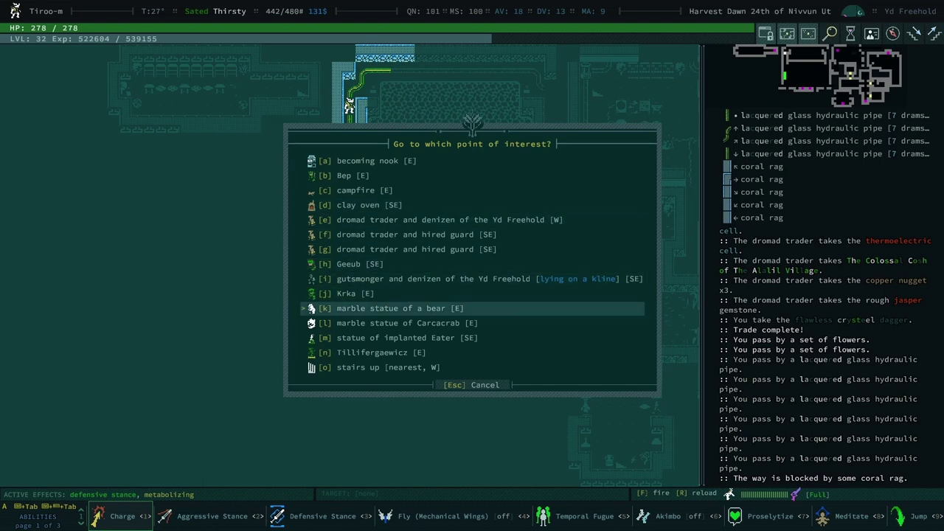
{"action": "key", "text": "Down"}
{"action": "key", "text": "Down"}
{"action": "key", "text": "Down"}
{"action": "key", "text": "Down"}
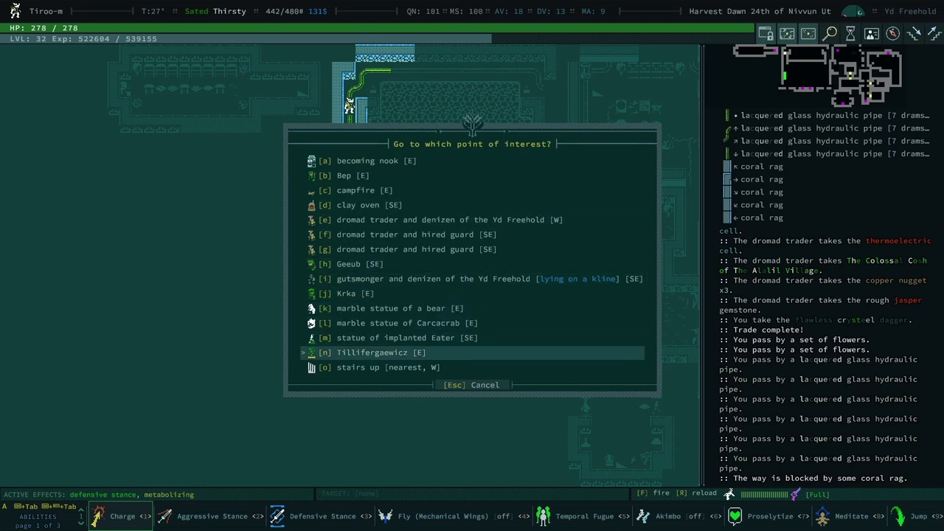
{"action": "key", "text": "Down"}
{"action": "key", "text": "Return"}
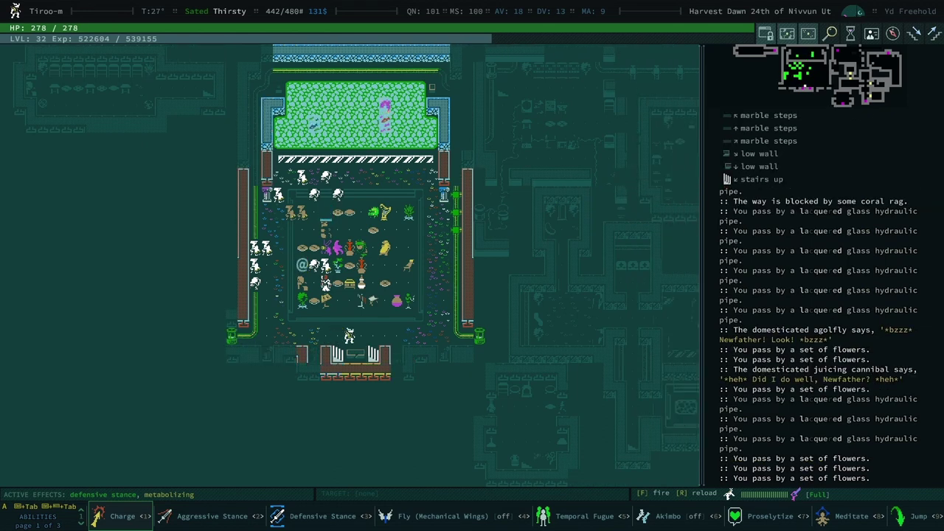
- Leave the salon and cross the Yd Freehold surface westward toward the lower-left room
{"action": "key", "text": "Right"}
{"action": "key", "text": "Right"}
{"action": "key", "text": "Right"}
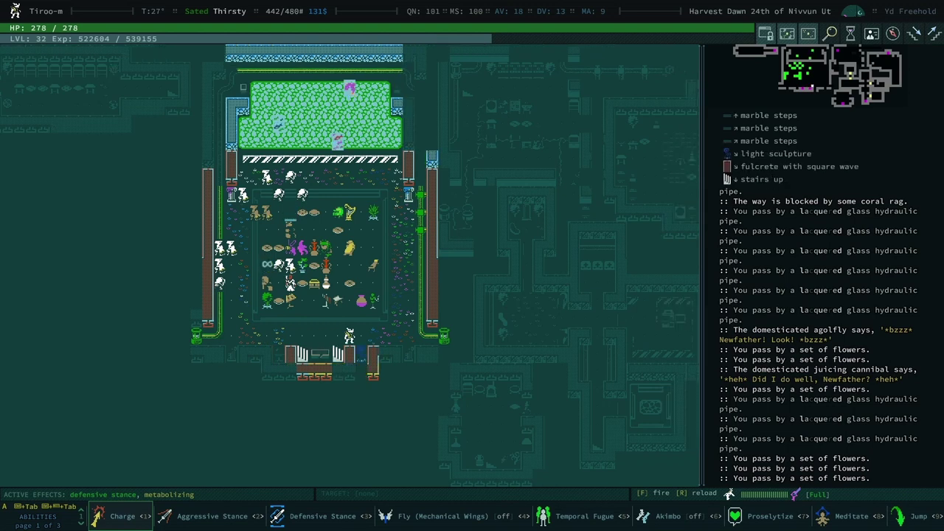
{"action": "key", "text": "Left"}
{"action": "key", "text": "Left"}
{"action": "key", "text": "Left"}
{"action": "key", "text": "Left"}
{"action": "key", "text": "Left"}
{"action": "key", "text": "Right"}
{"action": "key", "text": "Down"}
{"action": "key", "text": "Down"}
{"action": "key", "text": "Down"}
{"action": "key", "text": "Down"}
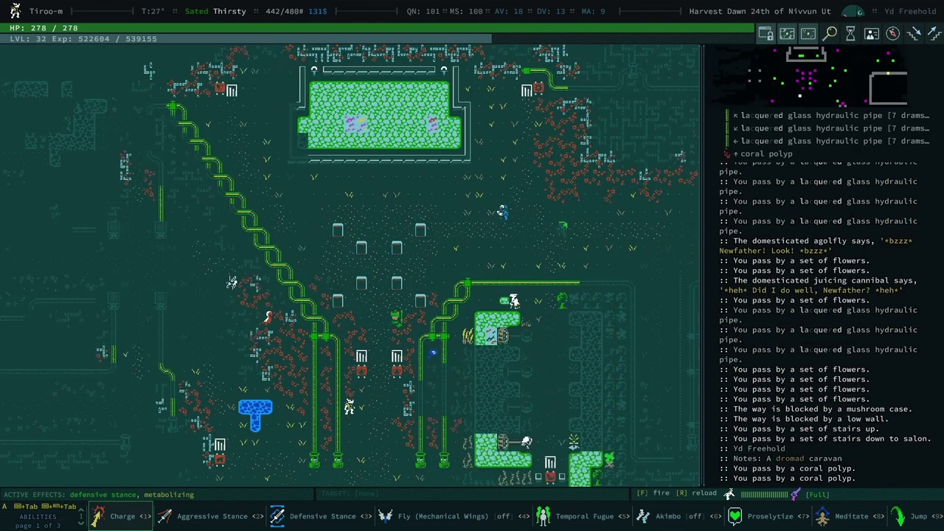
{"action": "key", "text": "Down"}
{"action": "key", "text": "Down"}
{"action": "key", "text": "Down"}
{"action": "key", "text": "Down"}
{"action": "key", "text": "Down"}
{"action": "key", "text": "Down"}
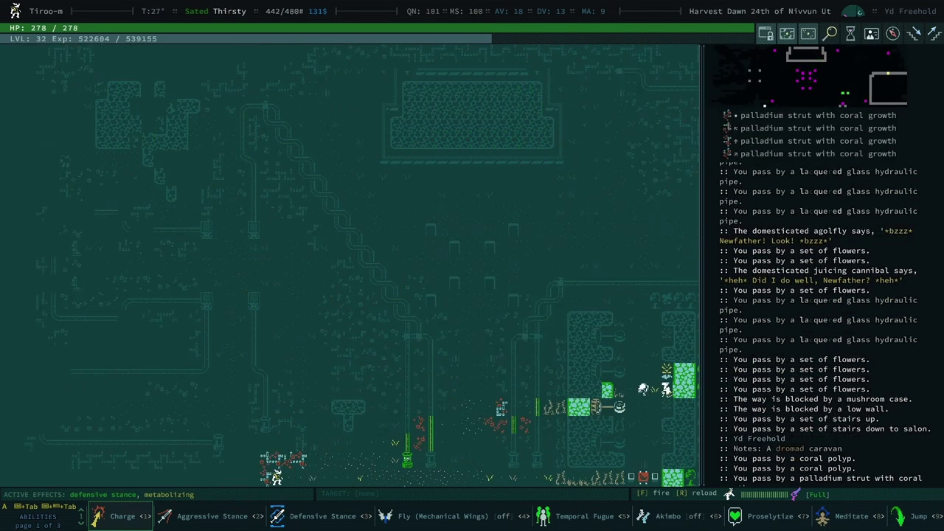
{"action": "key", "text": "Down"}
{"action": "key", "text": "Up"}
{"action": "key", "text": "Up"}
{"action": "key", "text": "Up"}
{"action": "key", "text": "Up"}
{"action": "key", "text": "Up"}
{"action": "key", "text": "Up"}
{"action": "key", "text": "Up"}
{"action": "key", "text": "Up"}
{"action": "key", "text": "Up"}
{"action": "key", "text": "Up"}
{"action": "key", "text": "Up"}
{"action": "key", "text": "Up"}
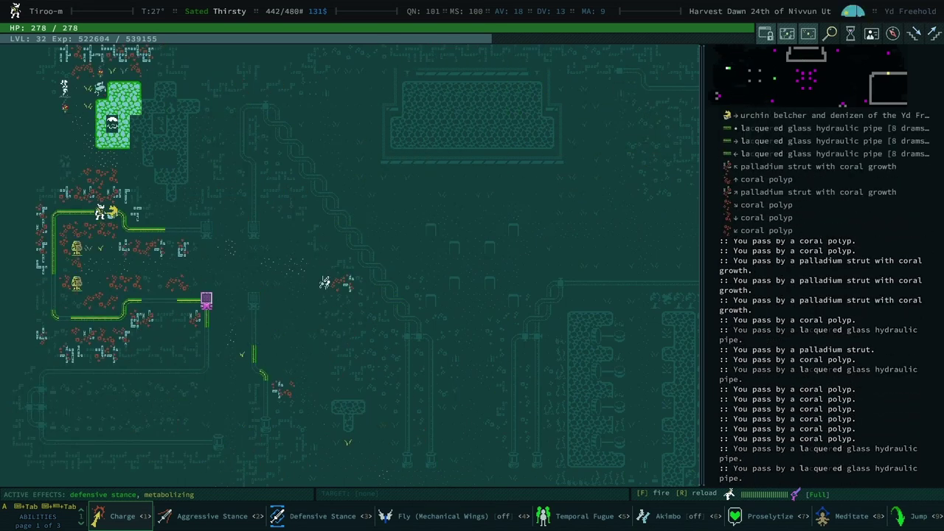
{"action": "key", "text": "Up"}
{"action": "key", "text": "Up"}
{"action": "key", "text": "Up"}
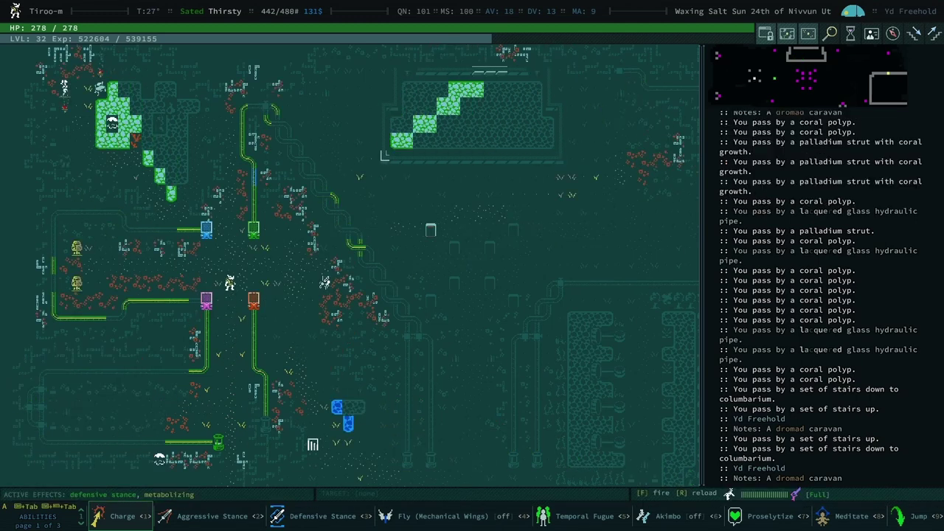
- Descend into the columbarium and read the first two funerary urn inscriptions
{"action": "key", "text": "Down"}
{"action": "key", "text": "Down"}
{"action": "key", "text": "Down"}
{"action": "key", "text": "Down"}
{"action": "key", "text": "Down"}
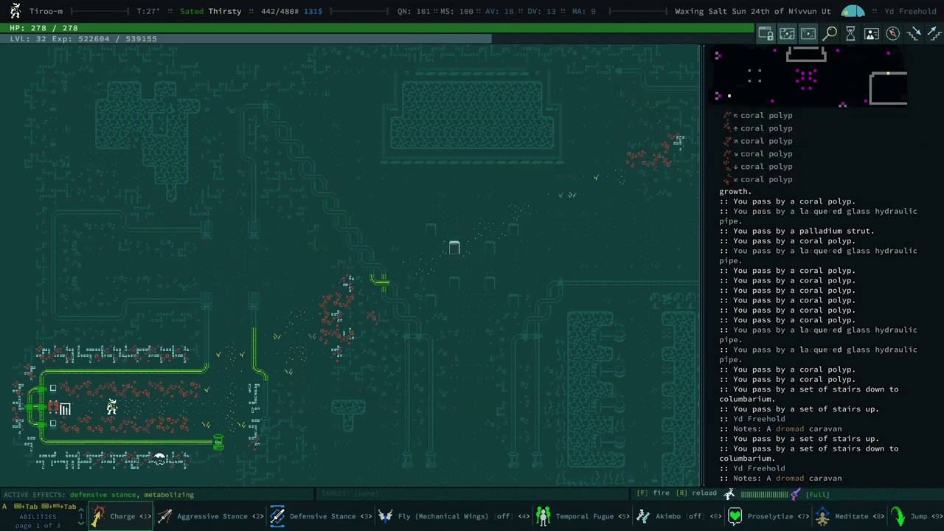
{"action": "key", "text": "Left"}
{"action": "key", "text": "less"}
{"action": "key", "text": "l"}
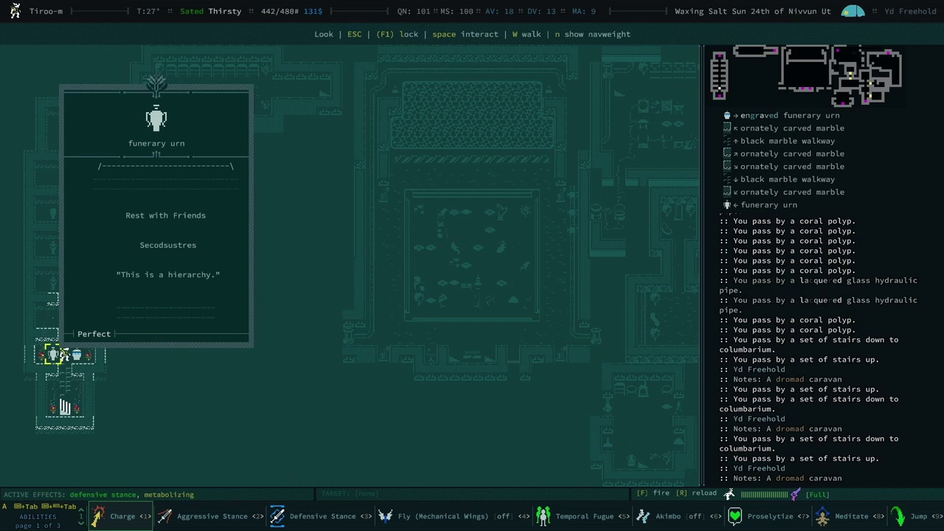
{"action": "key", "text": "Right"}
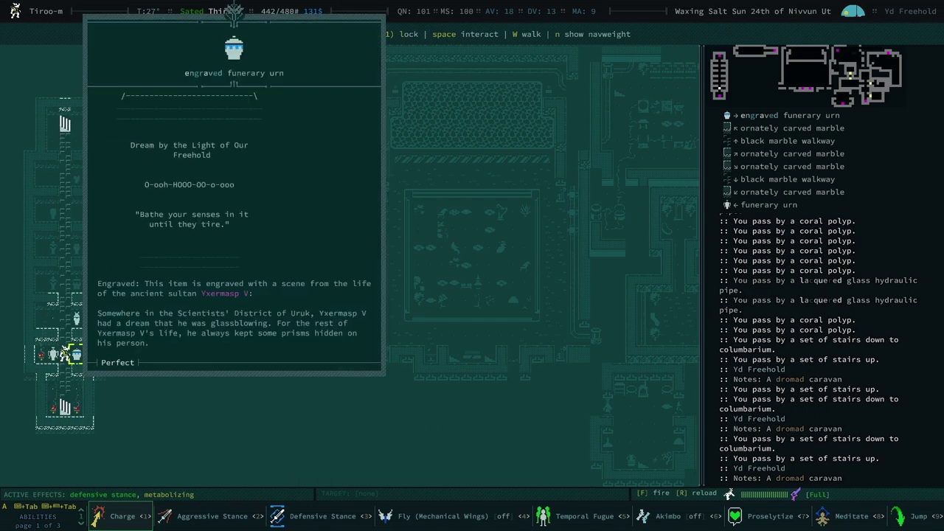
{"action": "key", "text": "Up"}
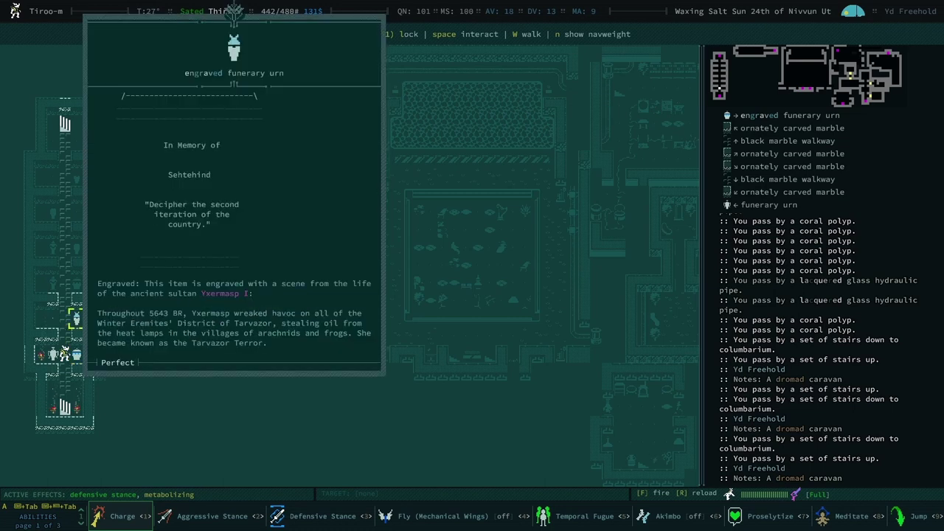
{"action": "key", "text": "Escape"}
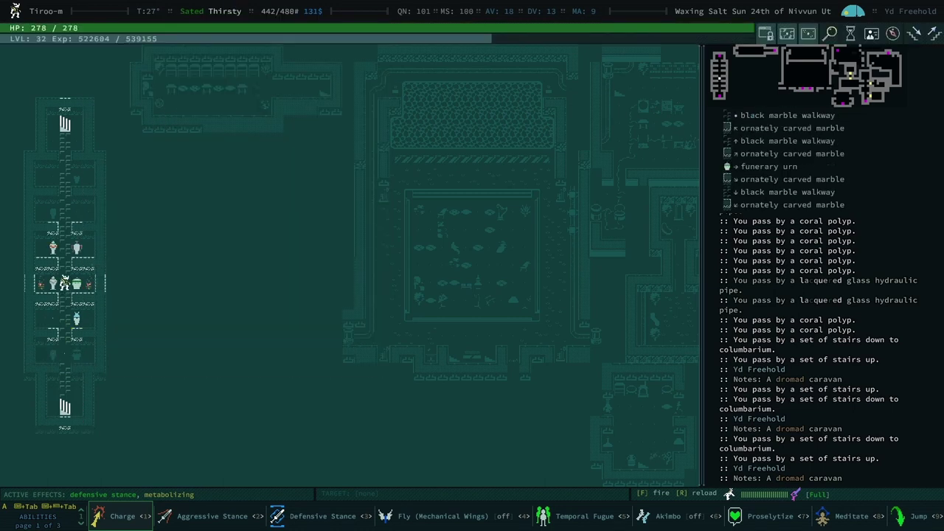
- Read the remaining funerary urns, then take the stairs out of the columbarium
{"action": "key", "text": "Up"}
{"action": "key", "text": "l"}
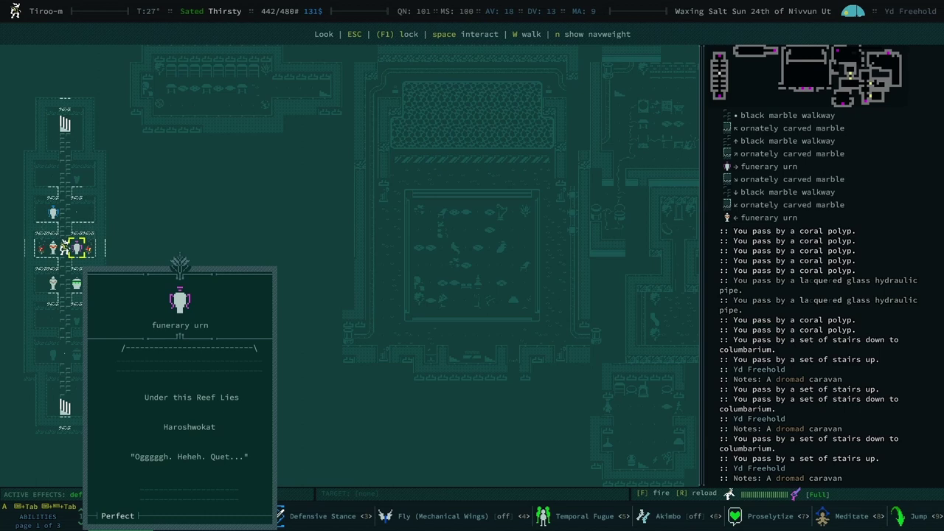
{"action": "key", "text": "Down"}
{"action": "key", "text": "Down"}
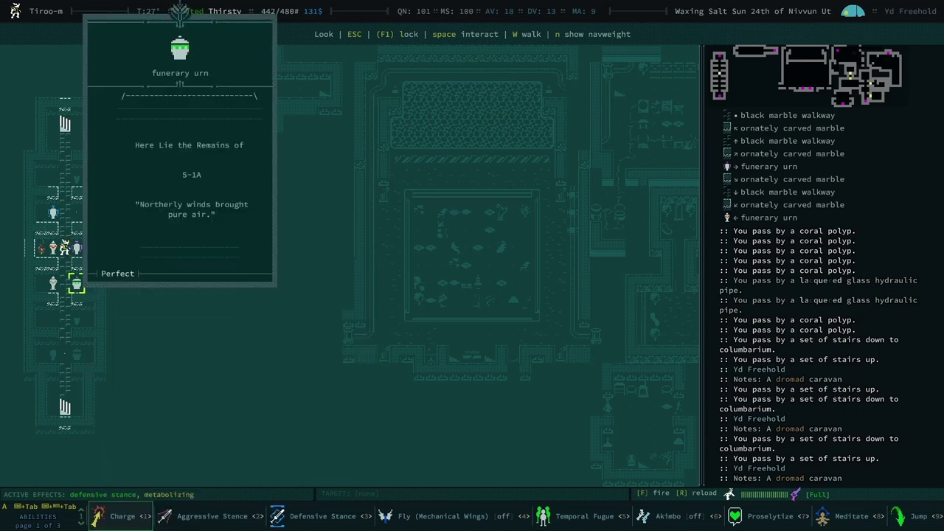
{"action": "key", "text": "Left"}
{"action": "key", "text": "Left"}
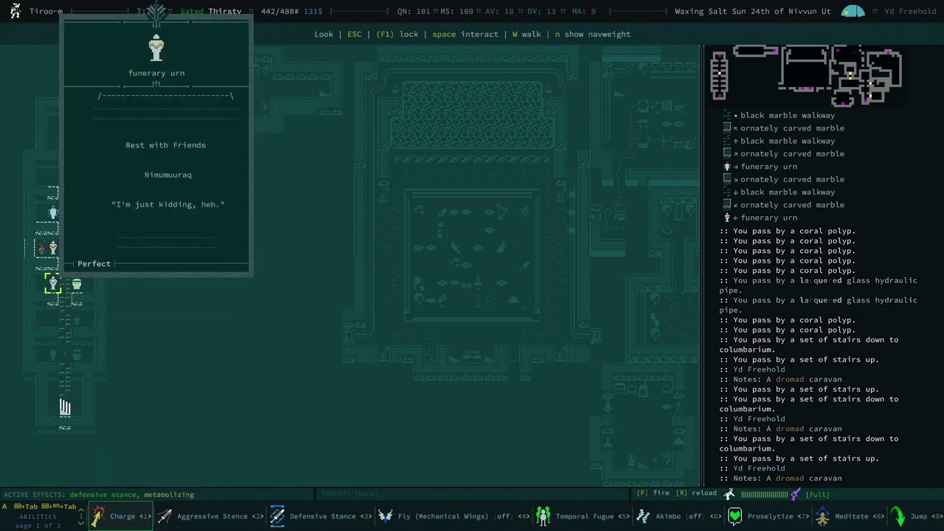
{"action": "key", "text": "Up"}
{"action": "key", "text": "Up"}
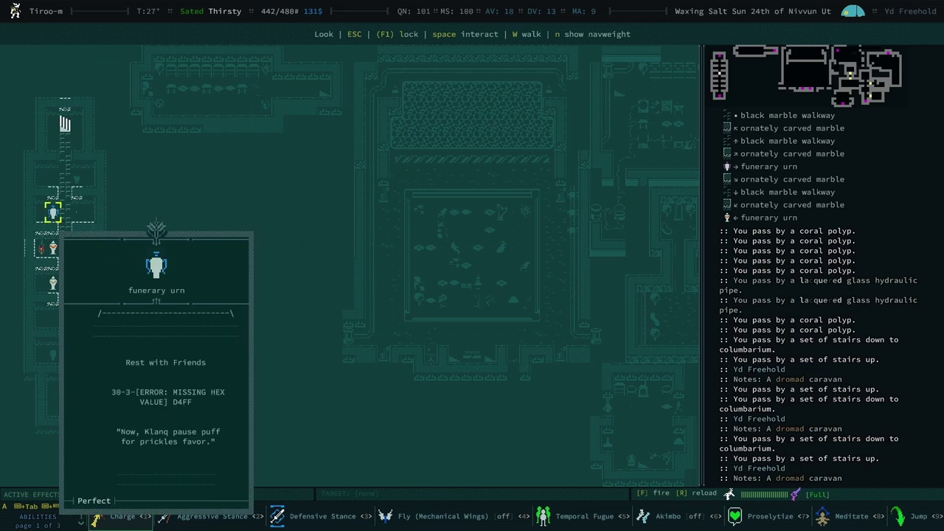
{"action": "key", "text": "Down"}
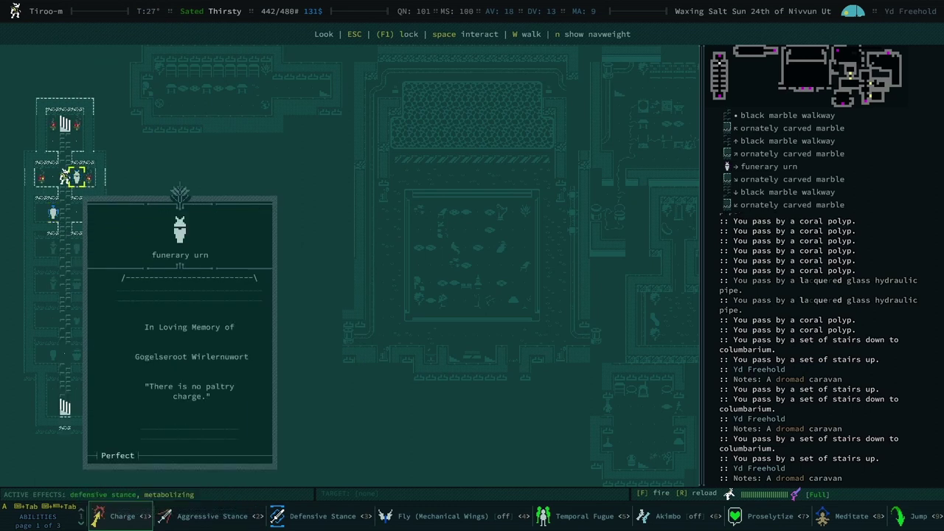
{"action": "key", "text": "Escape"}
{"action": "key", "text": "less"}
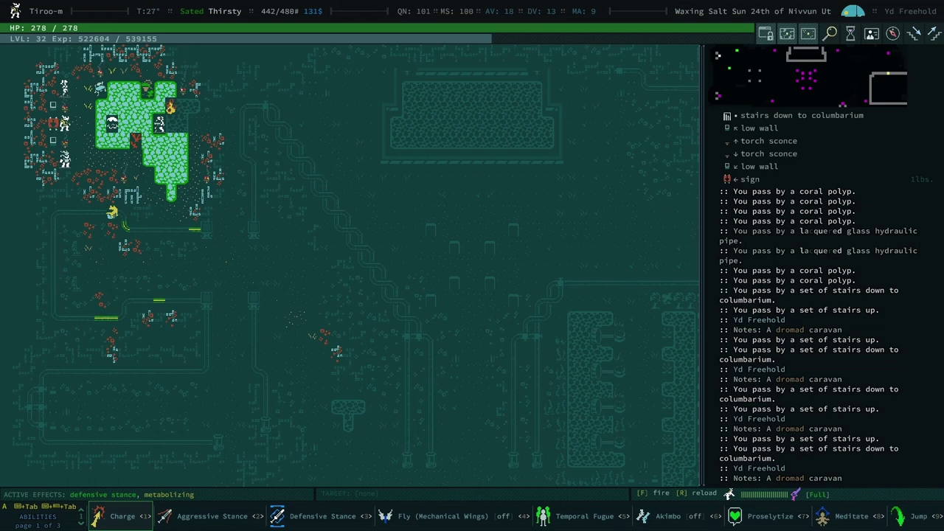
- Open the Inventory showing the crysteel coronet, willowy plastifer jerkin and data disks
{"action": "key", "text": "i"}
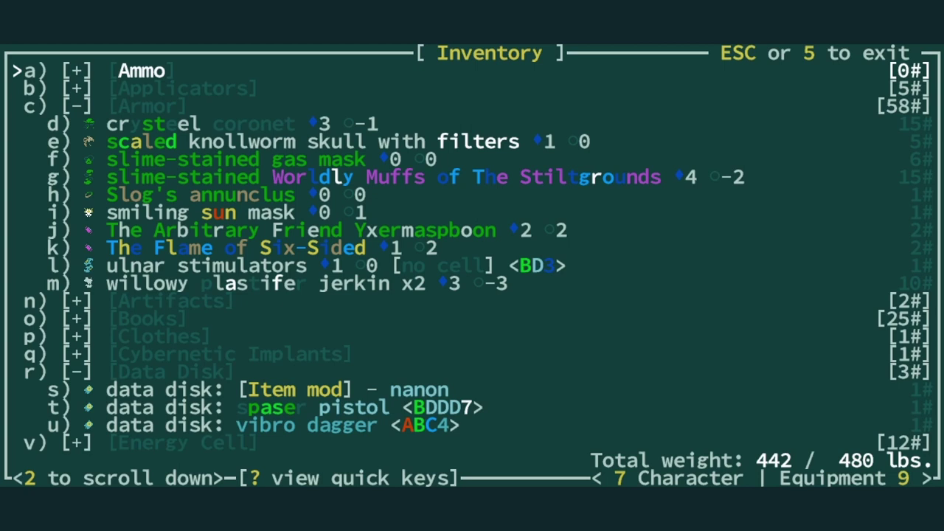
- Learn the vibro dagger recipe from its data disk
{"action": "key", "text": "Down"}
{"action": "key", "text": "Down"}
{"action": "key", "text": "Down"}
{"action": "key", "text": "Down"}
{"action": "key", "text": "Down"}
{"action": "key", "text": "Down"}
{"action": "key", "text": "Down"}
{"action": "key", "text": "Down"}
{"action": "key", "text": "Down"}
{"action": "key", "text": "Down"}
{"action": "key", "text": "Down"}
{"action": "key", "text": "Down"}
{"action": "key", "text": "Return"}
{"action": "key", "text": "Return"}
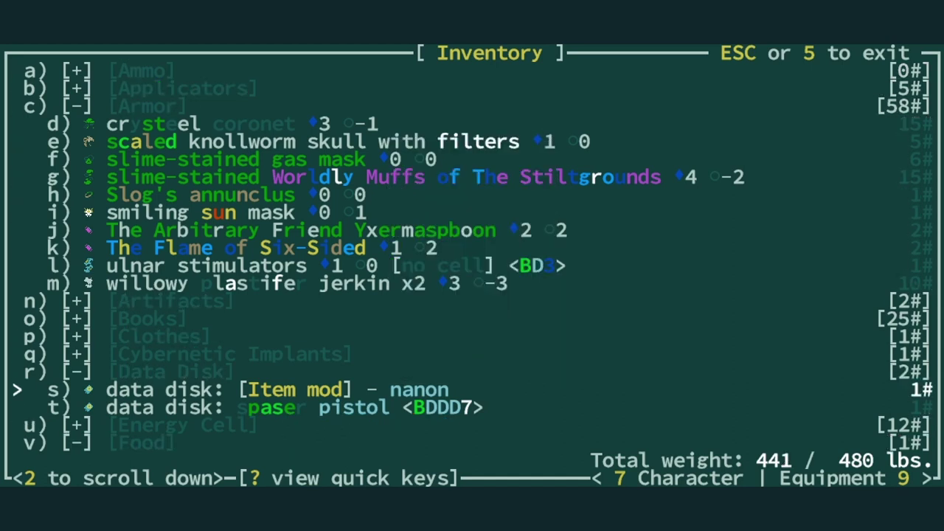
- Read the ulnar stimulators' description under Energy Cell, then close the inventory
{"action": "key", "text": "Return"}
{"action": "key", "text": "Down"}
{"action": "key", "text": "Down"}
{"action": "key", "text": "Down"}
{"action": "key", "text": "Down"}
{"action": "key", "text": "Down"}
{"action": "key", "text": "Down"}
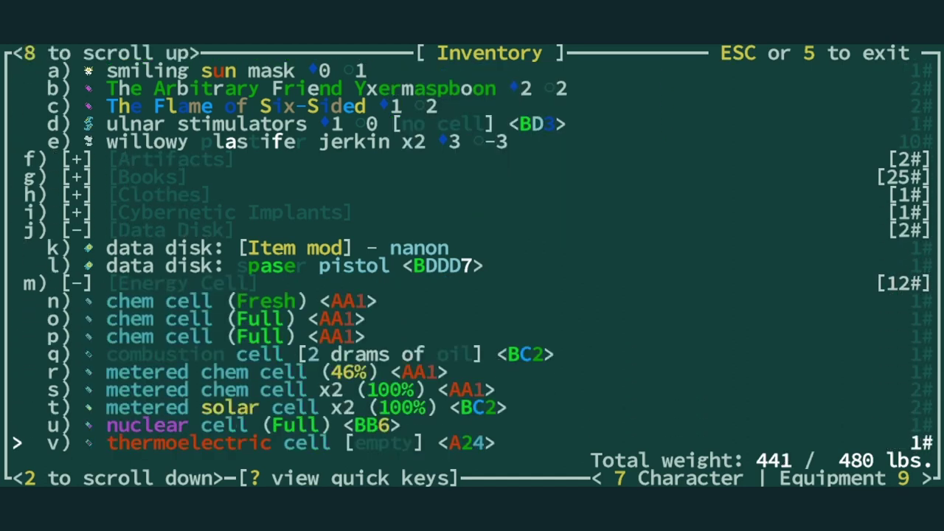
{"action": "key", "text": "Down"}
{"action": "key", "text": "Down"}
{"action": "key", "text": "Down"}
{"action": "key", "text": "Up"}
{"action": "key", "text": "Up"}
{"action": "key", "text": "Up"}
{"action": "key", "text": "Up"}
{"action": "key", "text": "Up"}
{"action": "key", "text": "Up"}
{"action": "key", "text": "Up"}
{"action": "key", "text": "Up"}
{"action": "key", "text": "Up"}
{"action": "key", "text": "Return"}
{"action": "key", "text": "Down"}
{"action": "key", "text": "Down"}
{"action": "key", "text": "Down"}
{"action": "key", "text": "Return"}
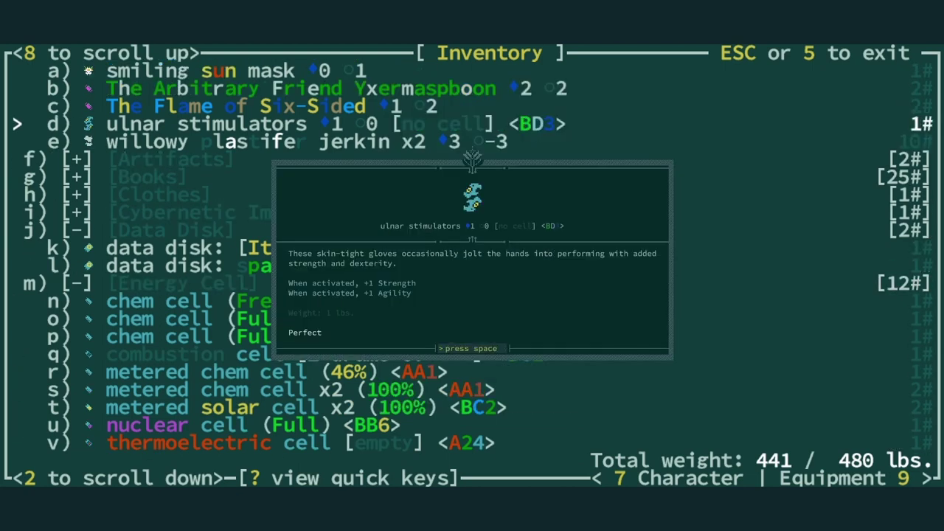
{"action": "key", "text": "space"}
{"action": "key", "text": "Escape"}
{"action": "key", "text": "Up"}
{"action": "key", "text": "Up"}
{"action": "key", "text": "Up"}
{"action": "key", "text": "Up"}
{"action": "key", "text": "Up"}
{"action": "key", "text": "Up"}
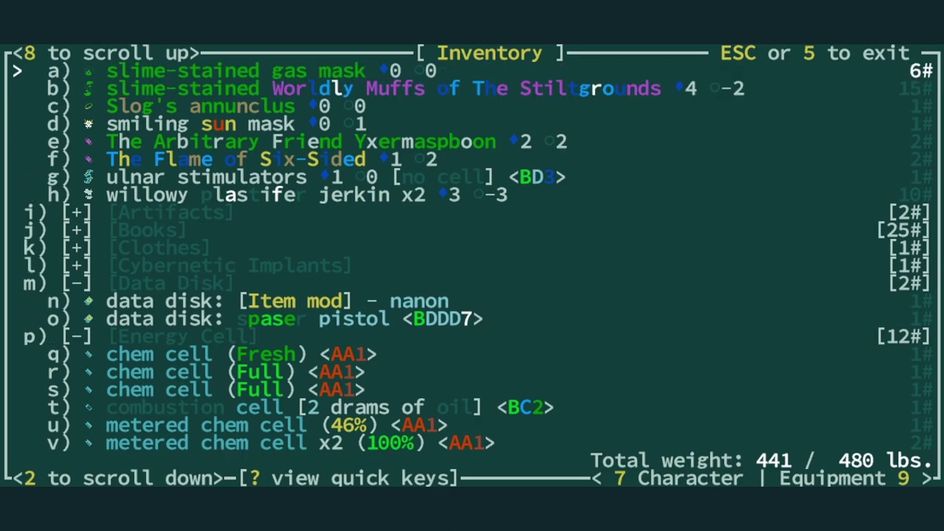
{"action": "key", "text": "Escape"}
- Walk southeast across the surface and drop down the coral pit into the salon
{"action": "key", "text": "Up"}
{"action": "key", "text": "Up"}
{"action": "key", "text": "Up"}
{"action": "key", "text": "Up"}
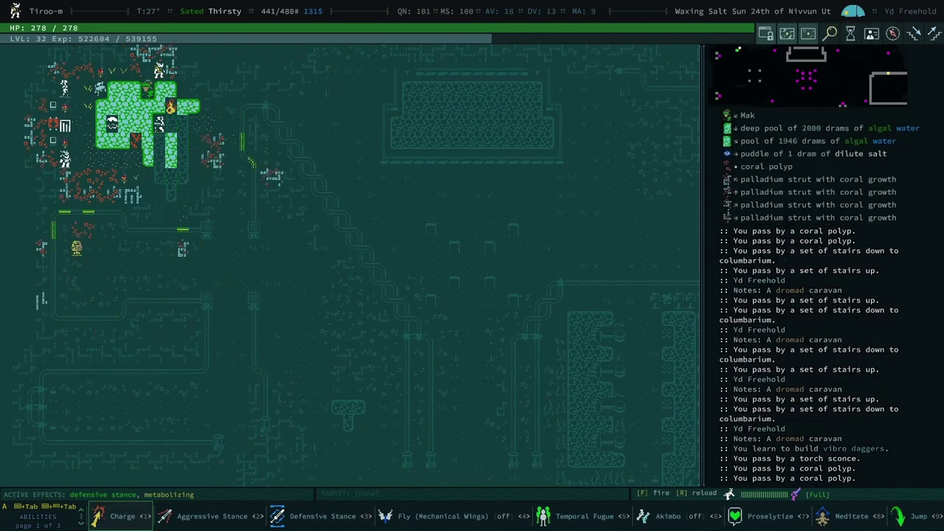
{"action": "key", "text": "Up"}
{"action": "key", "text": "Up"}
{"action": "key", "text": "KP_3"}
{"action": "key", "text": "KP_3"}
{"action": "key", "text": "KP_3"}
{"action": "key", "text": "KP_3"}
{"action": "key", "text": "KP_3"}
{"action": "key", "text": "KP_3"}
{"action": "key", "text": "KP_3"}
{"action": "key", "text": "KP_3"}
{"action": "key", "text": "KP_3"}
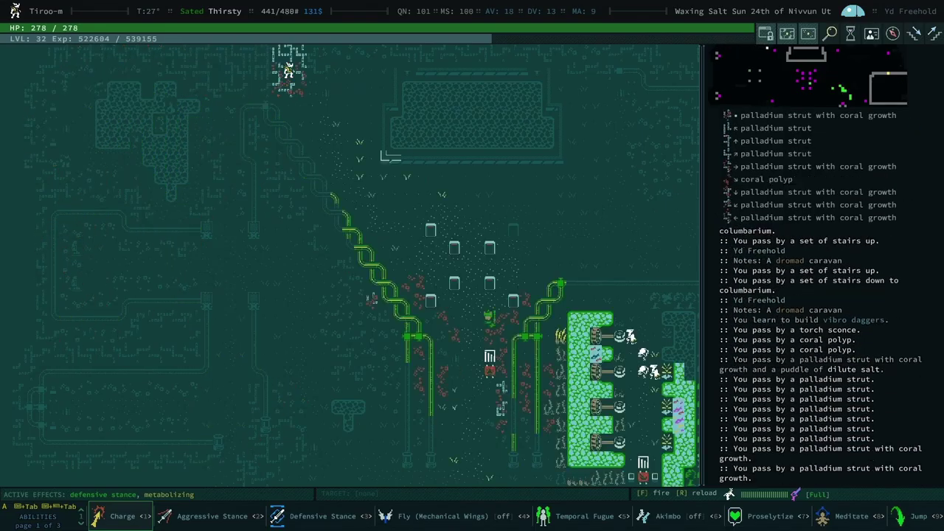
{"action": "key", "text": "KP_3"}
{"action": "key", "text": "KP_3"}
{"action": "key", "text": "KP_3"}
{"action": "key", "text": "KP_6"}
{"action": "key", "text": "KP_6"}
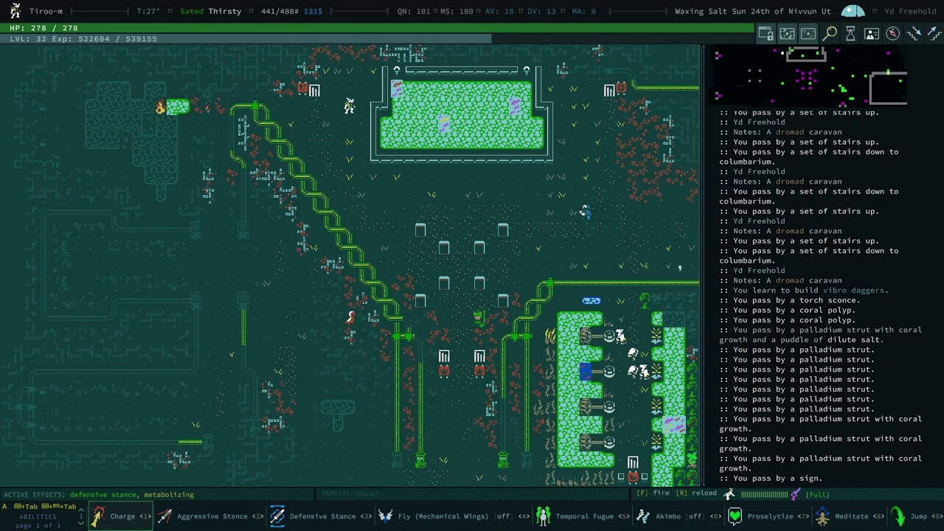
{"action": "key", "text": "KP_6"}
{"action": "key", "text": "KP_6"}
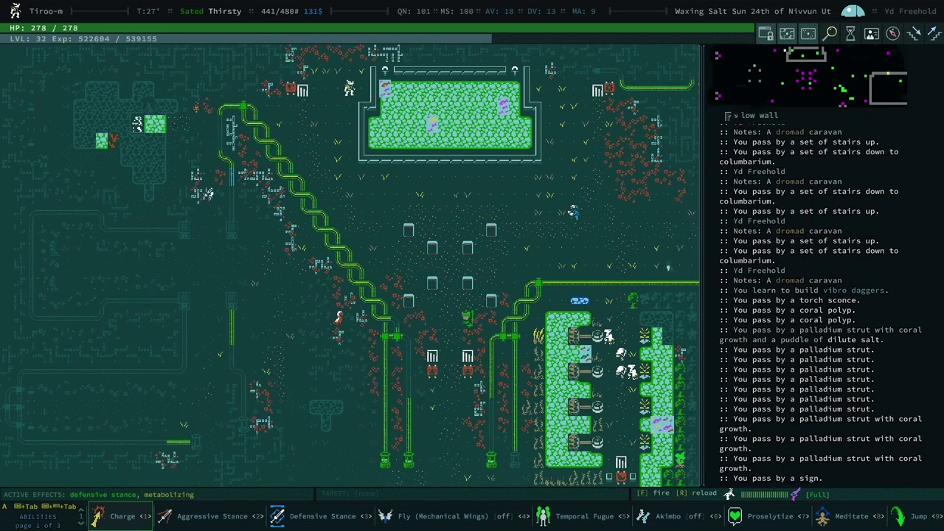
{"action": "key", "text": "KP_6"}
{"action": "key", "text": "KP_6"}
- Sit and meditate on the floor cushion, then return to the surface
{"action": "key", "text": "KP_4"}
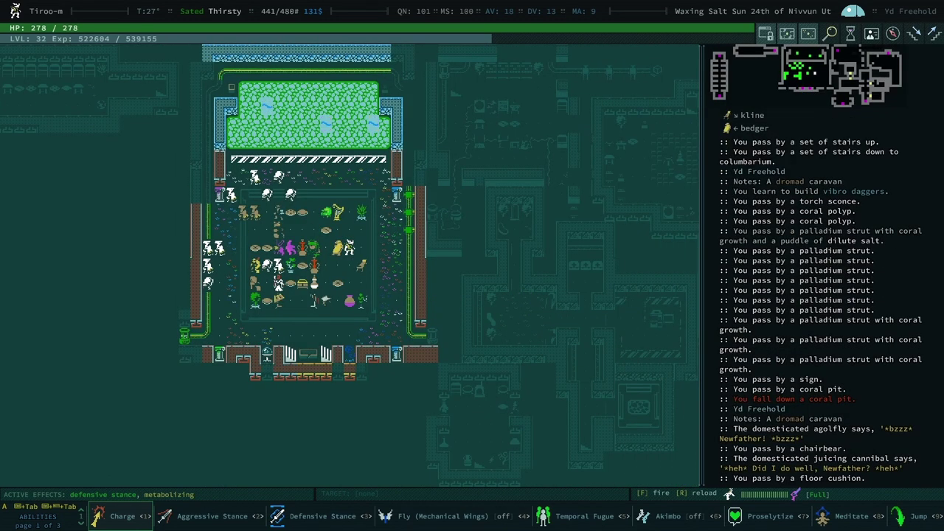
{"action": "key", "text": "space"}
{"action": "key", "text": "KP_4"}
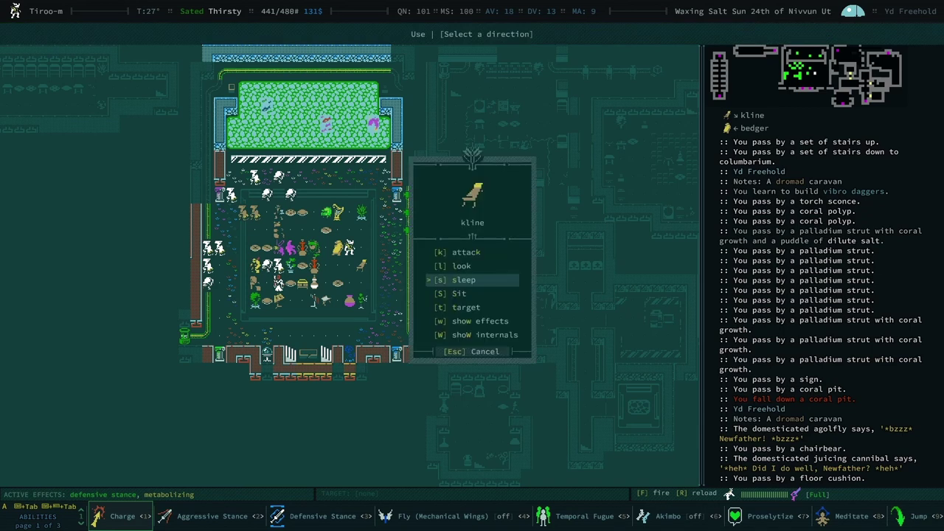
{"action": "key", "text": "S"}
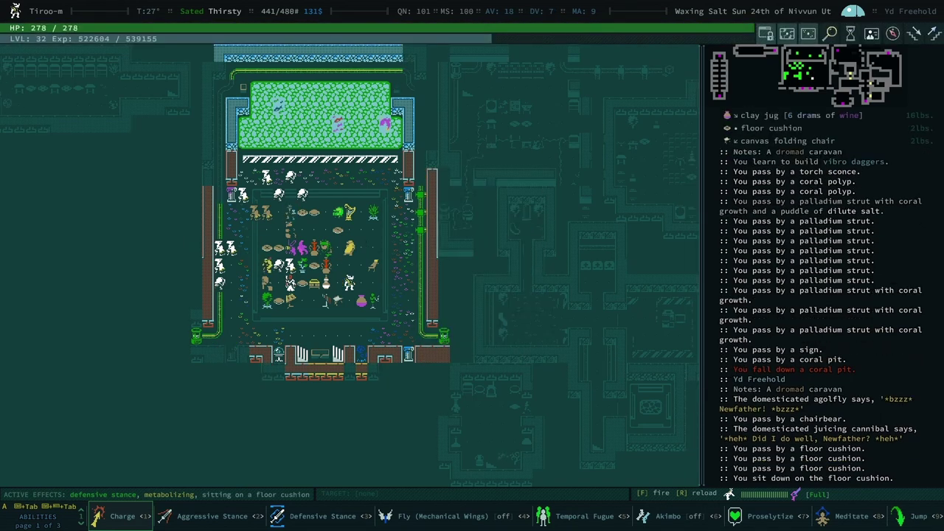
{"action": "key", "text": "m"}
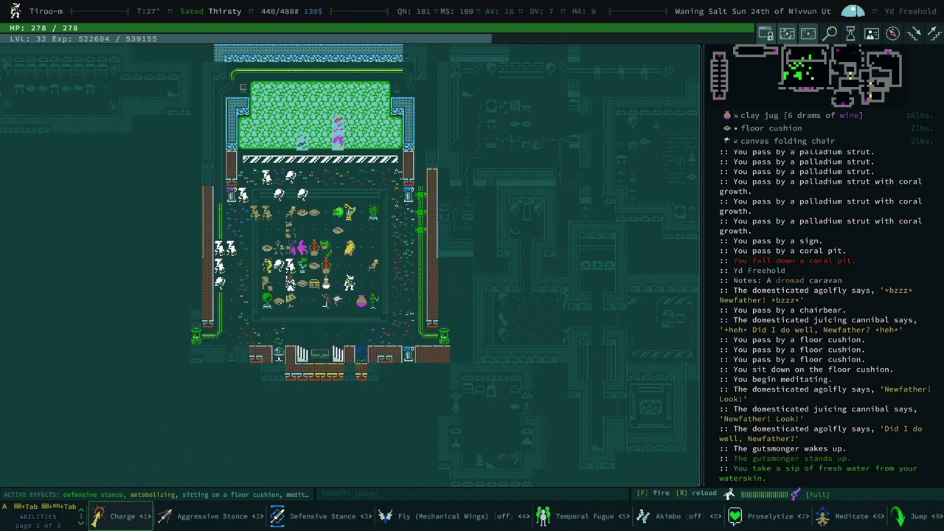
{"action": "key", "text": "Up"}
{"action": "key", "text": "shift+period"}
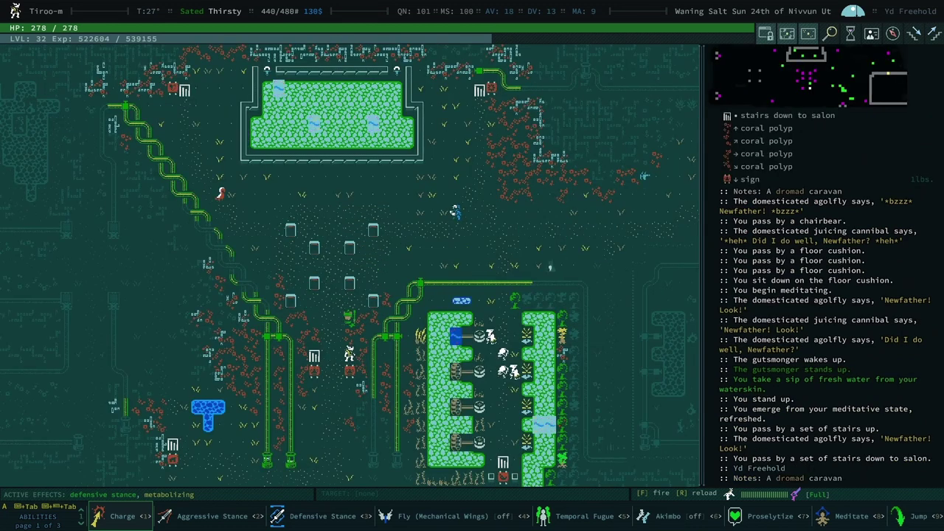
- Ask Goek to trade, dismiss his nothing-to-trade reply, and reopen the inventory
{"action": "key", "text": "Up"}
{"action": "key", "text": "c"}
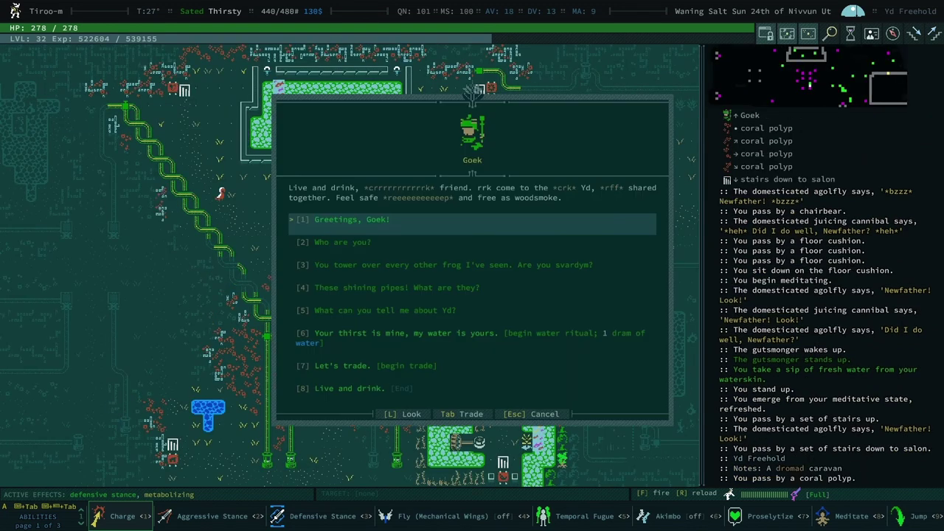
{"action": "key", "text": "Tab"}
{"action": "key", "text": "space"}
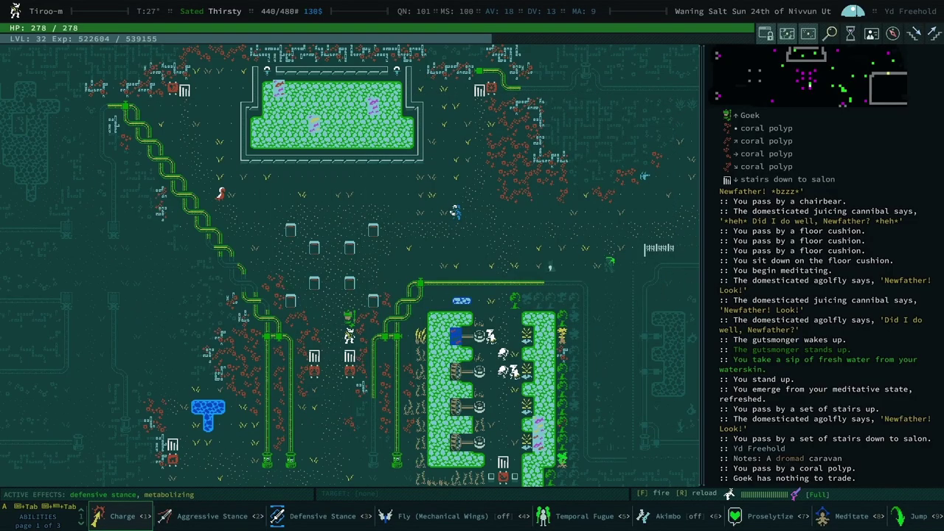
{"action": "key", "text": "i"}
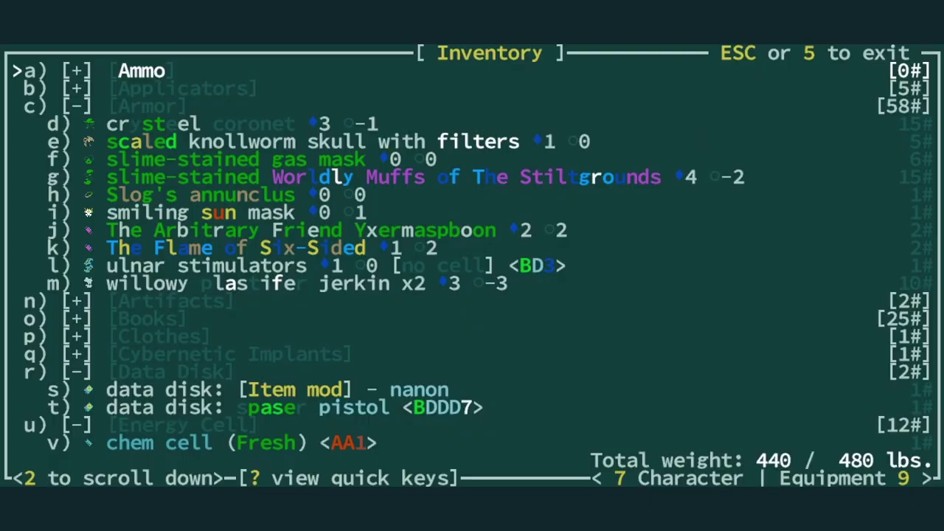
- Filter the inventory by 'recoiler' and browse down to the Bethesda Susa recoiler
{"action": "key", "text": "Down"}
{"action": "key", "text": "Down"}
{"action": "key", "text": "Down"}
{"action": "key", "text": "Down"}
{"action": "key", "text": "Down"}
{"action": "key", "text": "Down"}
{"action": "key", "text": "Down"}
{"action": "key", "text": "Down"}
{"action": "key", "text": "Down"}
{"action": "key", "text": "Down"}
{"action": "key", "text": "ctrl+f"}
{"action": "type", "text": "recoiler"}
{"action": "key", "text": "Return"}
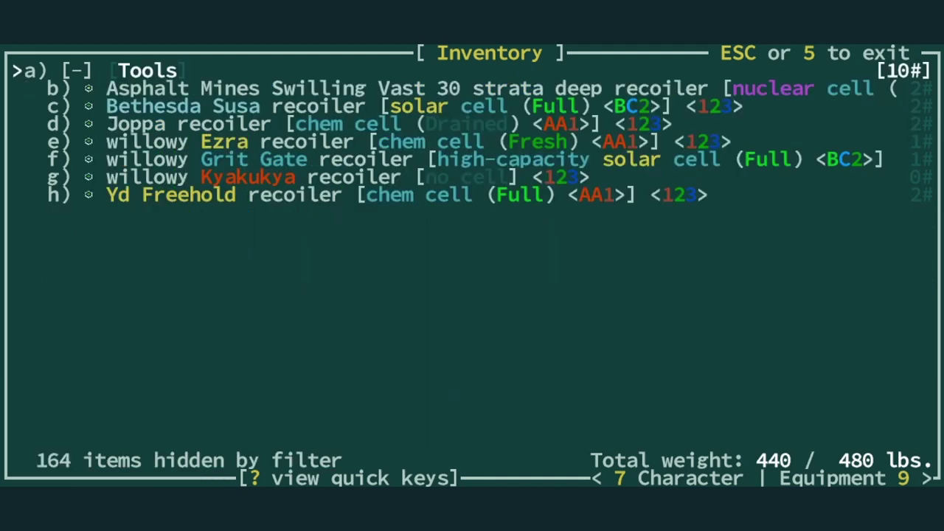
{"action": "key", "text": "Down"}
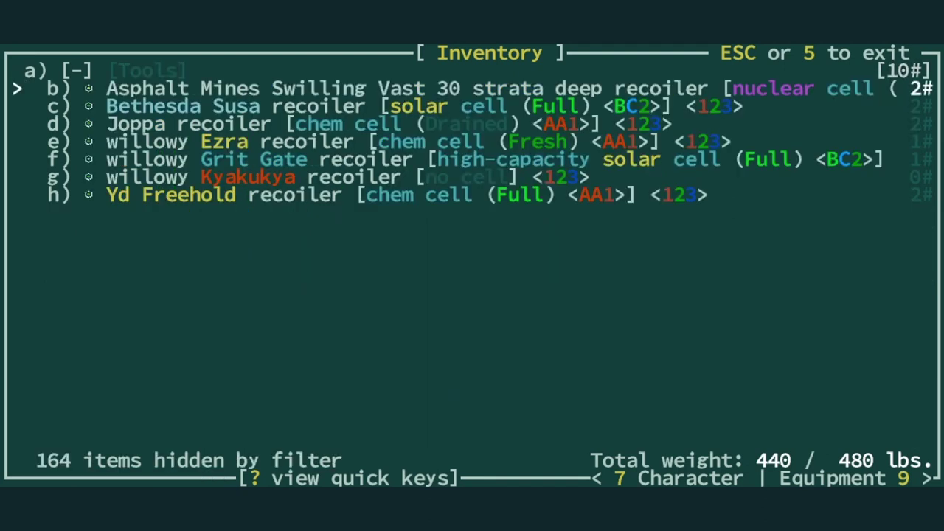
{"action": "key", "text": "Down"}
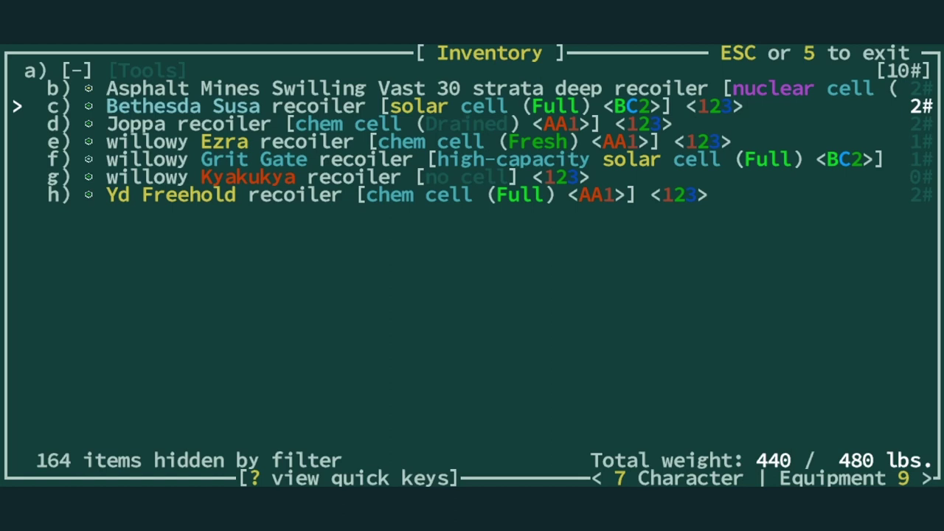
- Go onto the world map, head southwest into Sappar, and dismiss the quest popups
{"action": "key", "text": "Escape"}
{"action": "key", "text": "shift+comma"}
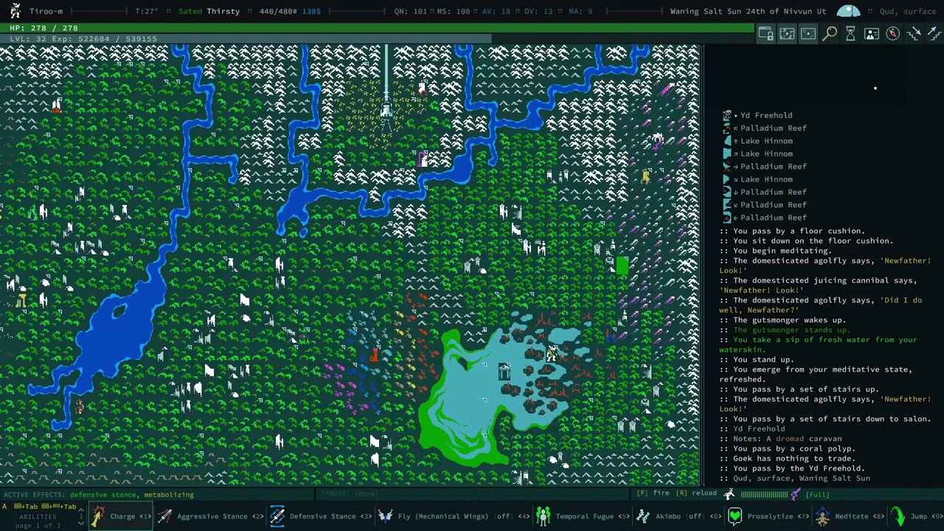
{"action": "key", "text": "KP_End"}
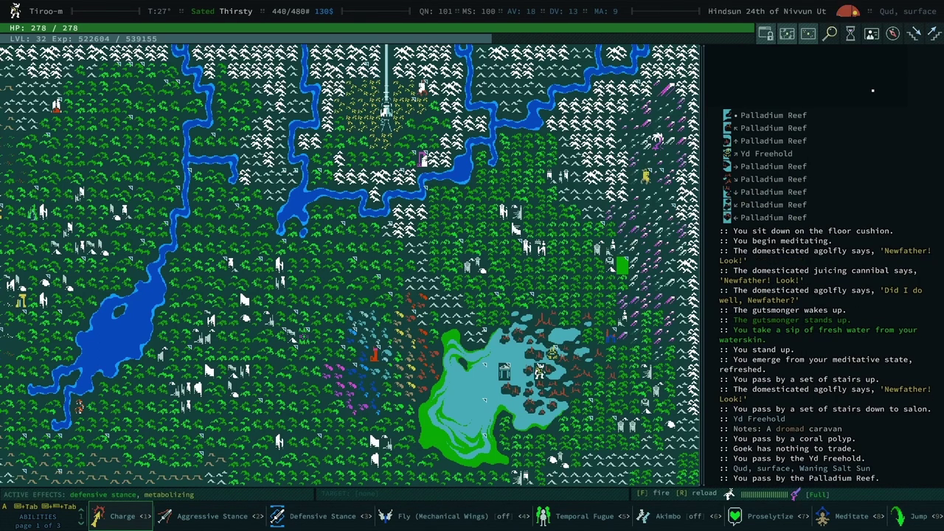
{"action": "key", "text": "KP_End"}
{"action": "key", "text": "y"}
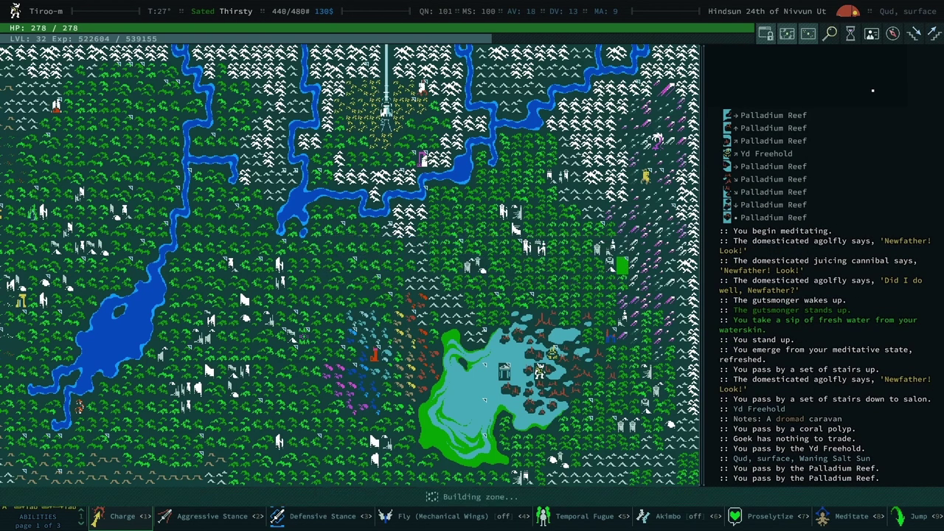
{"action": "key", "text": "KP_End"}
{"action": "key", "text": "space"}
{"action": "key", "text": "KP_End"}
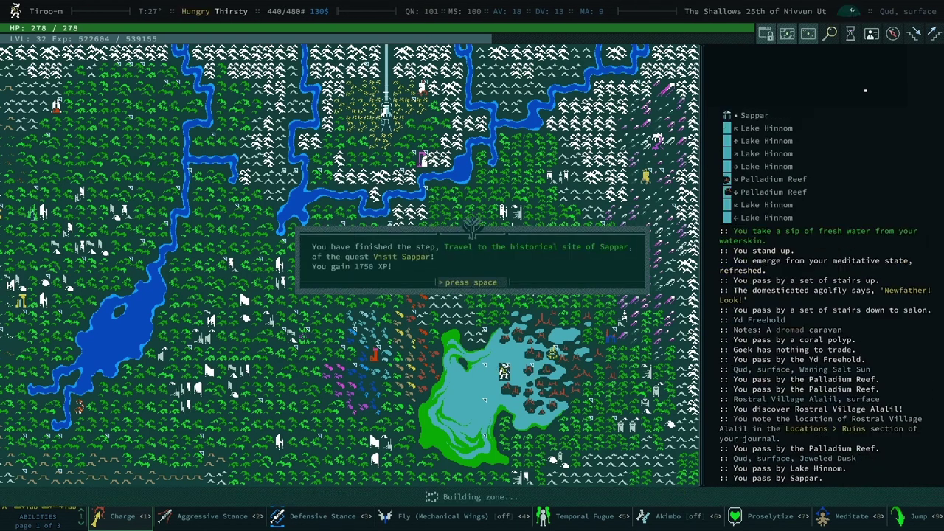
{"action": "key", "text": "space"}
{"action": "key", "text": "space"}
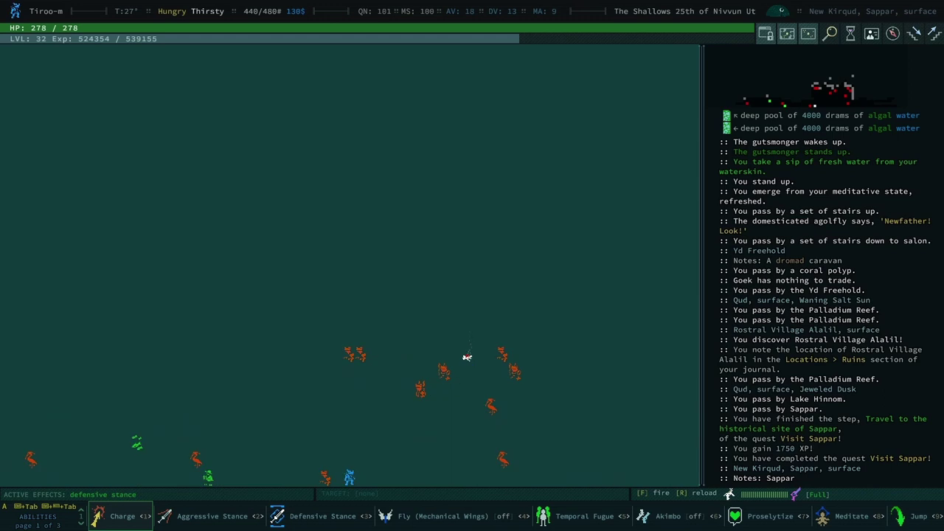
- Look over the algal pool, white esh and svardym hatchling, then step east
{"action": "key", "text": "l"}
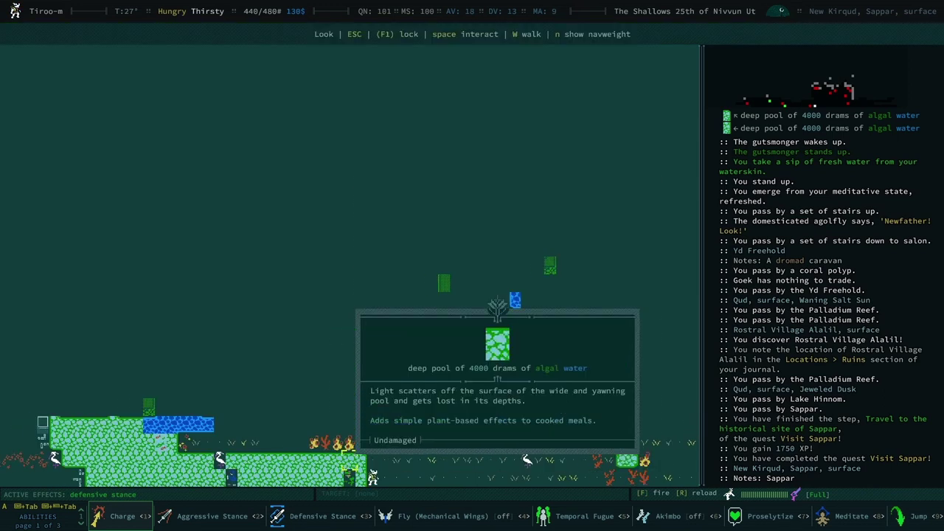
{"action": "key", "text": "Right"}
{"action": "key", "text": "Right"}
{"action": "key", "text": "Right"}
{"action": "key", "text": "Right"}
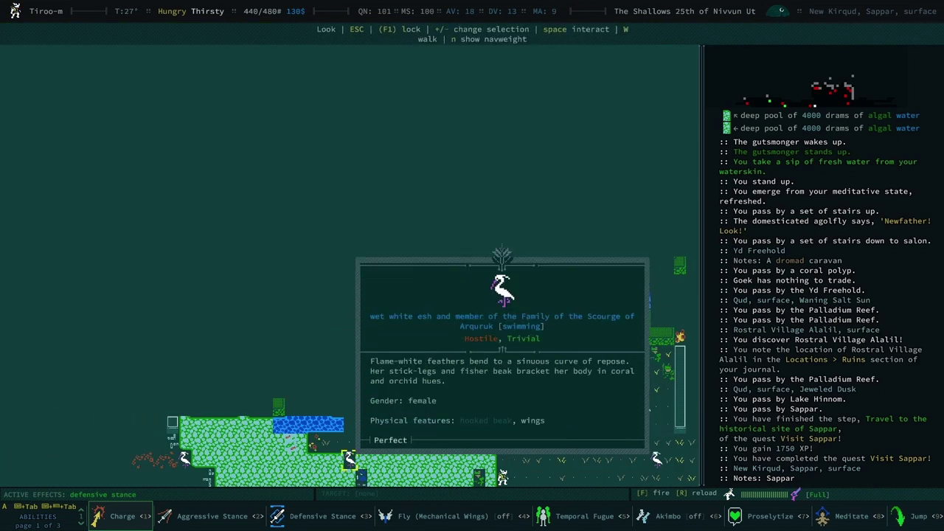
{"action": "key", "text": "Right"}
{"action": "key", "text": "Right"}
{"action": "key", "text": "Up"}
{"action": "key", "text": "Up"}
{"action": "key", "text": "Up"}
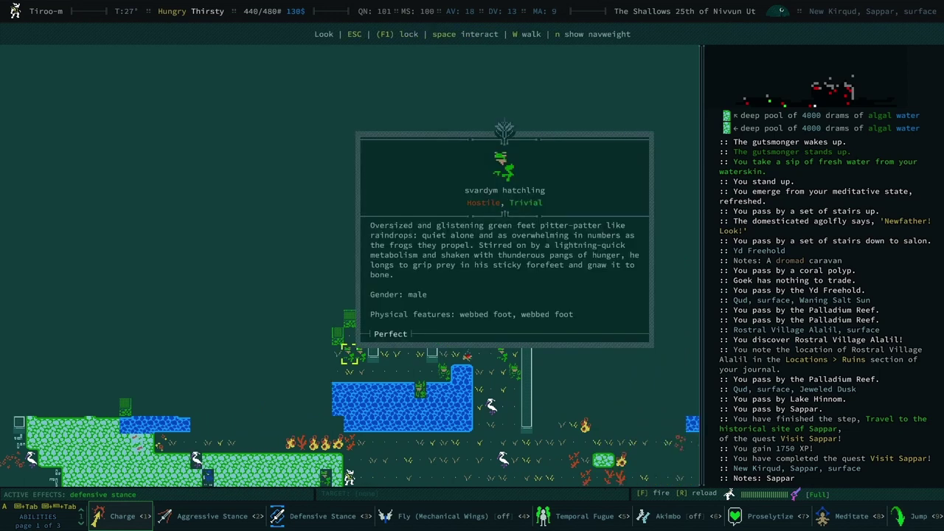
{"action": "key", "text": "Right"}
{"action": "key", "text": "Right"}
{"action": "key", "text": "Down"}
{"action": "key", "text": "Right"}
{"action": "key", "text": "Down"}
{"action": "key", "text": "Right"}
{"action": "key", "text": "Escape"}
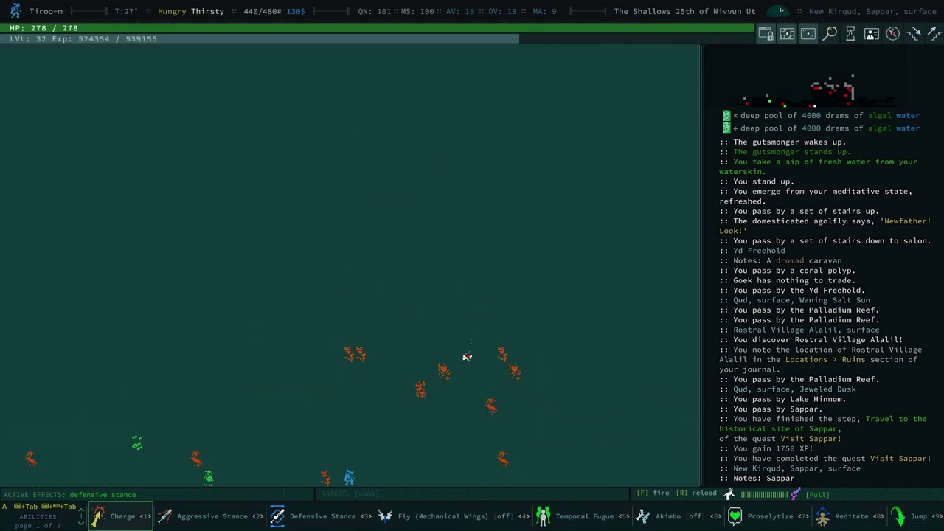
{"action": "key", "text": "Right"}
{"action": "key", "text": "Right"}
{"action": "key", "text": "Right"}
{"action": "key", "text": "Right"}
- Melee the svardym juts, hatchlings and white esh, then examine Caw-ca-CA the Songster
{"action": "key", "text": "Right"}
{"action": "key", "text": "Right"}
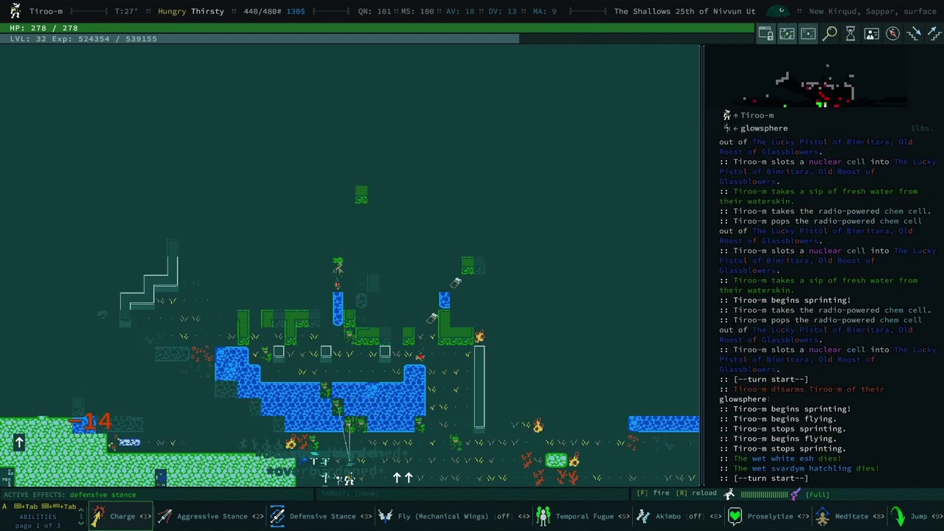
{"action": "key", "text": "Right"}
{"action": "key", "text": "Right"}
{"action": "key", "text": "Right"}
{"action": "key", "text": "Right"}
{"action": "key", "text": "Right"}
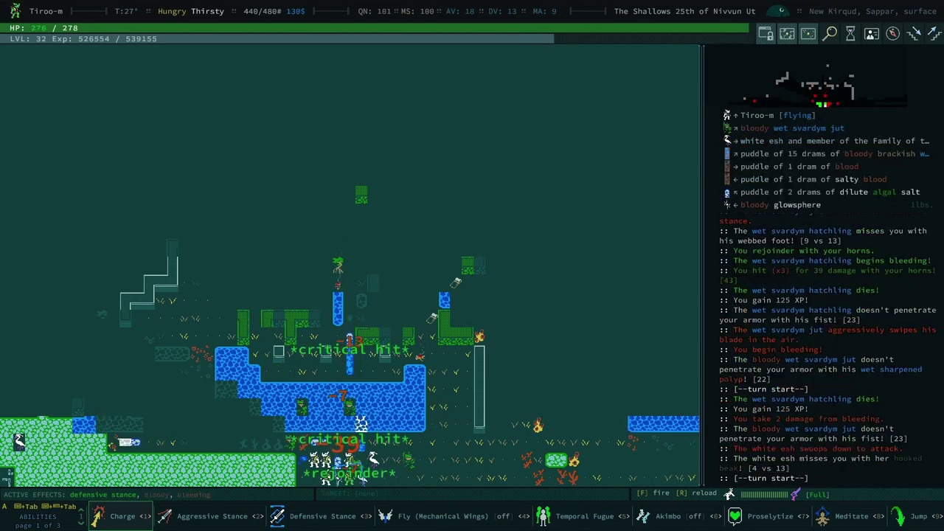
{"action": "key", "text": "Right"}
{"action": "key", "text": "Right"}
{"action": "key", "text": "Right"}
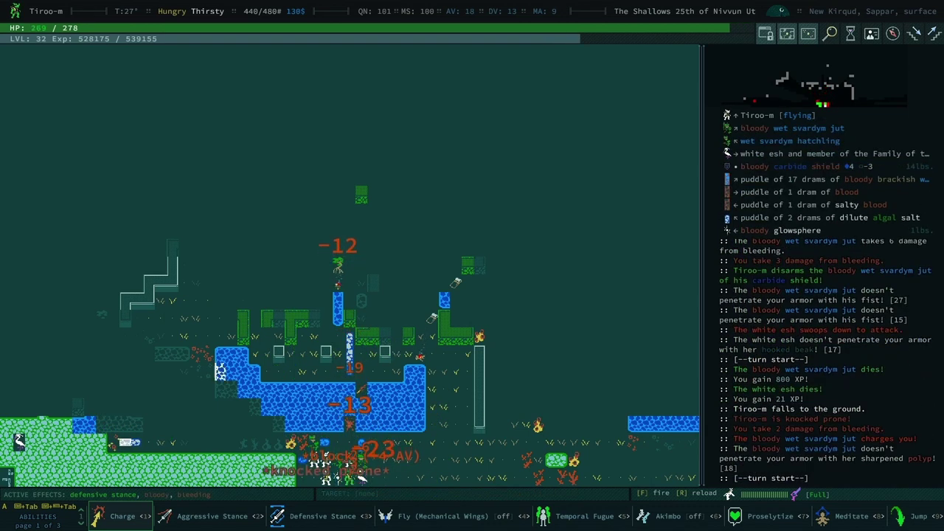
{"action": "key", "text": "Right"}
{"action": "key", "text": "Right"}
{"action": "key", "text": "Right"}
{"action": "key", "text": "Right"}
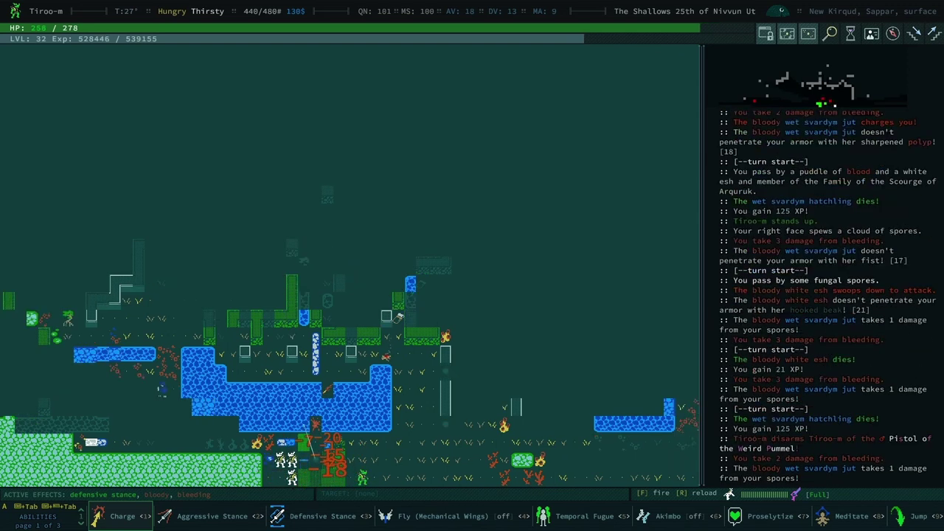
{"action": "key", "text": "Right"}
{"action": "key", "text": "Right"}
{"action": "key", "text": "Right"}
{"action": "key", "text": "Right"}
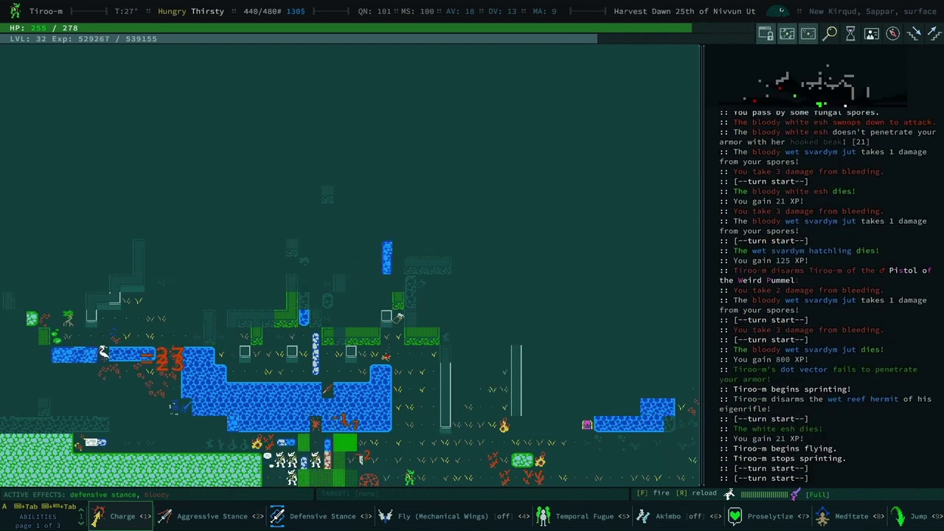
{"action": "key", "text": "Right"}
{"action": "key", "text": "Left"}
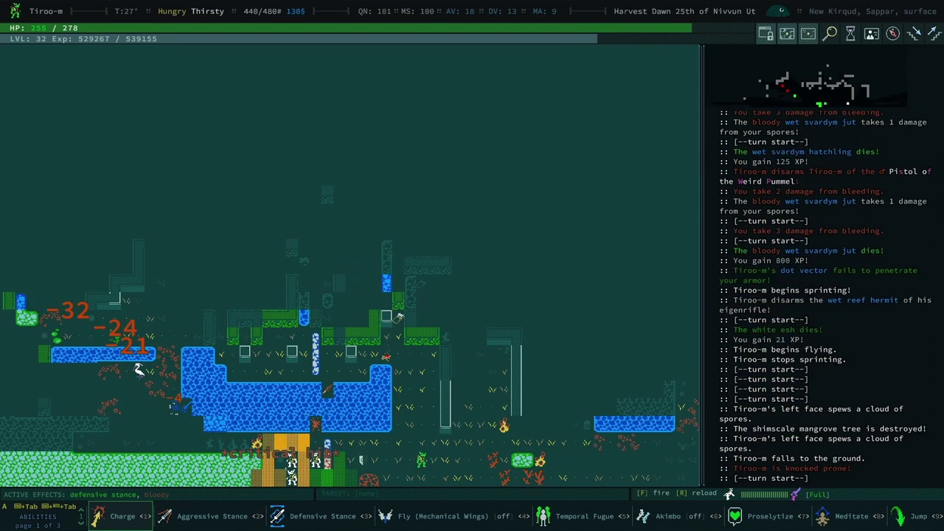
{"action": "key", "text": "Left"}
{"action": "key", "text": "Left"}
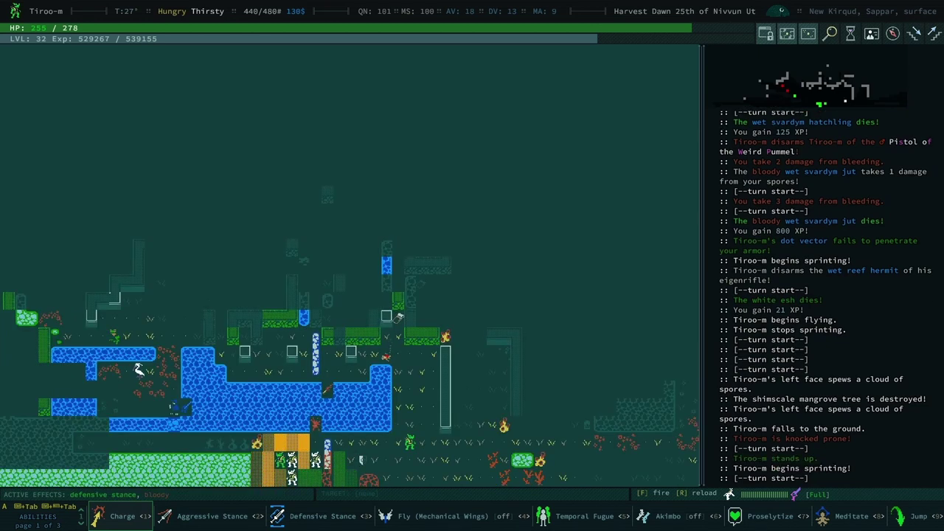
{"action": "key", "text": "Down"}
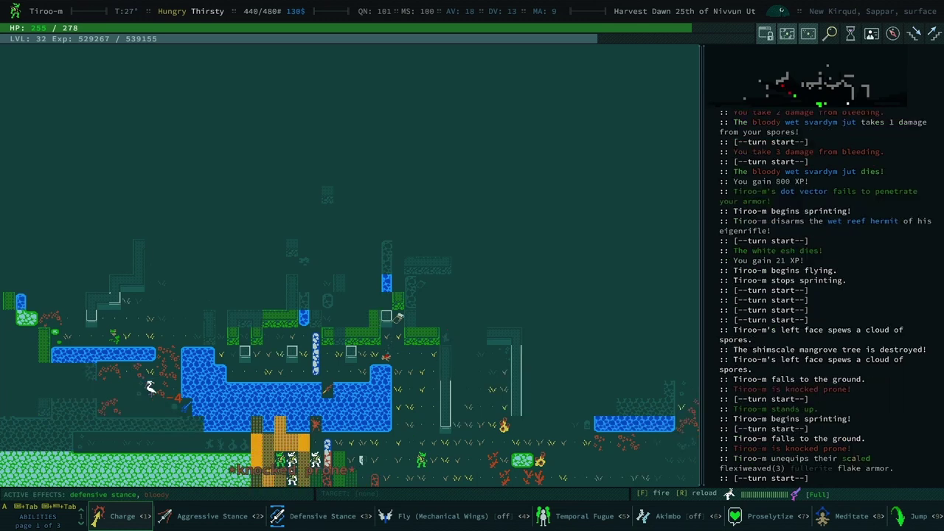
{"action": "key", "text": "Down"}
{"action": "key", "text": "Down"}
{"action": "key", "text": "Down"}
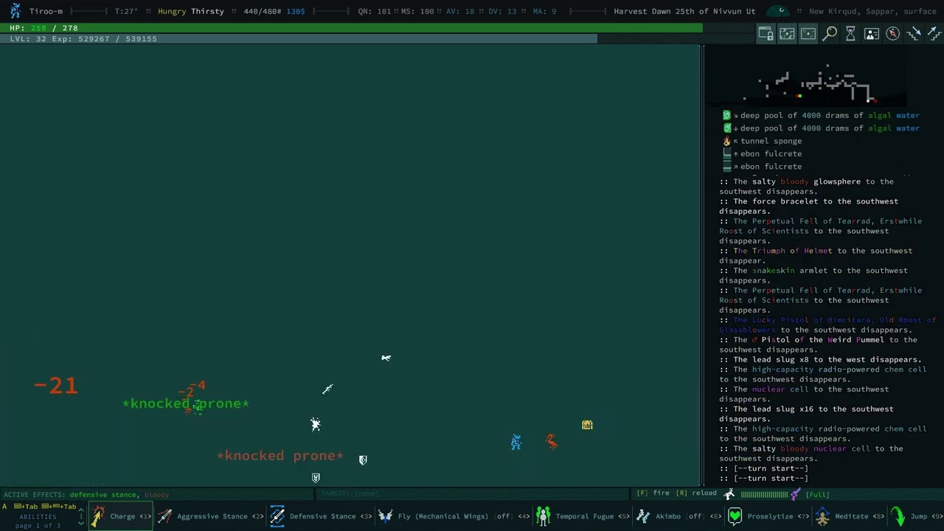
{"action": "key", "text": "l"}
{"action": "key", "text": "Right"}
{"action": "key", "text": "Right"}
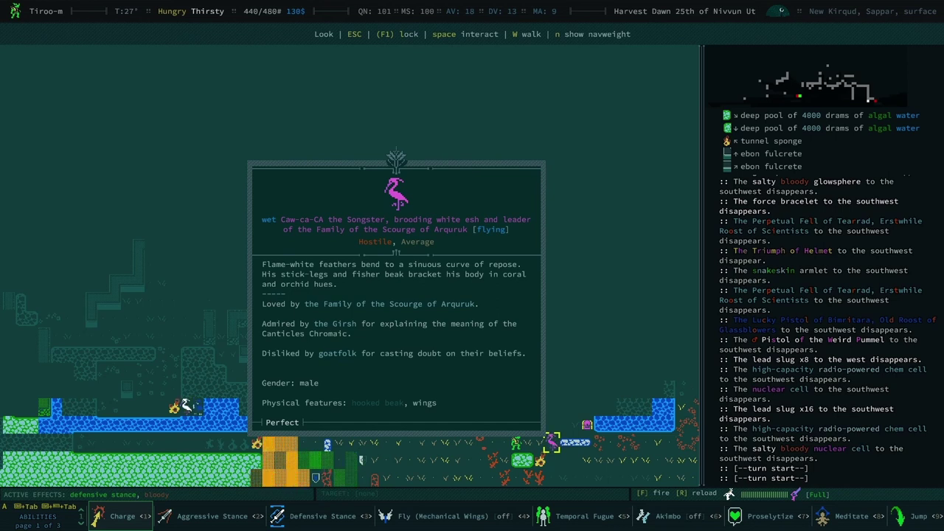
- Turn on flying and kill Caw-ca-CA the Songster
{"action": "key", "text": "Escape"}
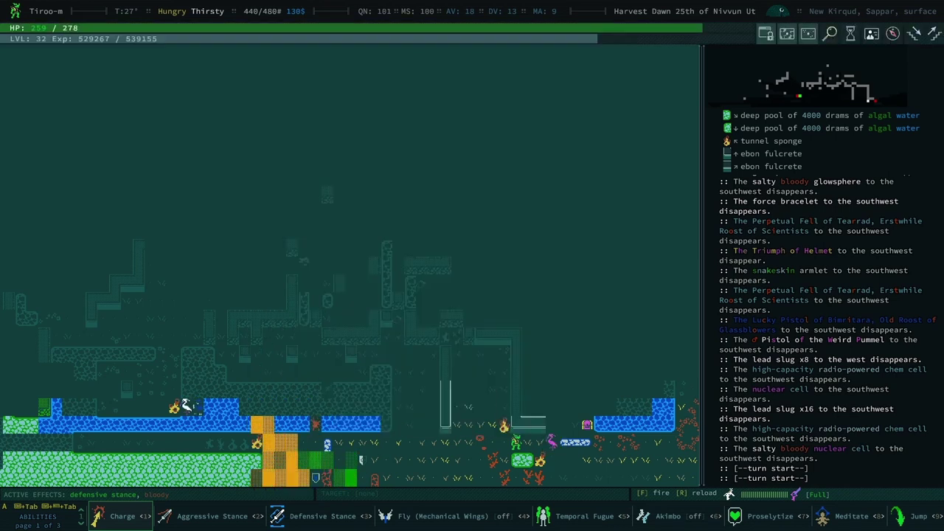
{"action": "key", "text": "Down"}
{"action": "key", "text": "5"}
{"action": "key", "text": "space"}
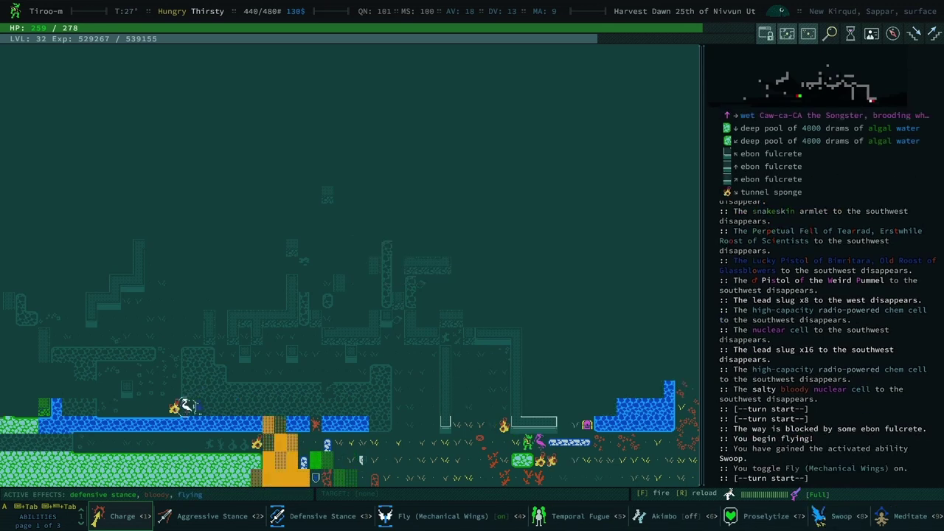
{"action": "key", "text": "Right"}
{"action": "key", "text": "Right"}
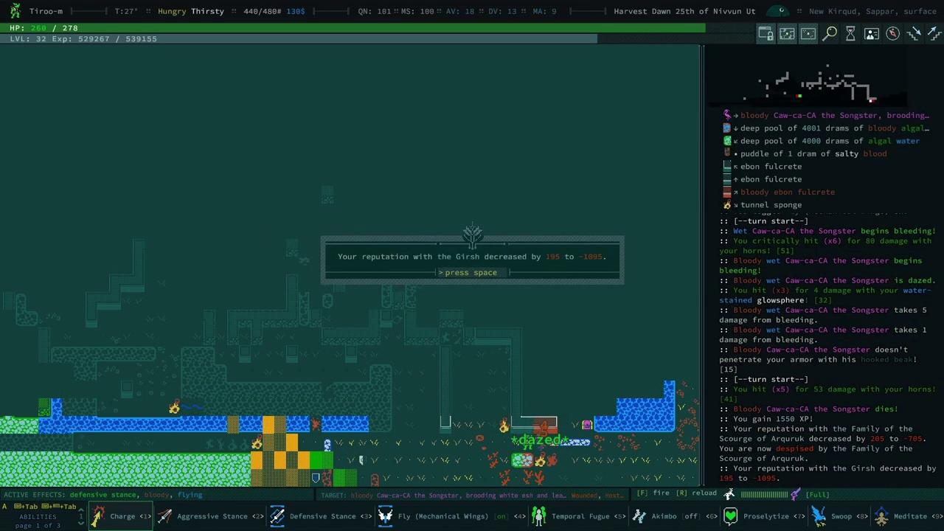
{"action": "key", "text": "space"}
{"action": "key", "text": "space"}
{"action": "key", "text": "space"}
- Dismiss the reputation messages, kill a white esh, and open the nearby chest
{"action": "key", "text": "Right"}
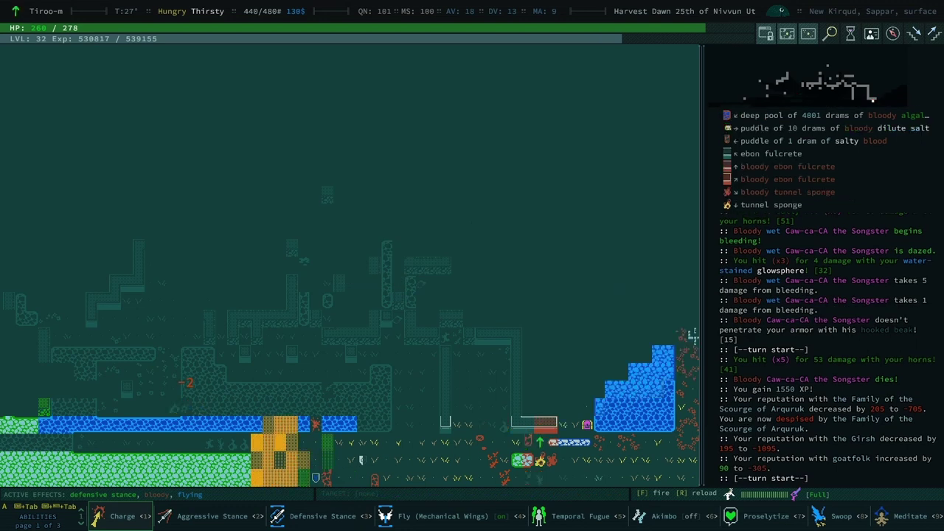
{"action": "key", "text": "Right"}
{"action": "key", "text": "Up"}
{"action": "key", "text": "Up"}
{"action": "key", "text": "Up"}
{"action": "key", "text": "Up"}
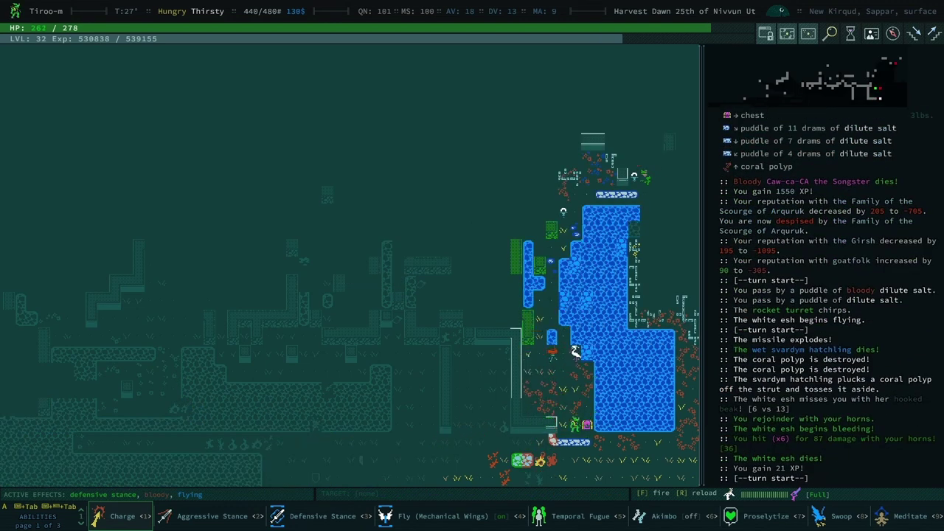
{"action": "key", "text": "space"}
- Take Delightecus, Antelopesfavor from the chest and dismiss the quest messages
{"action": "key", "text": "Return"}
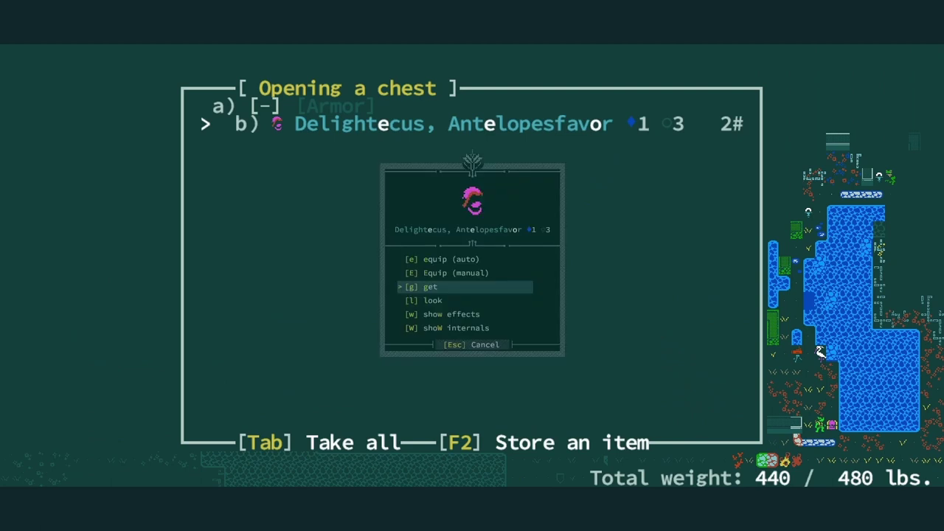
{"action": "key", "text": "Return"}
{"action": "key", "text": "space"}
{"action": "key", "text": "space"}
{"action": "key", "text": "space"}
- Charge north into the fight, then land by switching off the Mechanical Wings
{"action": "key", "text": "1"}
{"action": "key", "text": "space"}
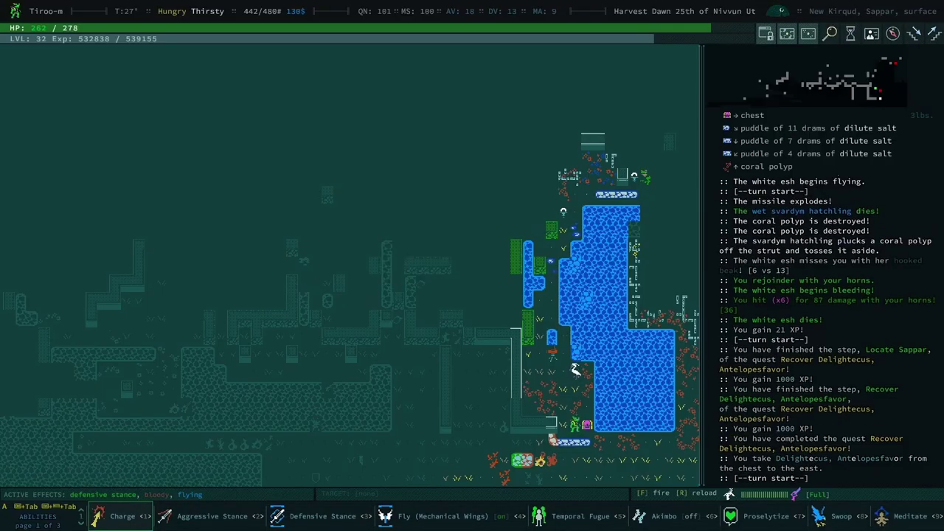
{"action": "key", "text": "Up"}
{"action": "key", "text": "Up"}
{"action": "key", "text": "Up"}
{"action": "key", "text": "Up"}
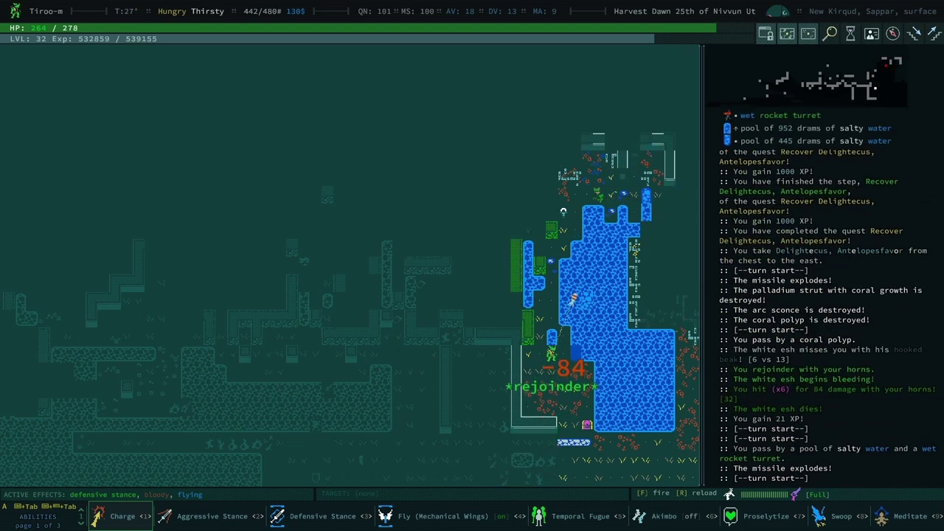
{"action": "key", "text": "Up"}
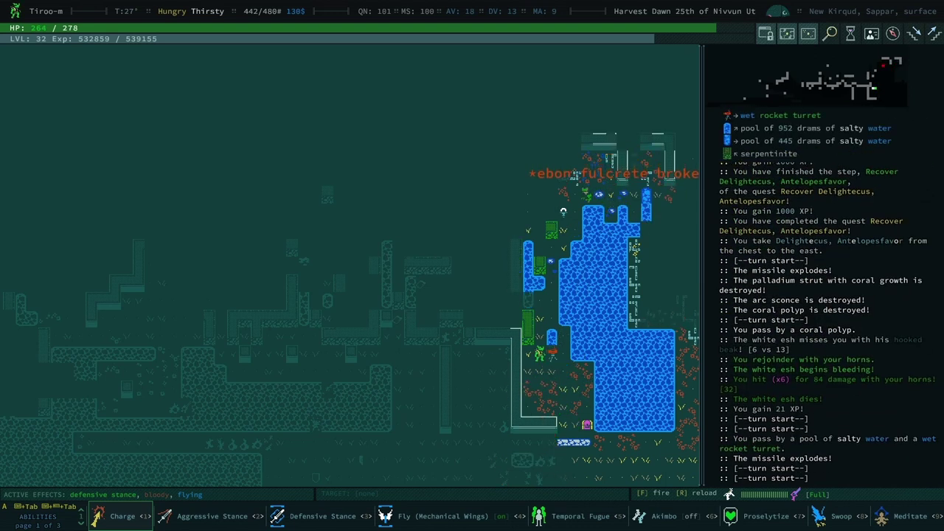
{"action": "key", "text": "4"}
{"action": "key", "text": "Up"}
{"action": "key", "text": "Up"}
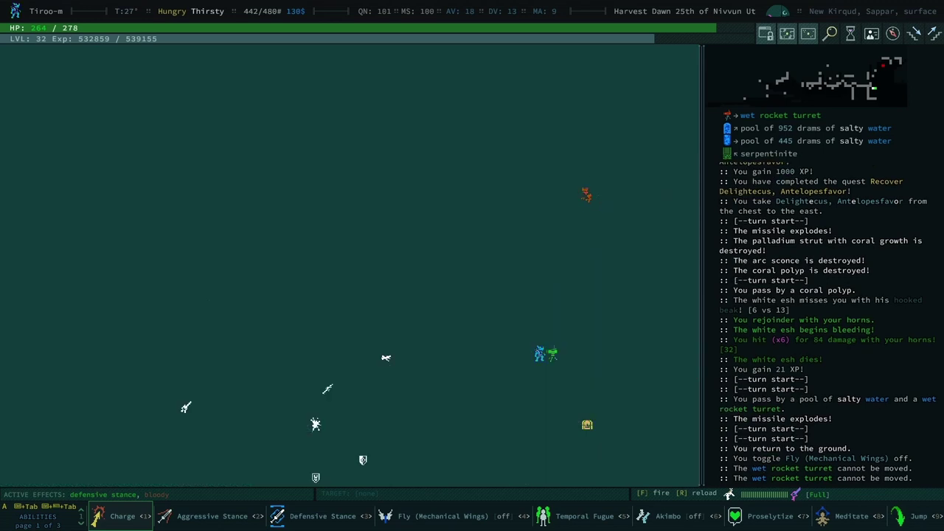
{"action": "key", "text": "Up"}
{"action": "key", "text": "Up"}
{"action": "key", "text": "Up"}
{"action": "key", "text": "Up"}
- Step toward the hatchling, meditate, and auto-explore New Kirqud's surface
{"action": "key", "text": "Down"}
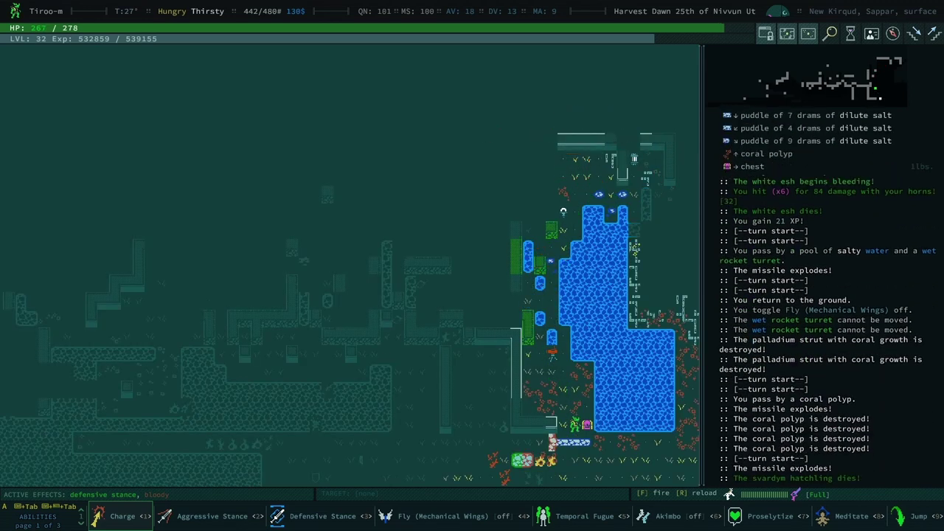
{"action": "key", "text": "0"}
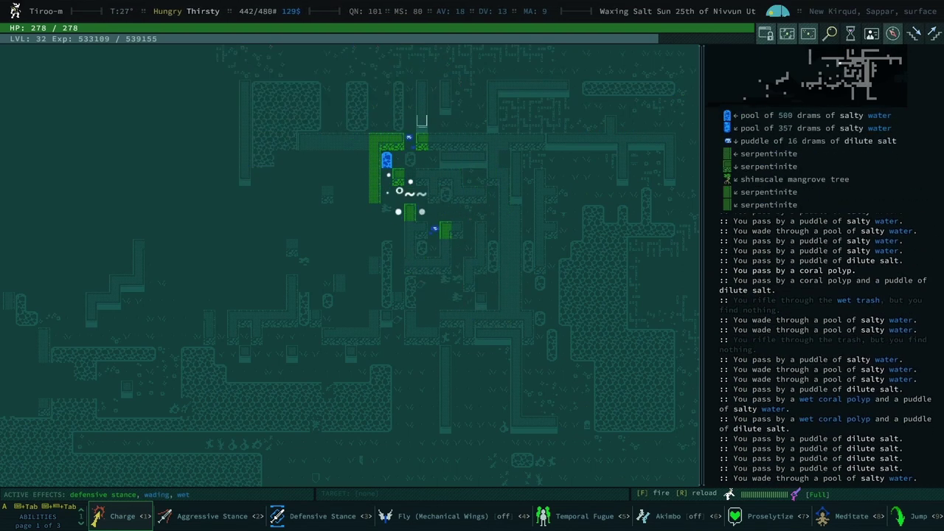
{"action": "key", "text": "f"}
{"action": "key", "text": "0"}
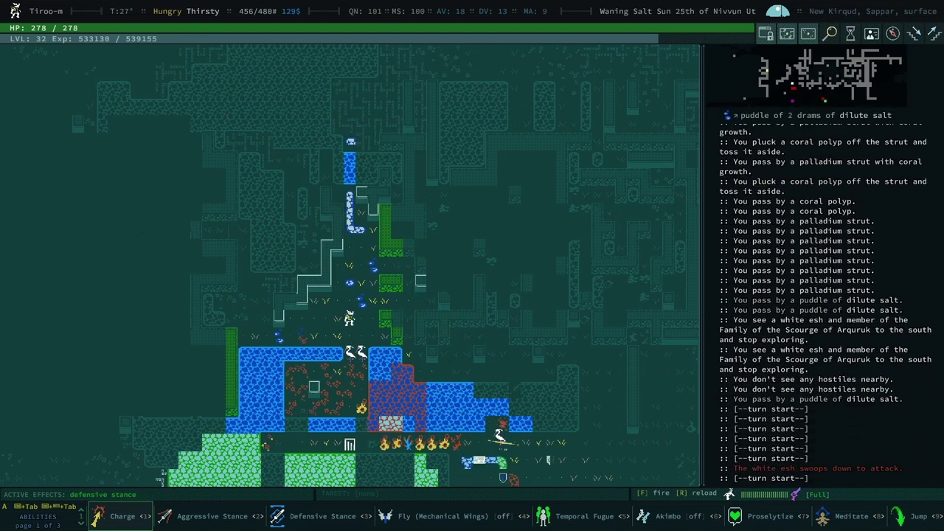
{"action": "key", "text": "KP_7"}
{"action": "key", "text": "KP_7"}
{"action": "key", "text": "KP_7"}
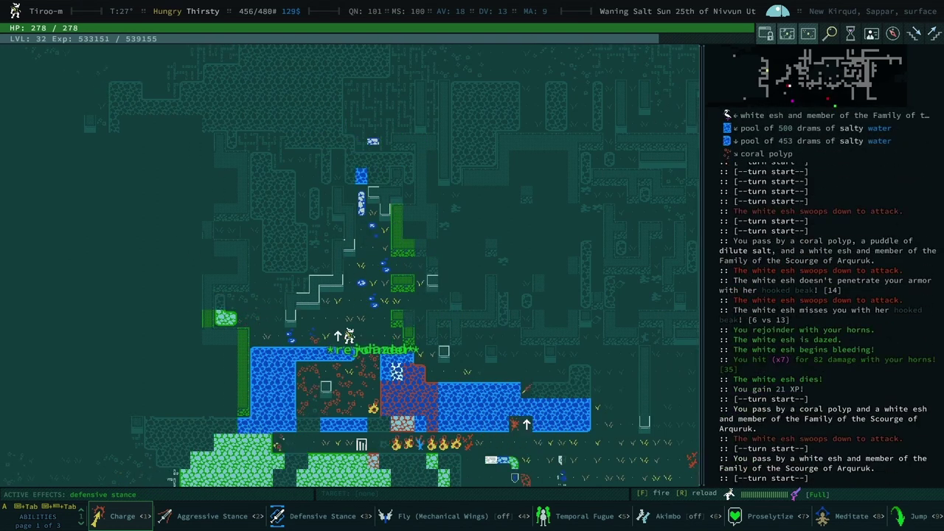
- Chase the white esh south and explore west, killing the wet svardym hatchling
{"action": "key", "text": "KP_0"}
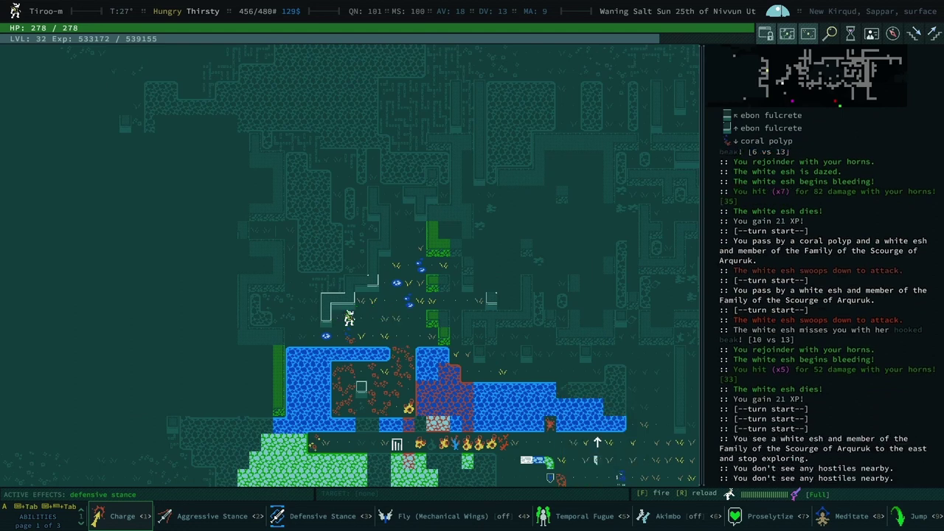
{"action": "key", "text": "KP_1"}
{"action": "key", "text": "KP_0"}
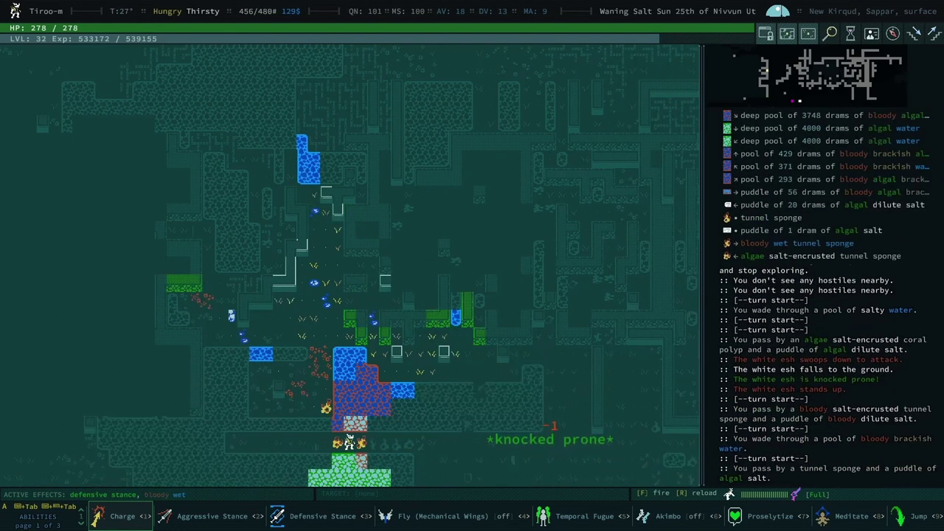
{"action": "key", "text": "KP_0"}
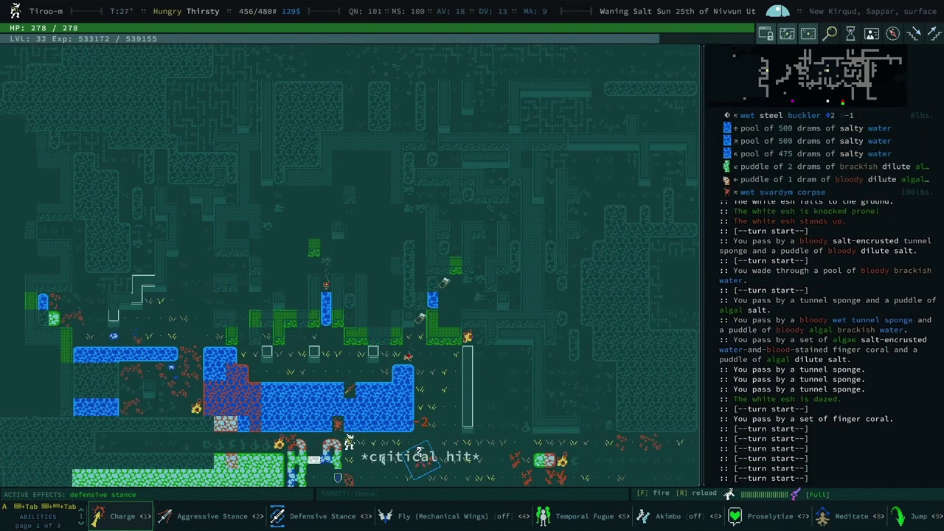
{"action": "key", "text": "KP_0"}
{"action": "key", "text": "KP_0"}
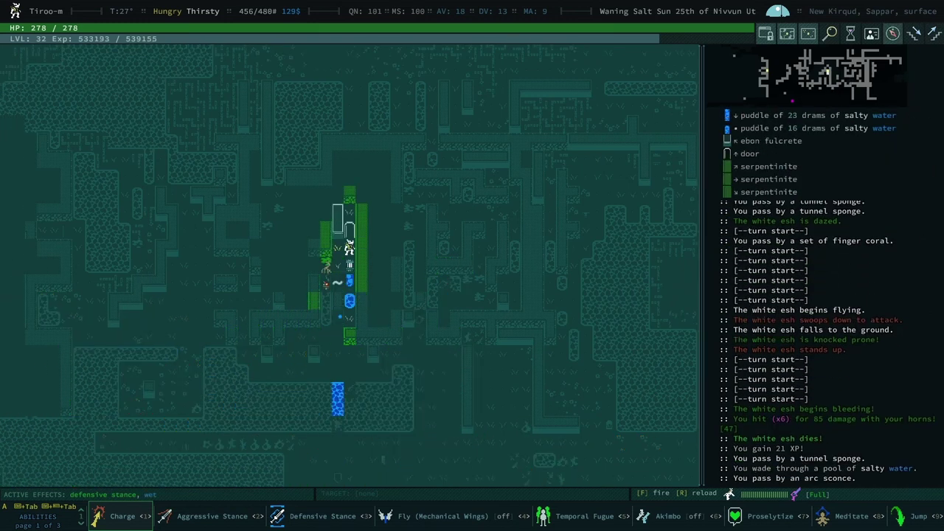
{"action": "key", "text": "KP_0"}
{"action": "key", "text": "KP_0"}
{"action": "key", "text": "KP_0"}
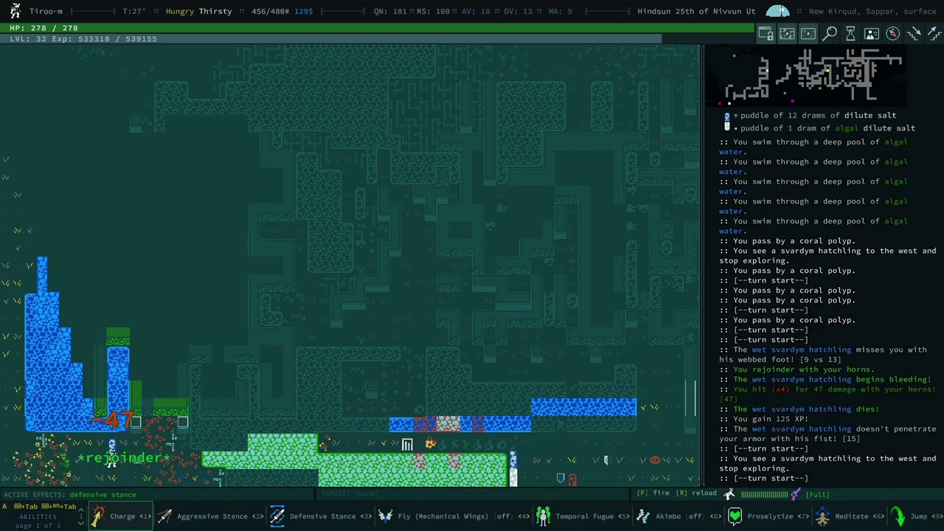
{"action": "key", "text": "KP_0"}
{"action": "key", "text": "KP_0"}
{"action": "key", "text": "KP_0"}
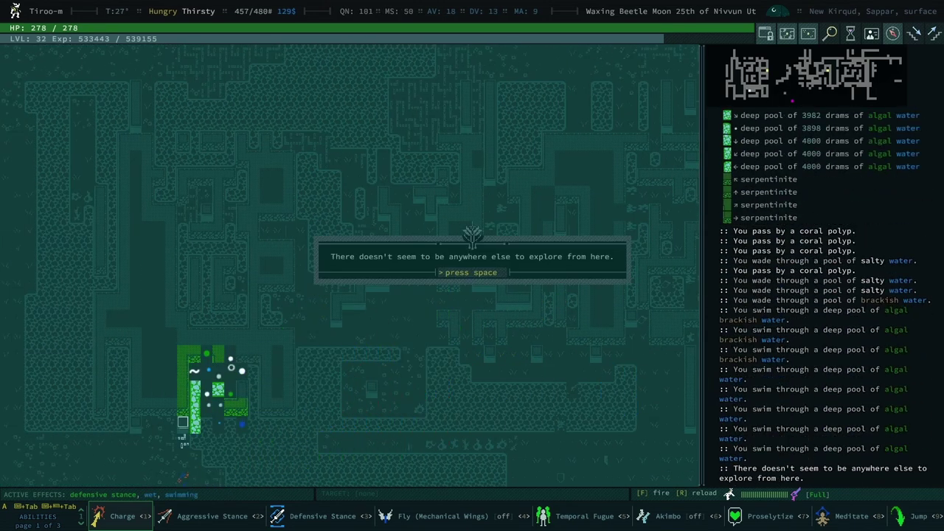
- Travel to the stairs down via the points-of-interest list, attacking a white esh
{"action": "key", "text": "space"}
{"action": "key", "text": "BackSpace"}
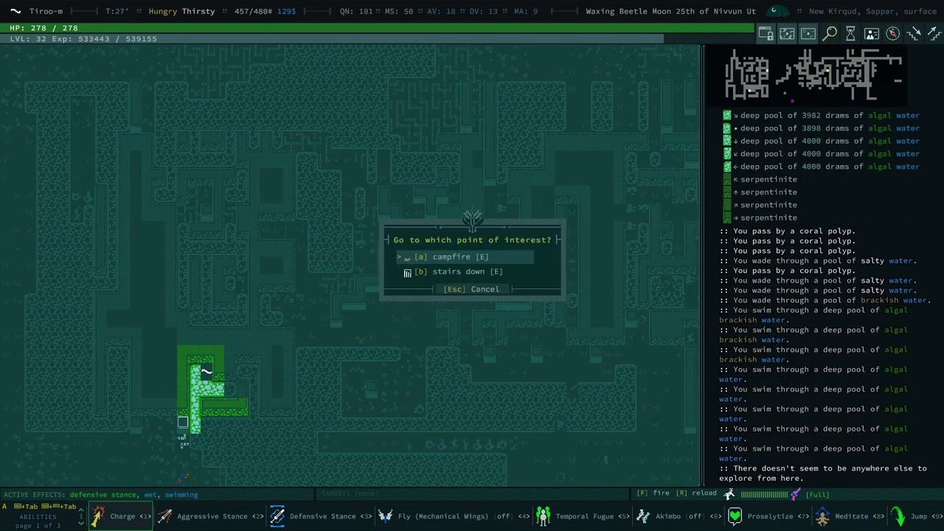
{"action": "key", "text": "b"}
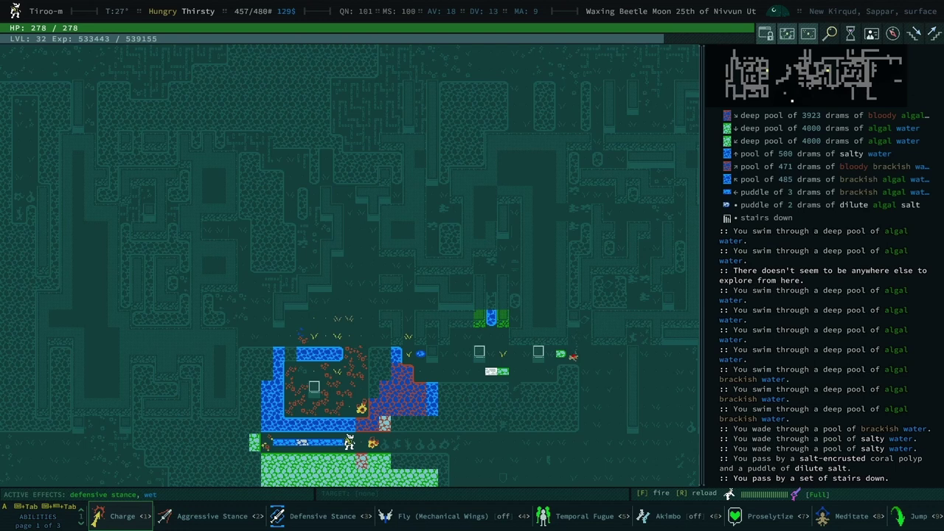
{"action": "key", "text": "KP_2"}
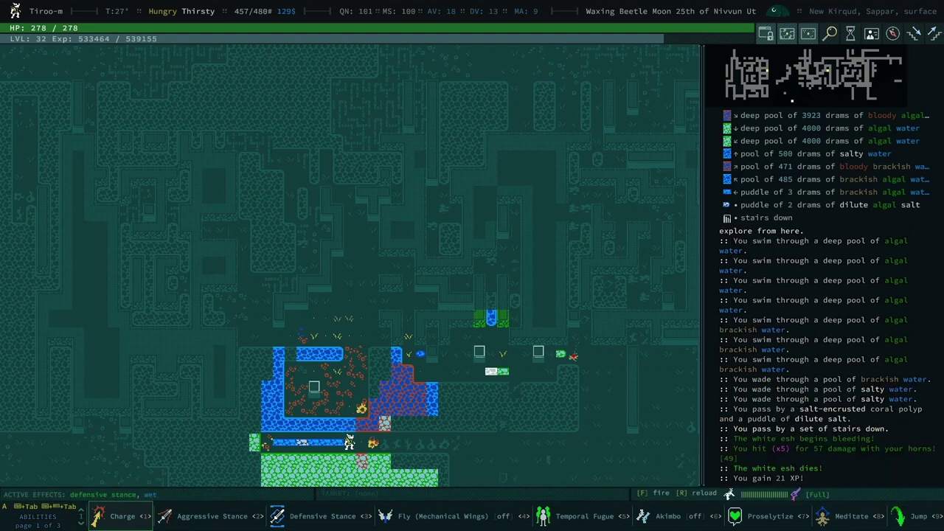
- Visit the campfire, close its options, and head back to the stairs down
{"action": "key", "text": "KP_0"}
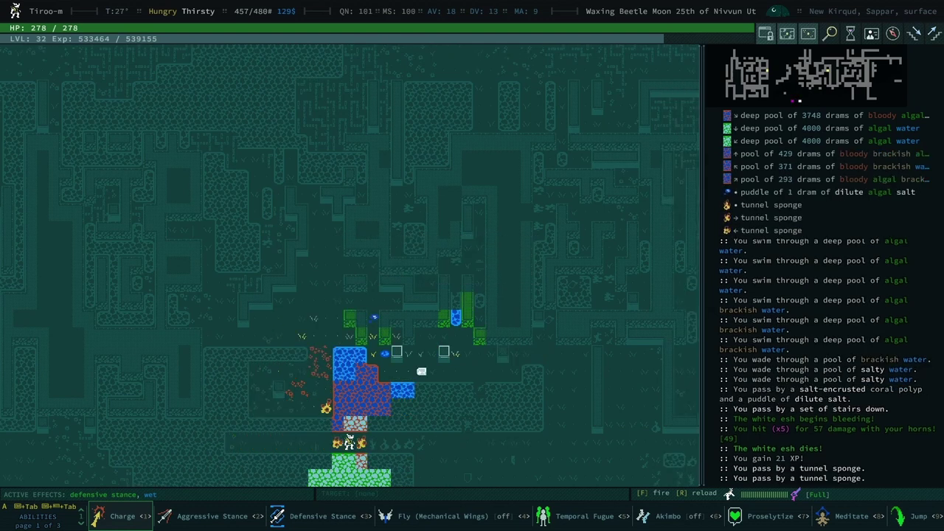
{"action": "key", "text": "space"}
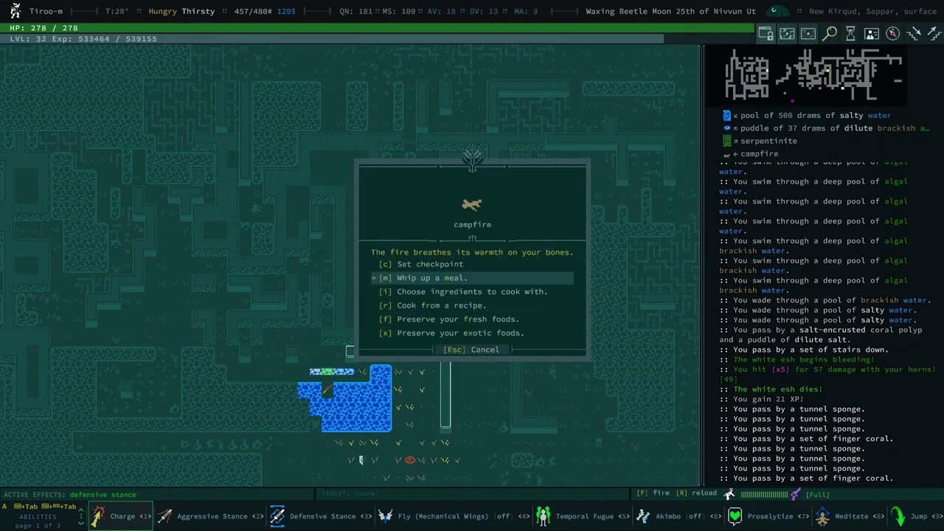
{"action": "key", "text": "Escape"}
{"action": "key", "text": "greater"}
- Descend to Shunna Steeple and fight the eshes and the blocking serpentinite
{"action": "key", "text": "KP_0"}
{"action": "key", "text": "KP_0"}
{"action": "key", "text": "KP_0"}
{"action": "key", "text": "KP_6"}
{"action": "key", "text": "KP_6"}
{"action": "key", "text": "KP_6"}
{"action": "key", "text": "KP_6"}
{"action": "key", "text": "KP_9"}
{"action": "key", "text": "KP_9"}
{"action": "key", "text": "KP_9"}
{"action": "key", "text": "KP_9"}
{"action": "key", "text": "KP_9"}
{"action": "key", "text": "KP_9"}
{"action": "key", "text": "KP_9"}
{"action": "key", "text": "KP_9"}
{"action": "key", "text": "KP_0"}
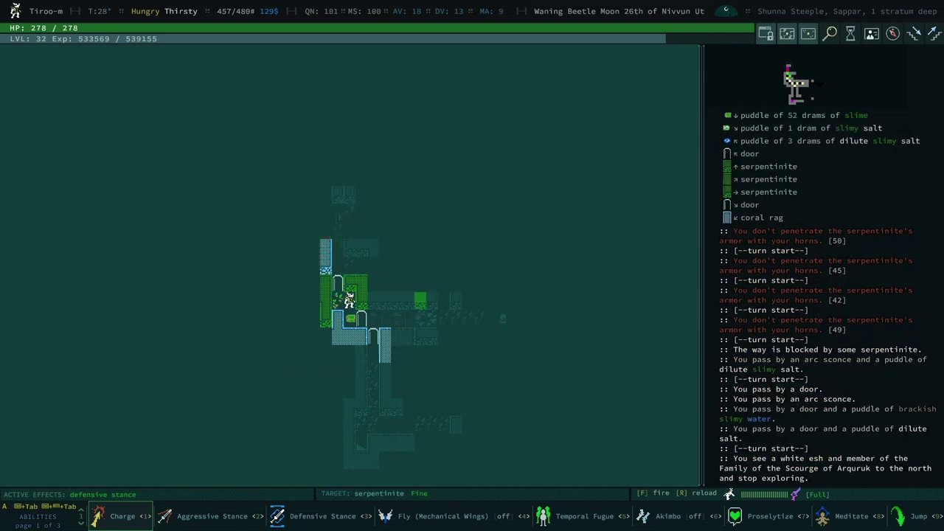
- Explore north and destroy the rocket turret and chain laser emplacement
{"action": "key", "text": "KP_8"}
{"action": "key", "text": "KP_8"}
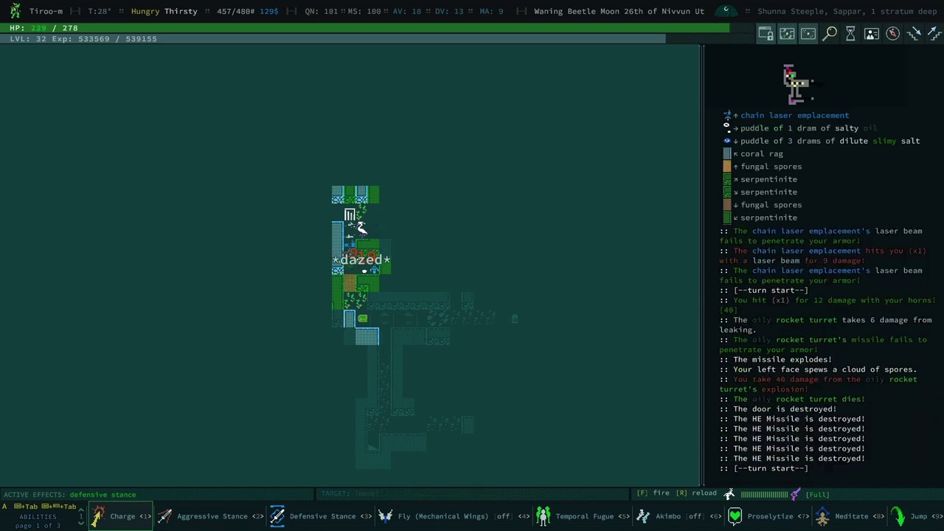
{"action": "key", "text": "KP_2"}
{"action": "key", "text": "KP_2"}
{"action": "key", "text": "KP_2"}
{"action": "key", "text": "KP_2"}
{"action": "key", "text": "KP_2"}
{"action": "key", "text": "KP_2"}
{"action": "key", "text": "KP_2"}
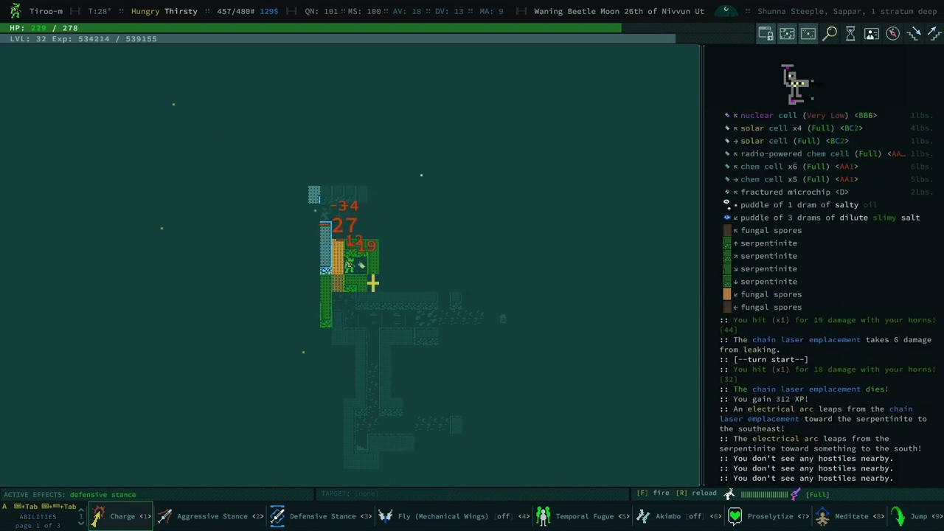
{"action": "key", "text": "KP_0"}
- Dismiss the hideout and Sultan Histories popups, finish exploring, and descend to Shrine at Tad
{"action": "key", "text": "space"}
{"action": "key", "text": "KP_0"}
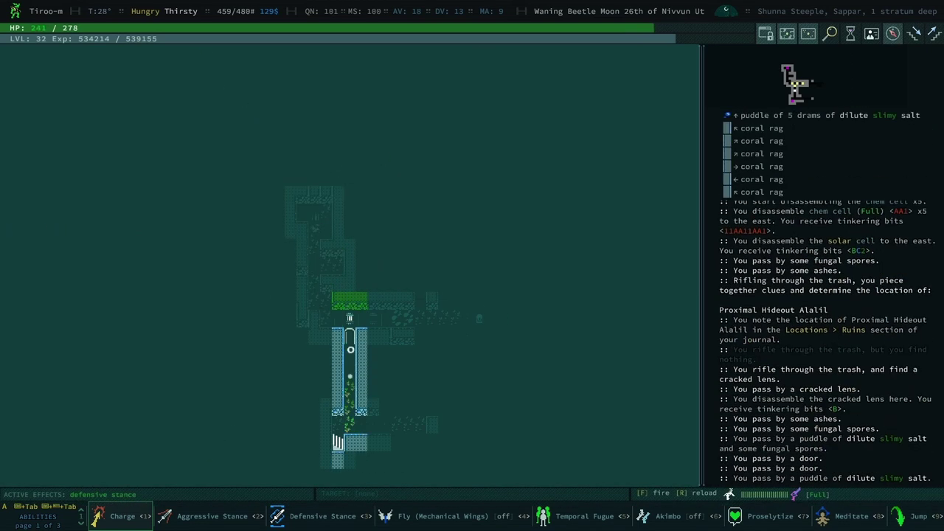
{"action": "key", "text": "KP_0"}
{"action": "key", "text": "space"}
{"action": "key", "text": "KP_0"}
{"action": "key", "text": "KP_0"}
{"action": "key", "text": "shift+period"}
{"action": "key", "text": "shift+period"}
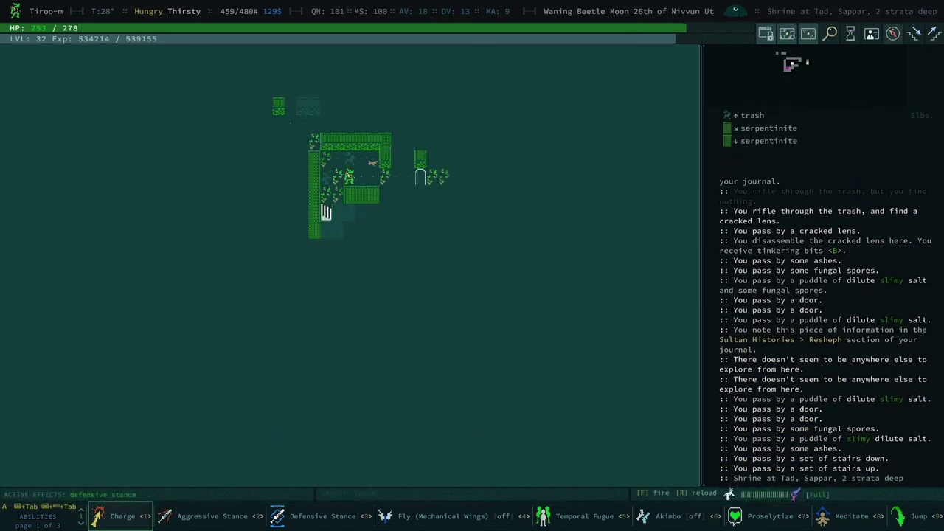
- Auto-explore the shrine west, south, north and east, killing white esh, into the grassy room
{"action": "key", "text": "KP_0"}
{"action": "key", "text": "KP_0"}
{"action": "key", "text": "KP_0"}
{"action": "key", "text": "KP_0"}
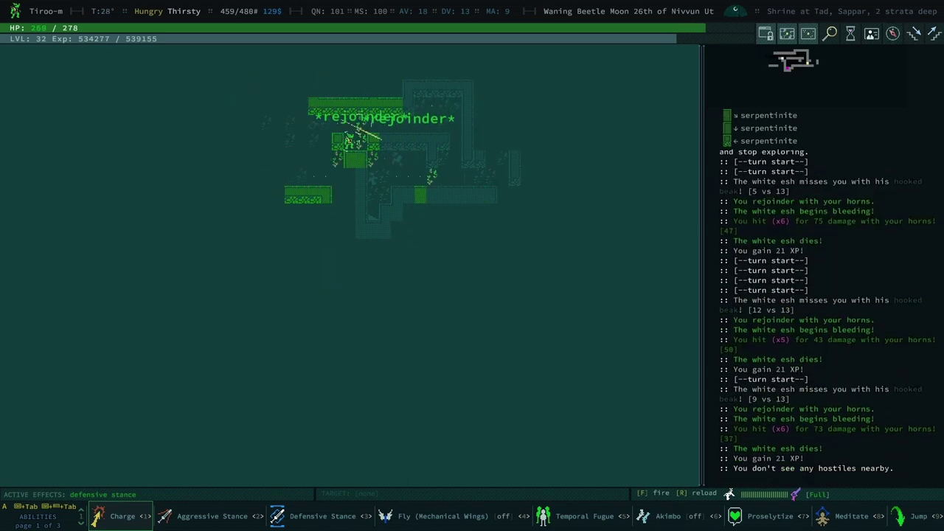
{"action": "key", "text": "KP_0"}
{"action": "key", "text": "KP_0"}
{"action": "key", "text": "KP_0"}
{"action": "key", "text": "KP_0"}
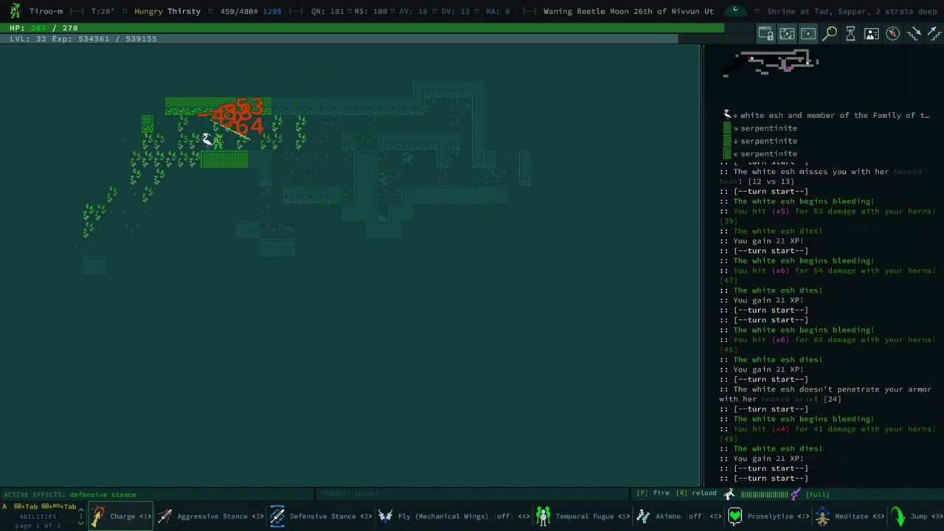
{"action": "key", "text": "KP_0"}
{"action": "key", "text": "KP_0"}
{"action": "key", "text": "KP_0"}
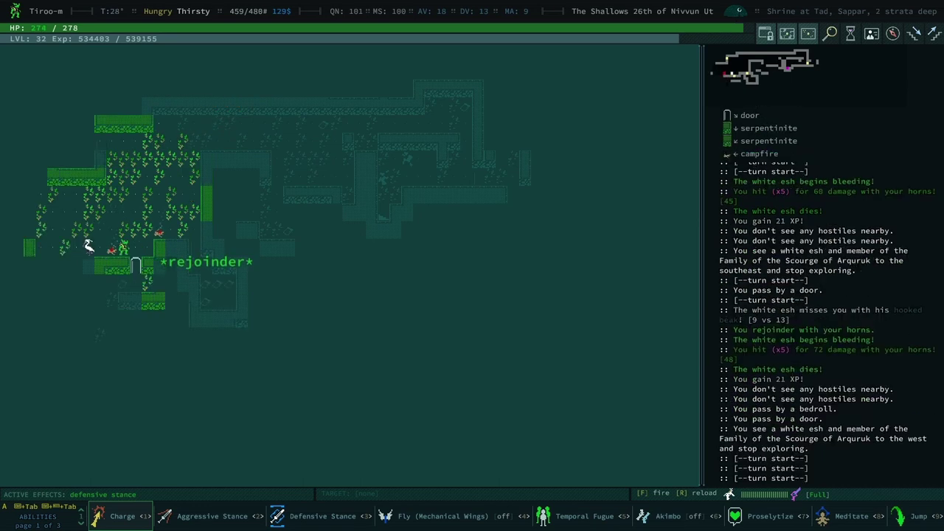
{"action": "key", "text": "KP_0"}
{"action": "key", "text": "KP_0"}
{"action": "key", "text": "KP_0"}
{"action": "key", "text": "KP_0"}
{"action": "key", "text": "KP_0"}
{"action": "key", "text": "KP_0"}
{"action": "key", "text": "KP_0"}
{"action": "key", "text": "KP_0"}
{"action": "key", "text": "KP_0"}
{"action": "key", "text": "KP_0"}
{"action": "key", "text": "KP_0"}
{"action": "key", "text": "KP_0"}
{"action": "key", "text": "KP_0"}
{"action": "key", "text": "KP_0"}
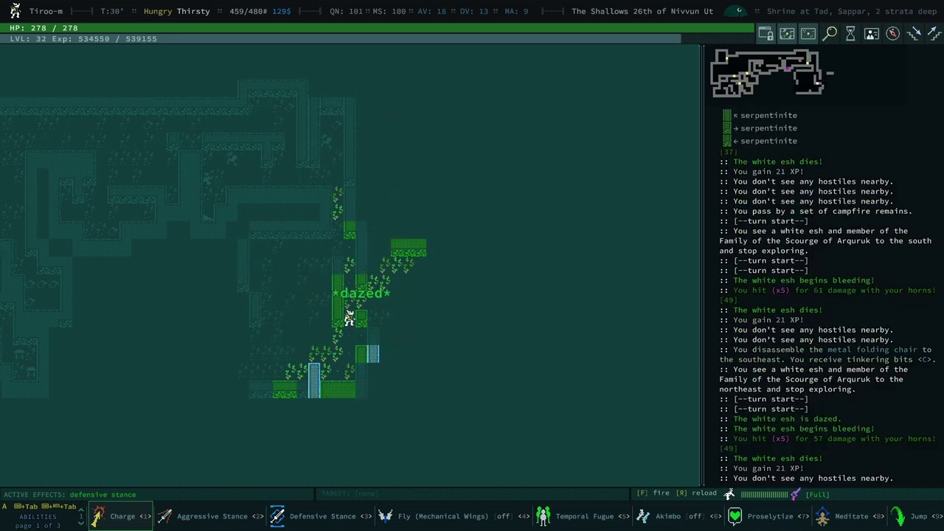
{"action": "key", "text": "KP_0"}
{"action": "key", "text": "KP_0"}
{"action": "key", "text": "KP_0"}
{"action": "key", "text": "KP_0"}
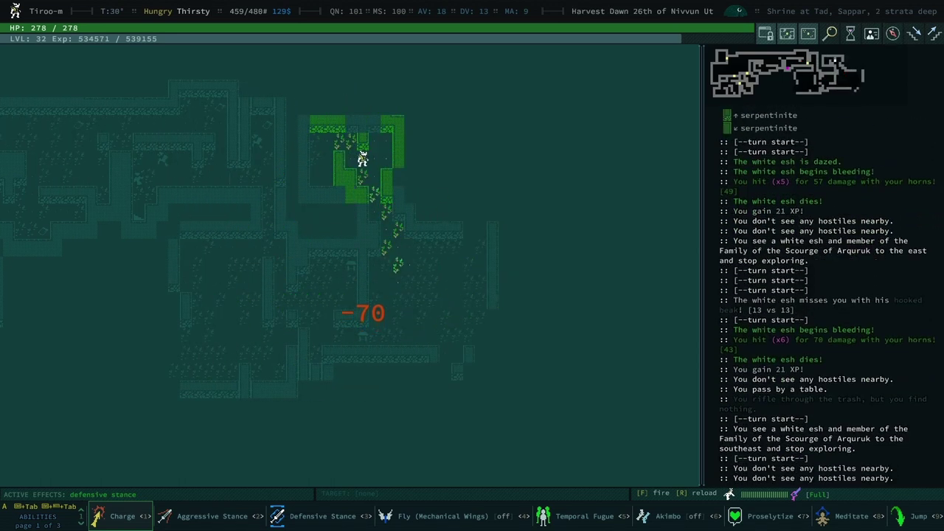
{"action": "key", "text": "KP_0"}
{"action": "key", "text": "KP_0"}
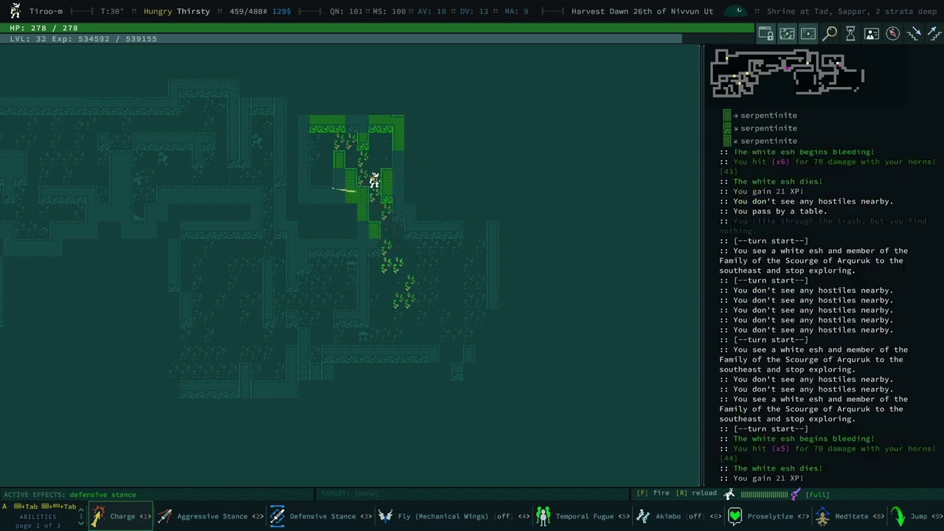
{"action": "key", "text": "KP_0"}
{"action": "key", "text": "KP_0"}
{"action": "key", "text": "KP_0"}
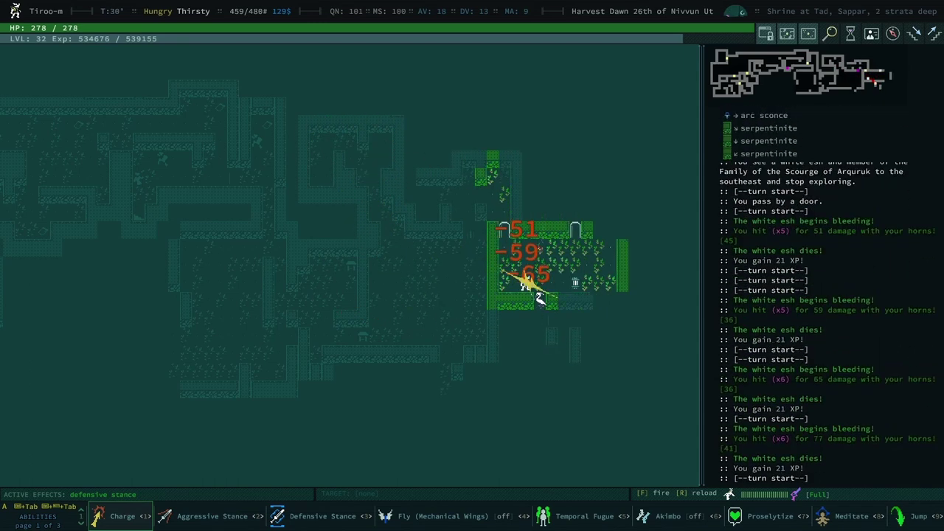
{"action": "key", "text": "KP_0"}
{"action": "key", "text": "KP_0"}
- Take Too Common Sickness from the bookshelf and the chest's loot, then explore on past a white esh
{"action": "key", "text": "KP_0"}
{"action": "key", "text": "KP_0"}
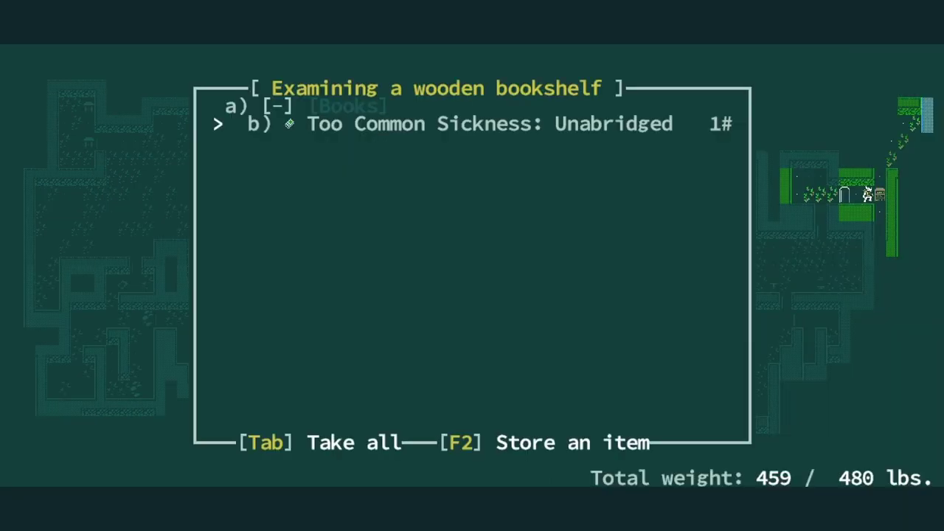
{"action": "key", "text": "Tab"}
{"action": "key", "text": "KP_0"}
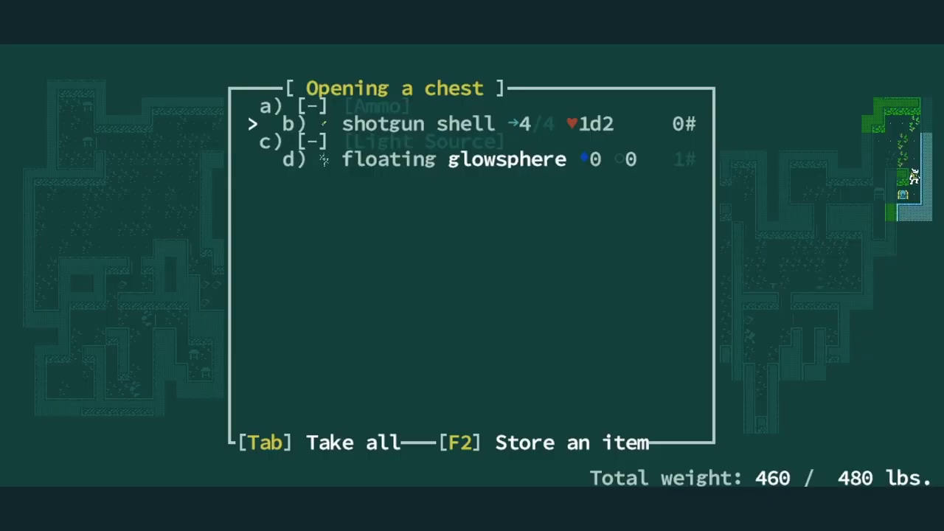
{"action": "key", "text": "Tab"}
{"action": "key", "text": "KP_0"}
{"action": "key", "text": "KP_0"}
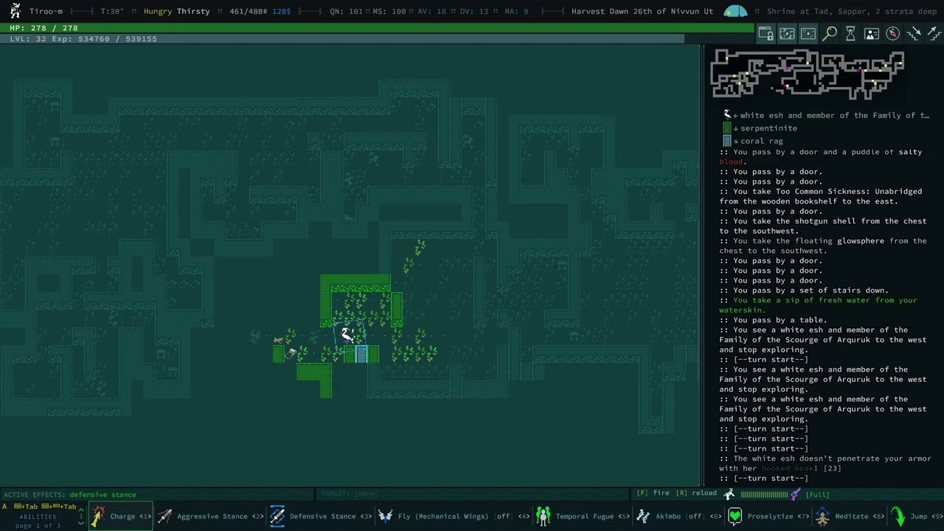
{"action": "key", "text": "KP_0"}
{"action": "key", "text": "KP_0"}
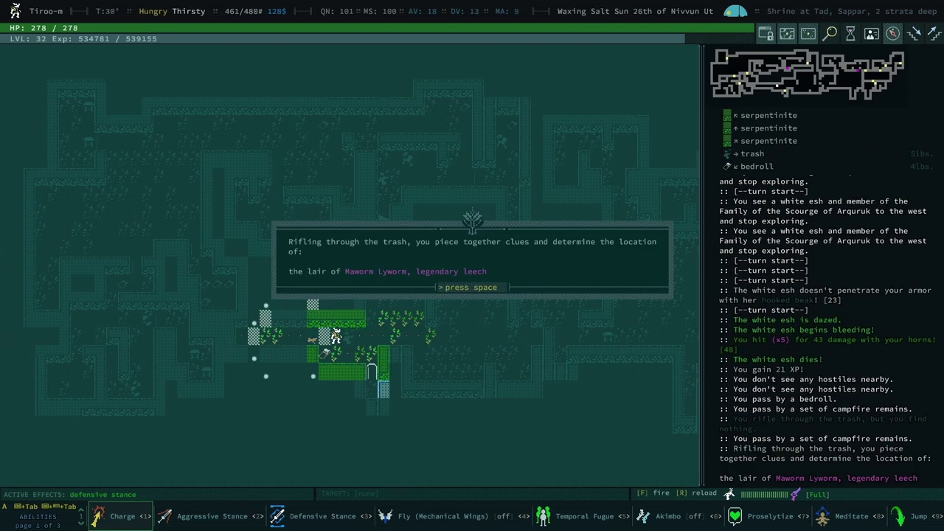
- Dismiss the lair message, descend to Sakesh Morass, and fight the white esh there
{"action": "key", "text": "space"}
{"action": "key", "text": "space"}
{"action": "key", "text": "KP_0"}
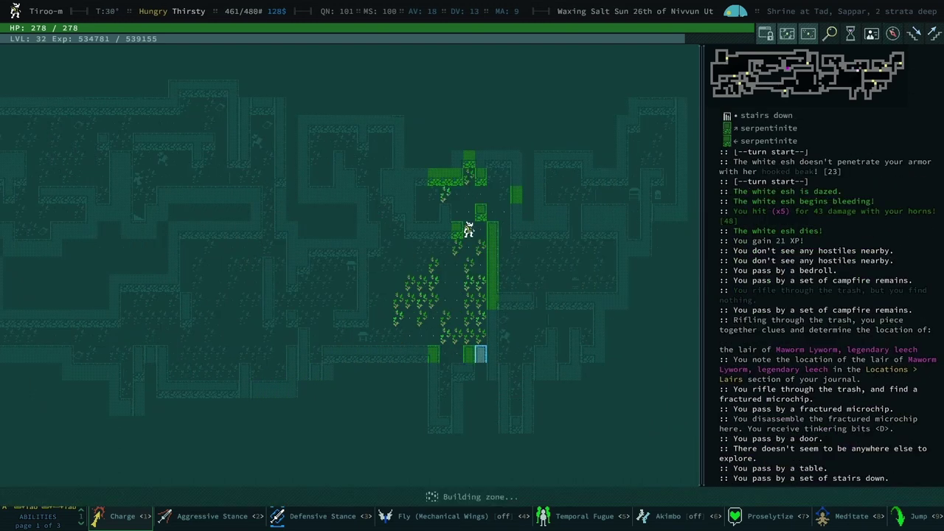
{"action": "key", "text": "KP_0"}
{"action": "key", "text": "KP_0"}
{"action": "key", "text": "KP_0"}
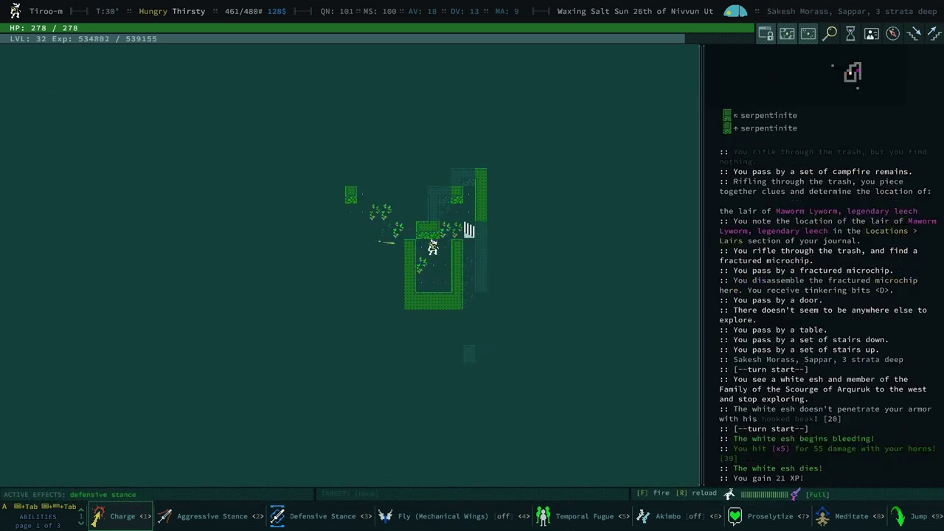
{"action": "key", "text": "KP_0"}
{"action": "key", "text": "KP_0"}
{"action": "key", "text": "KP_0"}
{"action": "key", "text": "KP_0"}
{"action": "key", "text": "KP_0"}
{"action": "key", "text": "KP_0"}
{"action": "key", "text": "KP_0"}
{"action": "key", "text": "KP_0"}
{"action": "key", "text": "KP_0"}
{"action": "key", "text": "KP_0"}
{"action": "key", "text": "KP_0"}
{"action": "key", "text": "KP_0"}
{"action": "key", "text": "KP_0"}
{"action": "key", "text": "KP_0"}
{"action": "key", "text": "KP_0"}
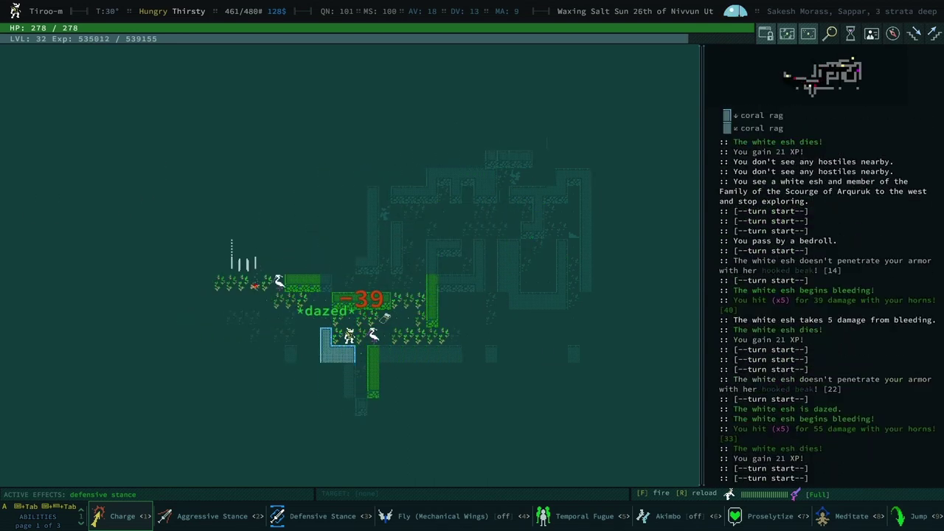
{"action": "key", "text": "KP_0"}
{"action": "key", "text": "KP_0"}
{"action": "key", "text": "KP_0"}
{"action": "key", "text": "KP_0"}
{"action": "key", "text": "KP_0"}
{"action": "key", "text": "KP_0"}
{"action": "key", "text": "KP_0"}
{"action": "key", "text": "KP_0"}
{"action": "key", "text": "KP_0"}
{"action": "key", "text": "KP_0"}
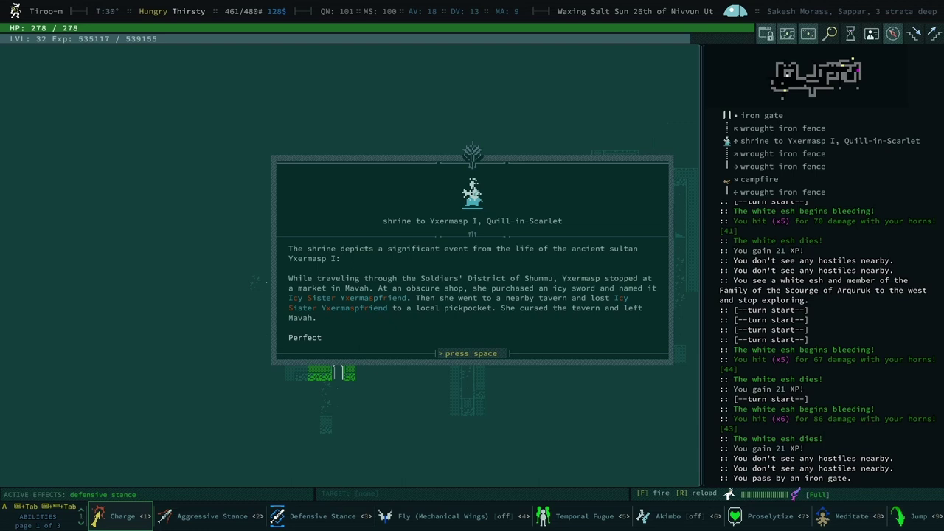
- Dismiss the Yxermasp I shrine text and acknowledge the new quest, then resume exploring
{"action": "key", "text": "space"}
{"action": "key", "text": "space"}
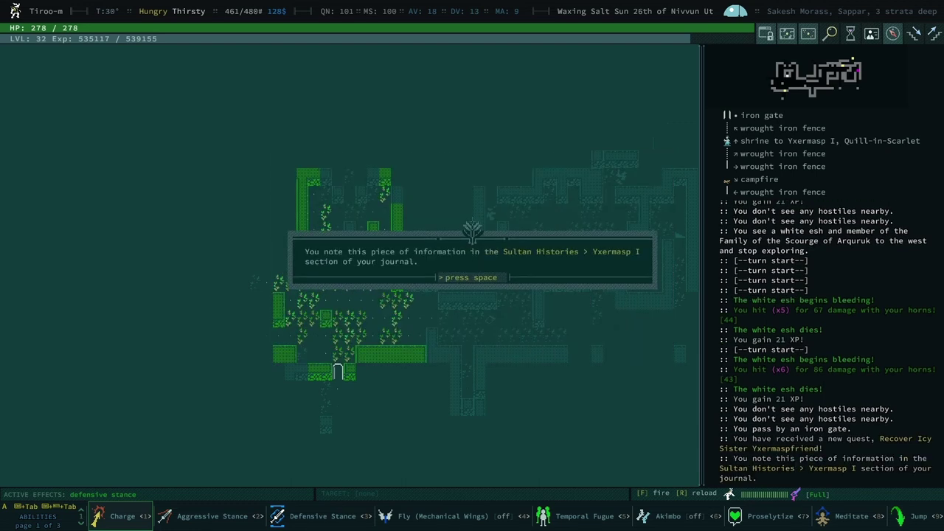
{"action": "key", "text": "space"}
{"action": "key", "text": "0"}
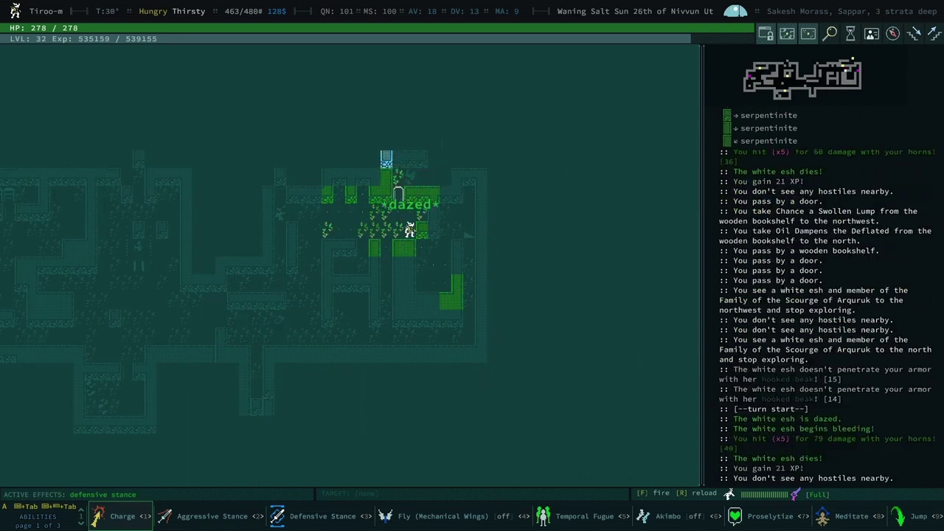
- Explore northward through the rooms killing white esh until one proves unreachable
{"action": "key", "text": "Tab"}
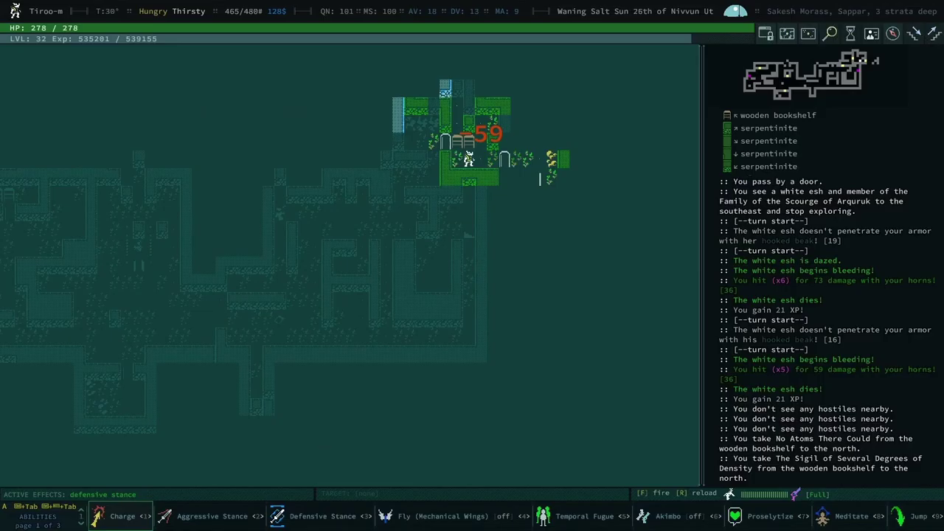
{"action": "key", "text": "0"}
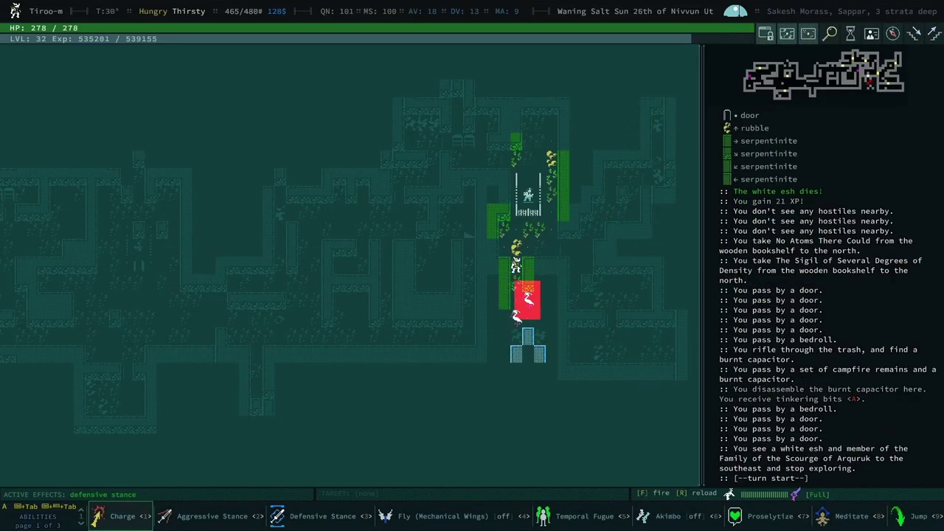
{"action": "key", "text": "0"}
{"action": "key", "text": "0"}
{"action": "key", "text": "0"}
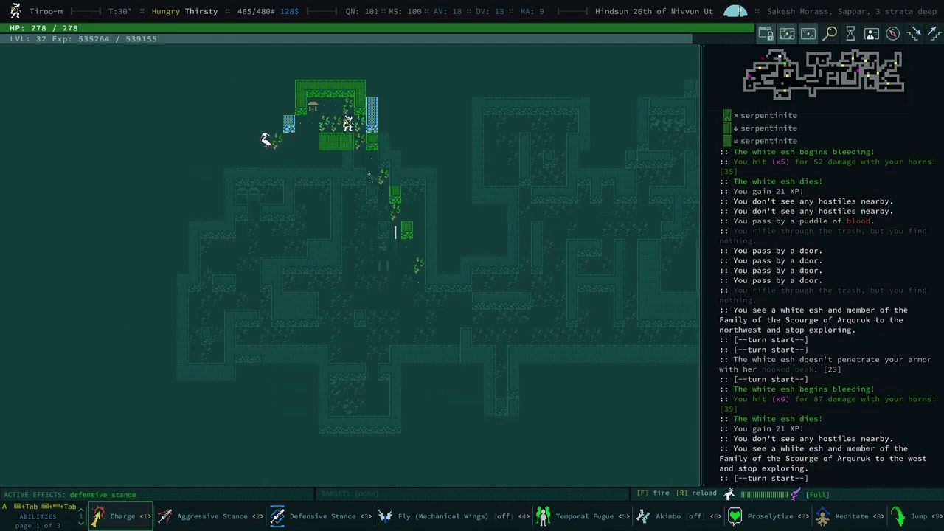
{"action": "key", "text": "0"}
{"action": "key", "text": "space"}
{"action": "key", "text": "0"}
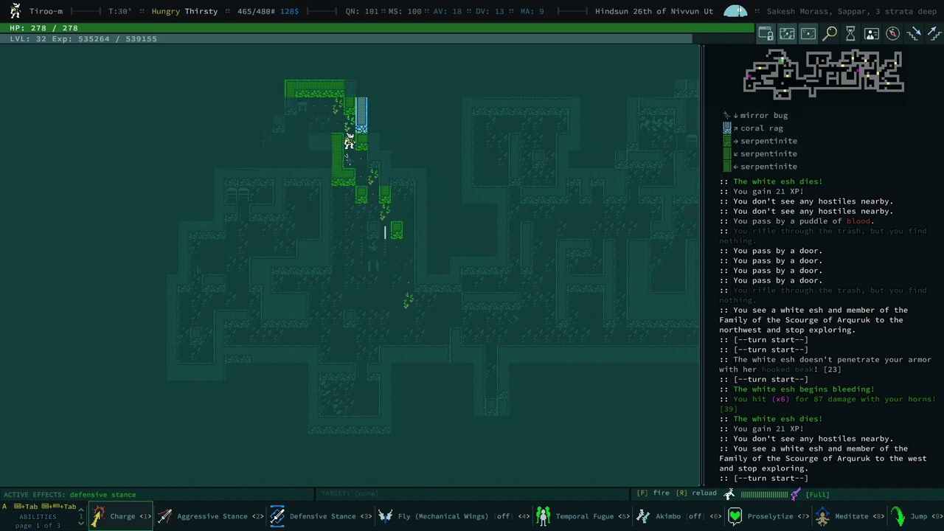
- Look at the mirror bug and view its internals
{"action": "key", "text": "l"}
{"action": "key", "text": "space"}
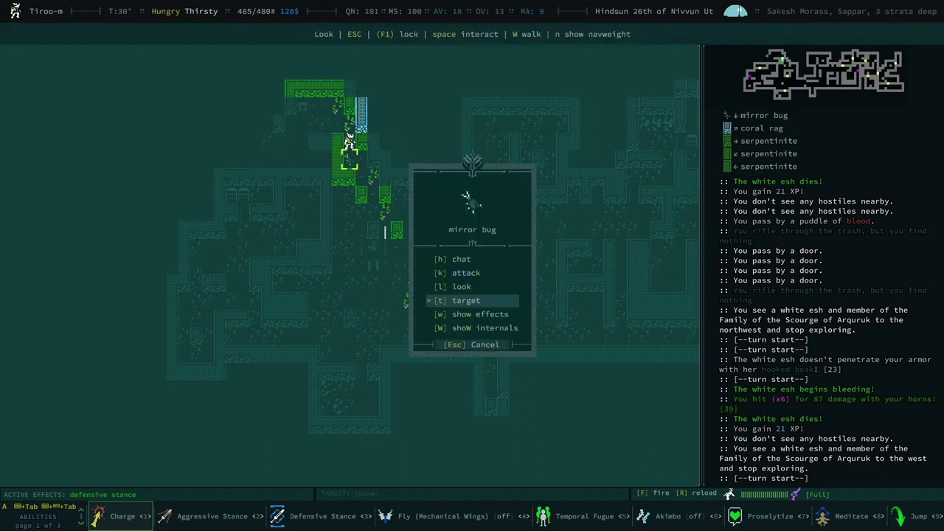
{"action": "key", "text": "shift+w"}
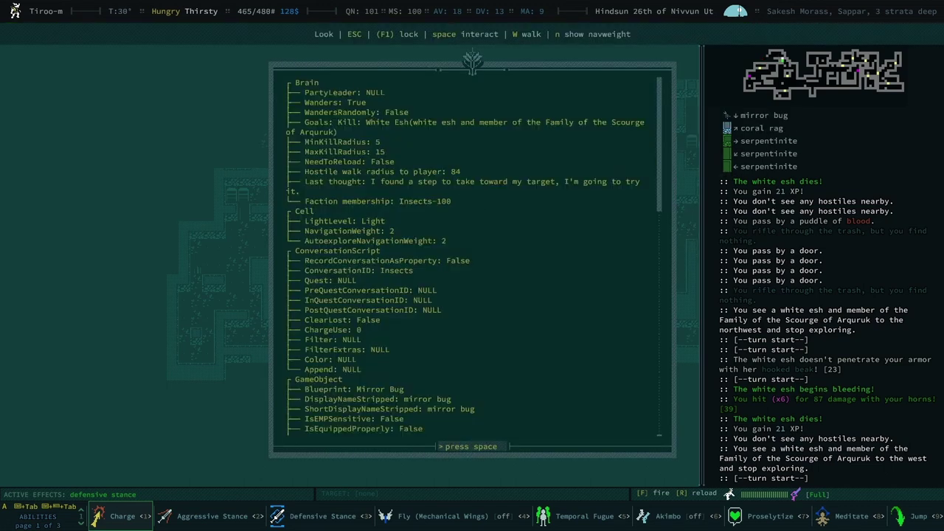
{"action": "key", "text": "space"}
{"action": "key", "text": "Escape"}
{"action": "key", "text": "Escape"}
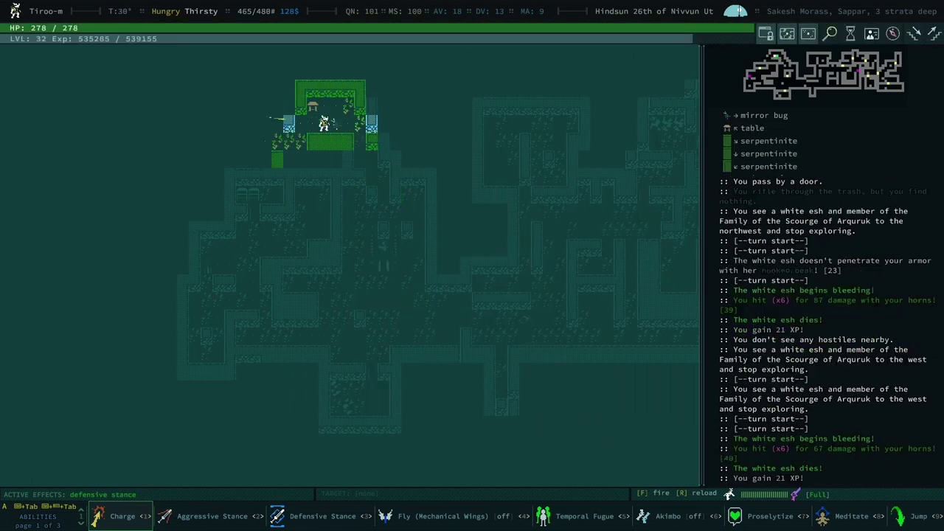
- Fight the white esh to the west and disassemble the chest's solar cell into bits
{"action": "key", "text": "Left"}
{"action": "key", "text": "Left"}
{"action": "key", "text": "Left"}
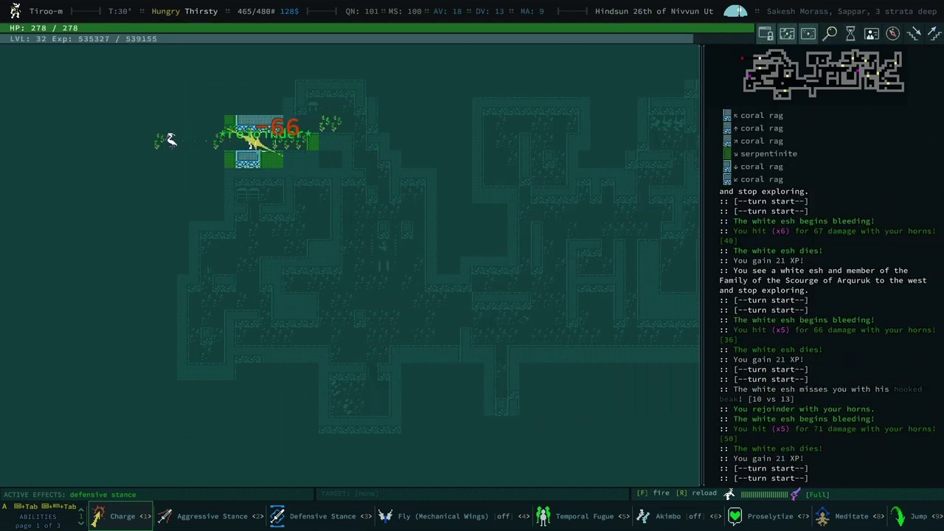
{"action": "key", "text": "Left"}
{"action": "key", "text": "Left"}
{"action": "key", "text": "Left"}
{"action": "key", "text": "Left"}
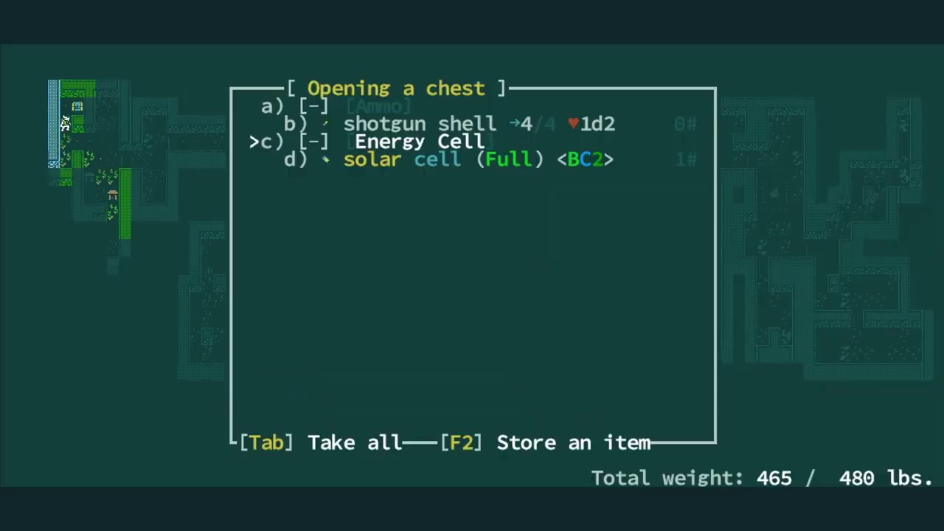
{"action": "key", "text": "space"}
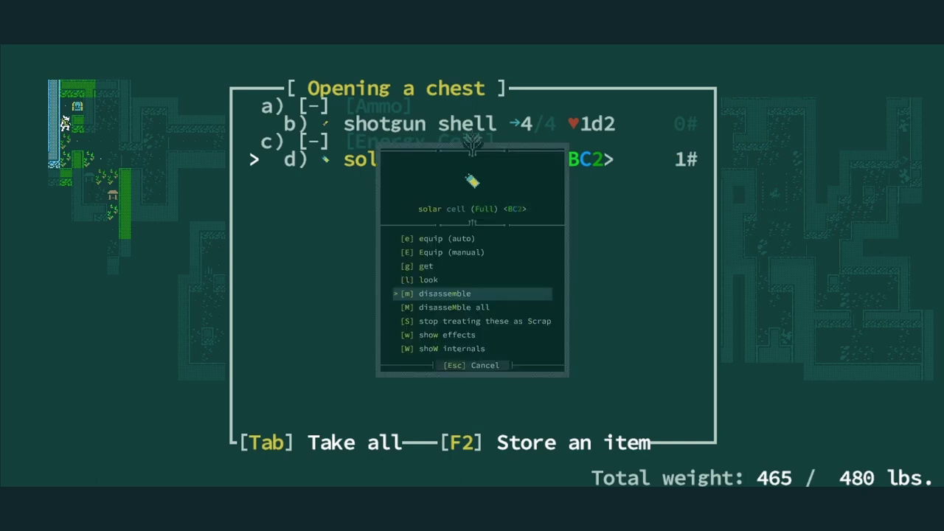
{"action": "key", "text": "d"}
{"action": "key", "text": "space"}
{"action": "key", "text": "Escape"}
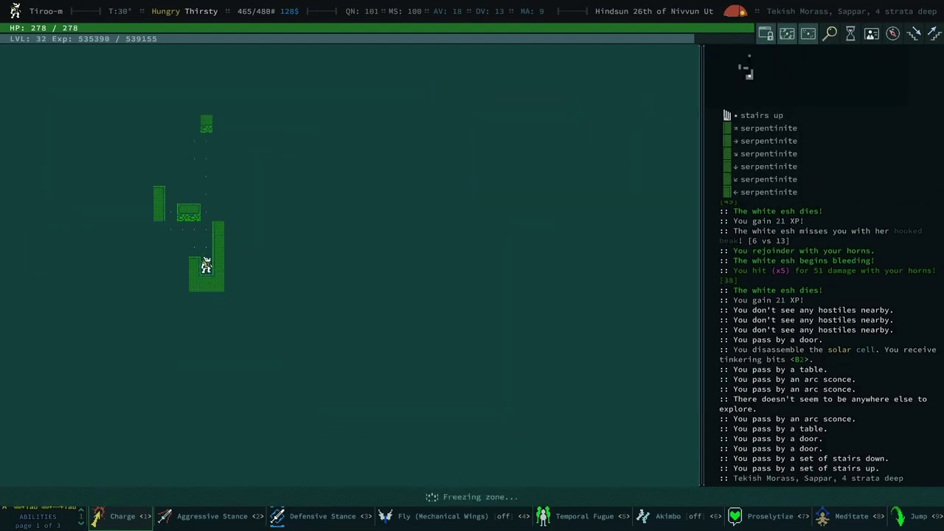
- Explore Tekish Morass south and east, killing white esh
{"action": "key", "text": "0"}
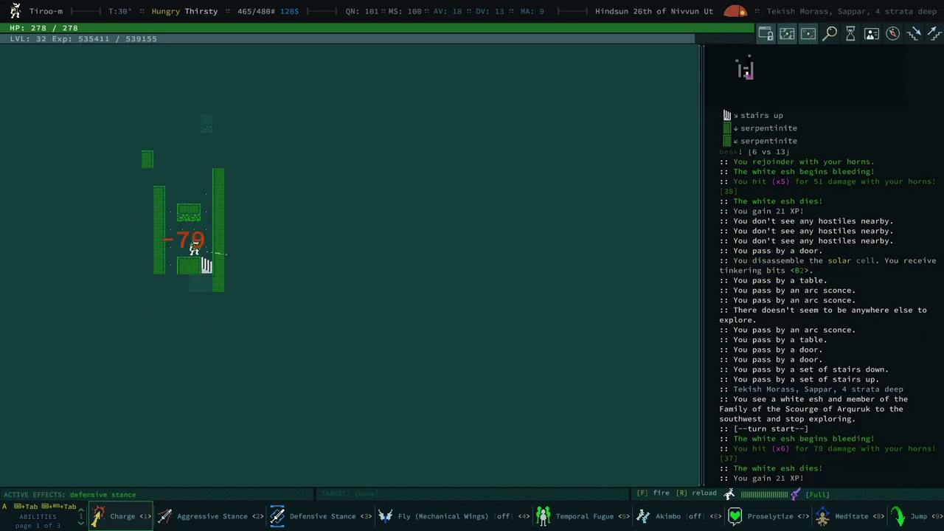
{"action": "key", "text": "0"}
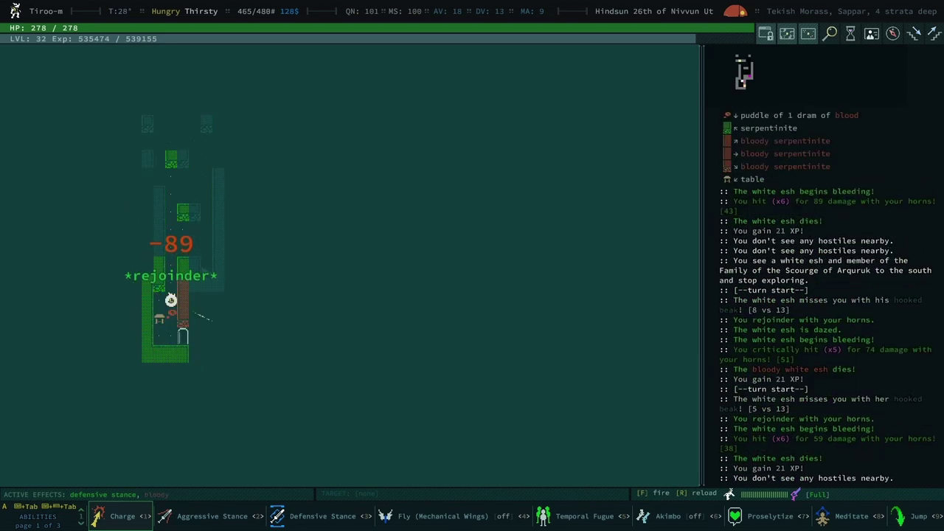
{"action": "key", "text": "0"}
{"action": "key", "text": "0"}
{"action": "key", "text": "0"}
{"action": "key", "text": "0"}
{"action": "key", "text": "0"}
{"action": "key", "text": "0"}
{"action": "key", "text": "0"}
{"action": "key", "text": "0"}
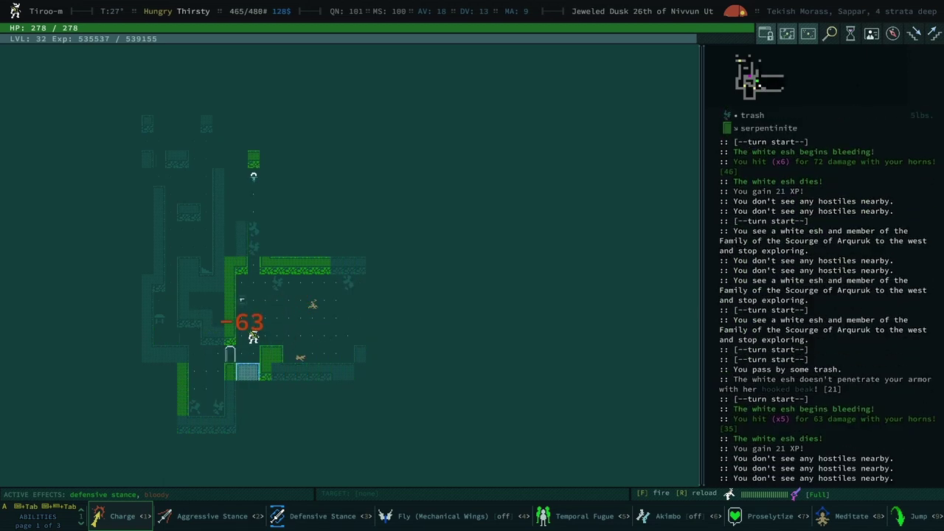
{"action": "key", "text": "Up"}
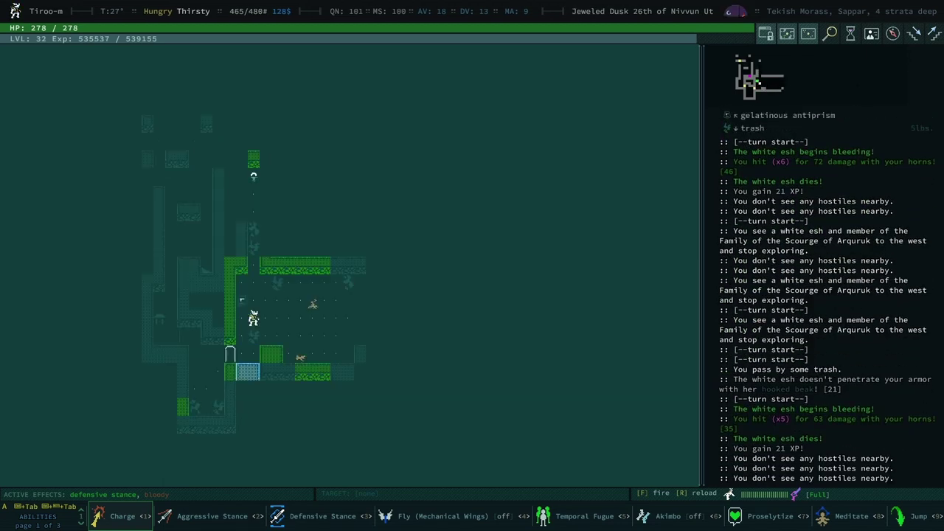
{"action": "key", "text": "0"}
- Continue exploring northeast, killing more white esh, up to the wooden bookshelf
{"action": "key", "text": "0"}
{"action": "key", "text": "0"}
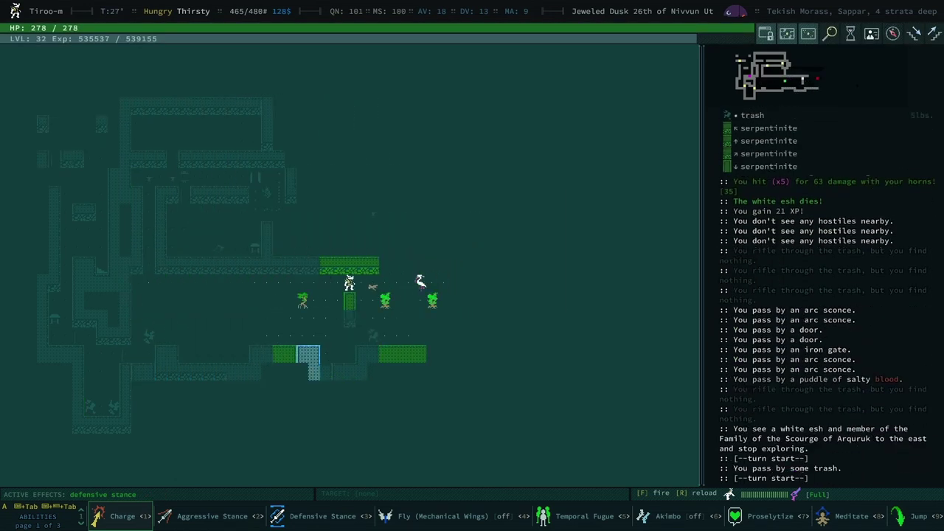
{"action": "key", "text": "0"}
{"action": "key", "text": "0"}
{"action": "key", "text": "0"}
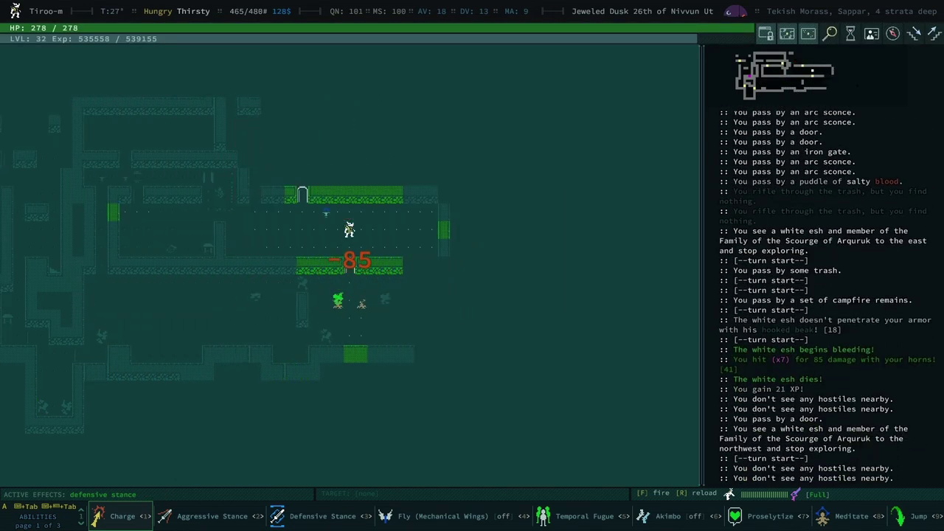
{"action": "key", "text": "0"}
{"action": "key", "text": "0"}
{"action": "key", "text": "0"}
{"action": "key", "text": "0"}
{"action": "key", "text": "0"}
{"action": "key", "text": "0"}
{"action": "key", "text": "0"}
{"action": "key", "text": "0"}
{"action": "key", "text": "0"}
{"action": "key", "text": "0"}
{"action": "key", "text": "0"}
{"action": "key", "text": "0"}
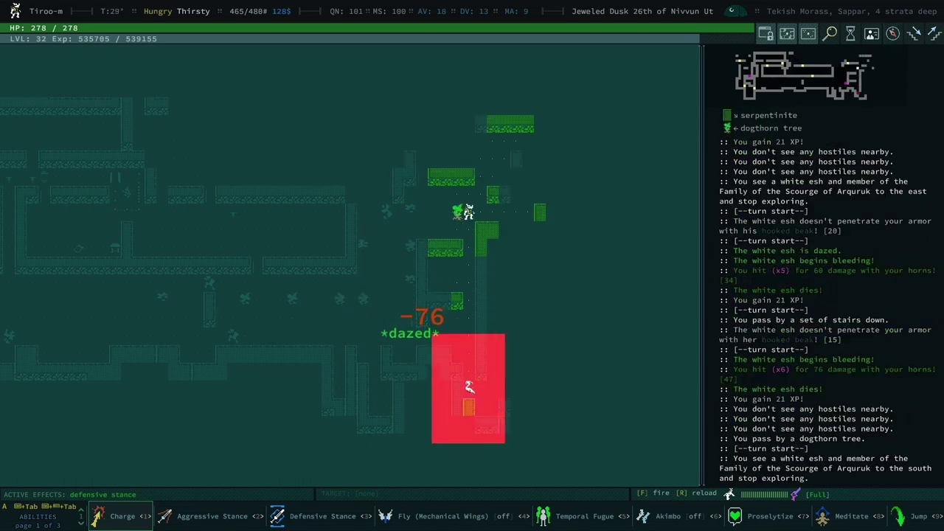
{"action": "key", "text": "0"}
{"action": "key", "text": "0"}
{"action": "key", "text": "0"}
{"action": "key", "text": "0"}
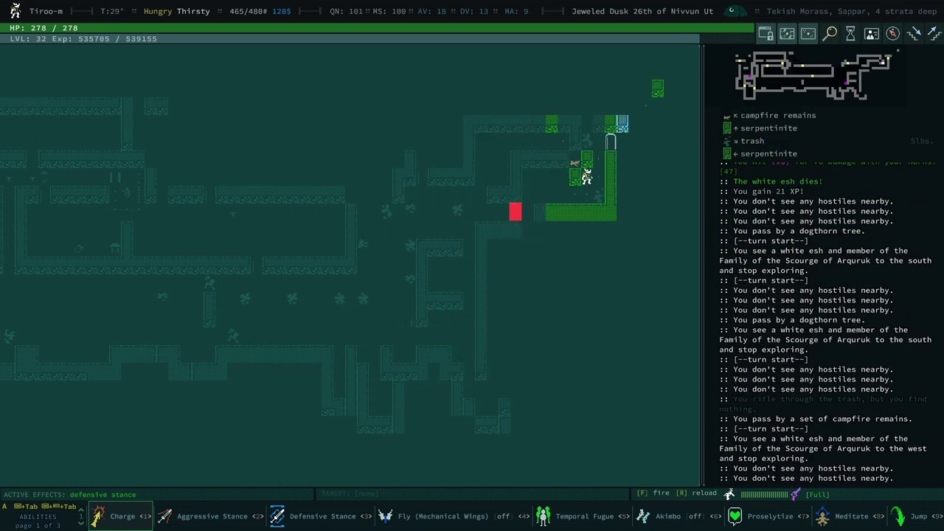
{"action": "key", "text": "0"}
{"action": "key", "text": "0"}
{"action": "key", "text": "0"}
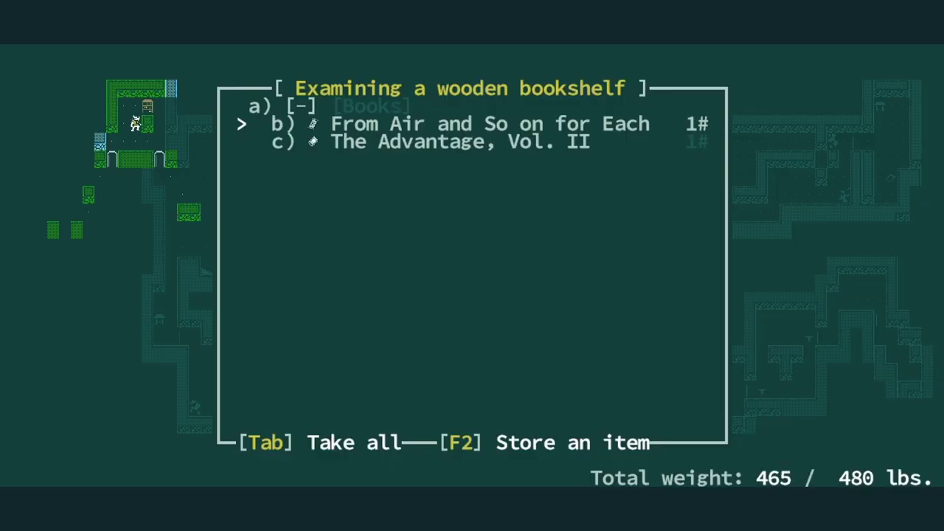
- Take both books from the wooden bookshelf and descend to Shervakesh
{"action": "key", "text": "Tab"}
{"action": "key", "text": "space"}
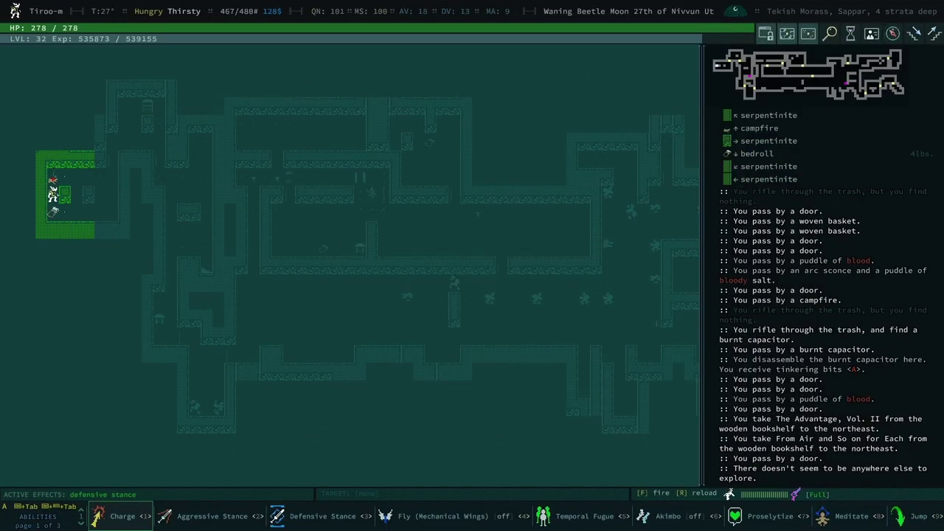
{"action": "key", "text": "greater"}
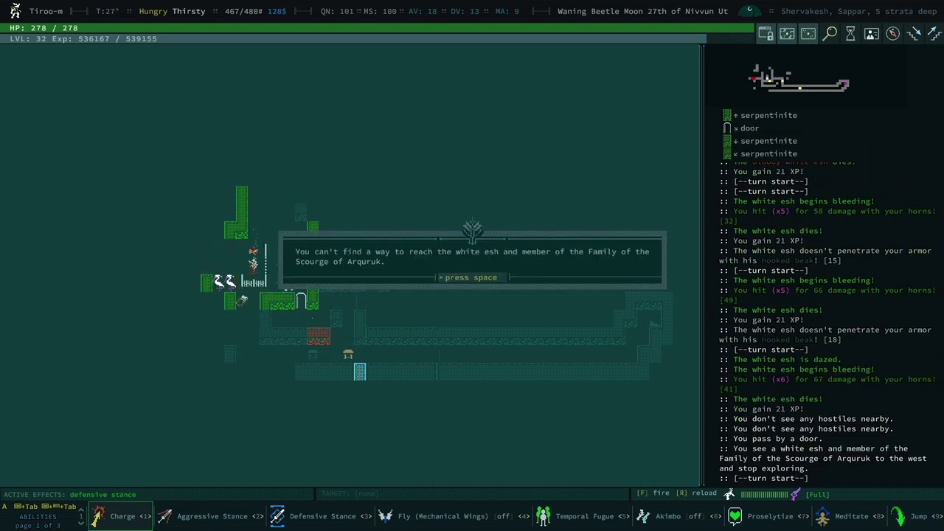
- Resume exploring past the unreachable esh and bring up the chest's chem cell options
{"action": "key", "text": "space"}
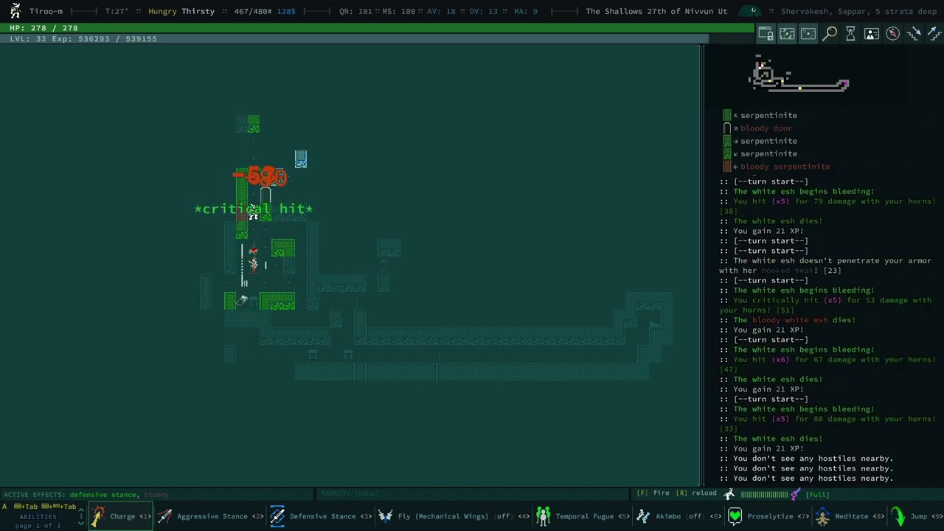
{"action": "key", "text": "KP_0"}
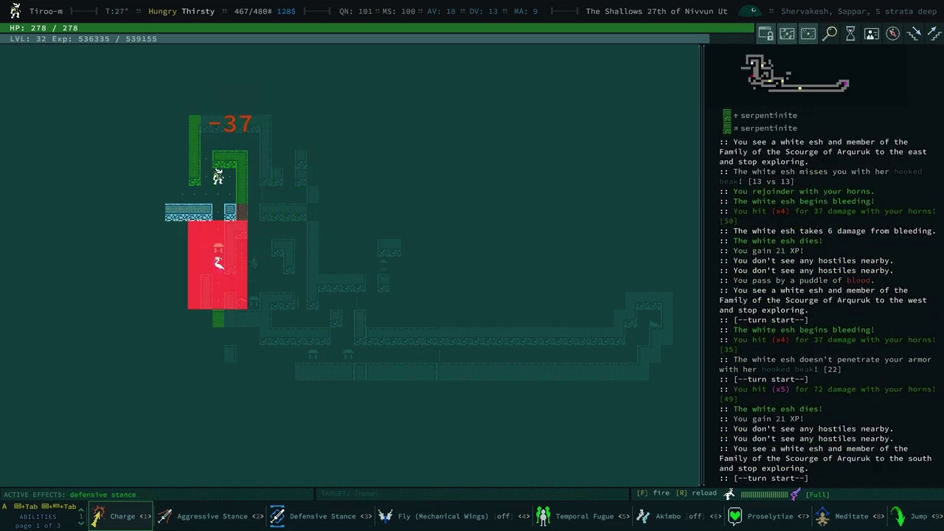
{"action": "key", "text": "space"}
{"action": "key", "text": "Down"}
{"action": "key", "text": "Return"}
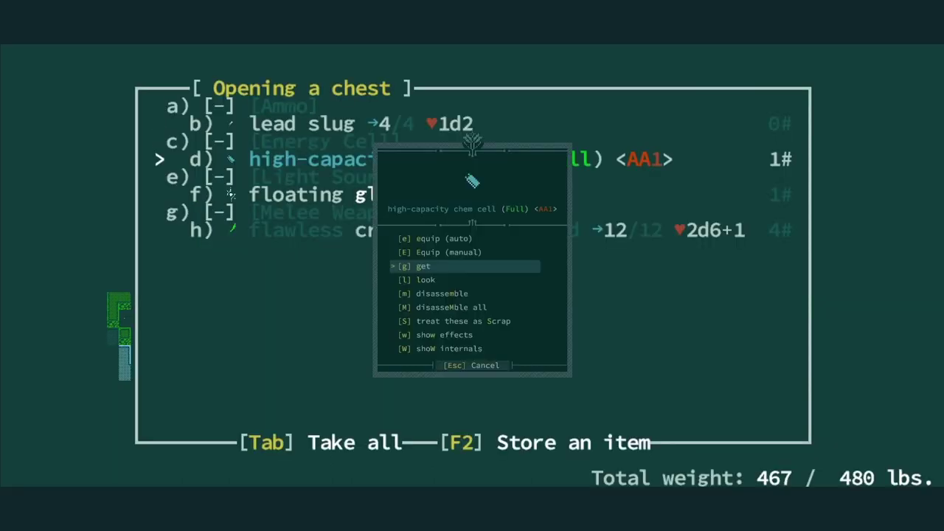
- Take the chem cell and glowsphere, leave the sword, and explore east to the next chest
{"action": "key", "text": "g"}
{"action": "key", "text": "Return"}
{"action": "key", "text": "g"}
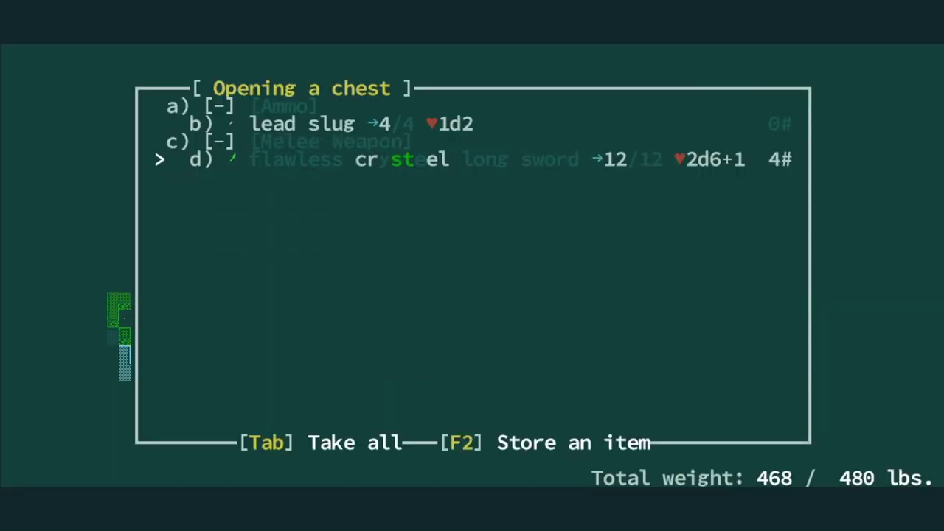
{"action": "key", "text": "Escape"}
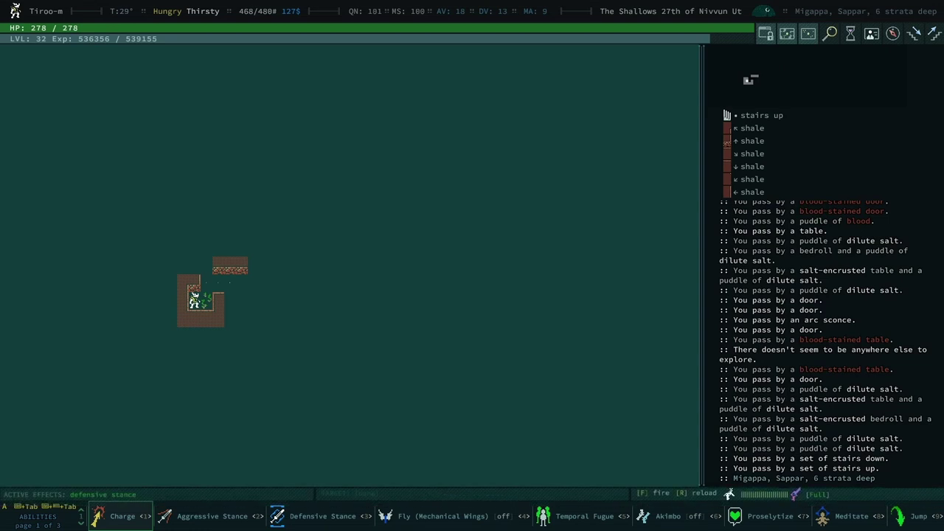
{"action": "key", "text": "KP_0"}
{"action": "key", "text": "KP_0"}
{"action": "key", "text": "KP_0"}
{"action": "key", "text": "KP_0"}
{"action": "key", "text": "KP_0"}
{"action": "key", "text": "space"}
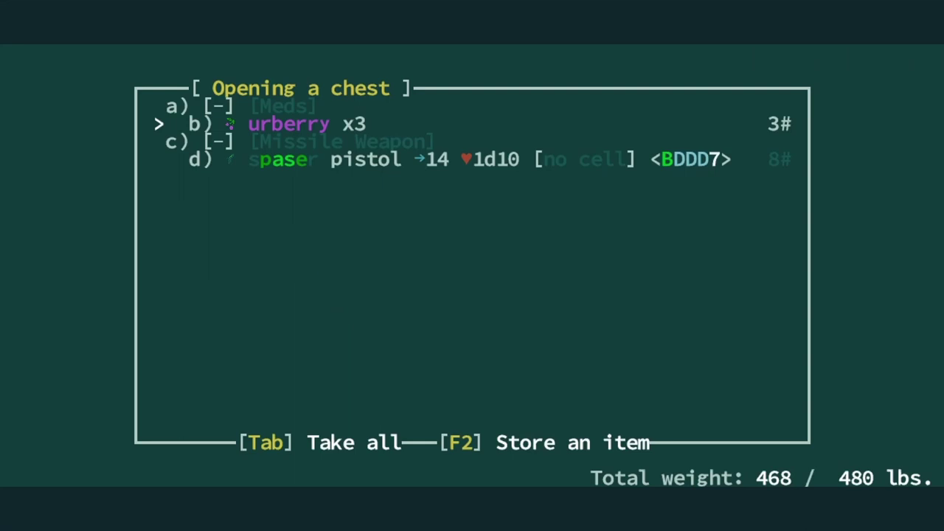
- Take the three urberries and equip the spaser pistol in the Right Missile Weapon slot
{"action": "key", "text": "space"}
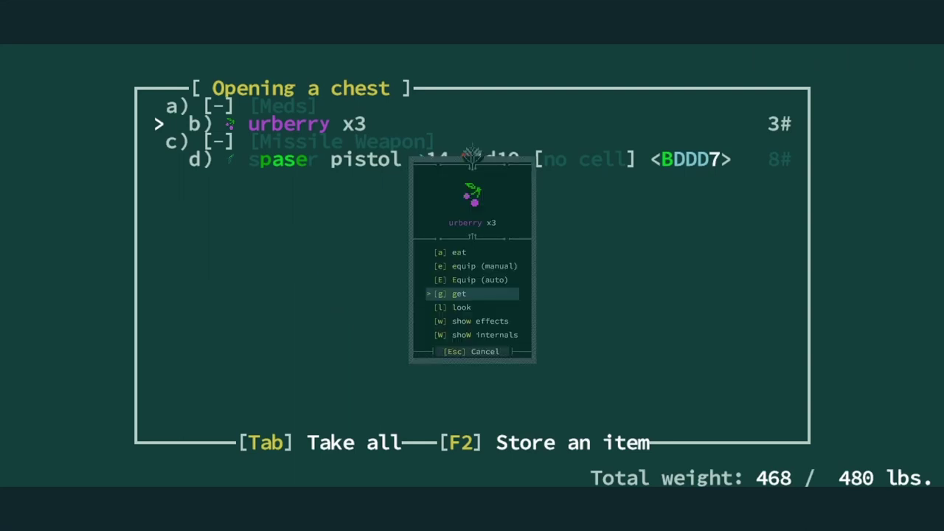
{"action": "key", "text": "g"}
{"action": "key", "text": "space"}
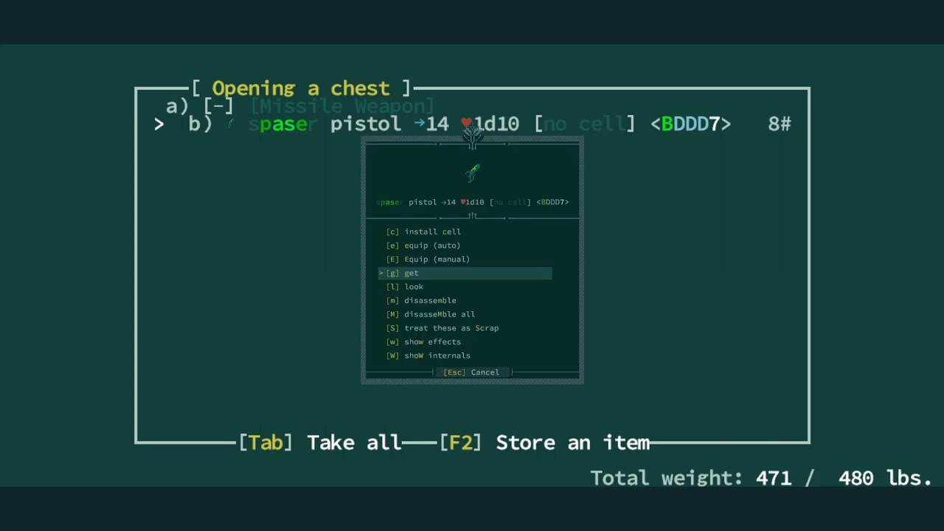
{"action": "key", "text": "Down"}
{"action": "key", "text": "Down"}
{"action": "key", "text": "Down"}
{"action": "key", "text": "Up"}
{"action": "key", "text": "Up"}
{"action": "key", "text": "Up"}
{"action": "key", "text": "Up"}
{"action": "key", "text": "Return"}
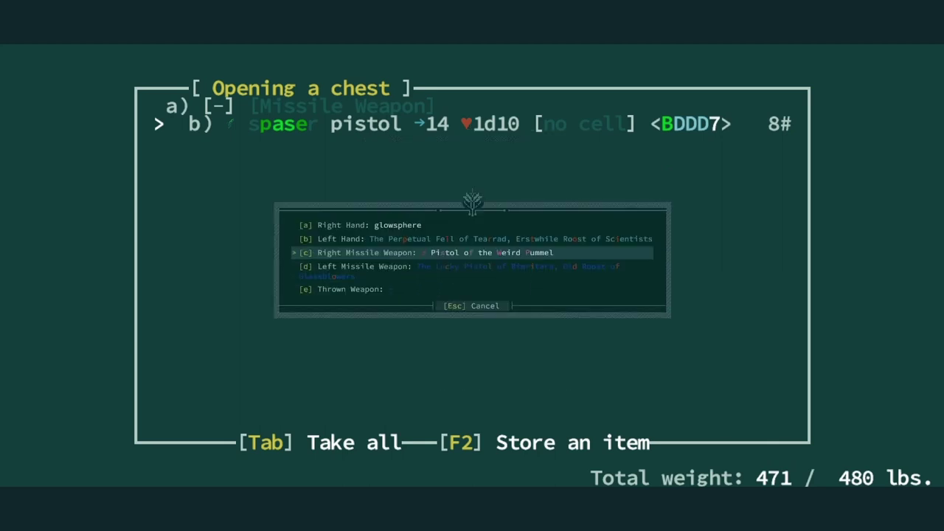
{"action": "key", "text": "Up"}
{"action": "key", "text": "Down"}
{"action": "key", "text": "Return"}
{"action": "key", "text": "Escape"}
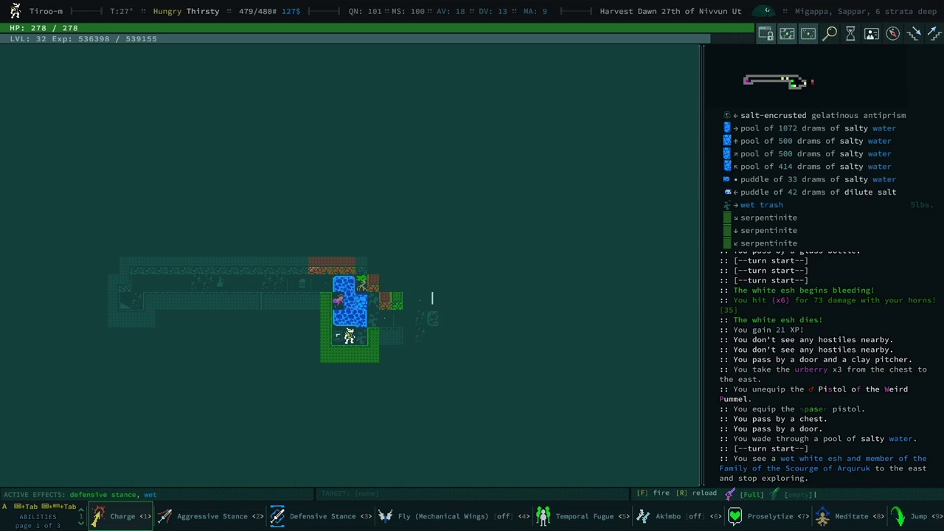
- Load the radio-powered chem cell into the spaser pistol
{"action": "key", "text": "r"}
{"action": "key", "text": "Down"}
{"action": "key", "text": "Down"}
{"action": "key", "text": "Return"}
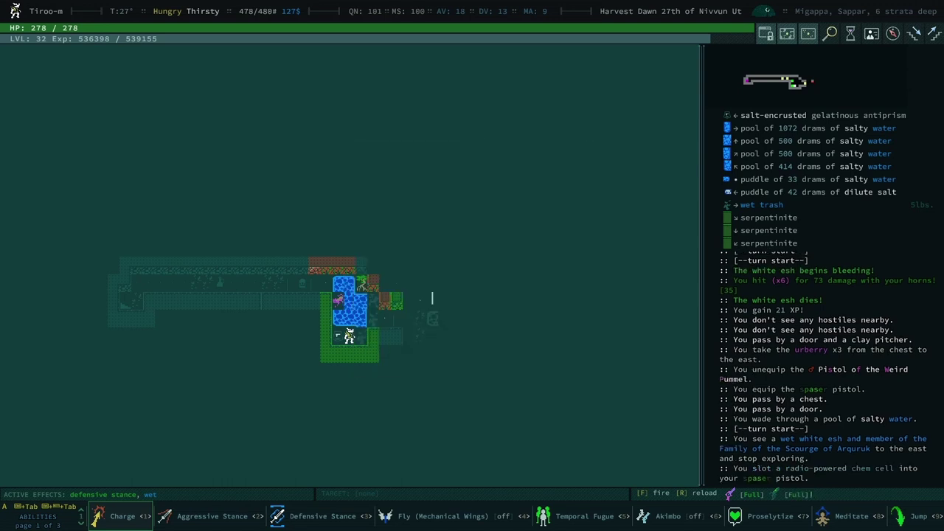
{"action": "key", "text": "KP_3"}
{"action": "key", "text": "Return"}
{"action": "key", "text": "alt"}
- Move north-east to fight the white esh, then explore further east
{"action": "key", "text": "KP_9"}
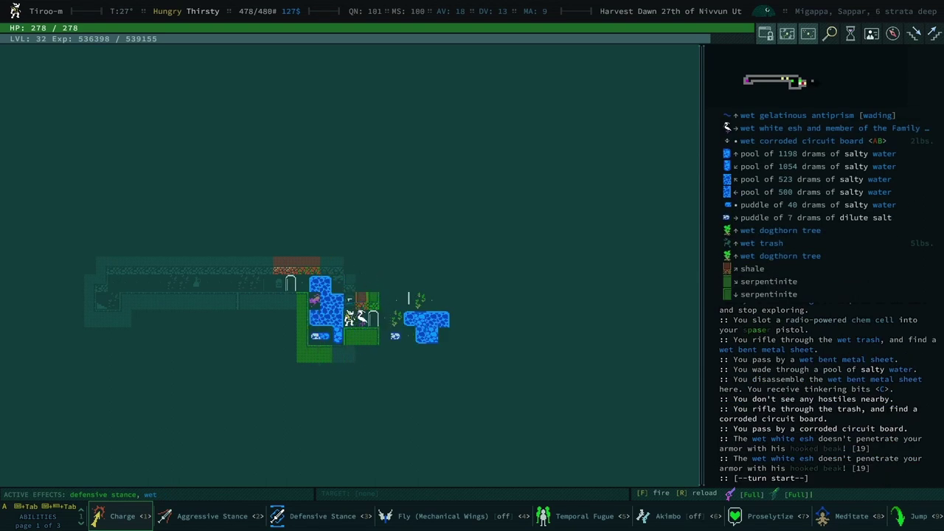
{"action": "key", "text": "KP_6"}
{"action": "key", "text": "KP_6"}
{"action": "key", "text": "KP_0"}
{"action": "key", "text": "KP_0"}
{"action": "key", "text": "KP_0"}
{"action": "key", "text": "KP_6"}
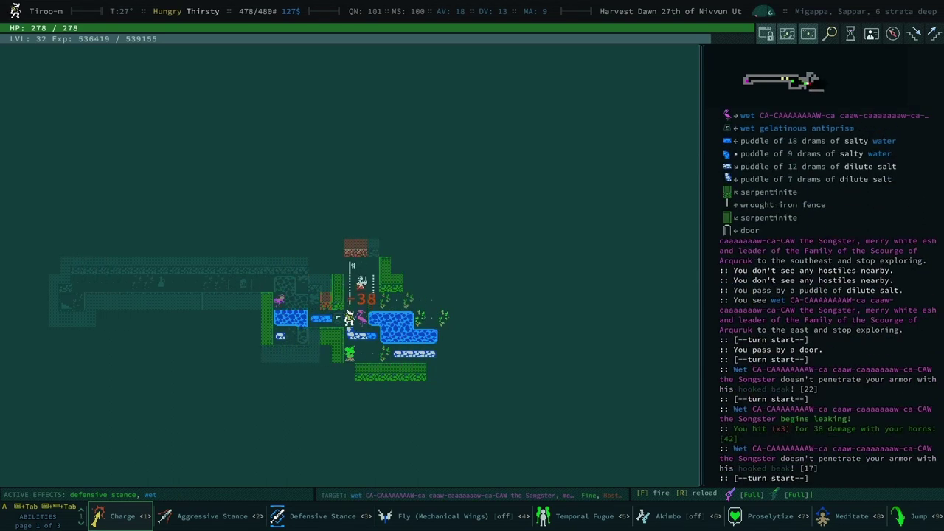
- Read the Songster's description and attack it until it dies
{"action": "key", "text": "l"}
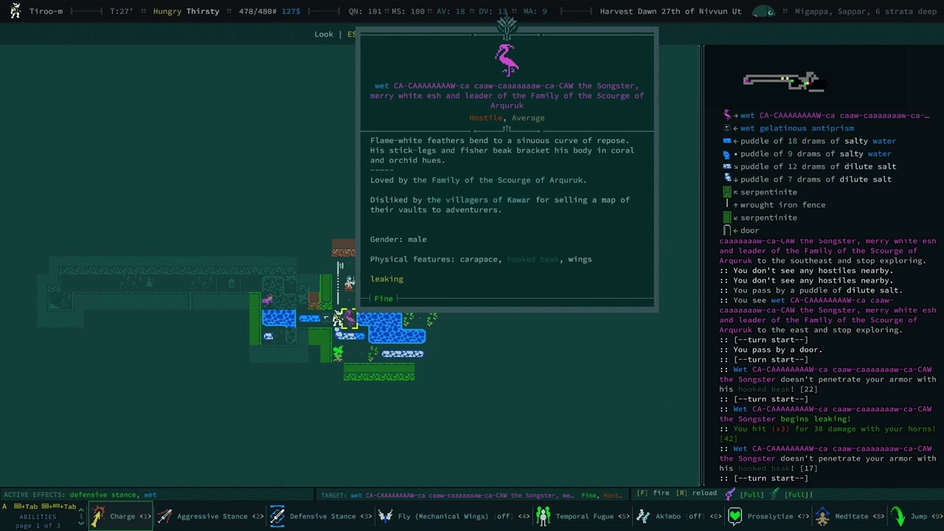
{"action": "key", "text": "Escape"}
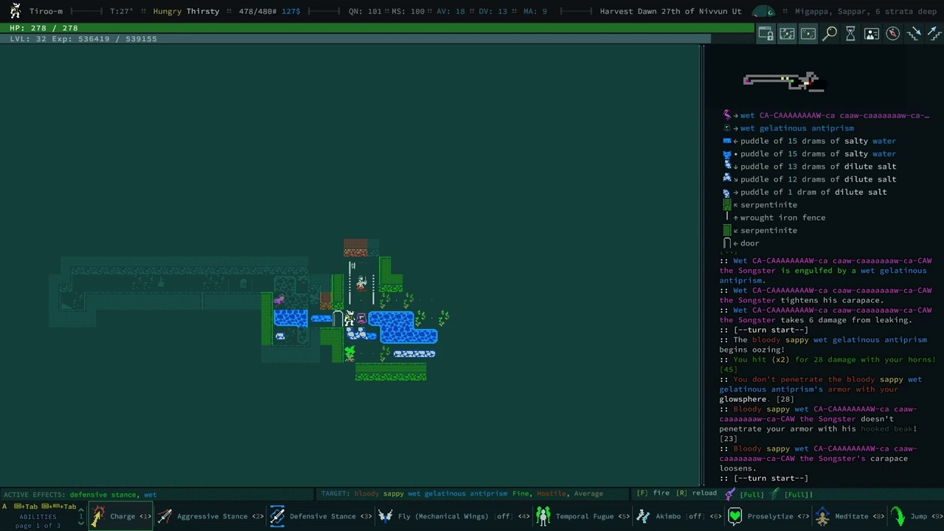
{"action": "key", "text": "KP_2"}
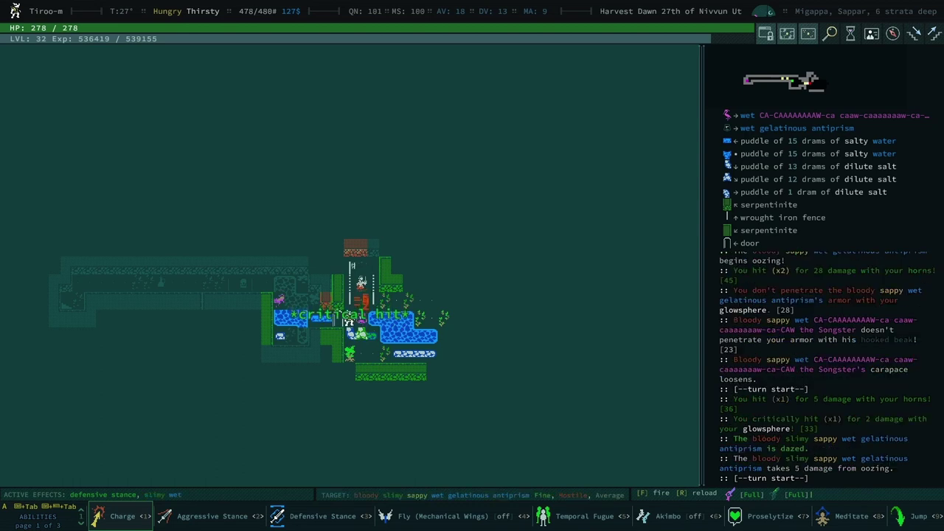
{"action": "key", "text": "KP_2"}
{"action": "key", "text": "KP_2"}
{"action": "key", "text": "space"}
{"action": "key", "text": "space"}
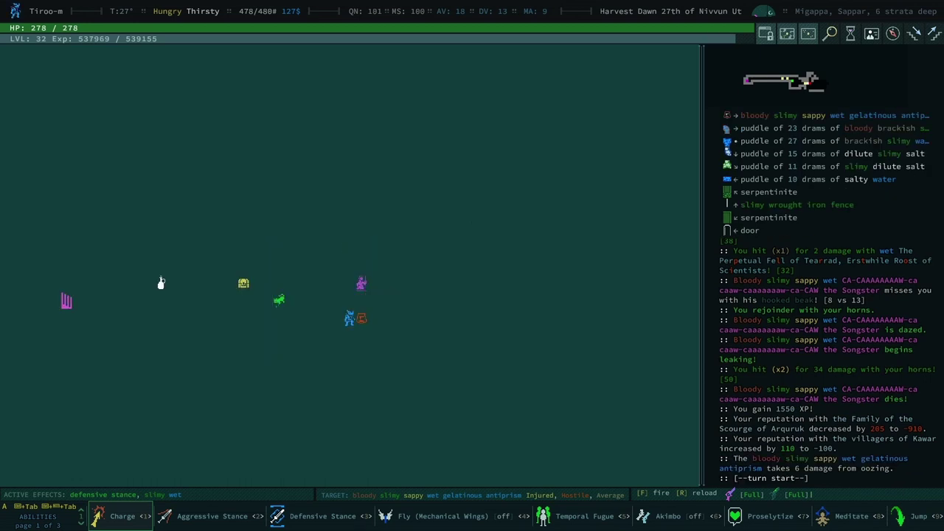
- Kill the gelatinous antiprism and open the chest beyond it
{"action": "key", "text": "KP_2"}
{"action": "key", "text": "KP_2"}
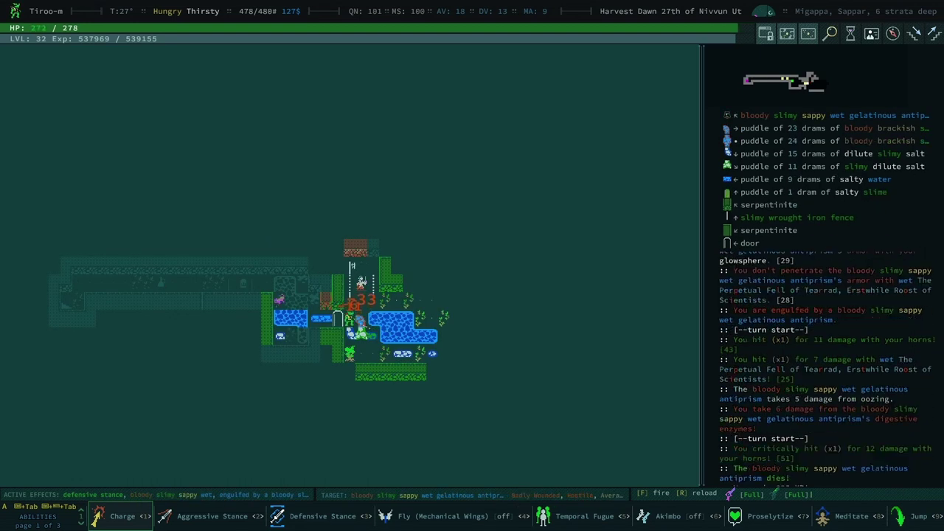
{"action": "key", "text": "KP_2"}
{"action": "key", "text": "KP_0"}
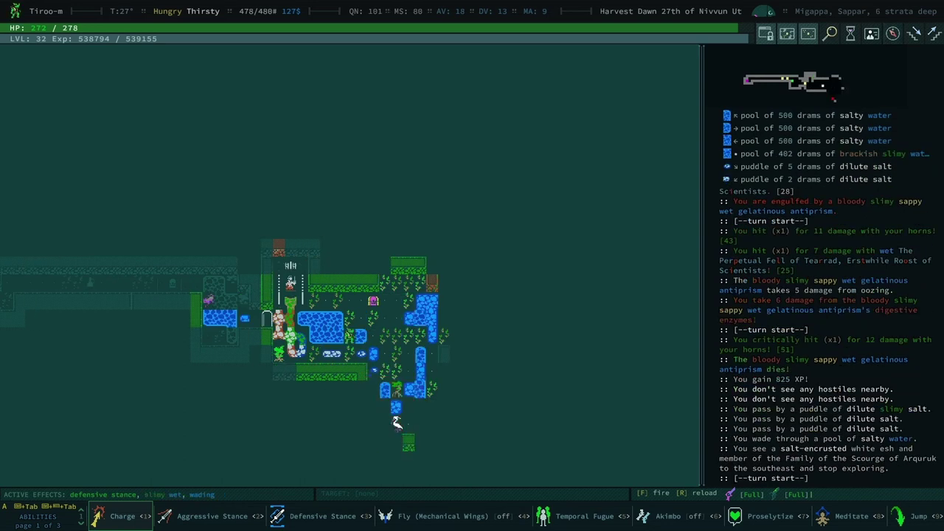
{"action": "key", "text": "KP_2"}
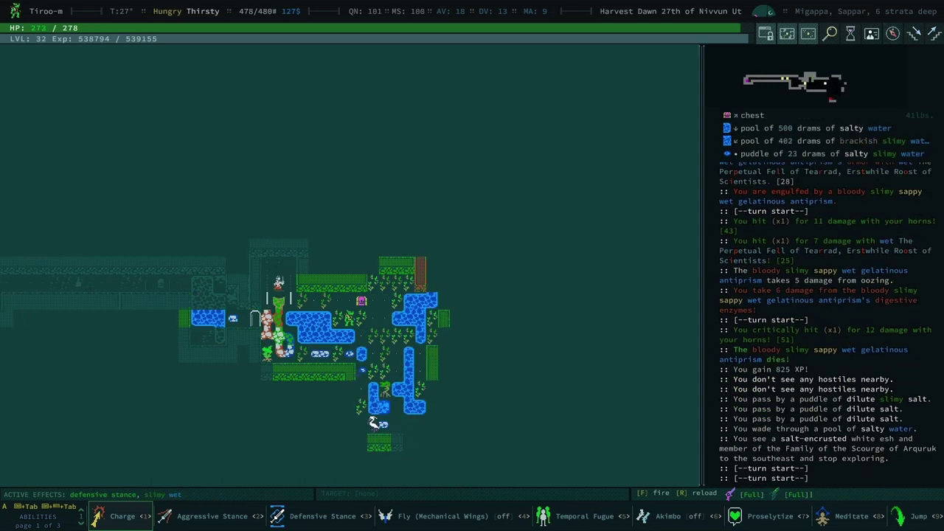
{"action": "key", "text": "space"}
- Read the description of The Electric Breast of Sappar
{"action": "key", "text": "Down"}
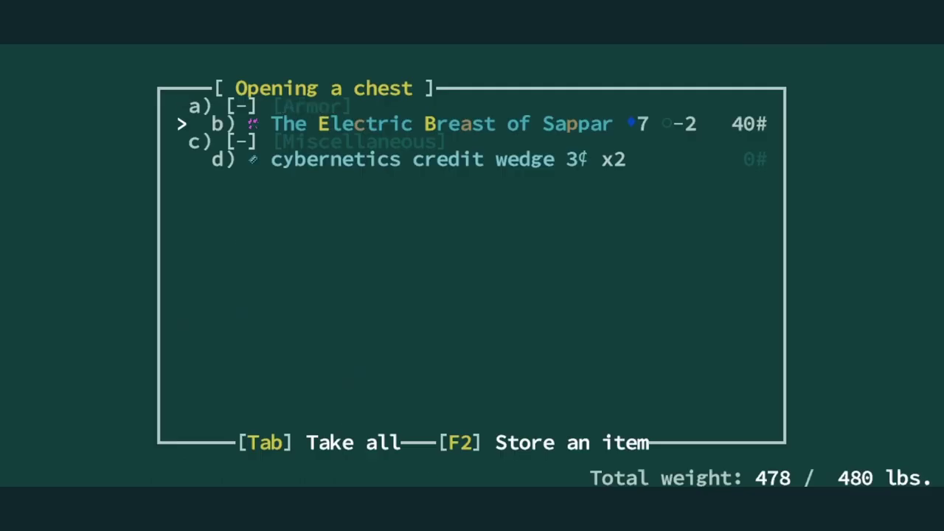
{"action": "key", "text": "space"}
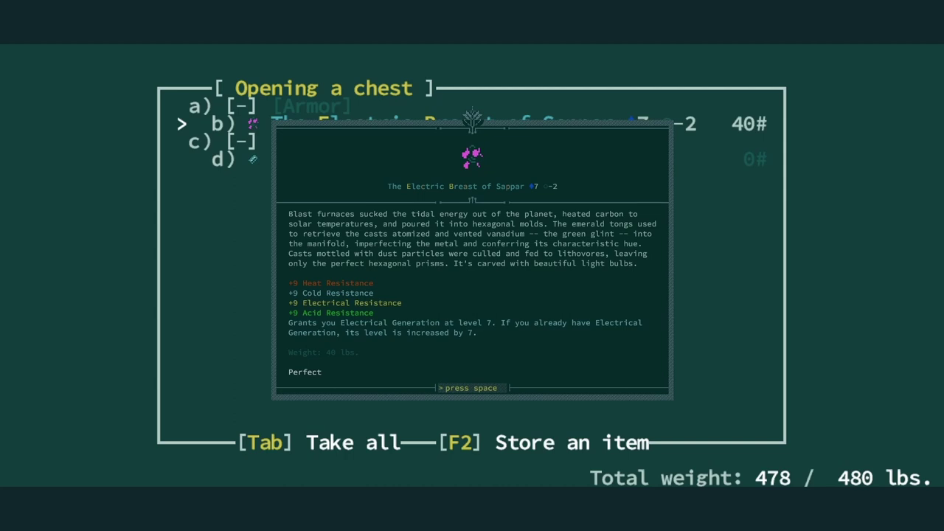
{"action": "key", "text": "space"}
- Wear the armor in the Body slot and take the cybernetics credit wedges
{"action": "key", "text": "shift+e"}
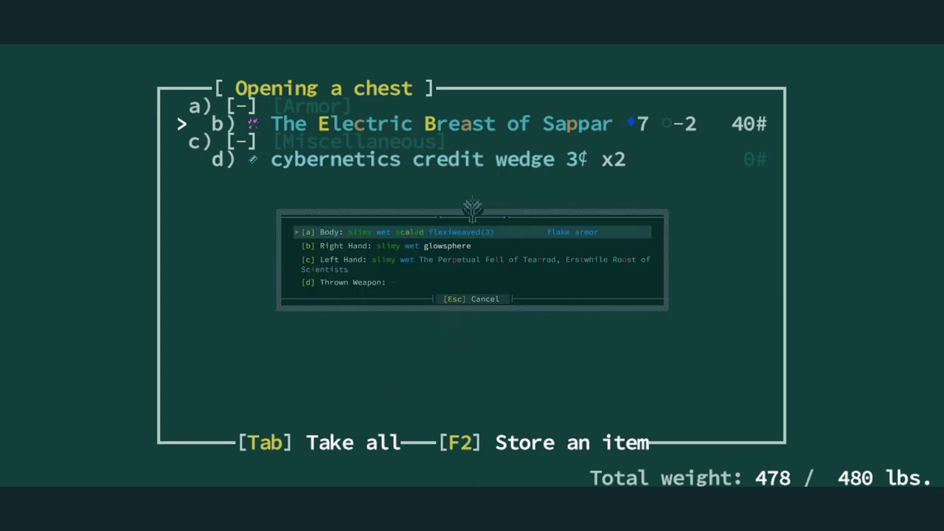
{"action": "key", "text": "a"}
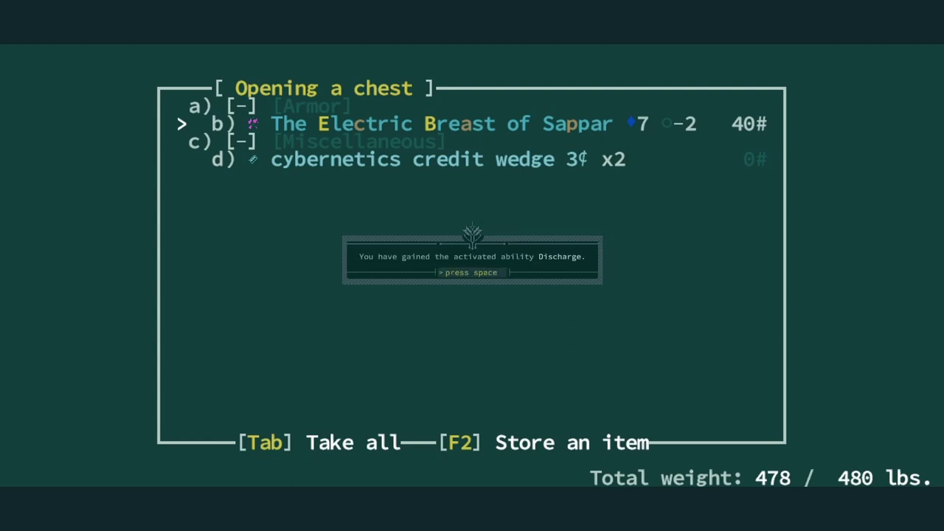
{"action": "key", "text": "space"}
{"action": "key", "text": "space"}
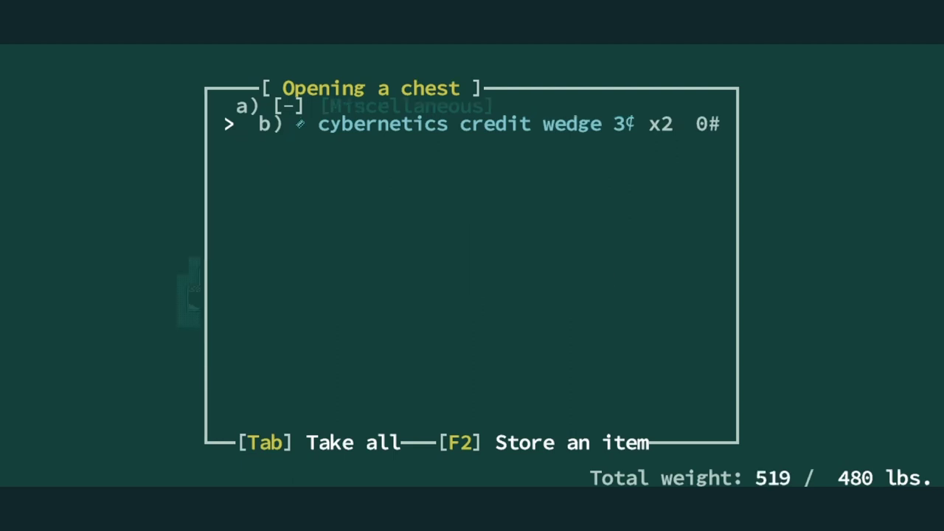
{"action": "key", "text": "Tab"}
{"action": "key", "text": "Up"}
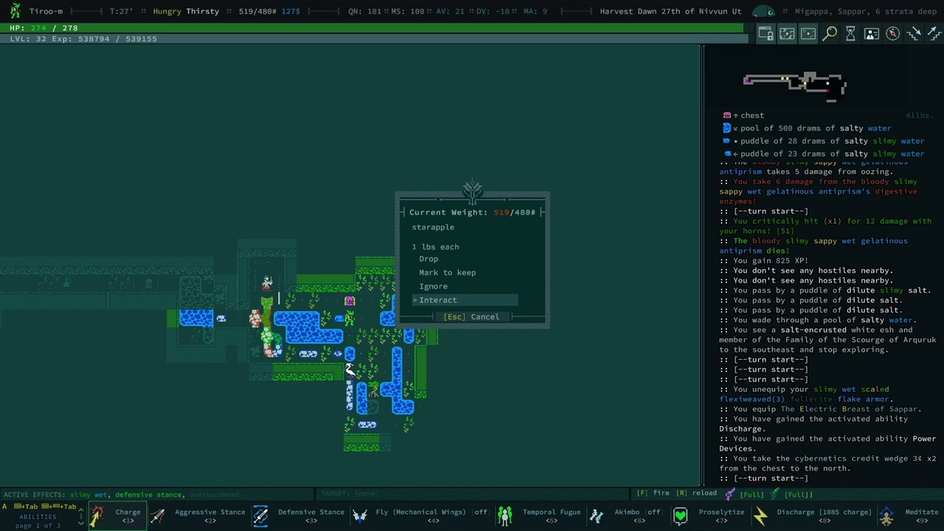
- Try moving while overburdened and dismiss the carrying-too-much message
{"action": "key", "text": "Escape"}
{"action": "key", "text": "Left"}
{"action": "key", "text": "space"}
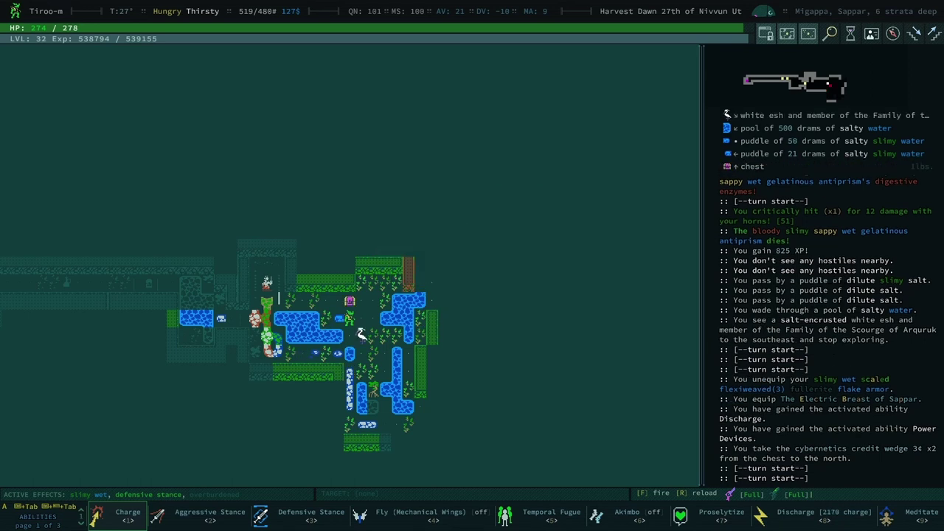
{"action": "key", "text": "Left"}
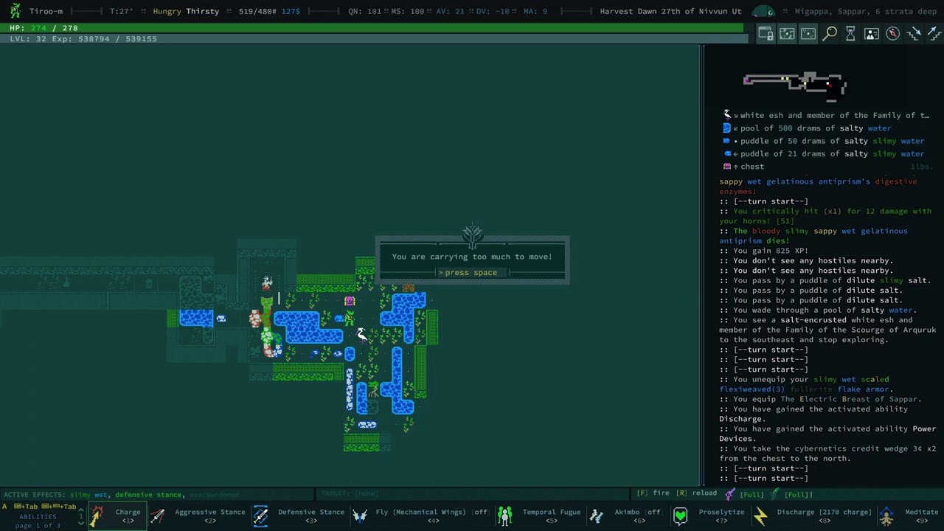
{"action": "key", "text": "space"}
{"action": "key", "text": "Left"}
{"action": "key", "text": "Left"}
{"action": "key", "text": "Left"}
{"action": "key", "text": "Left"}
{"action": "key", "text": "Left"}
- Meditate to recover health, toggling Rejoinder off and back on
{"action": "left_click", "coordinate": [921, 512]}
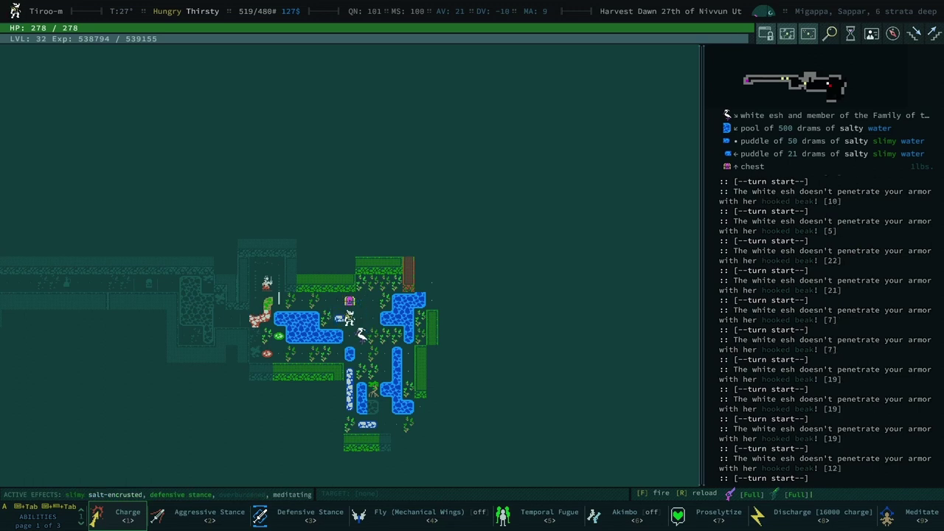
{"action": "key", "text": "a"}
{"action": "key", "text": "Down"}
{"action": "key", "text": "Up"}
{"action": "key", "text": "Up"}
{"action": "key", "text": "Up"}
{"action": "key", "text": "Up"}
{"action": "key", "text": "Up"}
{"action": "key", "text": "Up"}
{"action": "key", "text": "Return"}
{"action": "key", "text": "a"}
{"action": "key", "text": "Up"}
{"action": "key", "text": "Return"}
- Check the starapple's options, then go from the character sheet to the inventory
{"action": "left_click", "coordinate": [361, 334]}
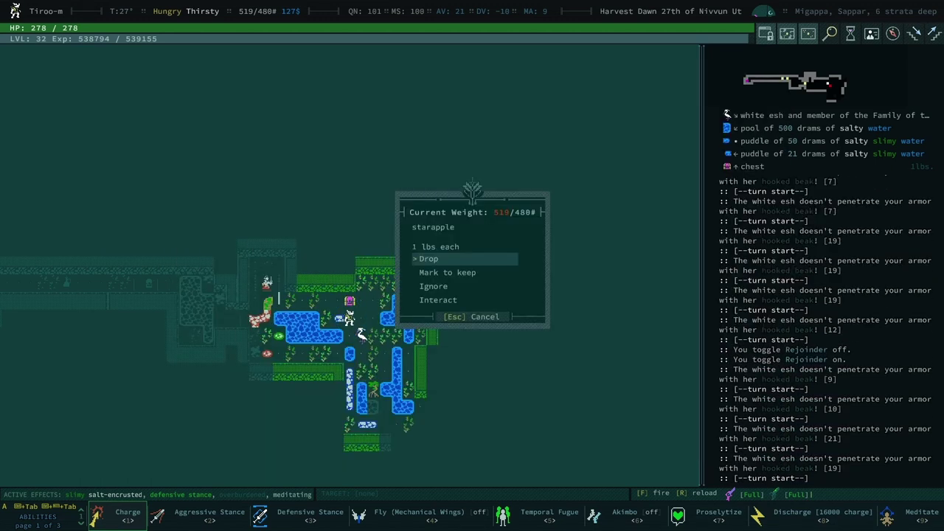
{"action": "key", "text": "Escape"}
{"action": "key", "text": "x"}
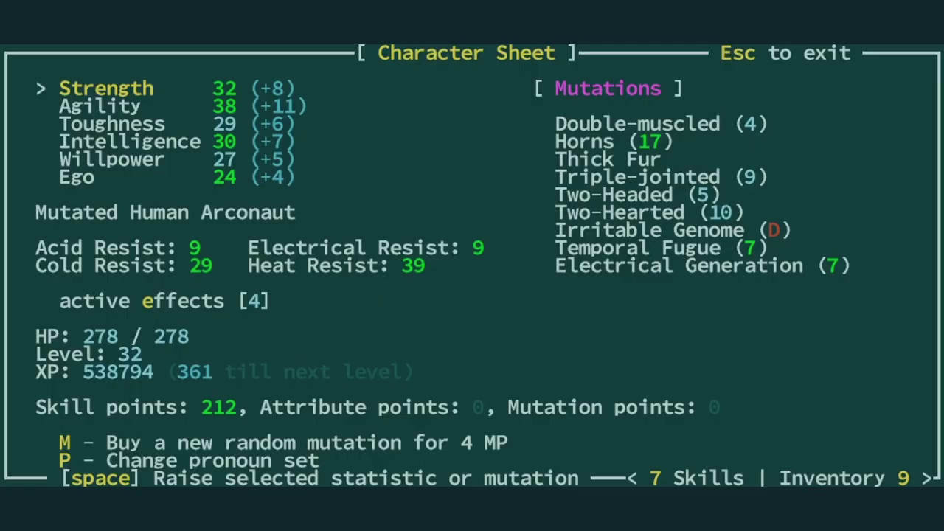
{"action": "key", "text": "9"}
- Expand the Missile Weapon category and disassemble the eigenrifle
{"action": "key", "text": "Down"}
{"action": "key", "text": "Down"}
{"action": "key", "text": "Down"}
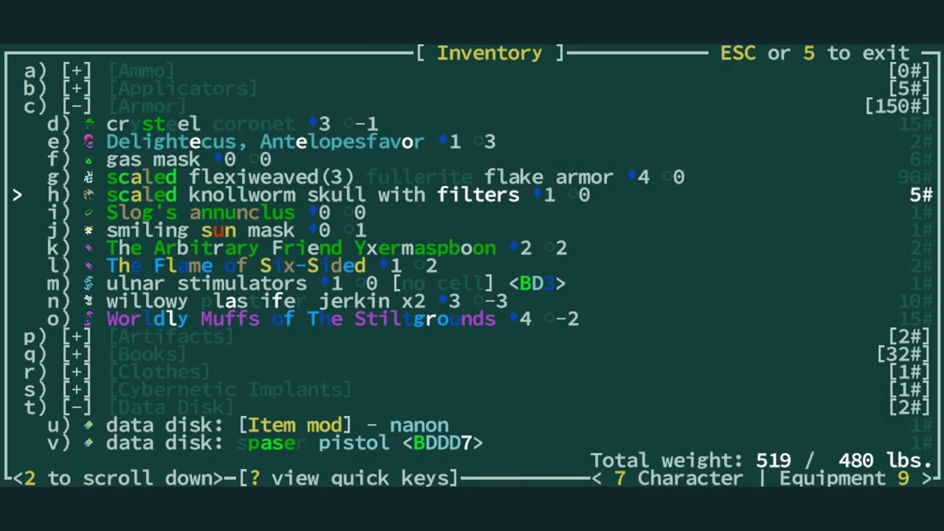
{"action": "key", "text": "Down"}
{"action": "key", "text": "Down"}
{"action": "key", "text": "Down"}
{"action": "key", "text": "Down"}
{"action": "key", "text": "Down"}
{"action": "key", "text": "Down"}
{"action": "key", "text": "Down"}
{"action": "key", "text": "Down"}
{"action": "key", "text": "Down"}
{"action": "key", "text": "Down"}
{"action": "key", "text": "Down"}
{"action": "key", "text": "Down"}
{"action": "key", "text": "Down"}
{"action": "key", "text": "Down"}
{"action": "key", "text": "Down"}
{"action": "key", "text": "Down"}
{"action": "key", "text": "Down"}
{"action": "key", "text": "Down"}
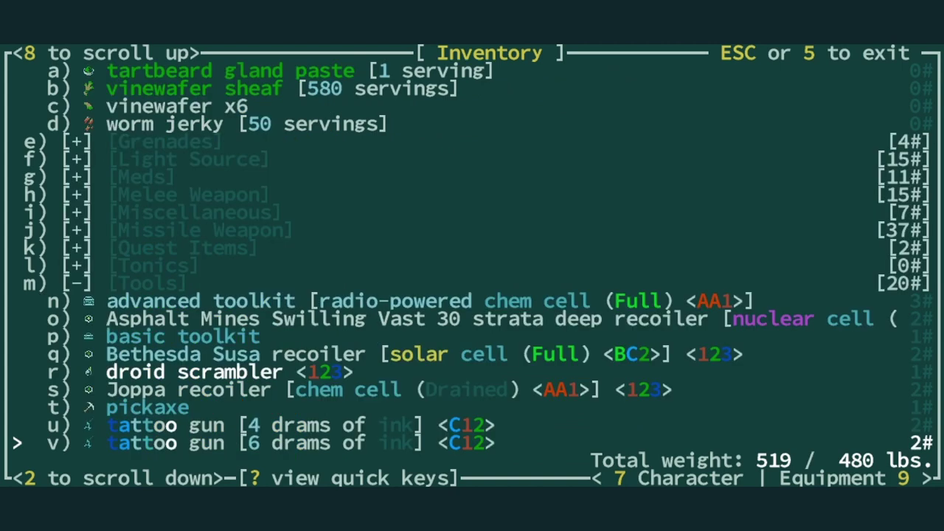
{"action": "key", "text": "j"}
{"action": "key", "text": "Down"}
{"action": "key", "text": "Down"}
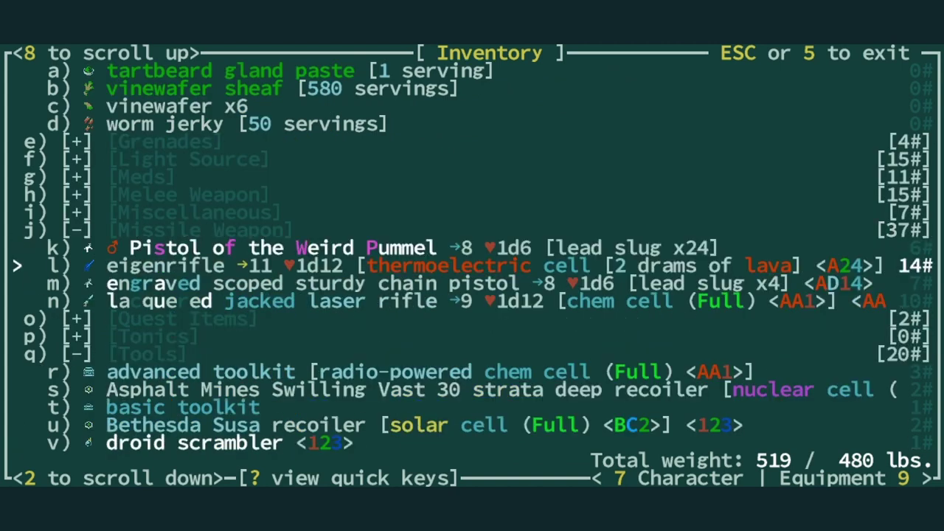
{"action": "key", "text": "Return"}
{"action": "key", "text": "Down"}
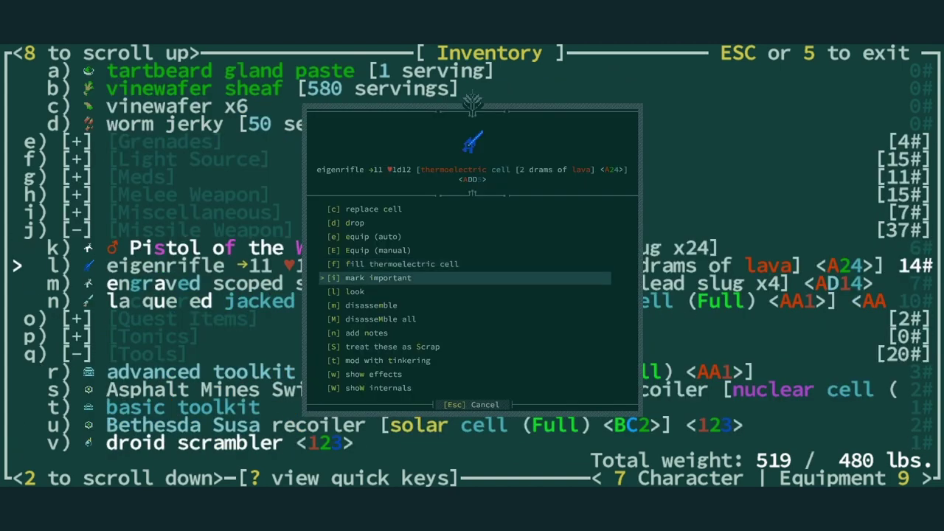
{"action": "key", "text": "Down"}
{"action": "key", "text": "Down"}
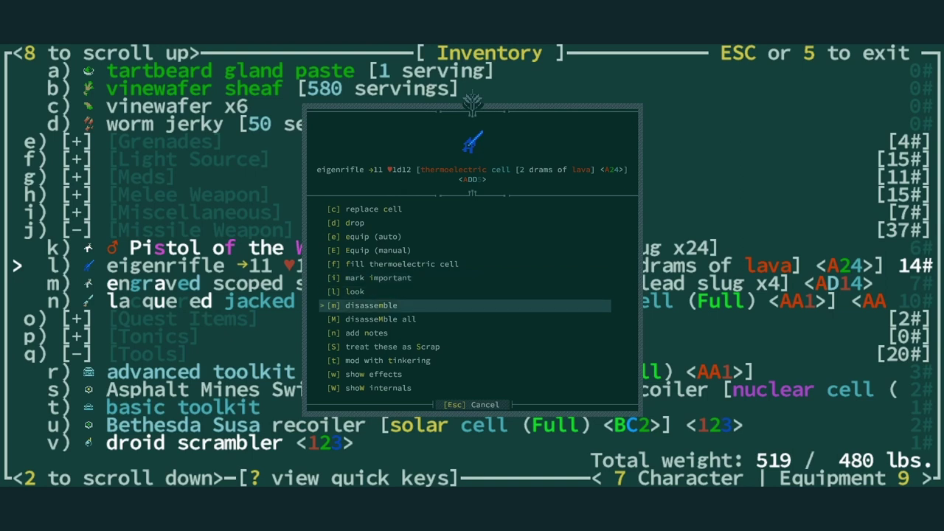
{"action": "key", "text": "Return"}
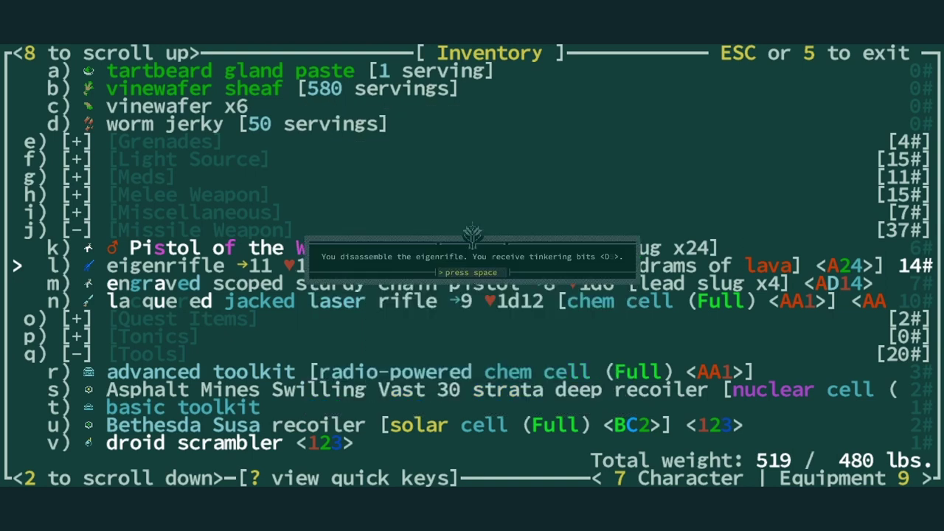
{"action": "key", "text": "Return"}
- Disassemble the lacquered jacked laser rifle as well
{"action": "key", "text": "Down"}
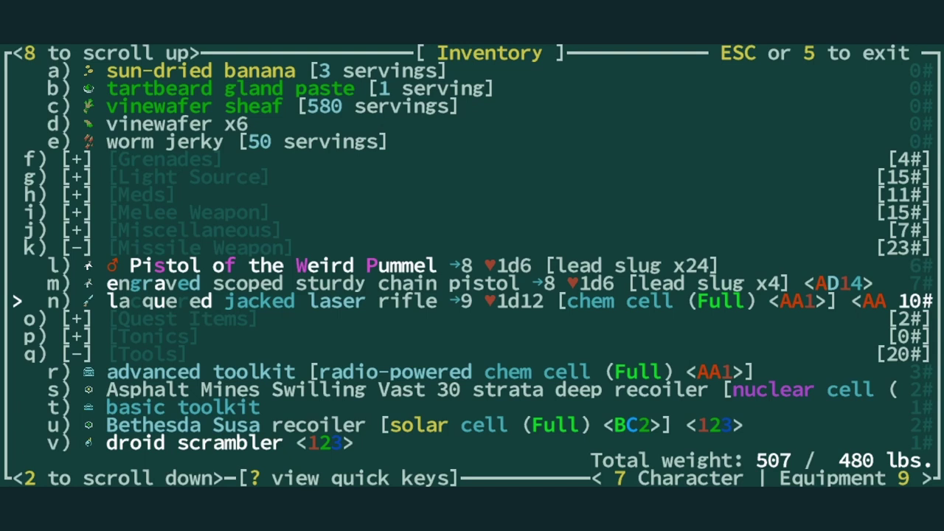
{"action": "key", "text": "Return"}
{"action": "key", "text": "Down"}
{"action": "key", "text": "Up"}
{"action": "key", "text": "Up"}
{"action": "key", "text": "m"}
{"action": "key", "text": "Return"}
- Leave the inventory and fire a Discharge arc that kills the white esh
{"action": "key", "text": "space"}
{"action": "key", "text": "Escape"}
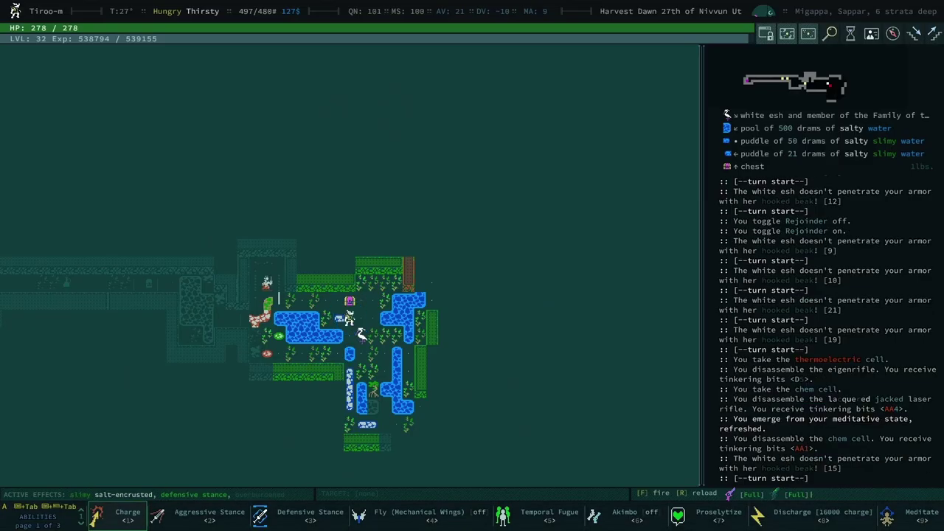
{"action": "key", "text": "a"}
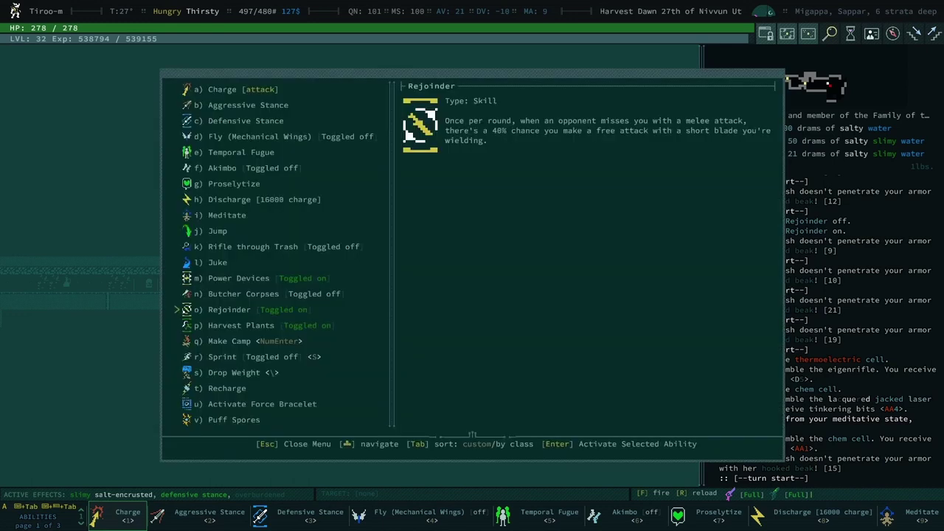
{"action": "key", "text": "h"}
{"action": "key", "text": "Return"}
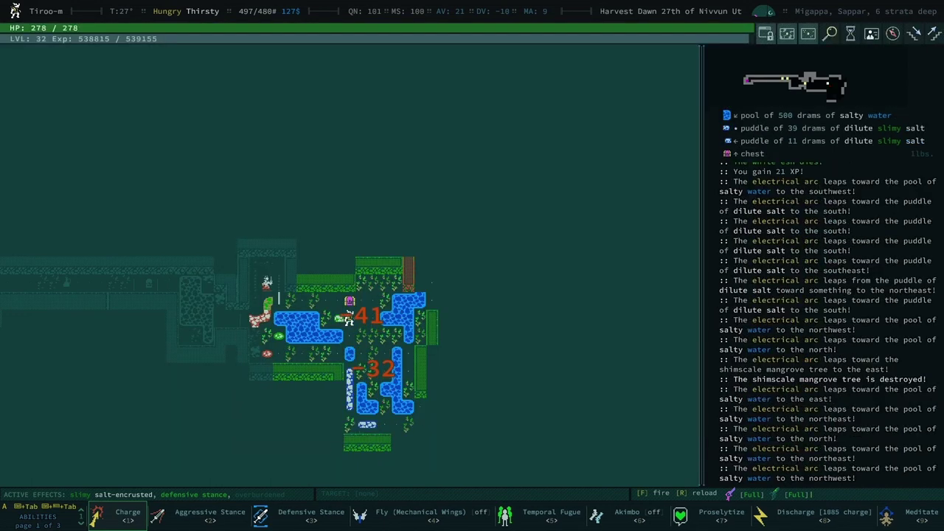
- Make camp and preserve the vinewafers and a starapple at the campfire
{"action": "key", "text": "a"}
{"action": "key", "text": "Return"}
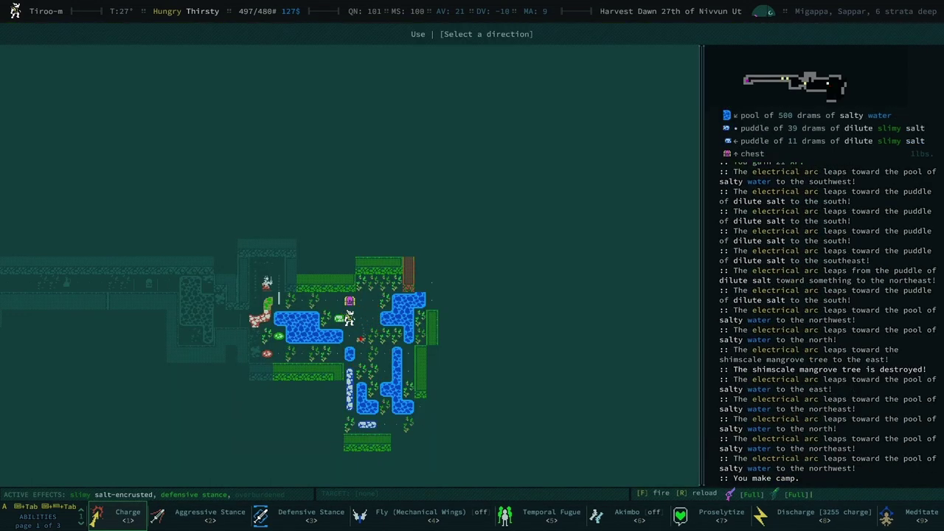
{"action": "key", "text": "Return"}
{"action": "key", "text": "Down"}
{"action": "key", "text": "Down"}
{"action": "key", "text": "f"}
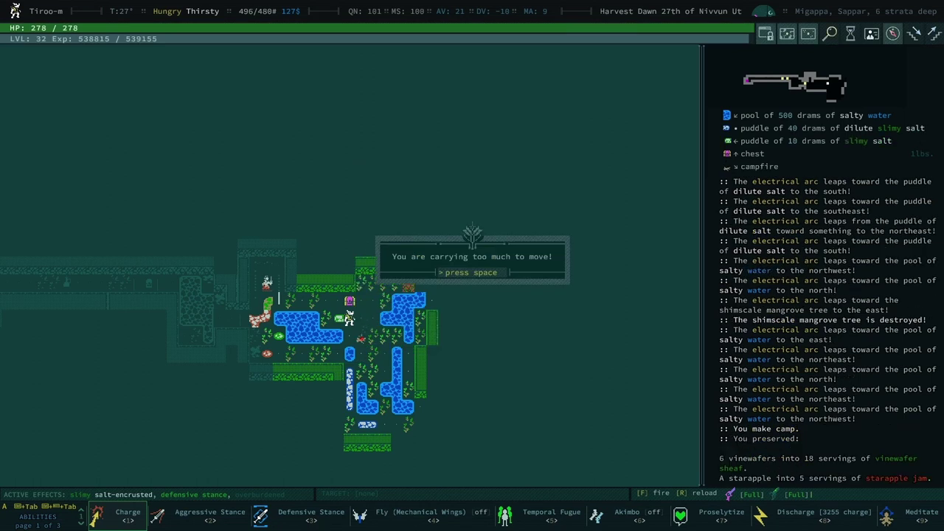
- Dismiss the overburdened warning, drop the gas mask, and skip the waterskin for now
{"action": "key", "text": "space"}
{"action": "key", "text": "space"}
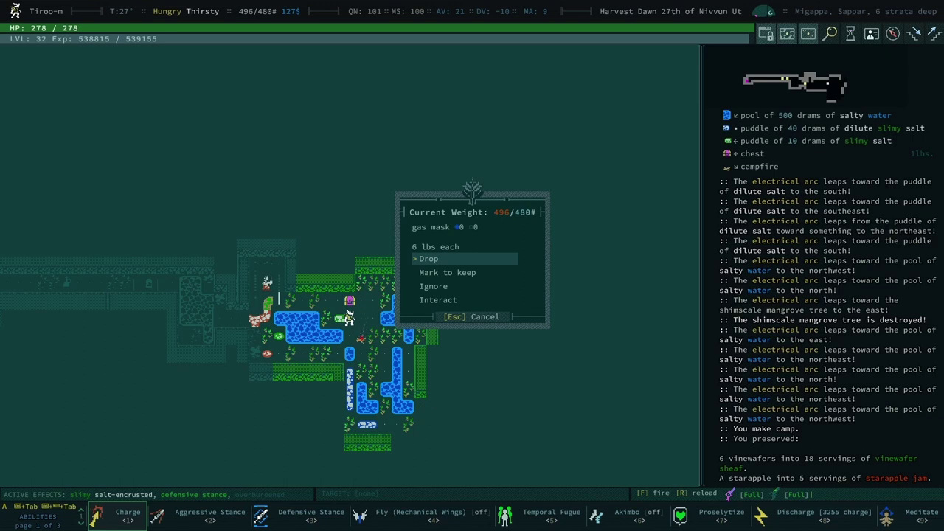
{"action": "key", "text": "Return"}
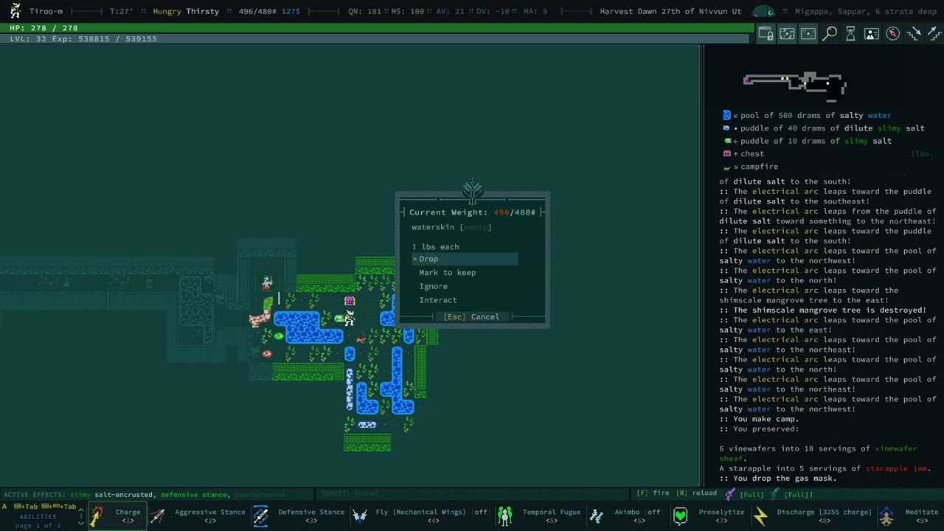
{"action": "key", "text": "Down"}
{"action": "key", "text": "Down"}
{"action": "key", "text": "Return"}
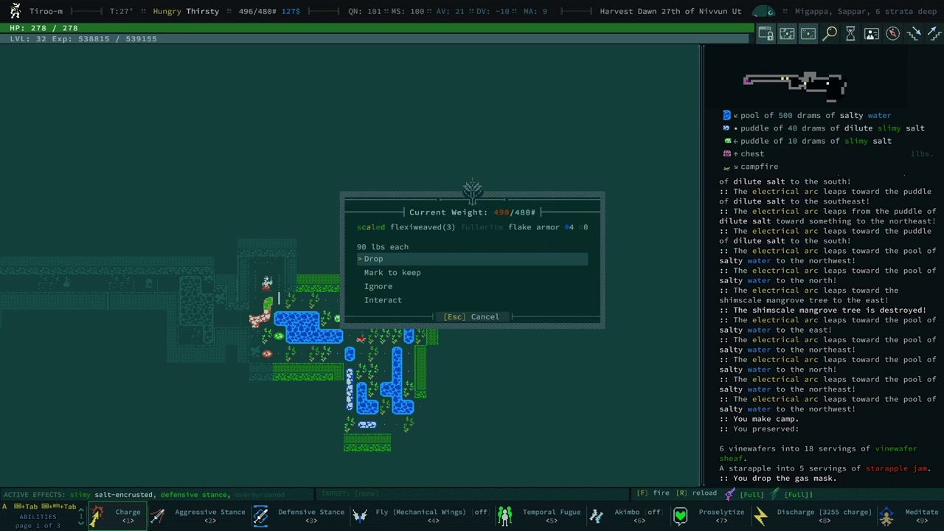
- Review the flake armor's actions and tinkering, then drop the waterskin and flake armor
{"action": "key", "text": "Down"}
{"action": "key", "text": "Down"}
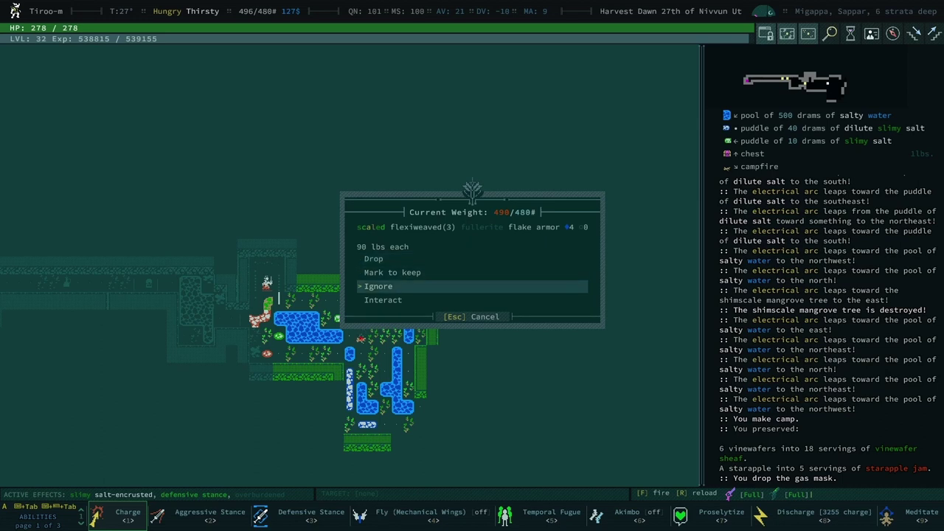
{"action": "key", "text": "Down"}
{"action": "key", "text": "Return"}
{"action": "key", "text": "Down"}
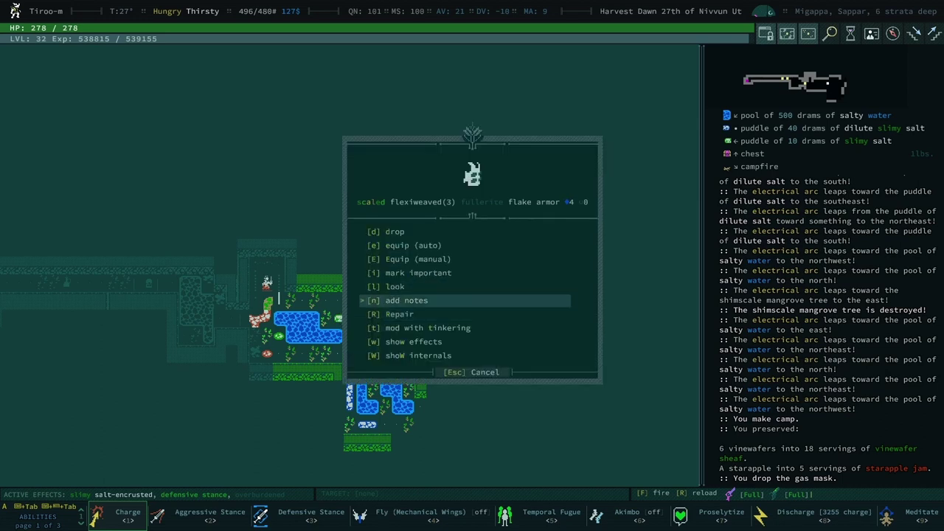
{"action": "key", "text": "t"}
{"action": "key", "text": "Escape"}
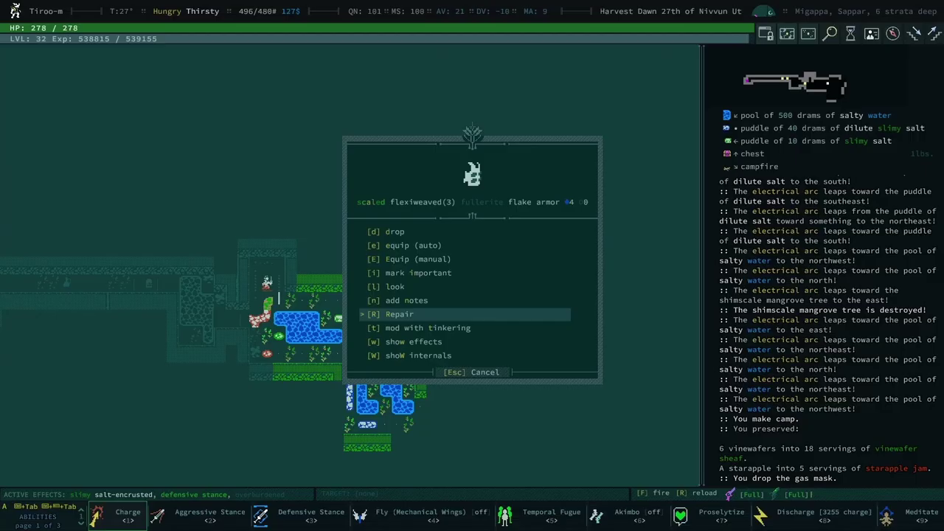
{"action": "key", "text": "Up"}
{"action": "key", "text": "Up"}
{"action": "key", "text": "Up"}
{"action": "key", "text": "Up"}
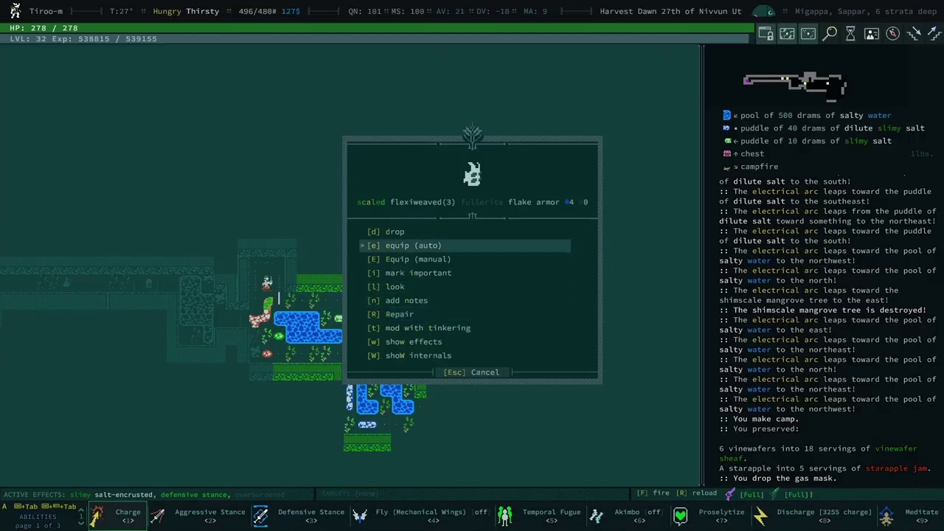
{"action": "key", "text": "Up"}
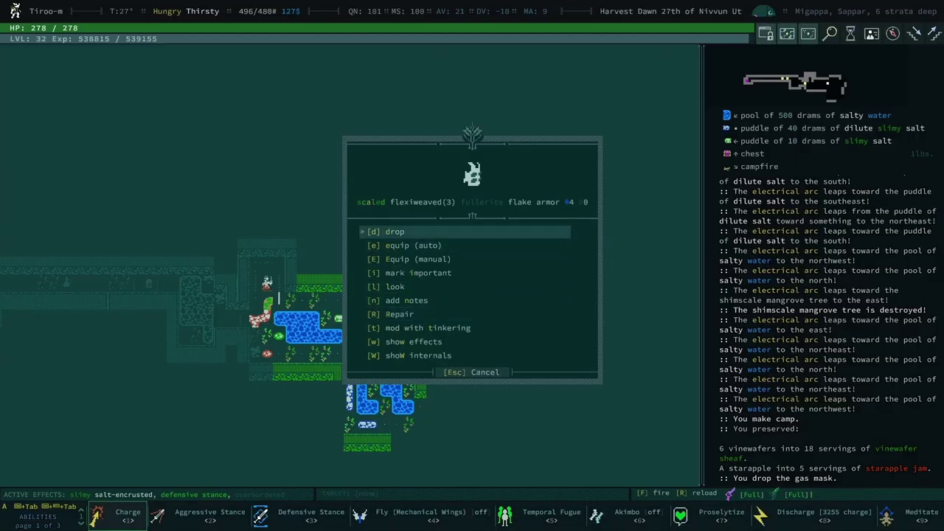
{"action": "key", "text": "Down"}
{"action": "key", "text": "Down"}
{"action": "key", "text": "Down"}
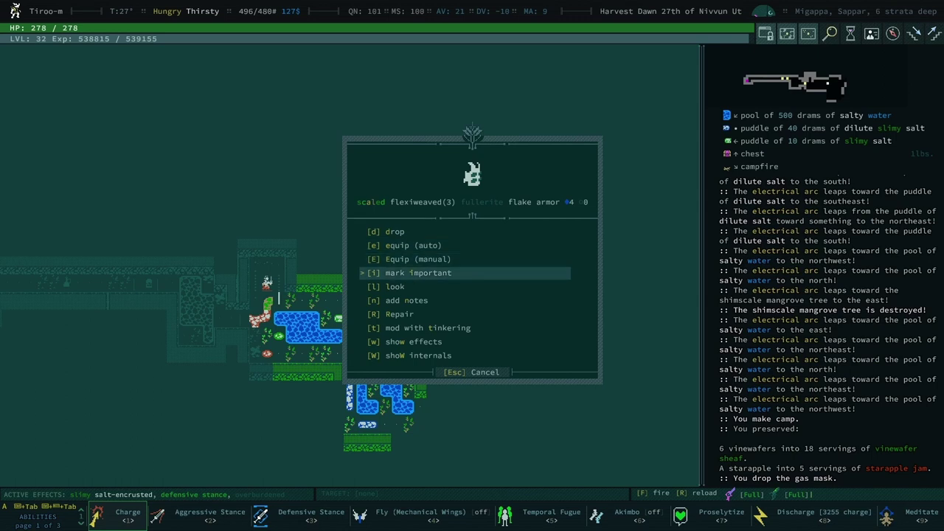
{"action": "key", "text": "Escape"}
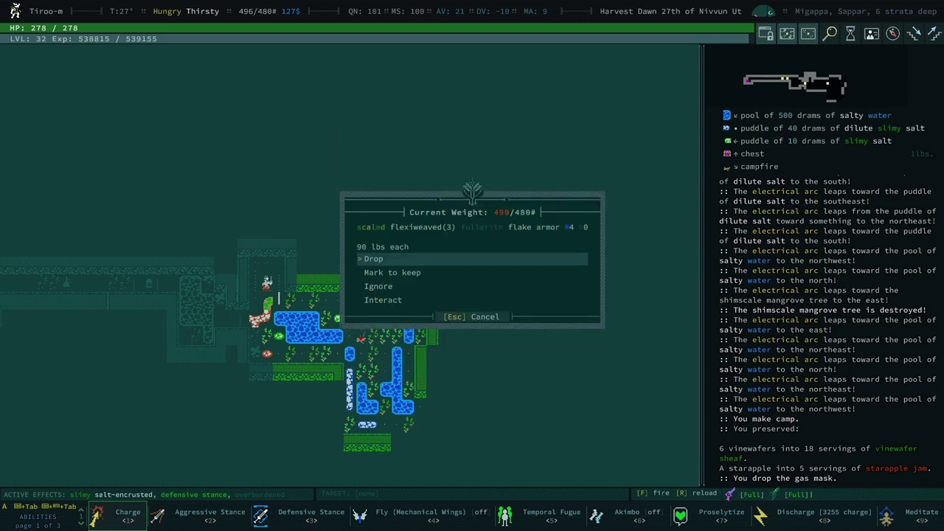
{"action": "key", "text": "Escape"}
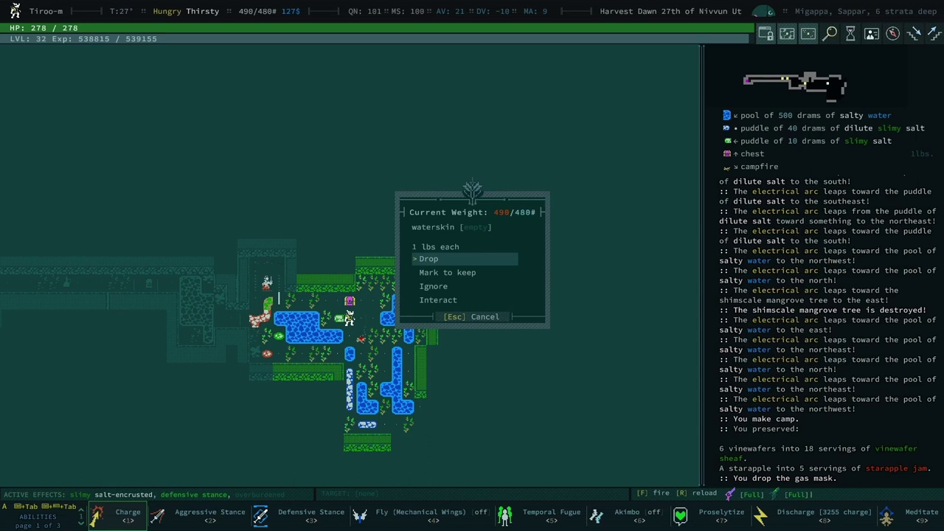
{"action": "key", "text": "Return"}
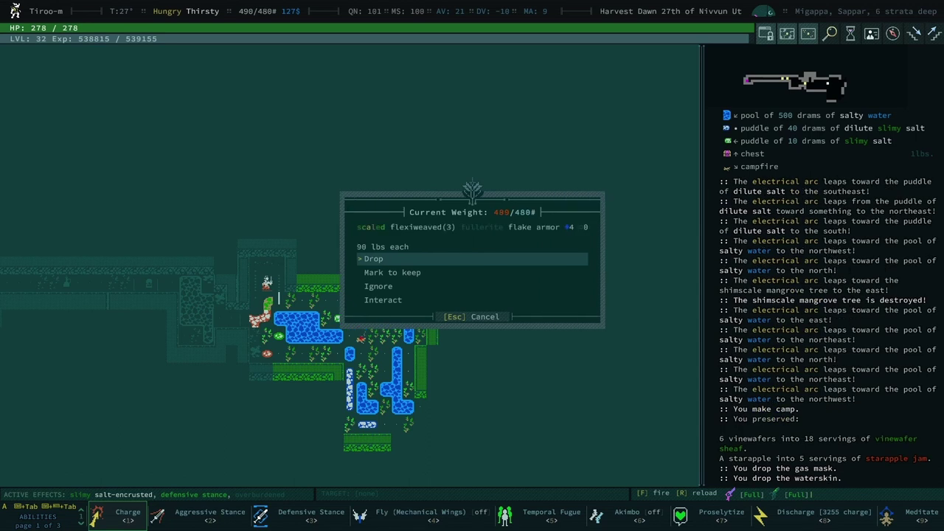
{"action": "key", "text": "Return"}
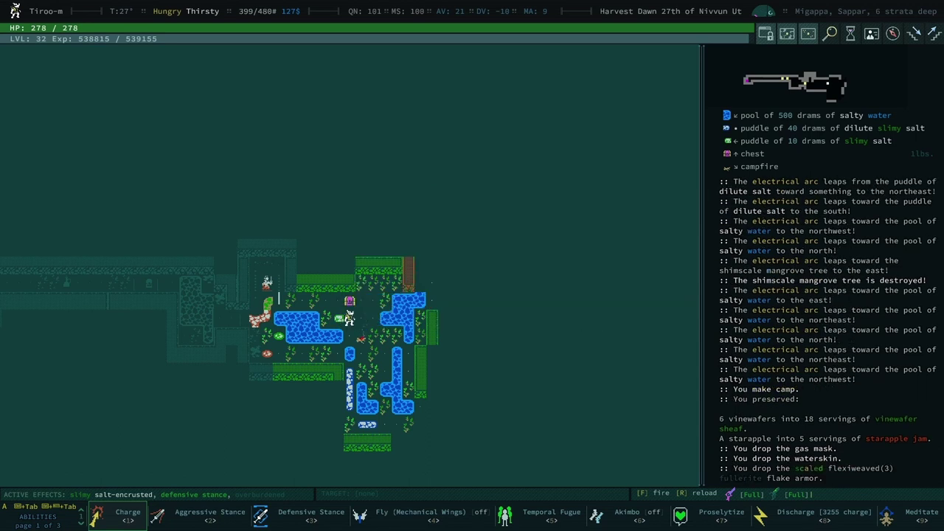
- Pick up the salt-encrusted gas mask from the ground
{"action": "key", "text": "g"}
{"action": "key", "text": "space"}
{"action": "key", "text": "g"}
- Open the nearby chest, browse carried books, implants and cells, then close it
{"action": "key", "text": "ctrl+space"}
{"action": "key", "text": "KP_5"}
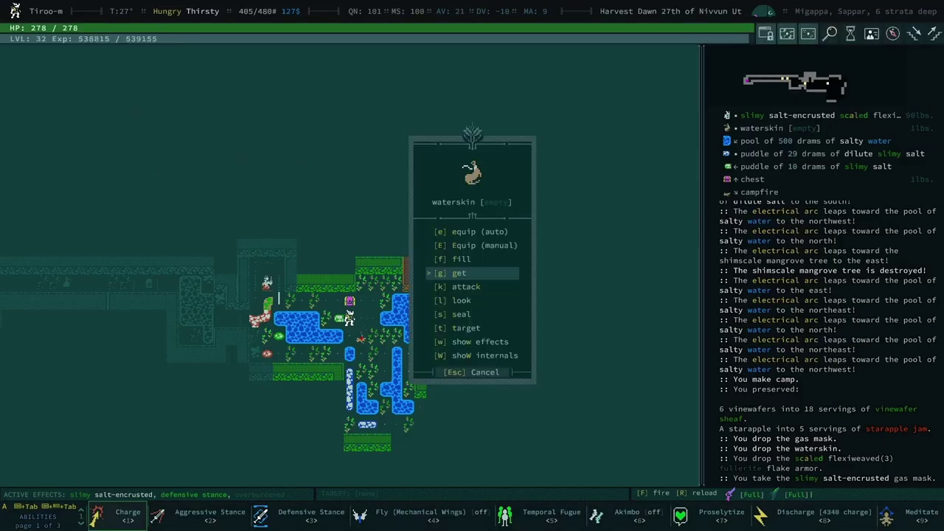
{"action": "key", "text": "Escape"}
{"action": "key", "text": "o"}
{"action": "key", "text": "Down"}
{"action": "key", "text": "Down"}
{"action": "key", "text": "Up"}
{"action": "key", "text": "Down"}
{"action": "key", "text": "Down"}
{"action": "key", "text": "Down"}
{"action": "key", "text": "Down"}
{"action": "key", "text": "Down"}
{"action": "key", "text": "Down"}
{"action": "key", "text": "Down"}
{"action": "key", "text": "Down"}
{"action": "key", "text": "Down"}
{"action": "key", "text": "Down"}
{"action": "key", "text": "Down"}
{"action": "key", "text": "Down"}
{"action": "key", "text": "Down"}
{"action": "key", "text": "Down"}
{"action": "key", "text": "Down"}
{"action": "key", "text": "Down"}
{"action": "key", "text": "Down"}
{"action": "key", "text": "Down"}
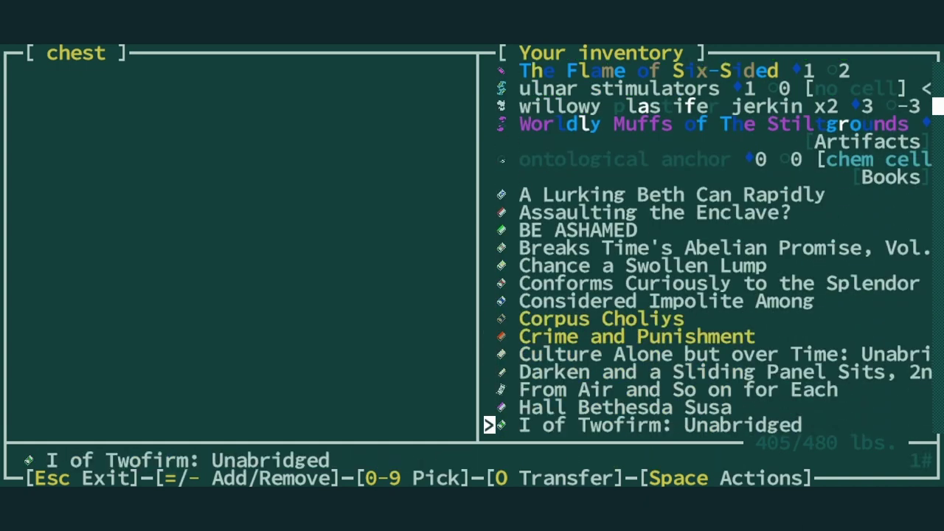
{"action": "key", "text": "Down"}
{"action": "key", "text": "Down"}
{"action": "key", "text": "Down"}
{"action": "key", "text": "Down"}
{"action": "key", "text": "Down"}
{"action": "key", "text": "Down"}
{"action": "key", "text": "Down"}
{"action": "key", "text": "Down"}
{"action": "key", "text": "Down"}
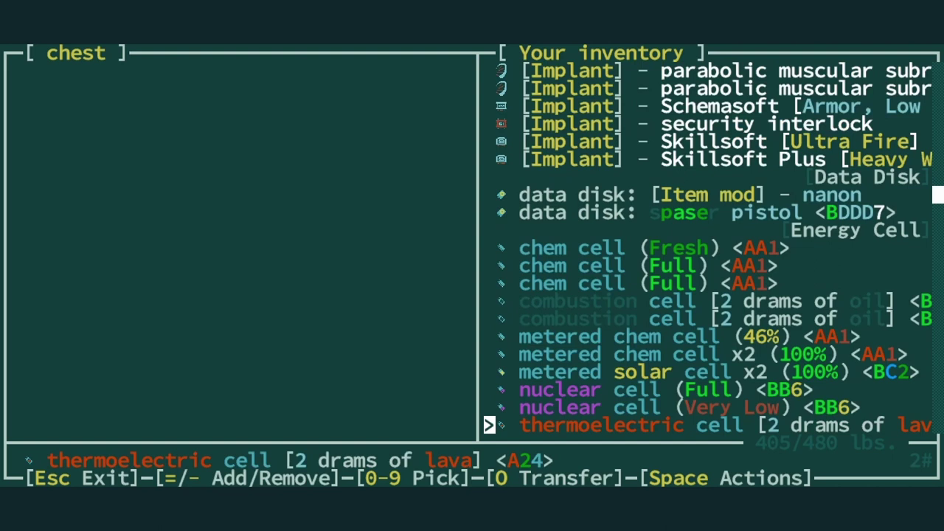
{"action": "key", "text": "Down"}
{"action": "key", "text": "Down"}
{"action": "key", "text": "Down"}
{"action": "key", "text": "Down"}
{"action": "key", "text": "Down"}
{"action": "key", "text": "Down"}
{"action": "key", "text": "Down"}
{"action": "key", "text": "Down"}
{"action": "key", "text": "Down"}
{"action": "key", "text": "Down"}
{"action": "key", "text": "Down"}
{"action": "key", "text": "Down"}
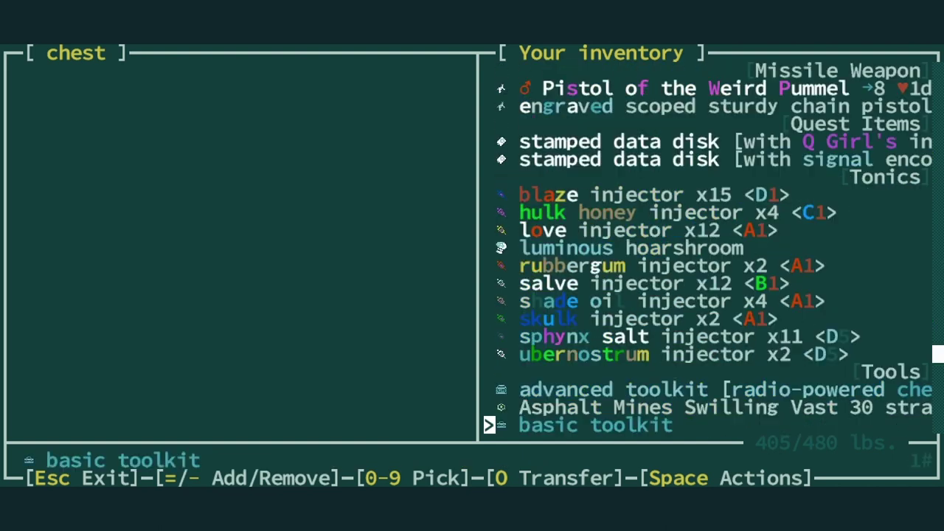
{"action": "key", "text": "Escape"}
{"action": "key", "text": "space"}
- Glance at the armor section of the inventory, then return to the map
{"action": "key", "text": "Escape"}
{"action": "key", "text": "Escape"}
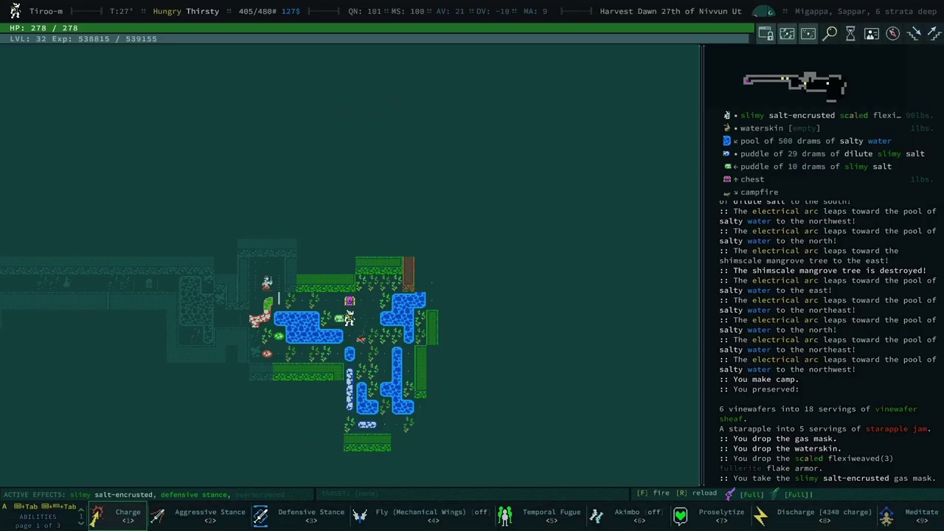
{"action": "key", "text": "i"}
{"action": "key", "text": "Down"}
{"action": "key", "text": "Down"}
{"action": "key", "text": "Escape"}
- Auto-explore and fight off the white eshes to the northwest
{"action": "key", "text": "KP_0"}
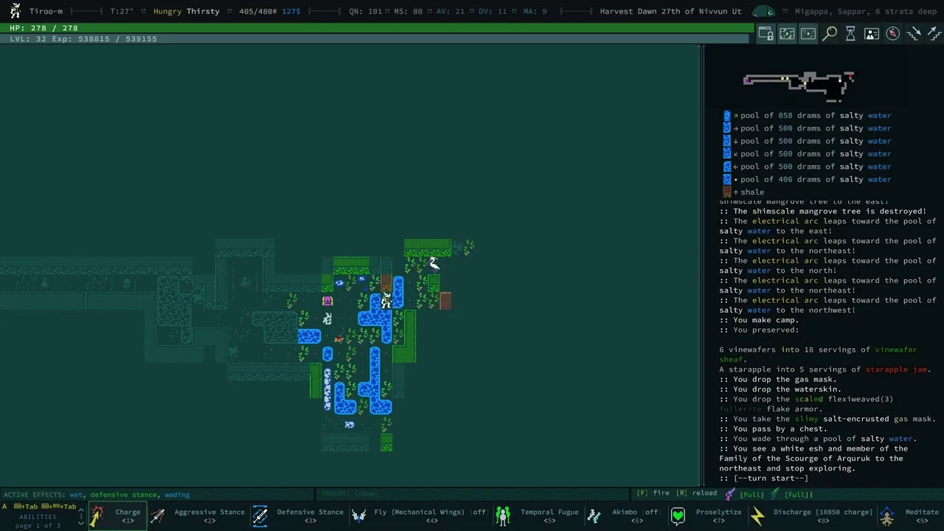
{"action": "key", "text": "1"}
{"action": "key", "text": "Return"}
{"action": "key", "text": "KP_9"}
{"action": "key", "text": "KP_9"}
{"action": "key", "text": "KP_9"}
{"action": "key", "text": "KP_0"}
{"action": "key", "text": "KP_0"}
{"action": "key", "text": "space"}
{"action": "key", "text": "KP_7"}
{"action": "key", "text": "KP_7"}
{"action": "key", "text": "KP_4"}
{"action": "key", "text": "KP_7"}
{"action": "key", "text": "KP_7"}
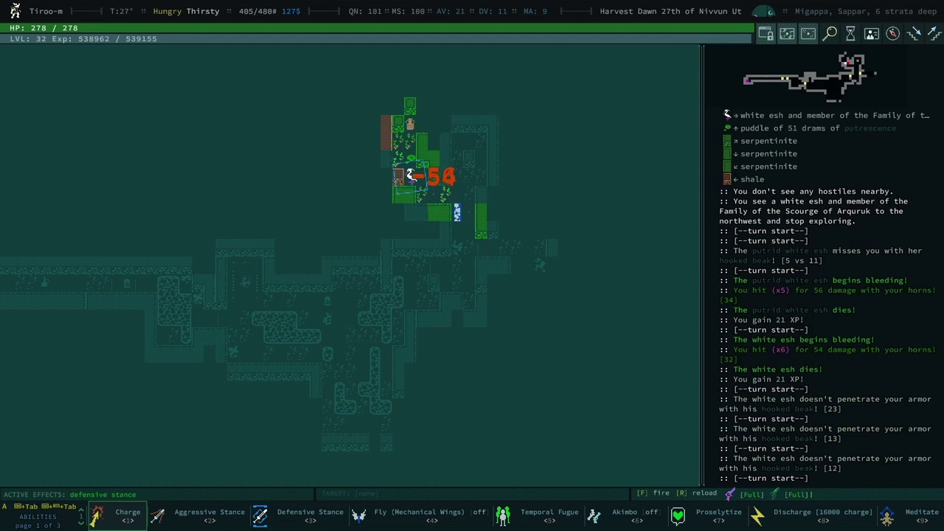
{"action": "key", "text": "KP_8"}
{"action": "key", "text": "KP_7"}
- Keep auto-exploring Migappa past the famished warning until nothing is left
{"action": "key", "text": "KP_0"}
{"action": "key", "text": "KP_0"}
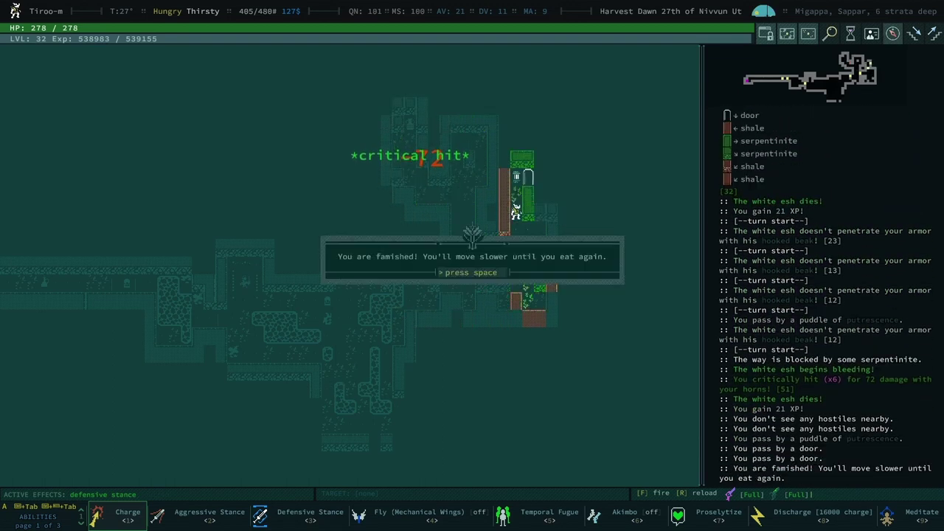
{"action": "key", "text": "space"}
{"action": "key", "text": "KP_0"}
{"action": "key", "text": "KP_3"}
{"action": "key", "text": "KP_0"}
{"action": "key", "text": "space"}
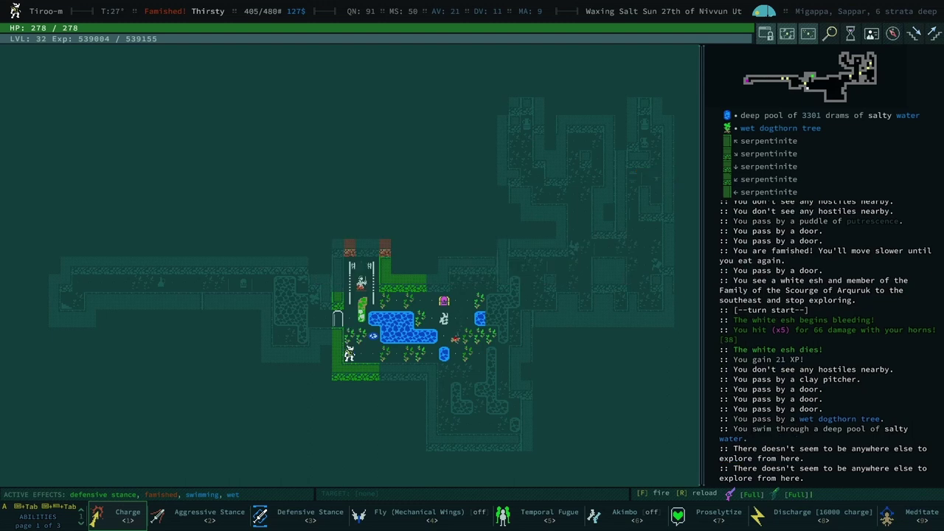
{"action": "key", "text": "KP_0"}
- Walk over to the campfire and checkpoint there
{"action": "key", "text": "KP_4"}
{"action": "key", "text": "KP_4"}
{"action": "key", "text": "KP_4"}
{"action": "key", "text": "KP_6"}
{"action": "key", "text": "KP_6"}
{"action": "key", "text": "ctrl+space"}
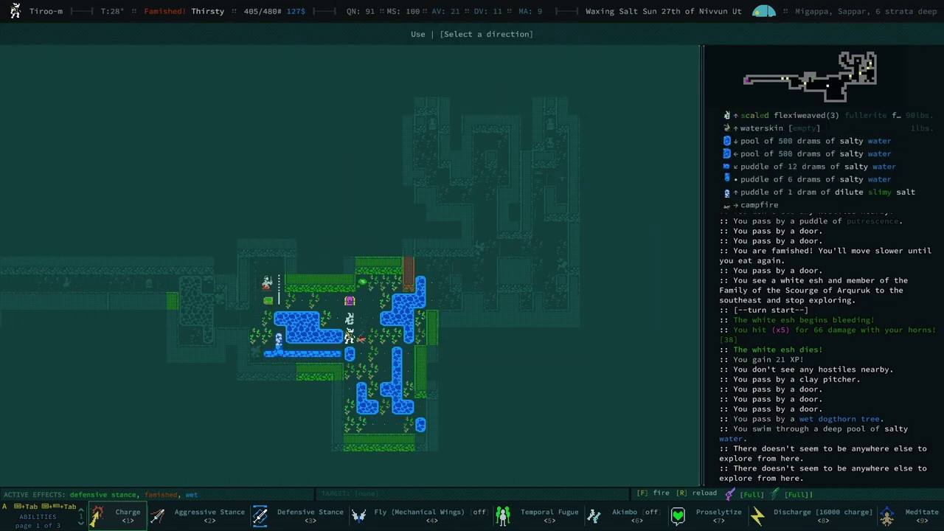
{"action": "key", "text": "KP_9"}
{"action": "key", "text": "Escape"}
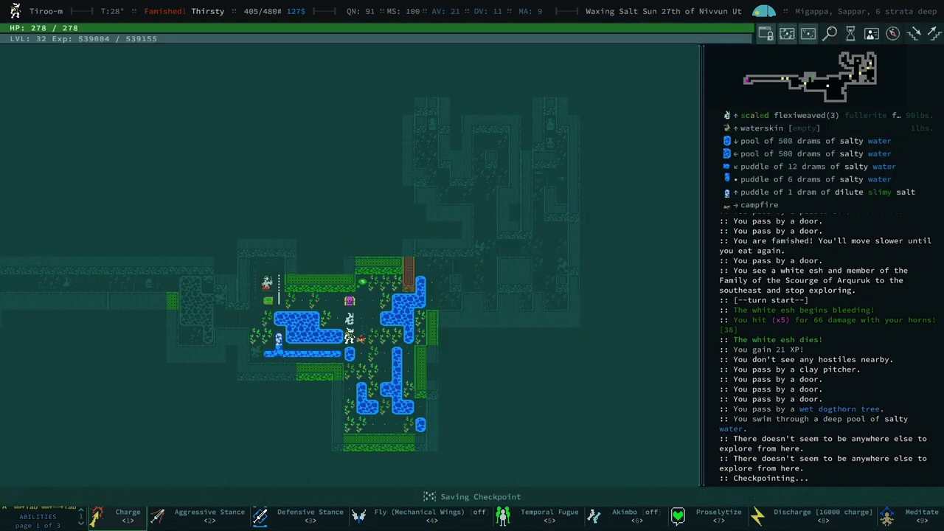
- Pick up the scaled flexiweaved fullerite flake armor from the ground
{"action": "key", "text": "KP_9"}
{"action": "key", "text": "g"}
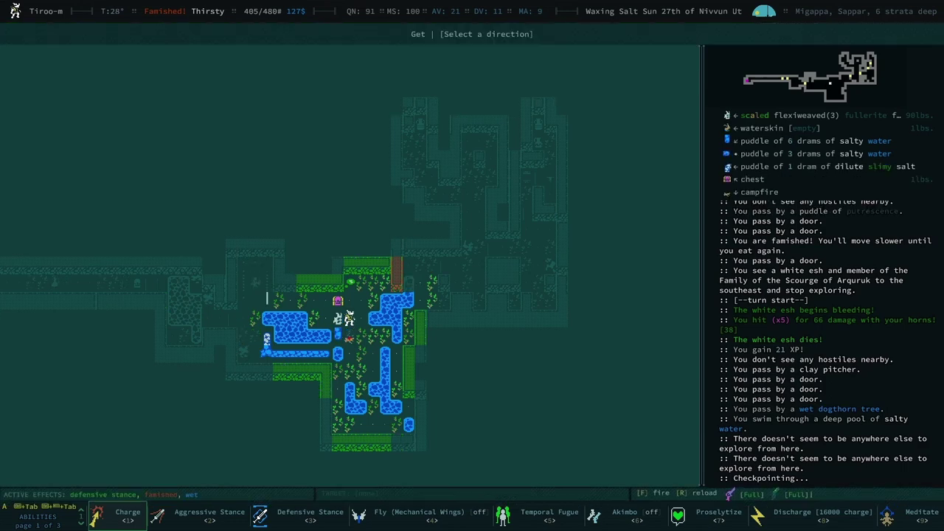
{"action": "key", "text": "KP_5"}
{"action": "key", "text": "space"}
{"action": "key", "text": "Up"}
{"action": "key", "text": "Up"}
{"action": "key", "text": "Up"}
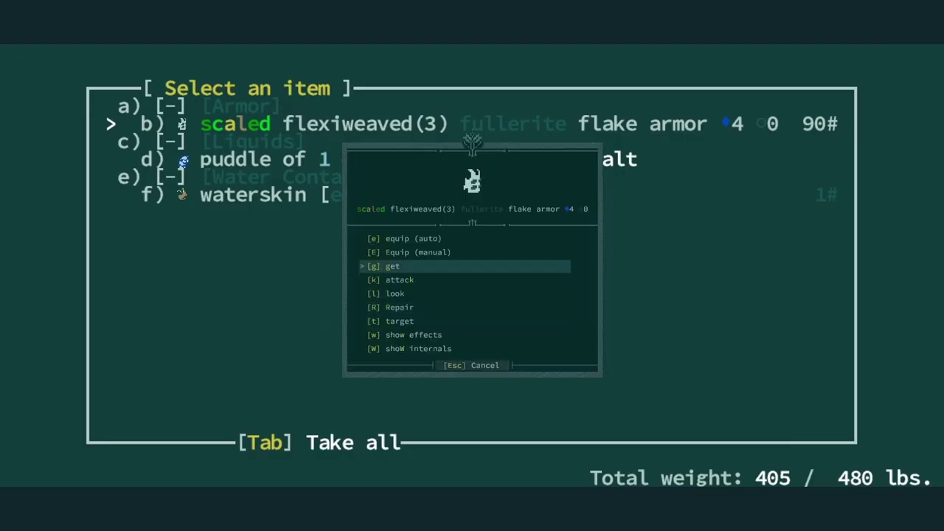
{"action": "key", "text": "Return"}
- Transfer the flake armor into the nearby chest
{"action": "key", "text": "g"}
{"action": "key", "text": "KP_5"}
{"action": "key", "text": "space"}
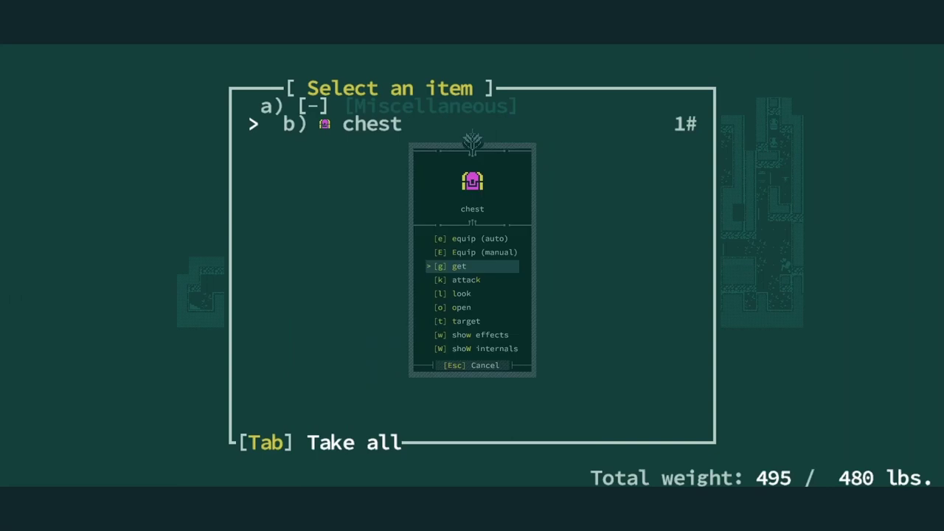
{"action": "key", "text": "Down"}
{"action": "key", "text": "Down"}
{"action": "key", "text": "o"}
{"action": "key", "text": "Up"}
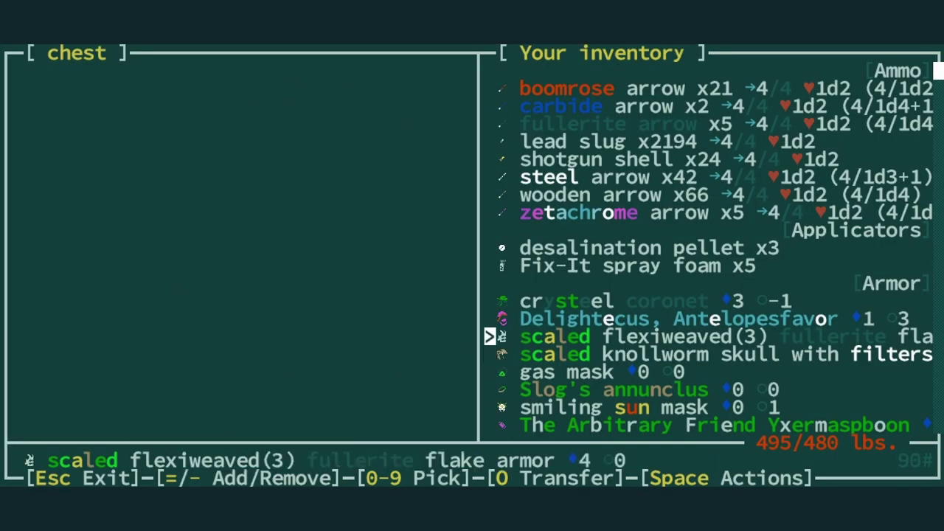
{"action": "key", "text": "plus"}
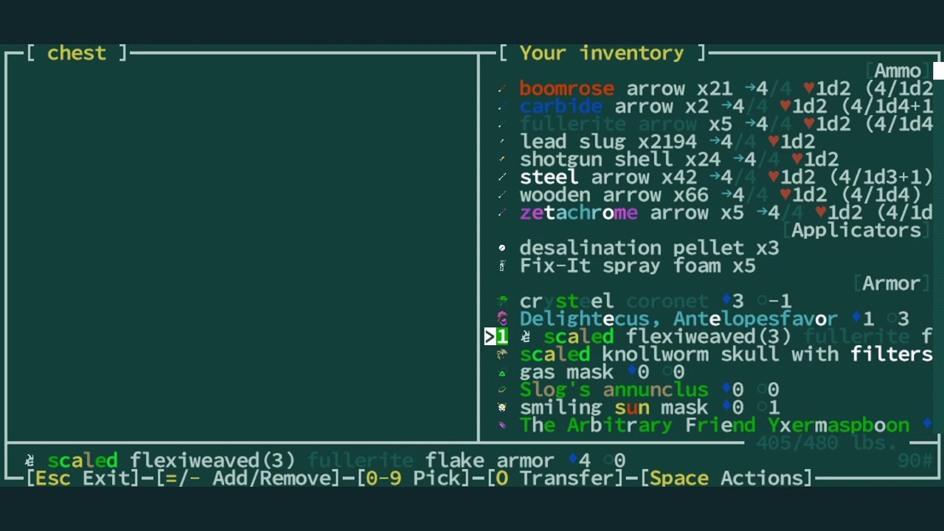
{"action": "key", "text": "o"}
{"action": "key", "text": "Escape"}
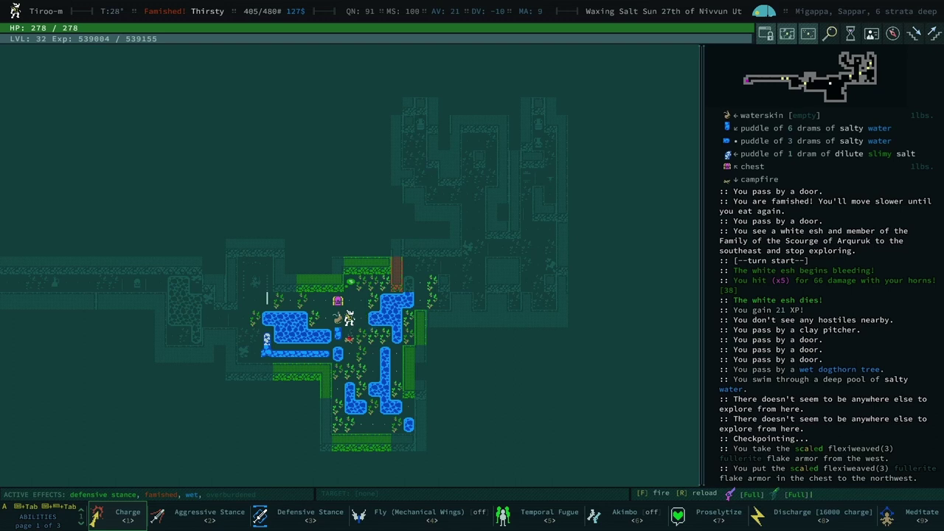
- Cook and eat a campfire meal of junk dollar, mint, algal water and sesame
{"action": "key", "text": "KP_3"}
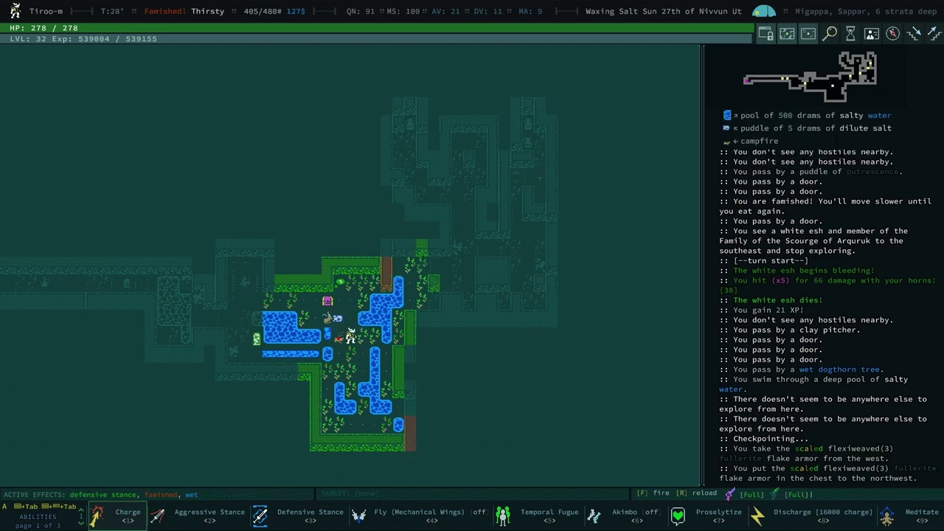
{"action": "key", "text": "space"}
{"action": "key", "text": "KP_4"}
{"action": "key", "text": "b"}
{"action": "key", "text": "space"}
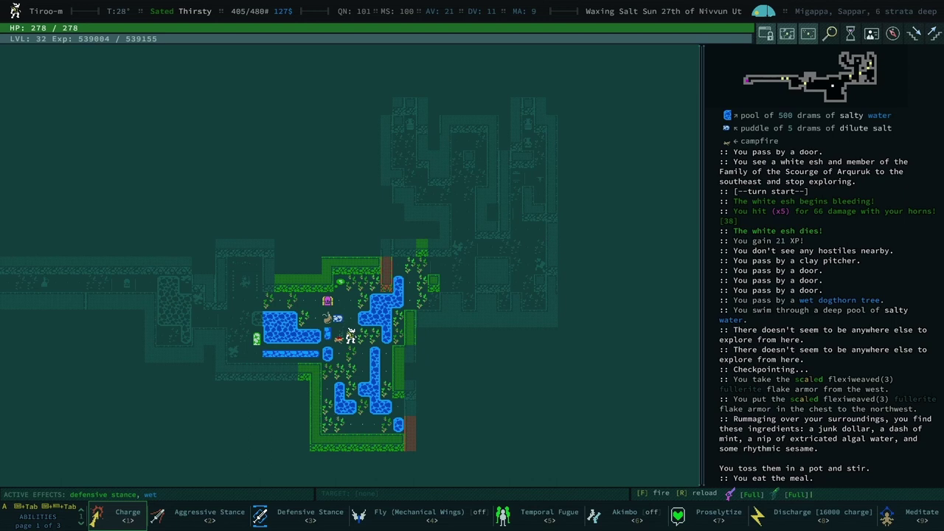
- Read the Delightecus mask's description in the inventory
{"action": "key", "text": "i"}
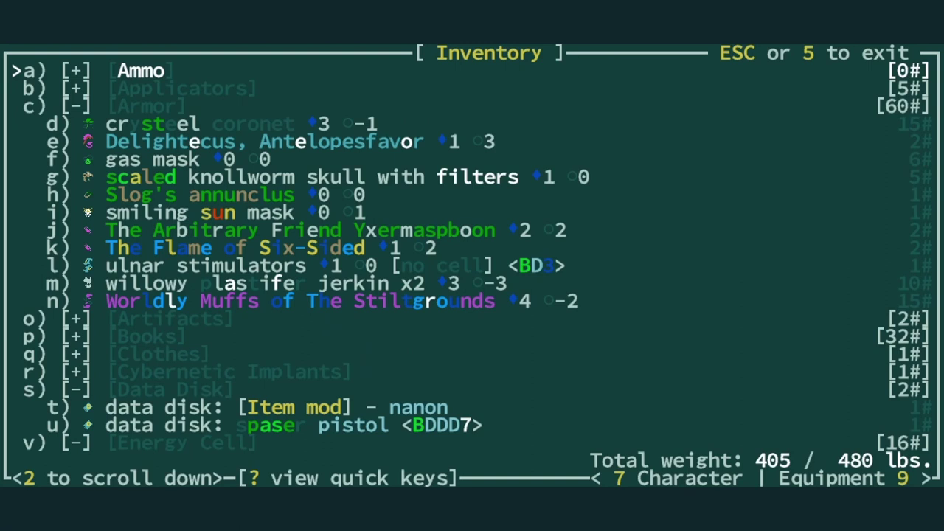
{"action": "key", "text": "Down"}
{"action": "key", "text": "Down"}
{"action": "key", "text": "Down"}
{"action": "key", "text": "Down"}
{"action": "key", "text": "Return"}
{"action": "key", "text": "Down"}
{"action": "key", "text": "Down"}
{"action": "key", "text": "Down"}
{"action": "key", "text": "Return"}
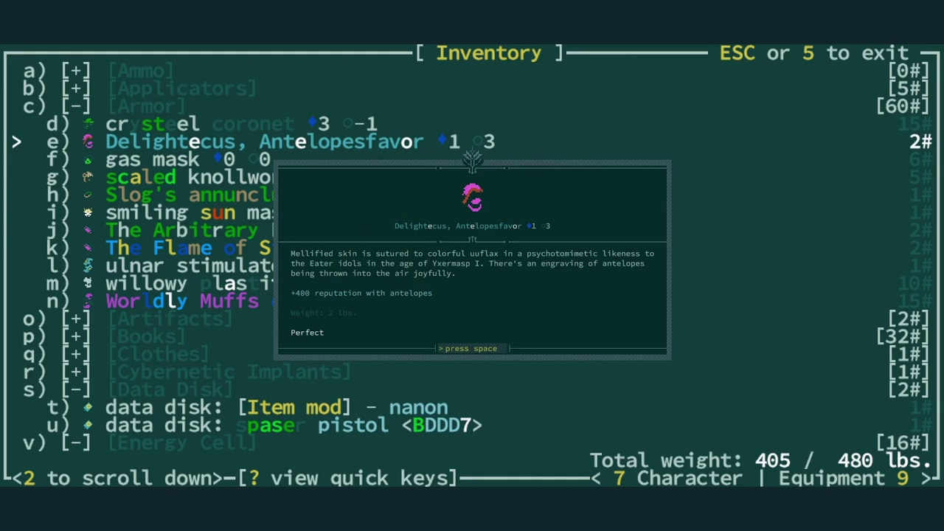
{"action": "key", "text": "space"}
- Look through the armor list, including The Flame of Six-Sided
{"action": "key", "text": "Escape"}
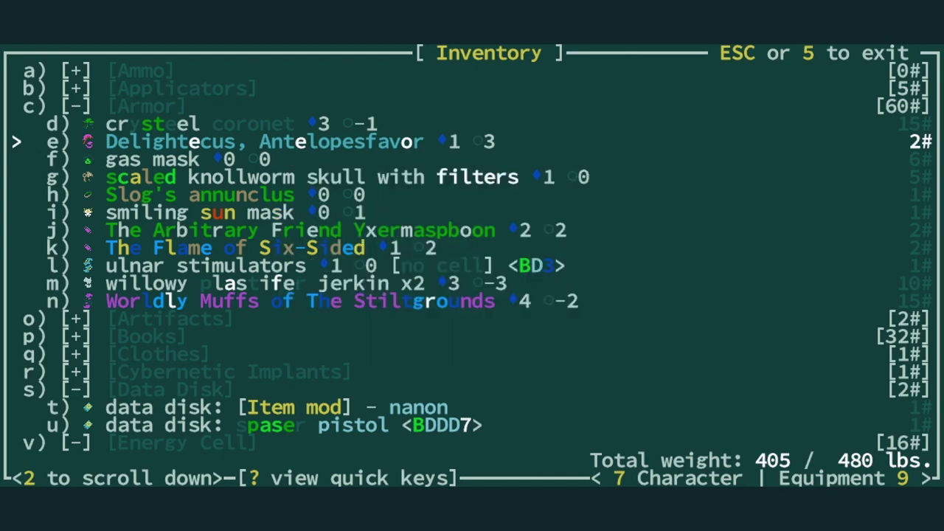
{"action": "key", "text": "Down"}
{"action": "key", "text": "Down"}
{"action": "key", "text": "Down"}
{"action": "key", "text": "Down"}
{"action": "key", "text": "Down"}
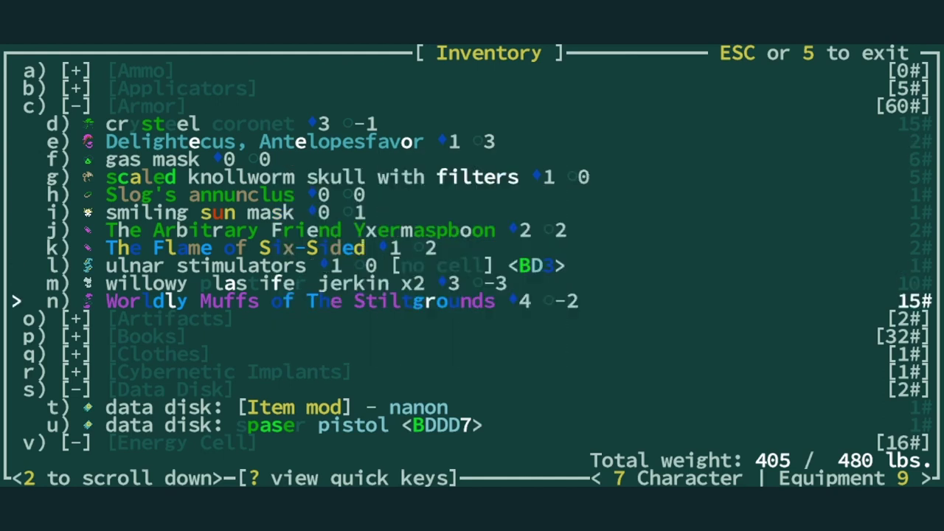
{"action": "key", "text": "Up"}
{"action": "key", "text": "Up"}
{"action": "key", "text": "Up"}
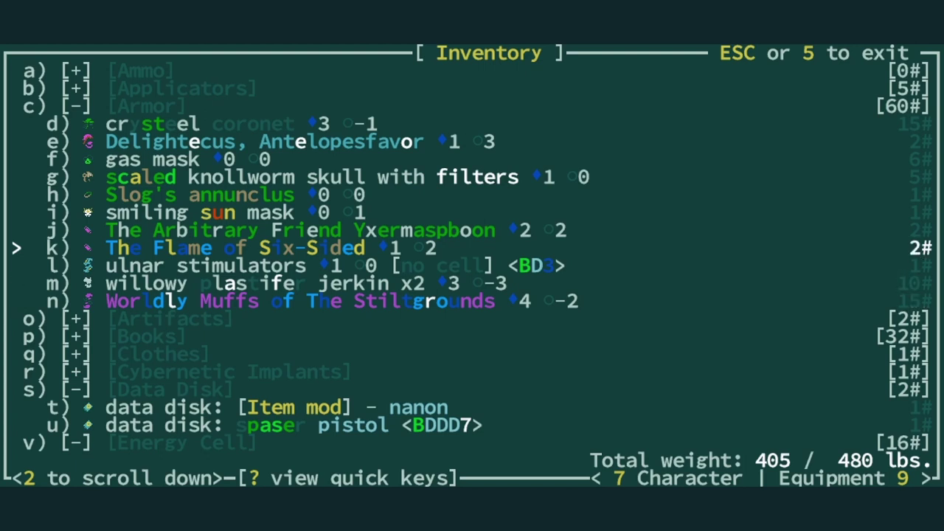
{"action": "key", "text": "Up"}
{"action": "key", "text": "Down"}
- Disassemble the ontological anchor under Artifacts
{"action": "key", "text": "Down"}
{"action": "key", "text": "Down"}
{"action": "key", "text": "Down"}
{"action": "key", "text": "Right"}
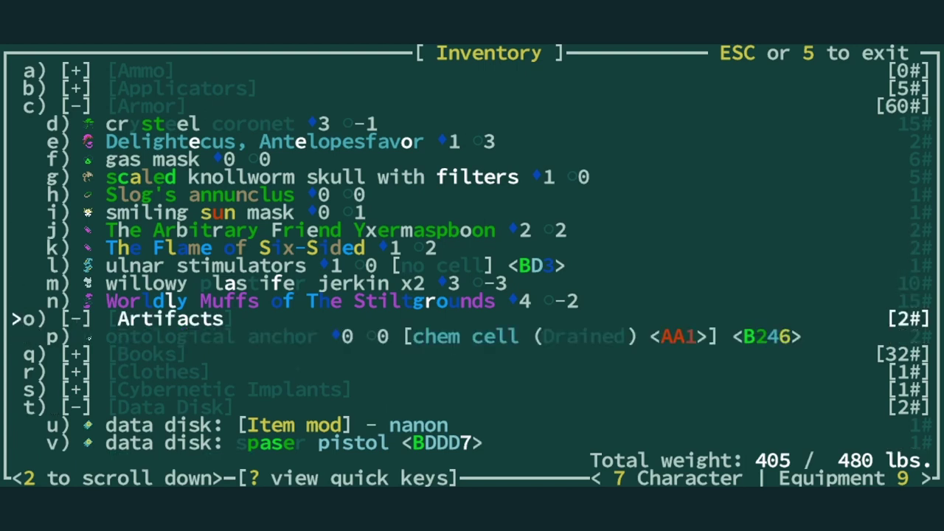
{"action": "key", "text": "Down"}
{"action": "key", "text": "space"}
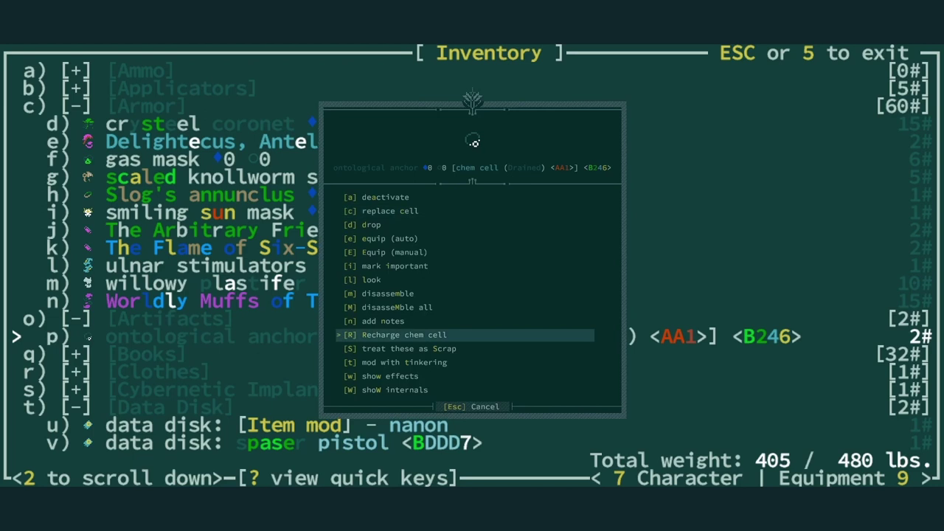
{"action": "key", "text": "Up"}
{"action": "key", "text": "Return"}
{"action": "key", "text": "space"}
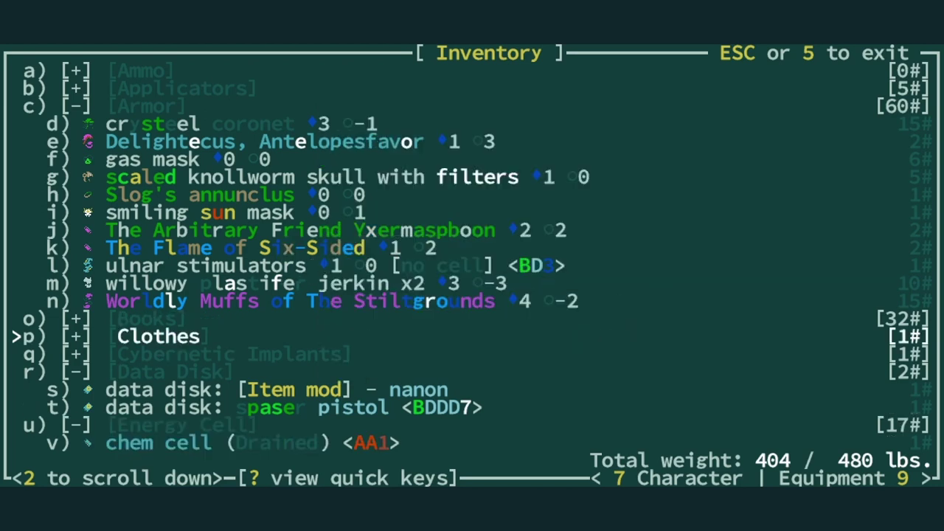
- Browse the Books, Clothes and Cybernetic Implants categories
{"action": "key", "text": "Up"}
{"action": "key", "text": "Right"}
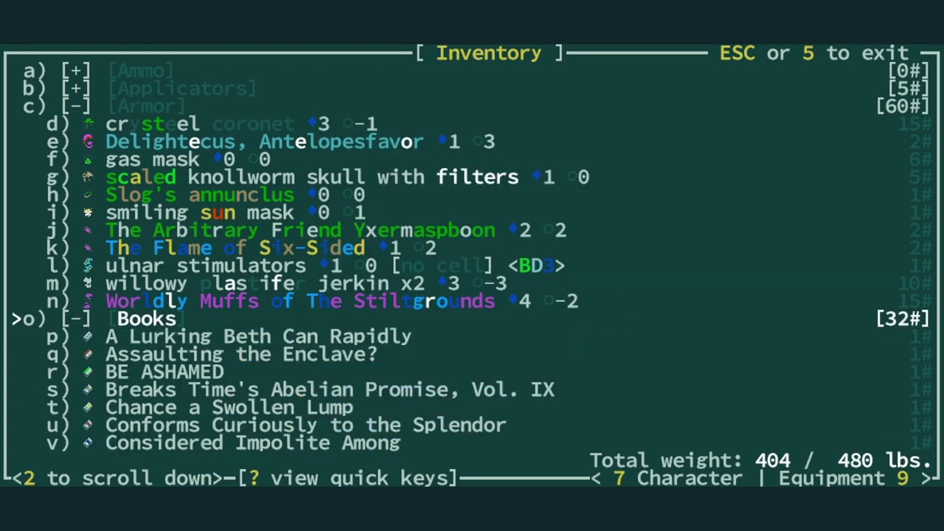
{"action": "key", "text": "Left"}
{"action": "key", "text": "Down"}
{"action": "key", "text": "Right"}
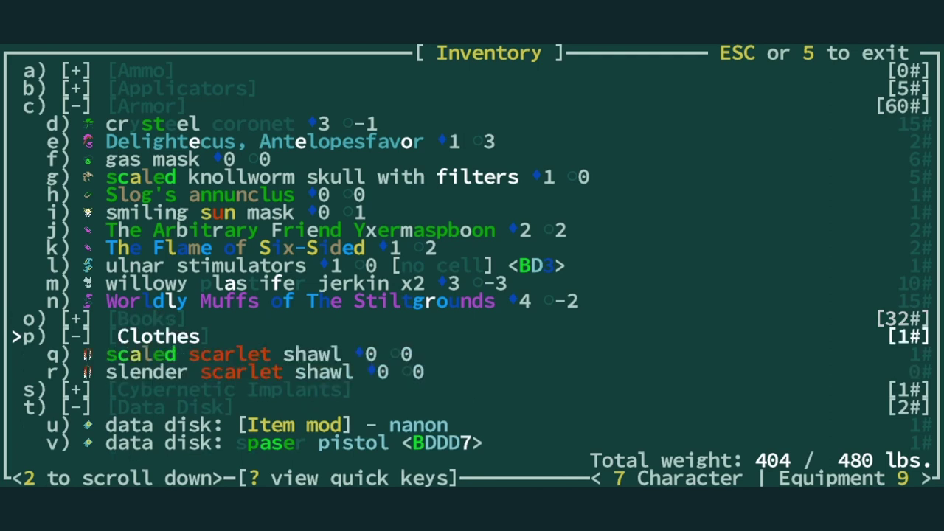
{"action": "key", "text": "Left"}
{"action": "key", "text": "Down"}
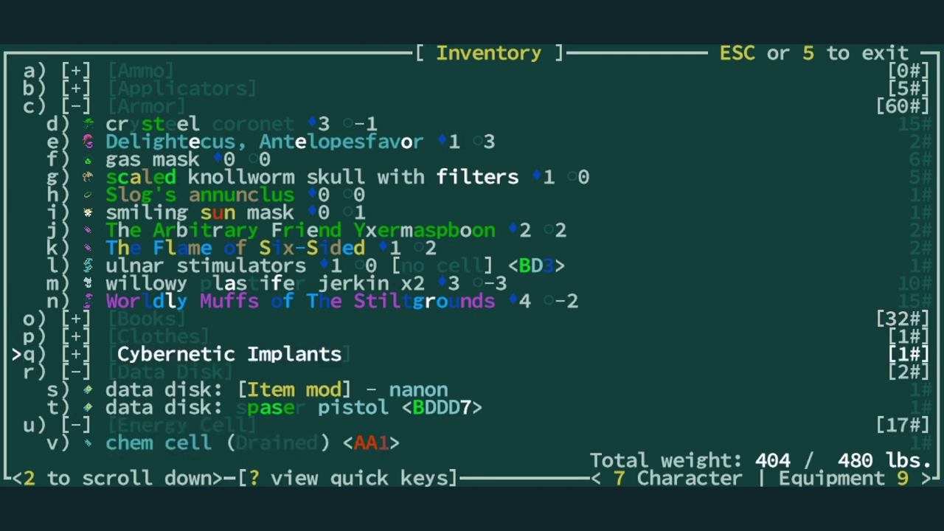
{"action": "key", "text": "Right"}
{"action": "key", "text": "Down"}
{"action": "key", "text": "Down"}
{"action": "key", "text": "Up"}
{"action": "key", "text": "Up"}
{"action": "key", "text": "Left"}
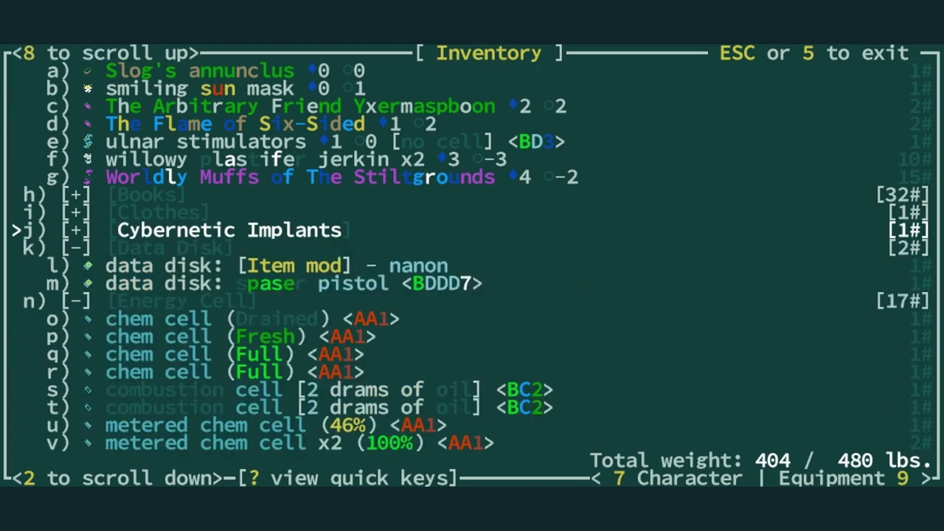
- Scroll the inventory past food and Tools to the engraved chain pistol
{"action": "key", "text": "Down"}
{"action": "key", "text": "Down"}
{"action": "key", "text": "Down"}
{"action": "key", "text": "Down"}
{"action": "key", "text": "Down"}
{"action": "key", "text": "Down"}
{"action": "key", "text": "Down"}
{"action": "key", "text": "Down"}
{"action": "key", "text": "Down"}
{"action": "key", "text": "Down"}
{"action": "key", "text": "Down"}
{"action": "key", "text": "Down"}
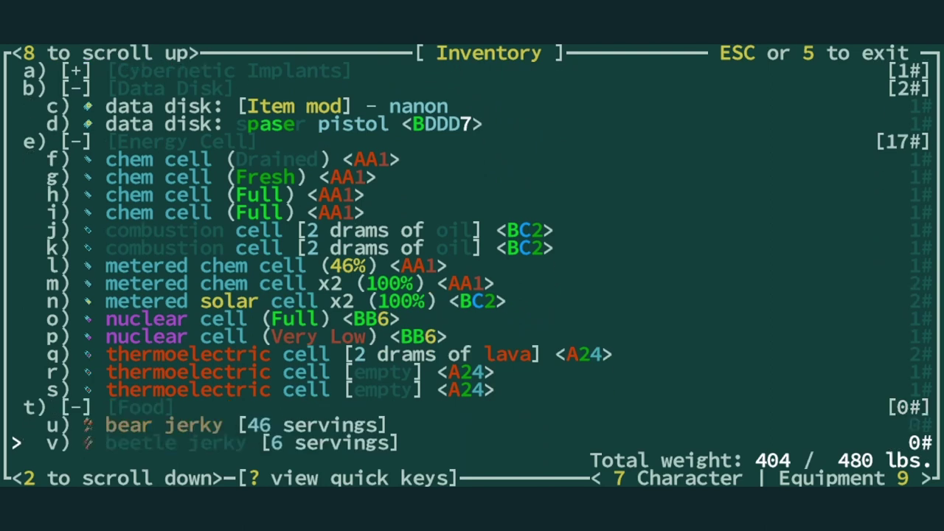
{"action": "key", "text": "Down"}
{"action": "key", "text": "Down"}
{"action": "key", "text": "Down"}
{"action": "key", "text": "Down"}
{"action": "key", "text": "Down"}
{"action": "key", "text": "Down"}
{"action": "key", "text": "Down"}
{"action": "key", "text": "Down"}
{"action": "key", "text": "Down"}
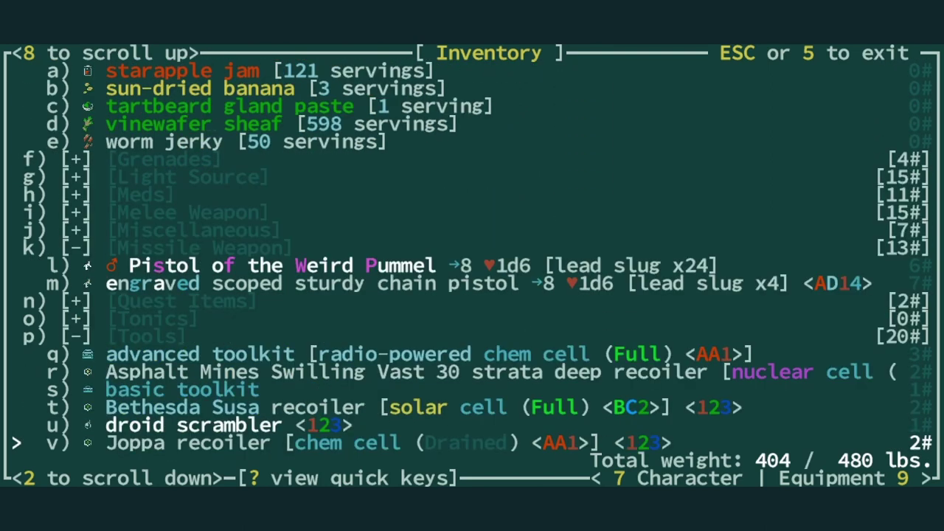
{"action": "key", "text": "Up"}
{"action": "key", "text": "Up"}
{"action": "key", "text": "Up"}
{"action": "key", "text": "Down"}
- Switch to the Equipment screen and review the head and face slots
{"action": "key", "text": "9"}
{"action": "key", "text": "Down"}
{"action": "key", "text": "Down"}
{"action": "key", "text": "Down"}
{"action": "key", "text": "Up"}
{"action": "key", "text": "Down"}
{"action": "key", "text": "Down"}
{"action": "key", "text": "Down"}
{"action": "key", "text": "Up"}
{"action": "key", "text": "Up"}
{"action": "key", "text": "Down"}
{"action": "key", "text": "Up"}
{"action": "key", "text": "Up"}
{"action": "key", "text": "Down"}
{"action": "key", "text": "Down"}
{"action": "key", "text": "Up"}
{"action": "key", "text": "Down"}
{"action": "key", "text": "Up"}
{"action": "key", "text": "Up"}
{"action": "key", "text": "Down"}
{"action": "key", "text": "Up"}
{"action": "key", "text": "Down"}
{"action": "key", "text": "Down"}
{"action": "key", "text": "Up"}
{"action": "key", "text": "Up"}
{"action": "key", "text": "Down"}
{"action": "key", "text": "Down"}
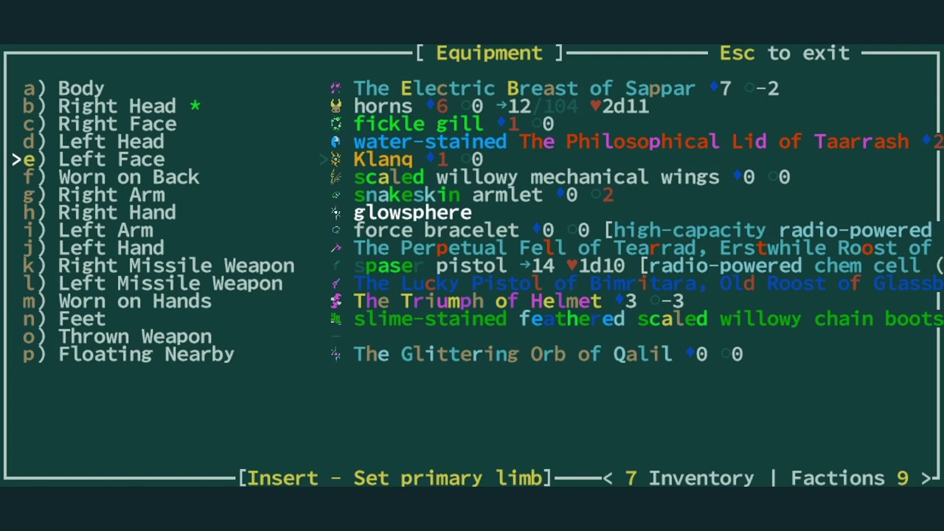
- Read Klanq's description, then move down to the Right Hand slot
{"action": "key", "text": "Return"}
{"action": "key", "text": "Down"}
{"action": "key", "text": "Return"}
{"action": "key", "text": "space"}
{"action": "key", "text": "Down"}
{"action": "key", "text": "Down"}
{"action": "key", "text": "Down"}
- Replace the Philosophical Lid with the crysteel coronet on the Left Head
{"action": "key", "text": "d"}
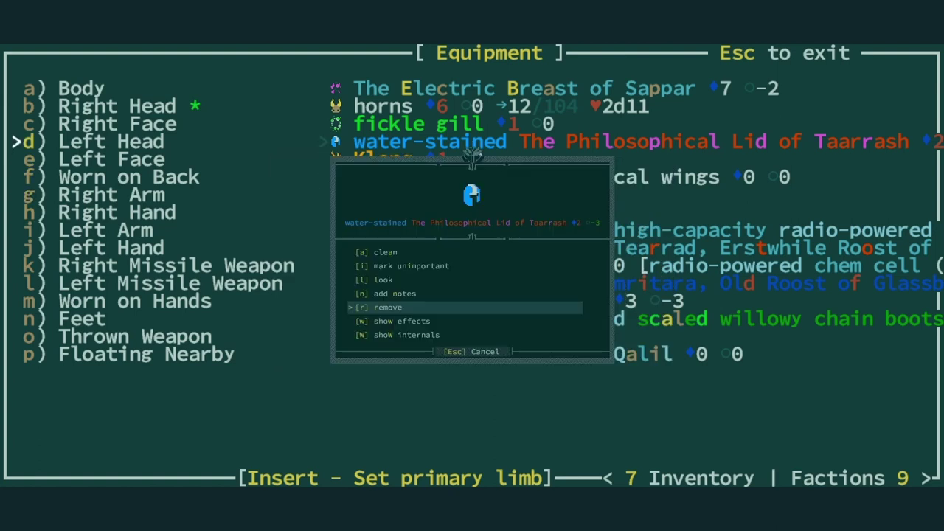
{"action": "key", "text": "r"}
{"action": "key", "text": "Return"}
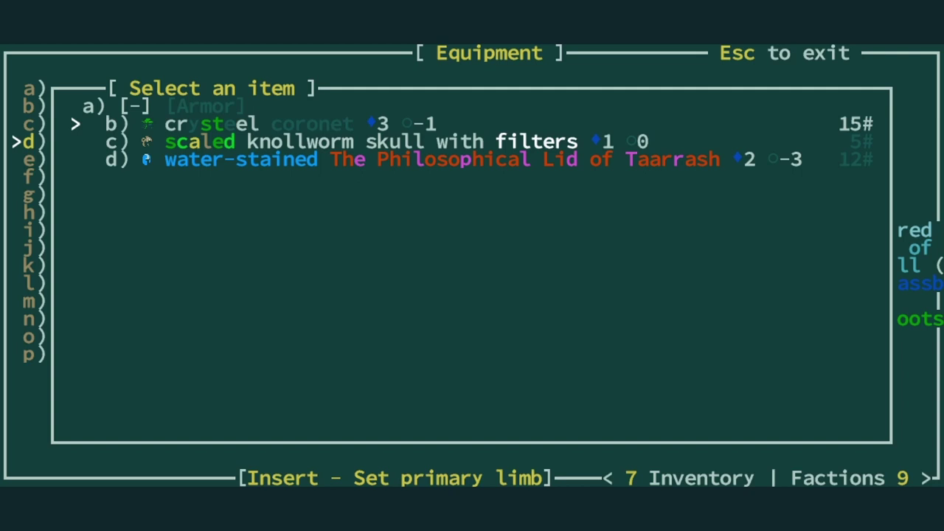
{"action": "key", "text": "Return"}
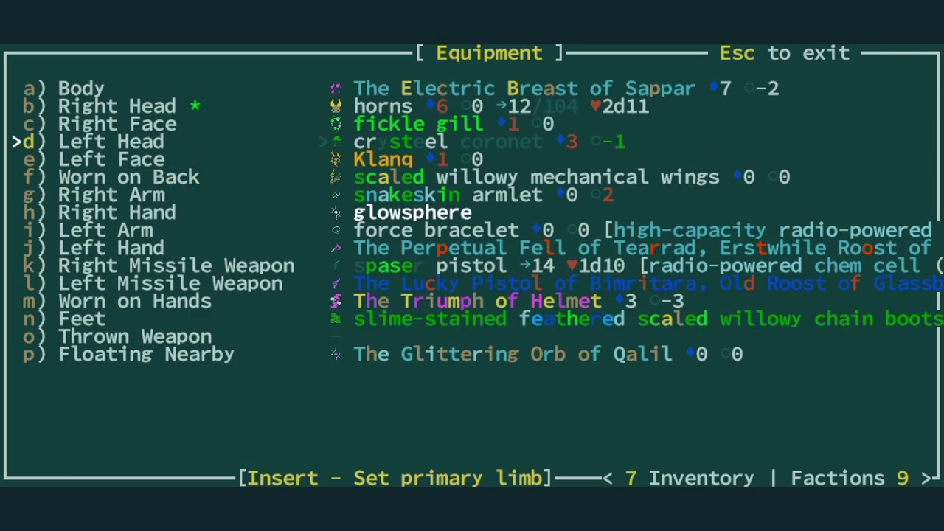
- Move down the equipment slots to the empty Thrown Weapon slot
{"action": "key", "text": "Down"}
{"action": "key", "text": "Down"}
{"action": "key", "text": "Down"}
{"action": "key", "text": "Down"}
{"action": "key", "text": "Down"}
{"action": "key", "text": "Down"}
{"action": "key", "text": "Down"}
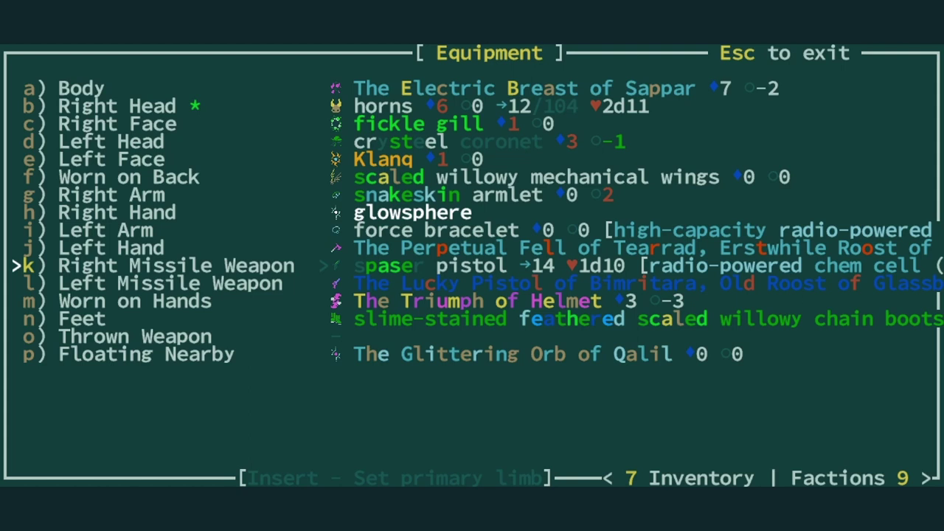
{"action": "key", "text": "Down"}
{"action": "key", "text": "c"}
{"action": "key", "text": "Down"}
{"action": "key", "text": "Down"}
{"action": "key", "text": "Down"}
{"action": "key", "text": "Down"}
{"action": "key", "text": "Down"}
{"action": "key", "text": "Down"}
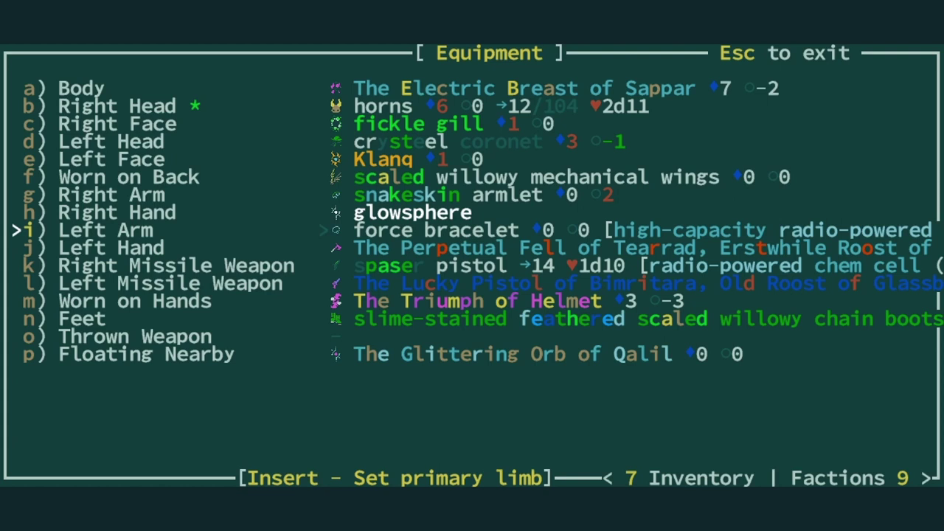
{"action": "key", "text": "Down"}
{"action": "key", "text": "Down"}
{"action": "key", "text": "Down"}
{"action": "key", "text": "Down"}
{"action": "key", "text": "Down"}
{"action": "key", "text": "Down"}
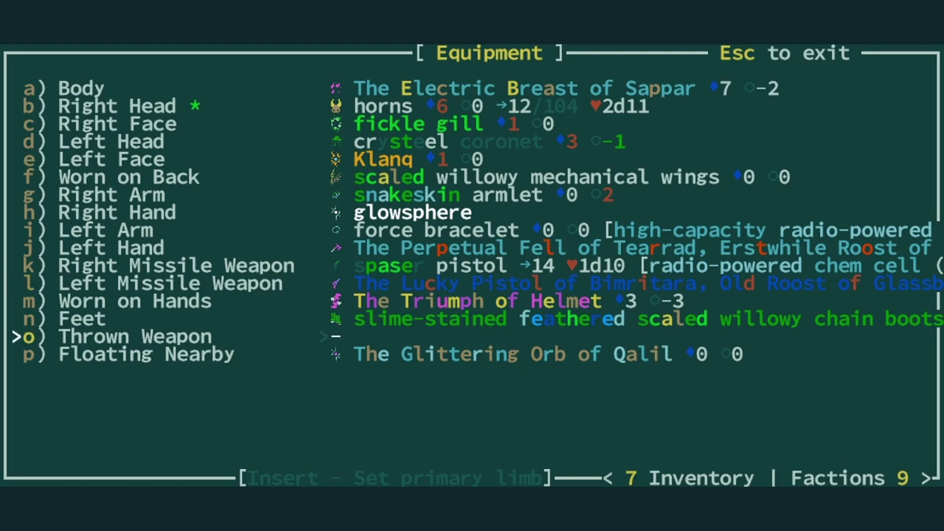
{"action": "key", "text": "Down"}
{"action": "key", "text": "Up"}
- Check the Thrown Weapon item list, close it, and walk two tiles north
{"action": "key", "text": "Return"}
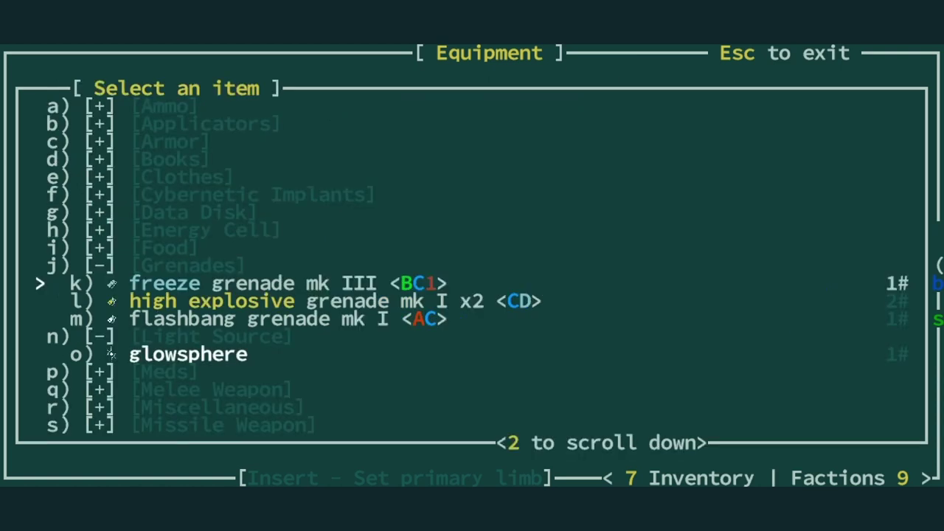
{"action": "key", "text": "Escape"}
{"action": "key", "text": "Escape"}
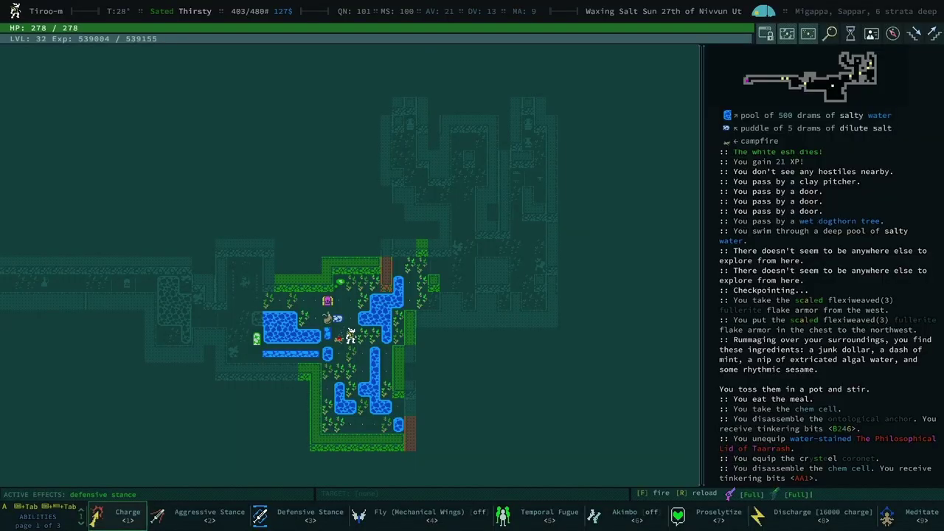
{"action": "key", "text": "Up"}
{"action": "key", "text": "Up"}
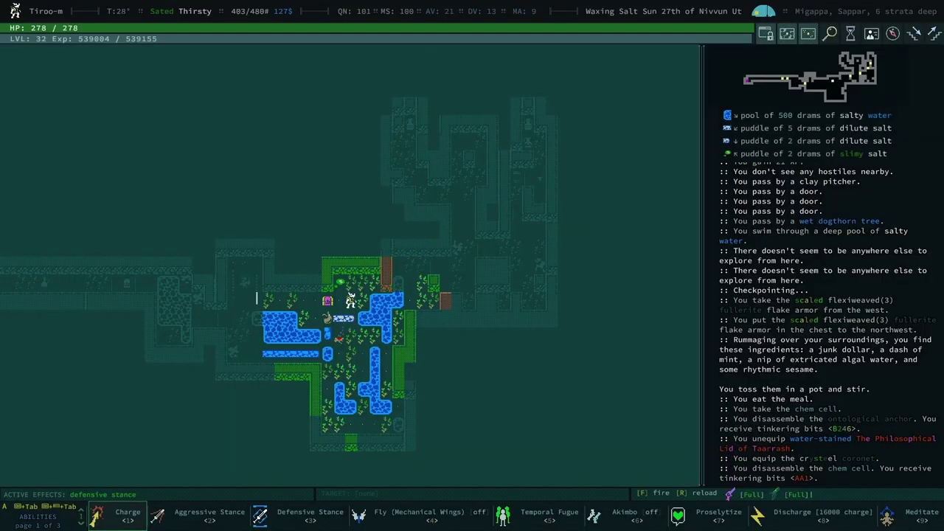
- Cycle the character screens through to the Tinkering build recipes
{"action": "key", "text": "x"}
{"action": "key", "text": "9"}
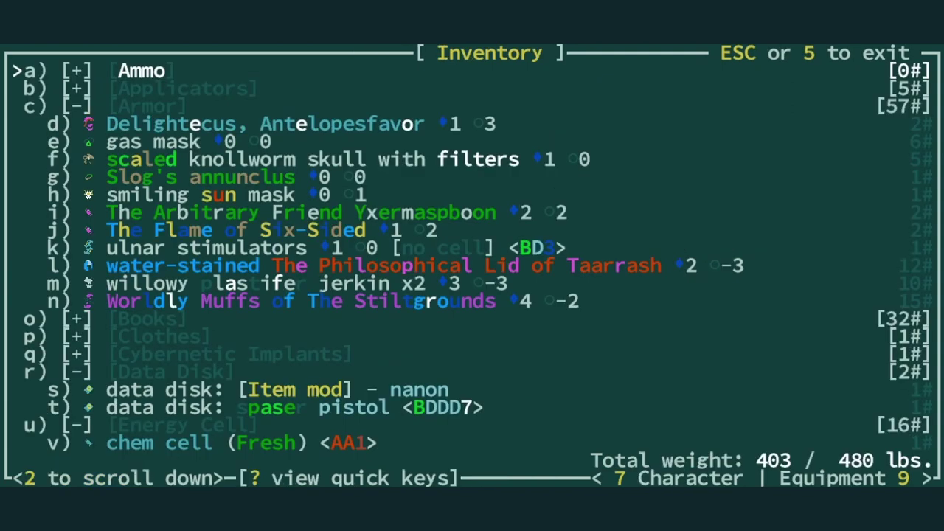
{"action": "key", "text": "9"}
{"action": "key", "text": "9"}
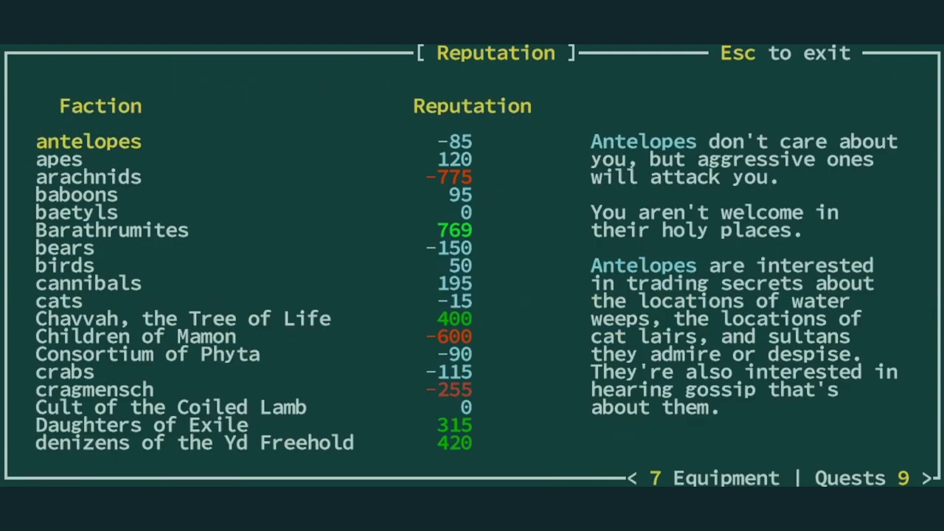
{"action": "key", "text": "9"}
{"action": "key", "text": "9"}
{"action": "key", "text": "9"}
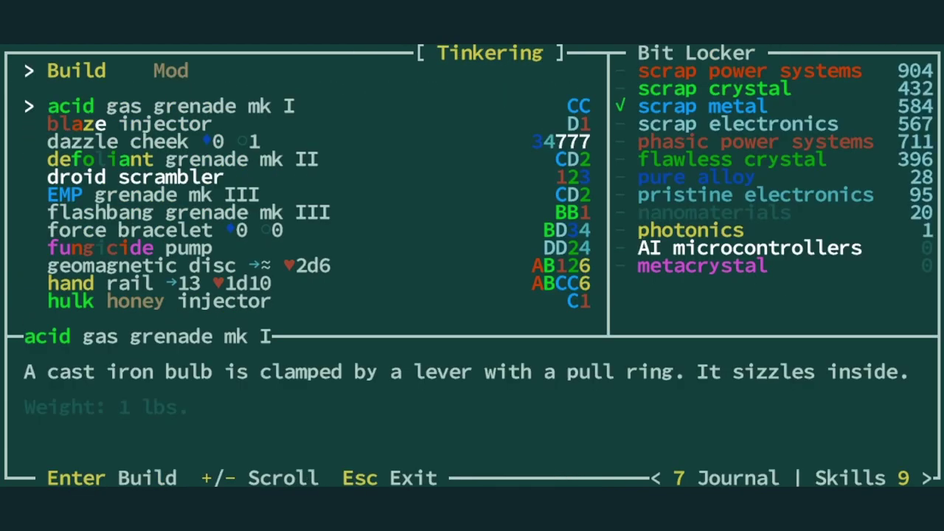
- Find the geomagnetic disc recipe and build it from stored bits
{"action": "key", "text": "Down"}
{"action": "key", "text": "Down"}
{"action": "key", "text": "Down"}
{"action": "key", "text": "Down"}
{"action": "key", "text": "Down"}
{"action": "key", "text": "Down"}
{"action": "key", "text": "Down"}
{"action": "key", "text": "Down"}
{"action": "key", "text": "Down"}
{"action": "key", "text": "Down"}
{"action": "key", "text": "Down"}
{"action": "key", "text": "Down"}
{"action": "key", "text": "Down"}
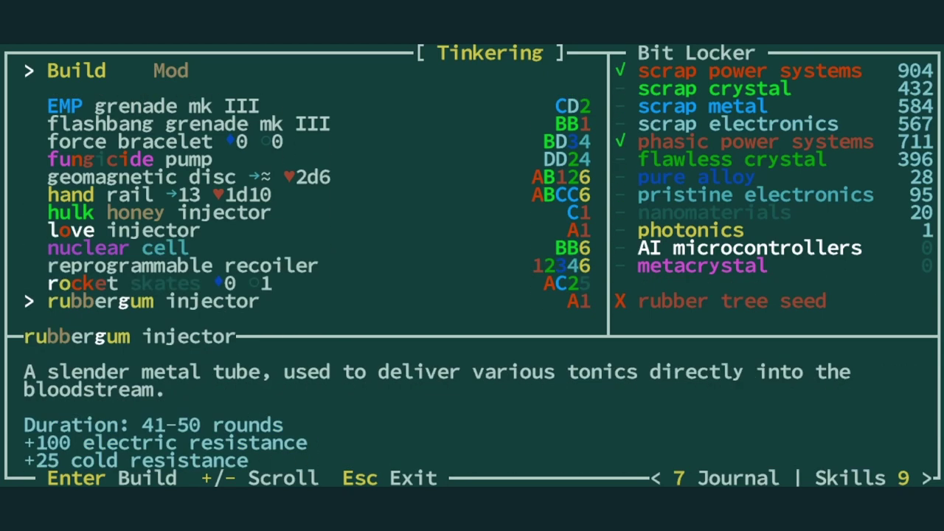
{"action": "key", "text": "Down"}
{"action": "key", "text": "Down"}
{"action": "key", "text": "Down"}
{"action": "key", "text": "Down"}
{"action": "key", "text": "Down"}
{"action": "key", "text": "Down"}
{"action": "key", "text": "Down"}
{"action": "key", "text": "Down"}
{"action": "key", "text": "Down"}
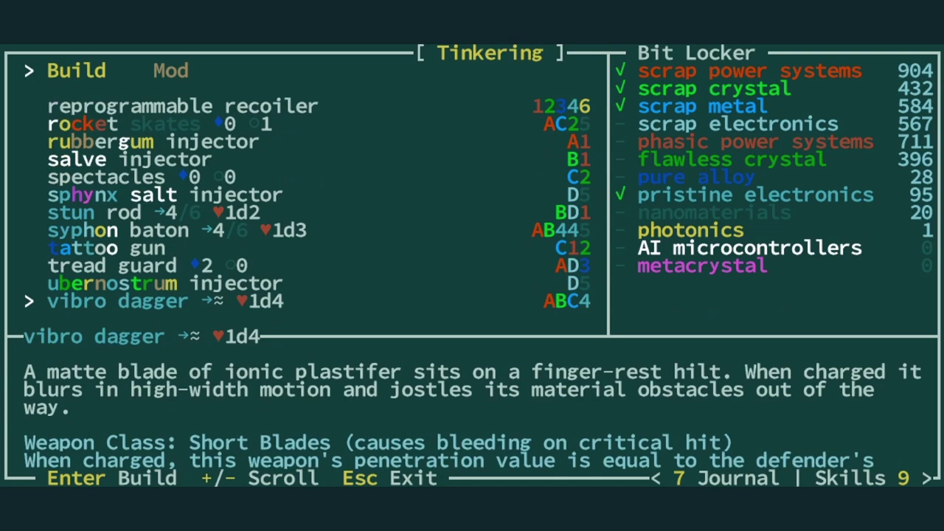
{"action": "key", "text": "Up"}
{"action": "key", "text": "Up"}
{"action": "key", "text": "Up"}
{"action": "key", "text": "Up"}
{"action": "key", "text": "Up"}
{"action": "key", "text": "Up"}
{"action": "key", "text": "Up"}
{"action": "key", "text": "Up"}
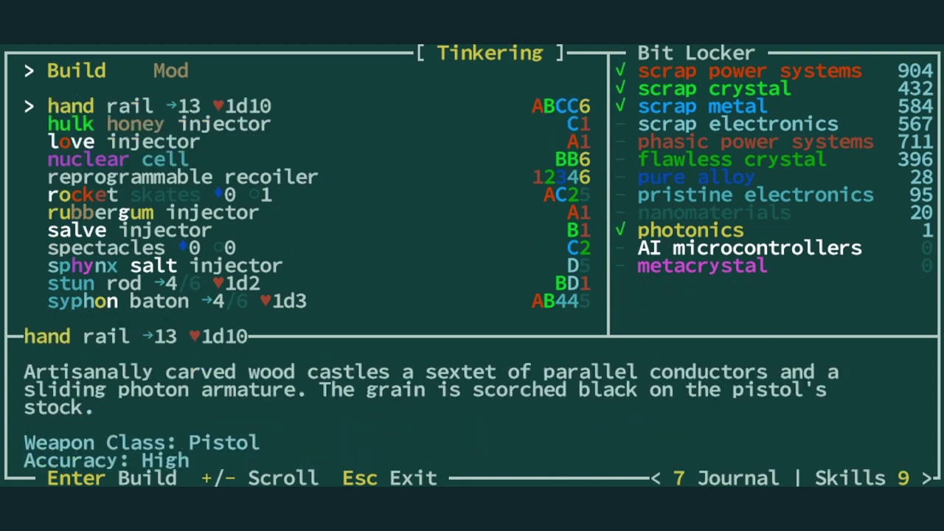
{"action": "key", "text": "Up"}
{"action": "key", "text": "Up"}
{"action": "key", "text": "Down"}
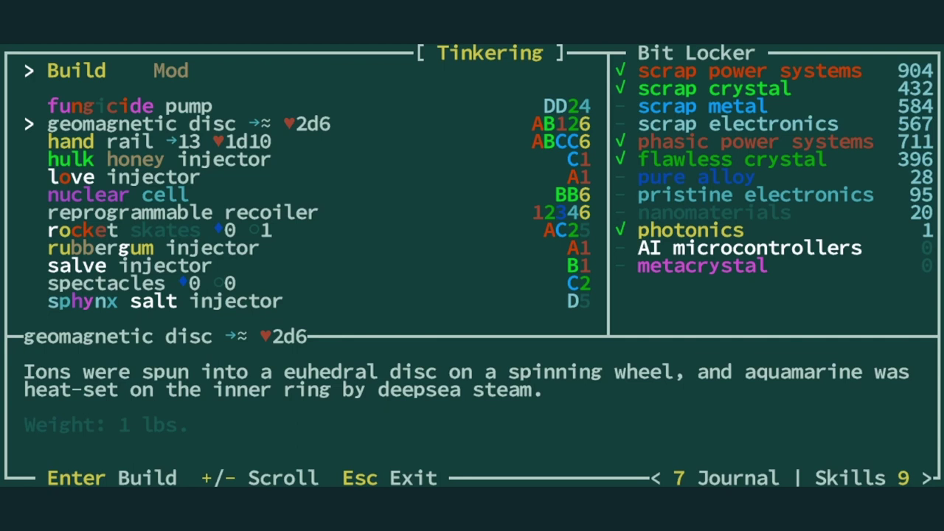
{"action": "key", "text": "Return"}
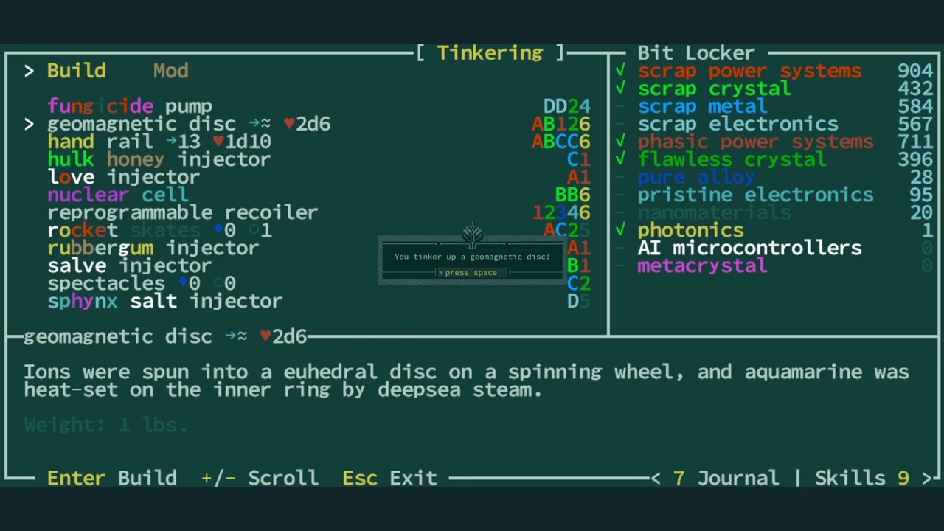
{"action": "key", "text": "space"}
- Browse the inventory, reviewing the metered solar cells' actions, down to the thrown weapons
{"action": "key", "text": "Escape"}
{"action": "key", "text": "i"}
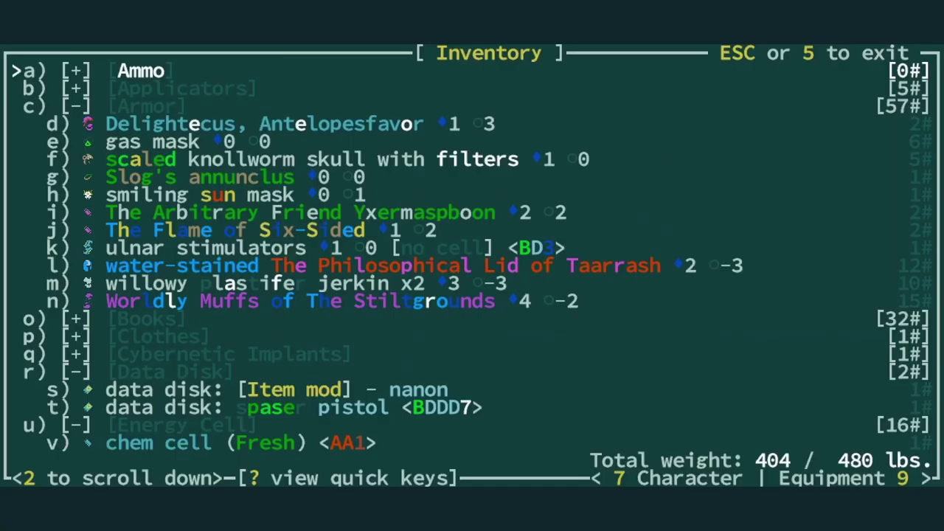
{"action": "key", "text": "Page_Down"}
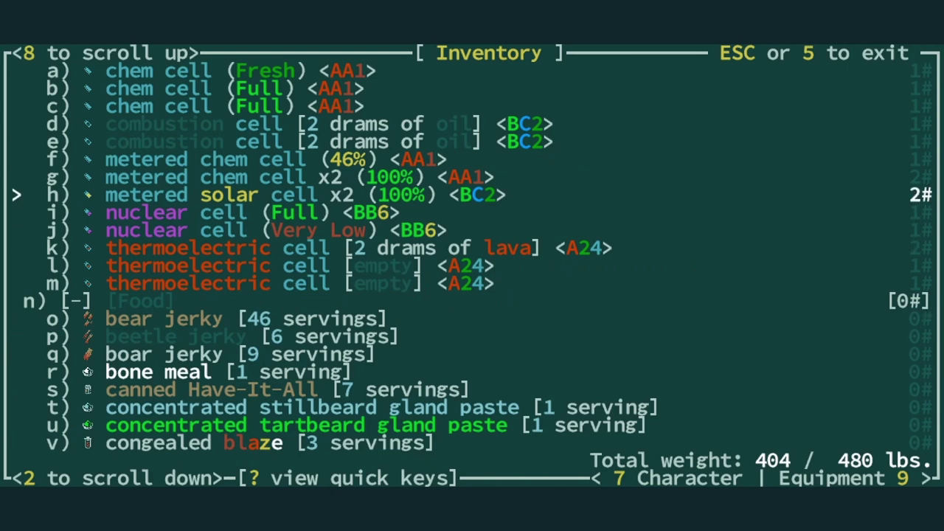
{"action": "key", "text": "Return"}
{"action": "key", "text": "Down"}
{"action": "key", "text": "Down"}
{"action": "key", "text": "Down"}
{"action": "key", "text": "Down"}
{"action": "key", "text": "Down"}
{"action": "key", "text": "Down"}
{"action": "key", "text": "t"}
{"action": "key", "text": "Down"}
{"action": "key", "text": "Down"}
{"action": "key", "text": "Escape"}
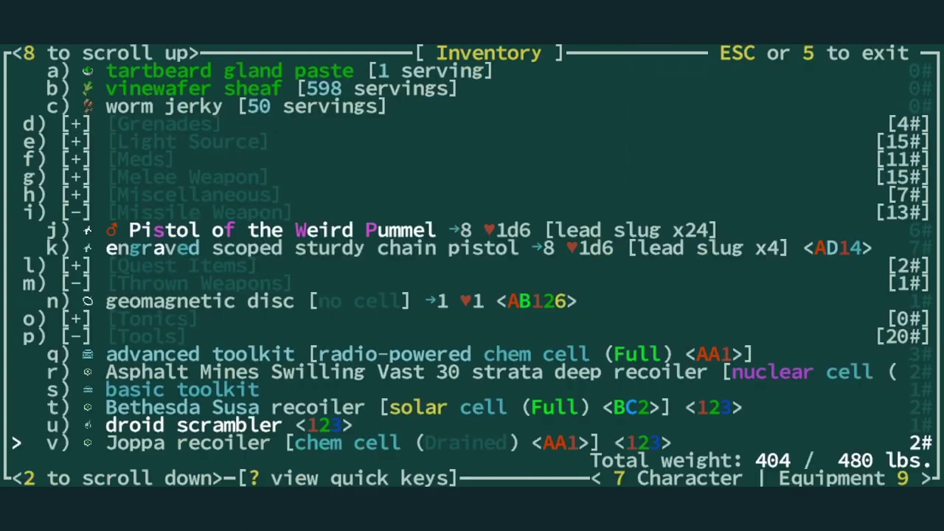
- Manually equip the geomagnetic disc as Thrown Weapon and inspect it on the Equipment screen
{"action": "key", "text": "Up"}
{"action": "key", "text": "Return"}
{"action": "key", "text": "Down"}
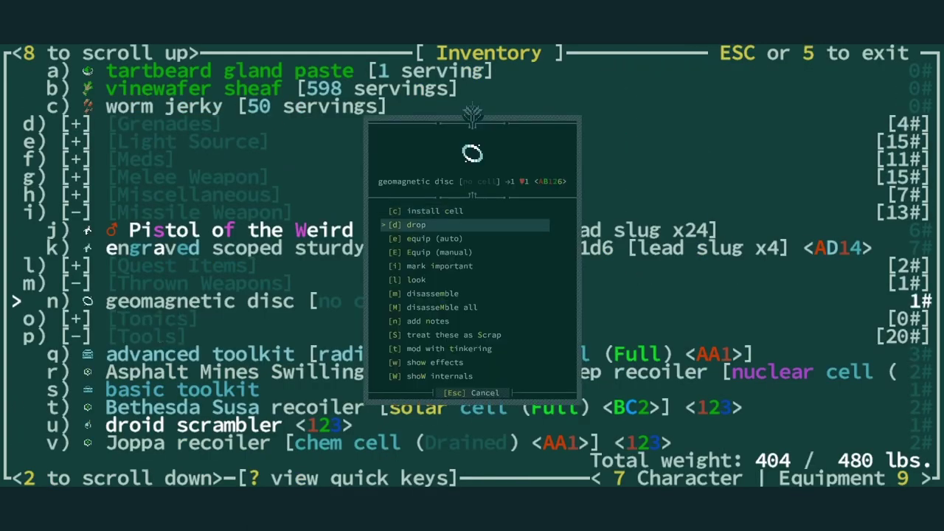
{"action": "key", "text": "Down"}
{"action": "key", "text": "Down"}
{"action": "key", "text": "Down"}
{"action": "key", "text": "Down"}
{"action": "key", "text": "Up"}
{"action": "key", "text": "Return"}
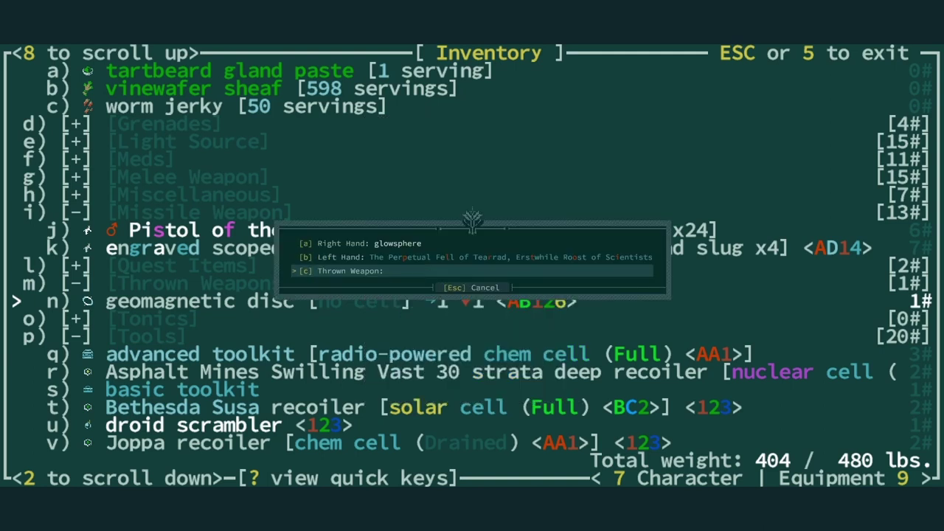
{"action": "key", "text": "Return"}
{"action": "key", "text": "9"}
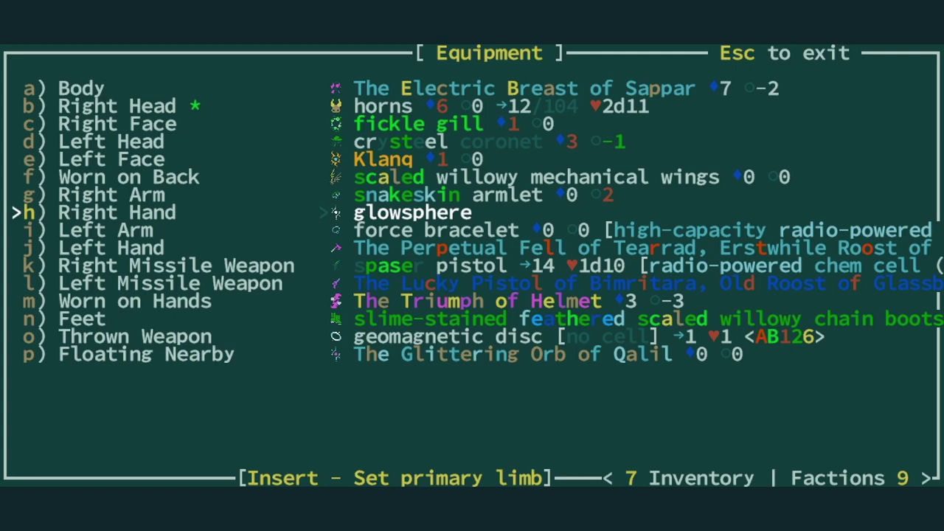
{"action": "key", "text": "Down"}
{"action": "key", "text": "Down"}
{"action": "key", "text": "Down"}
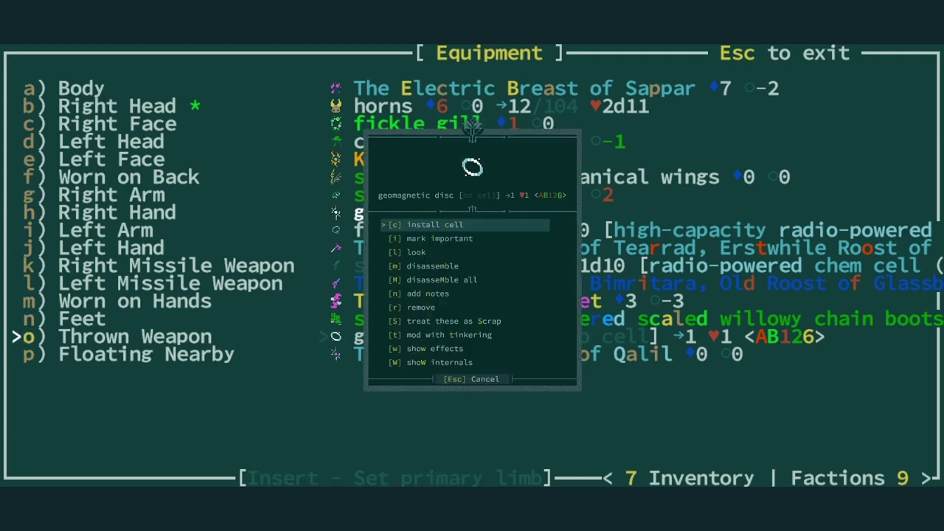